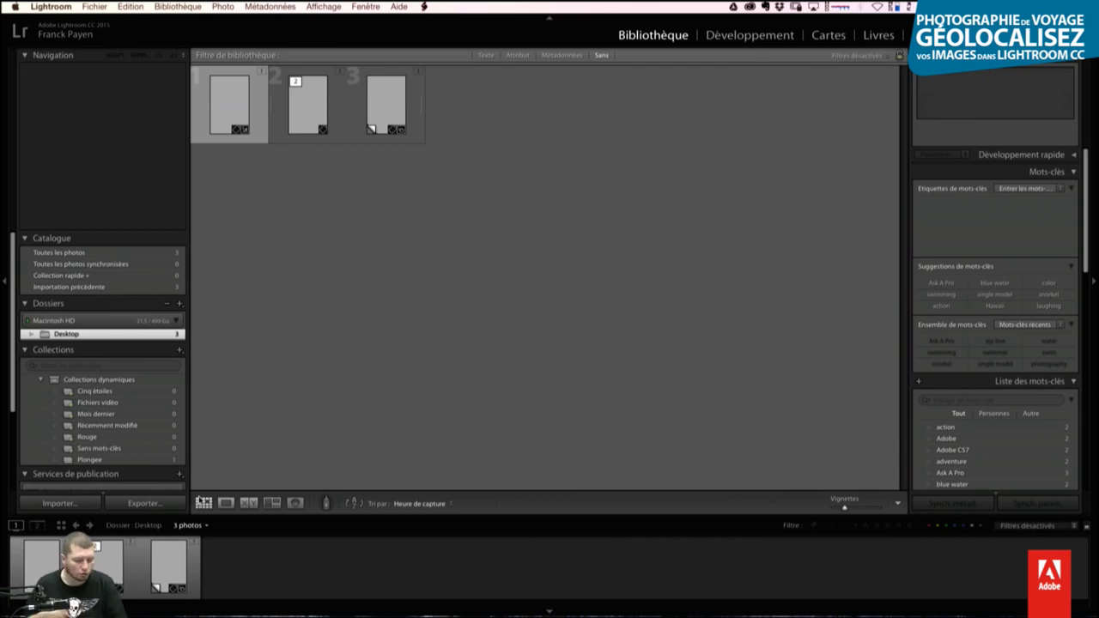
Step: Reopen the recent Liver-Miyajima-Demo catalogue, relaunching Lightroom and skipping the backup this time
left_click(101, 9)
mouse_move(143, 49)
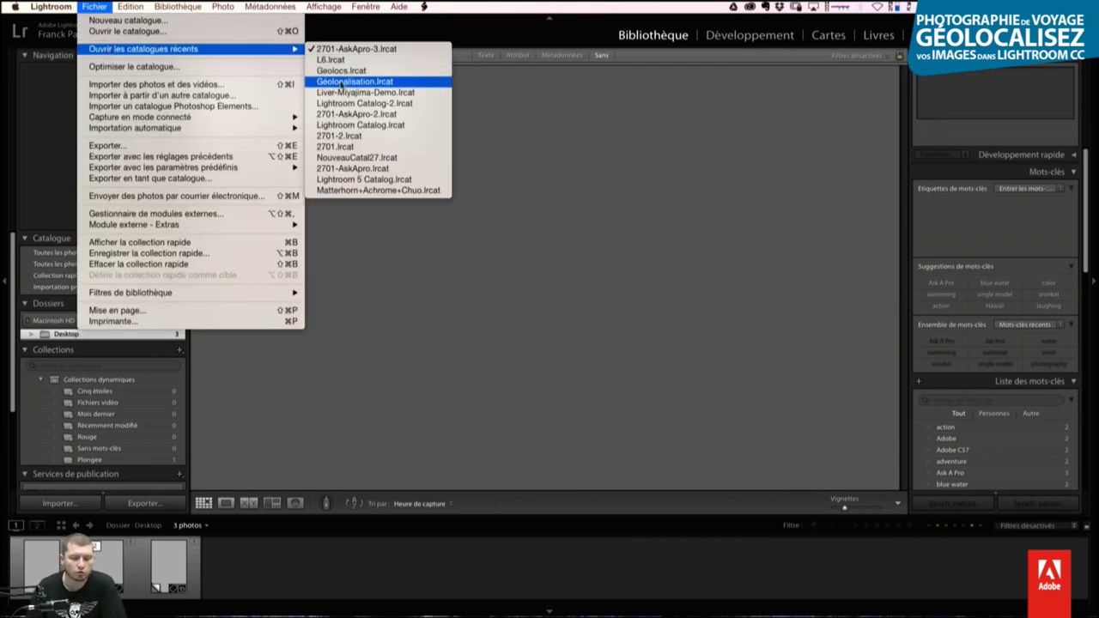
left_click(359, 94)
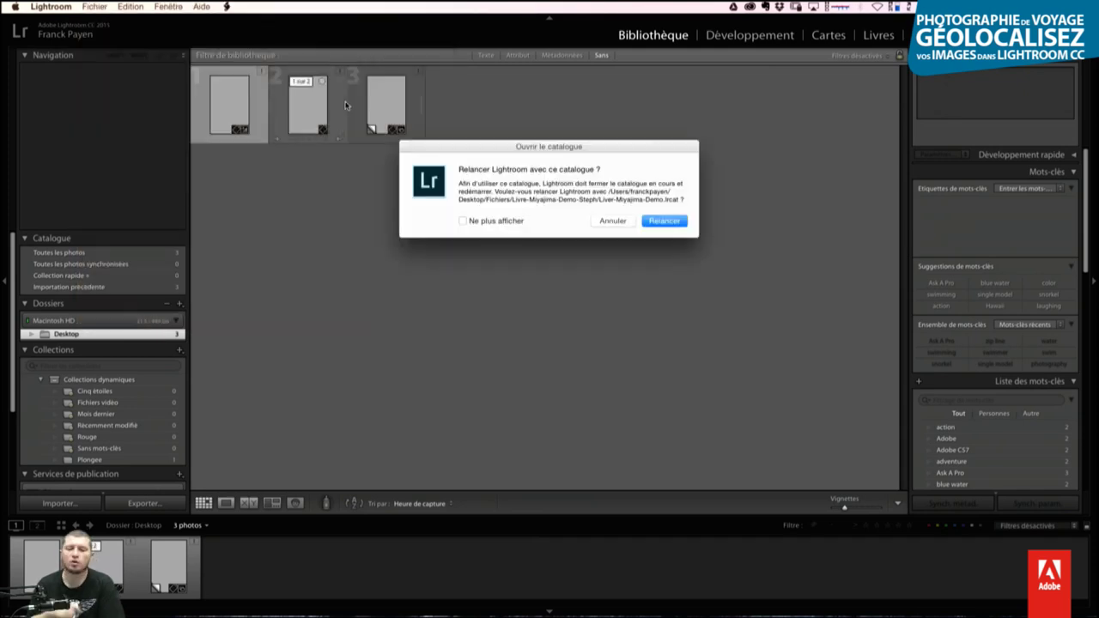
left_click(678, 222)
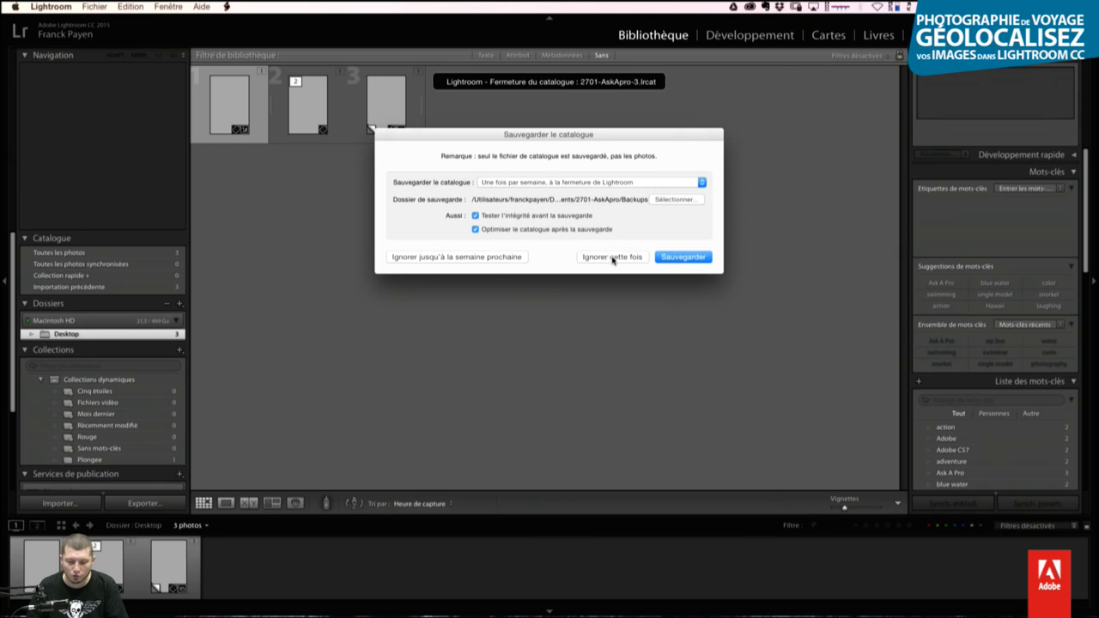
left_click(612, 257)
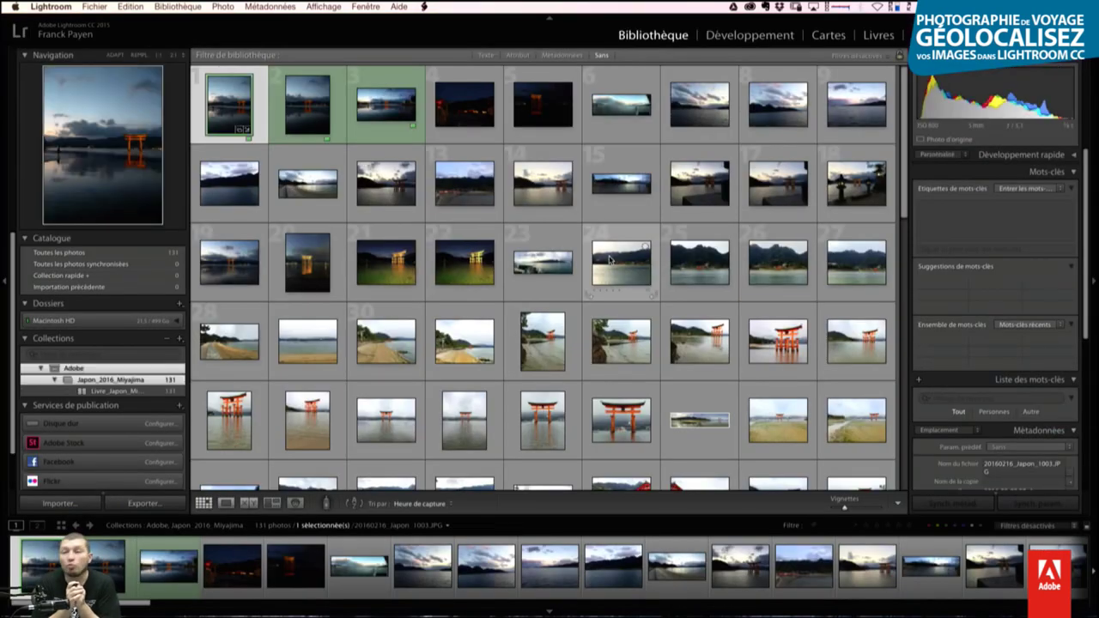
mouse_move(700, 421)
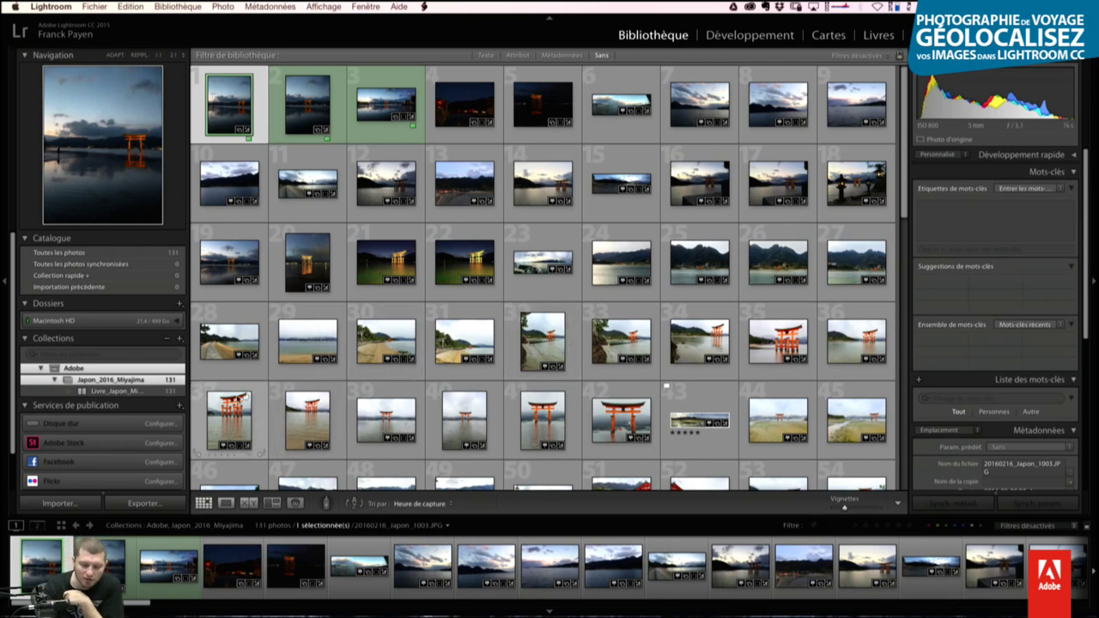
Step: Toggle Loupe then Grid view, and show the Métadonnées filter columns for date, camera and lens
key("e")
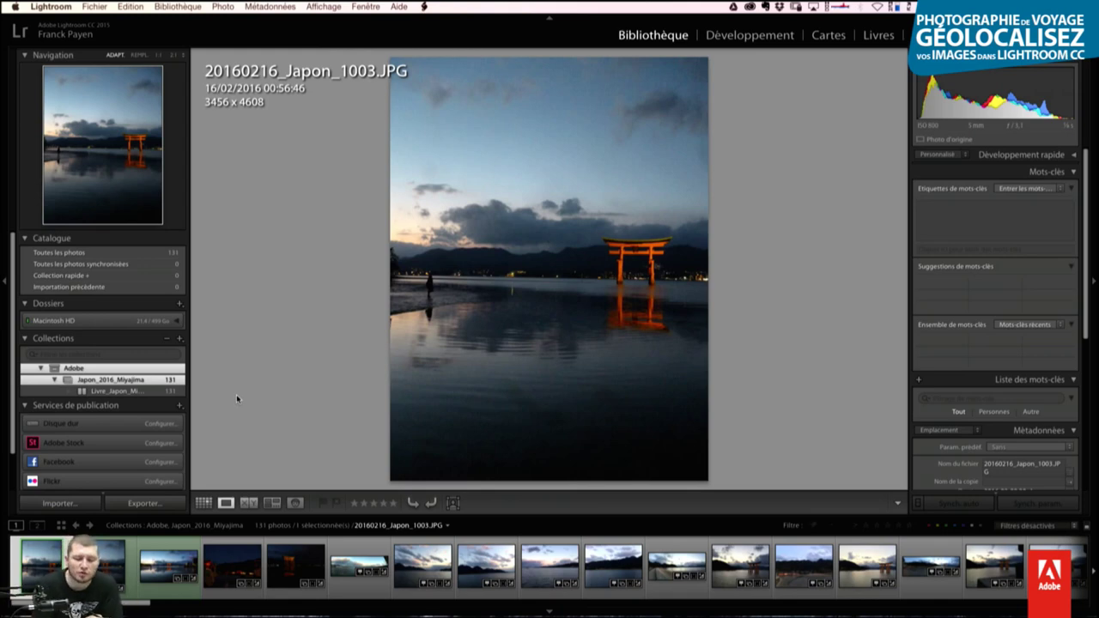
key("g")
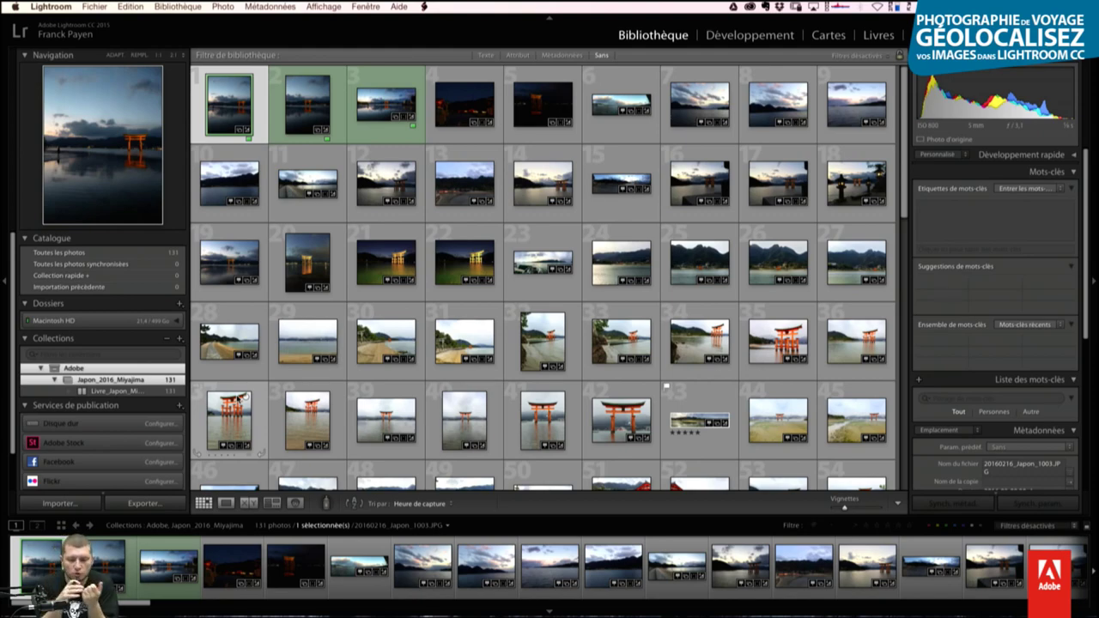
left_click(561, 55)
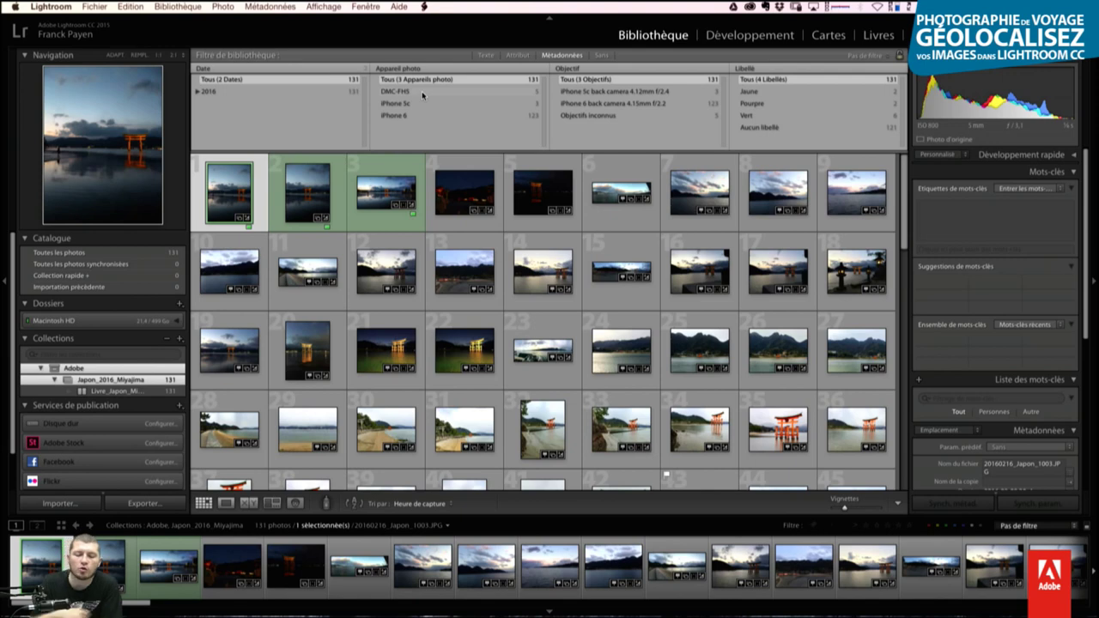
Step: Set the filter to Sans, cycle grid cell extras, and size thumbnails to about five per row
left_click(602, 55)
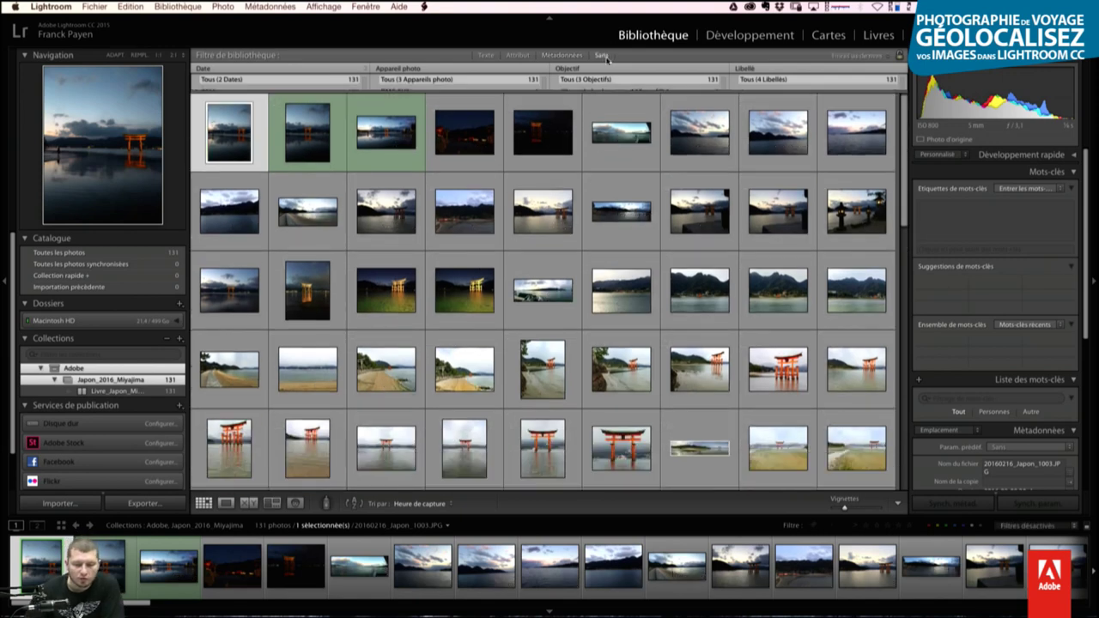
key("j")
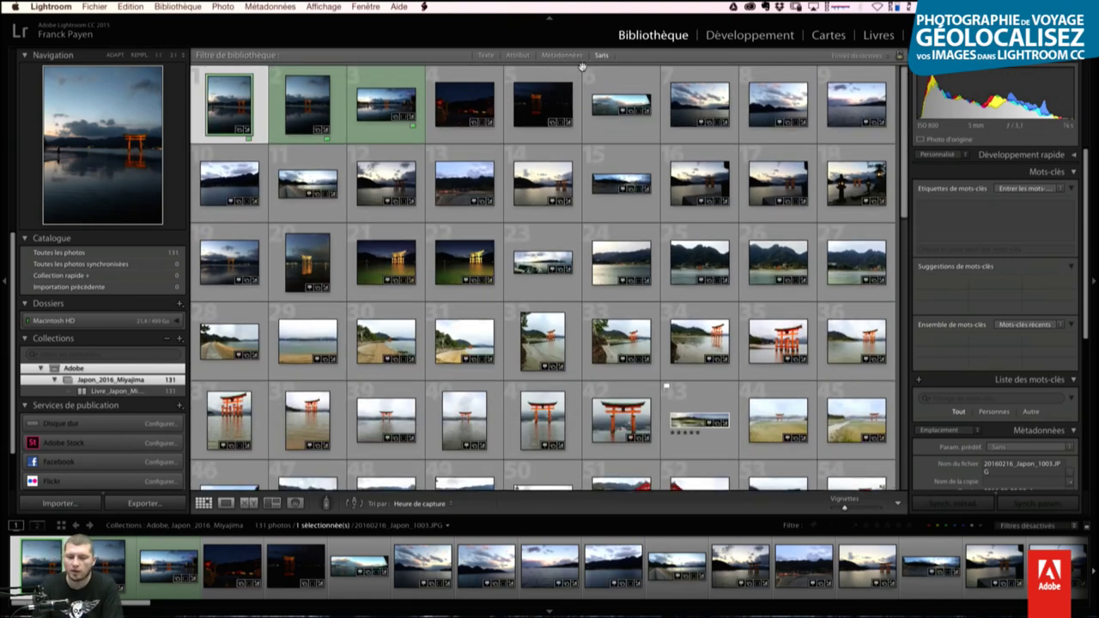
left_click_drag(845, 507, 865, 510)
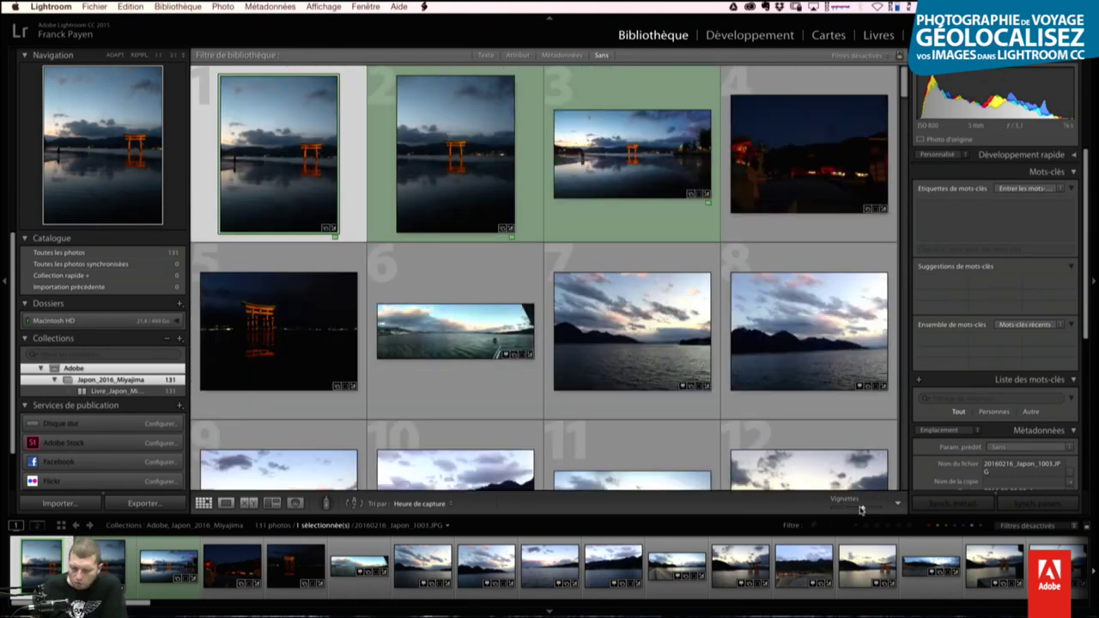
left_click_drag(861, 508, 856, 510)
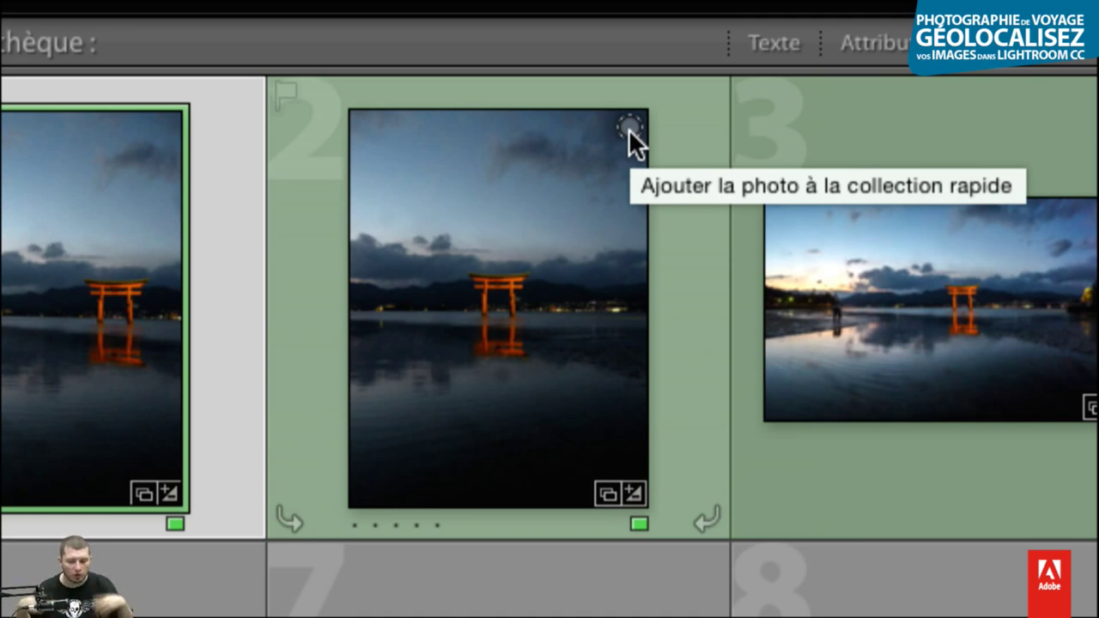
left_click(628, 129)
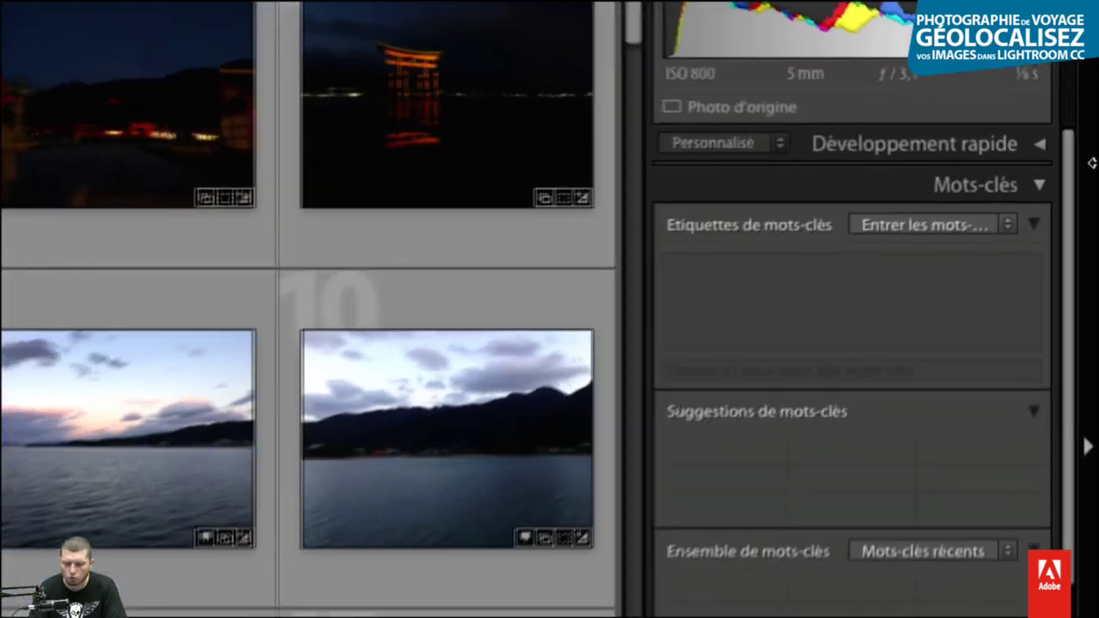
Step: Collapse the Mots-clés panel and switch the Métadonnées panel to the Par défaut preset
scroll(1038, 319, "down", 5)
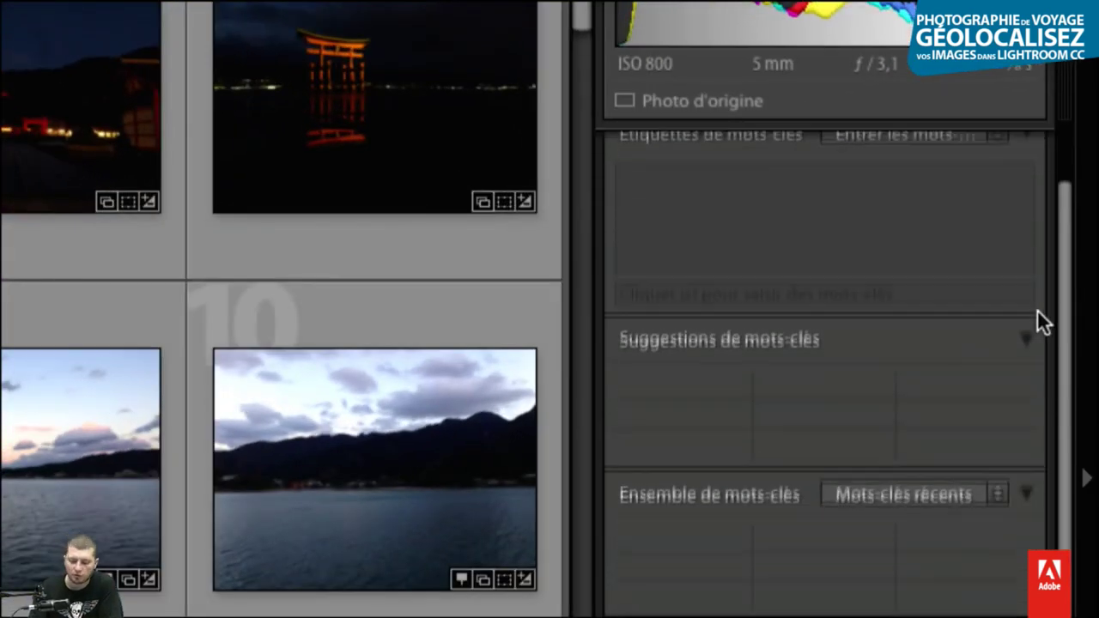
scroll(1041, 321, "up", 1)
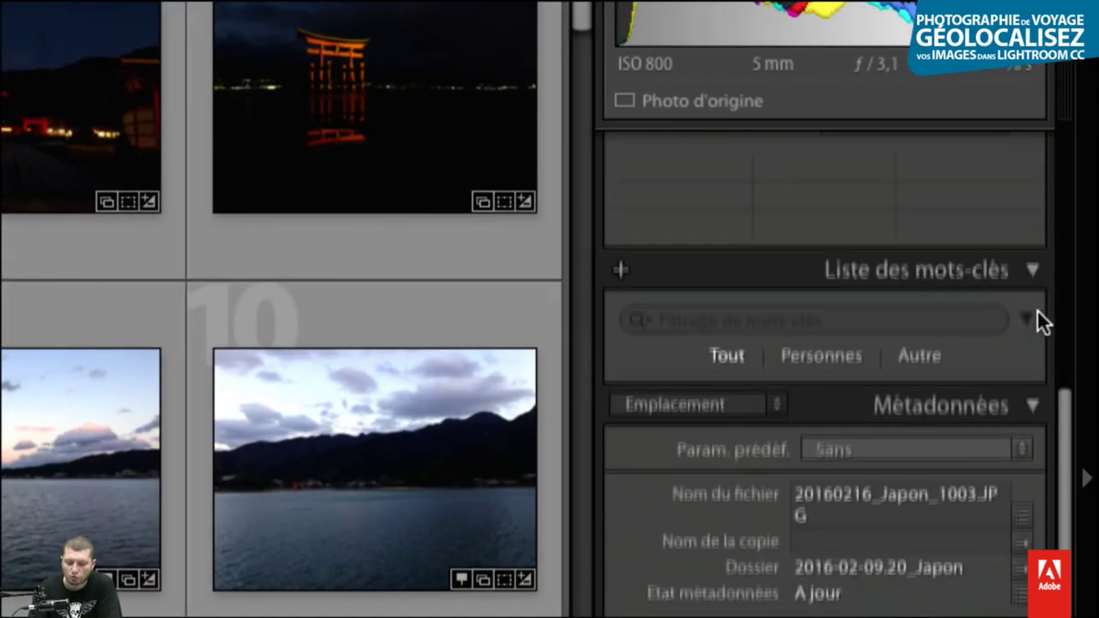
scroll(1041, 321, "up", 4)
left_click(1029, 186)
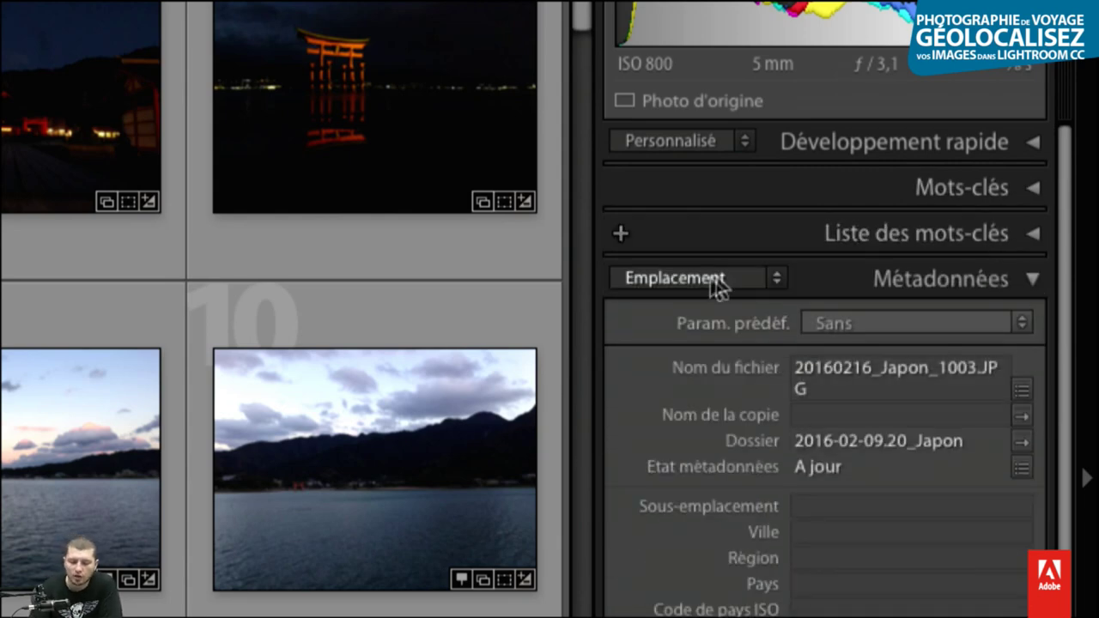
left_click(737, 279)
left_click(682, 212)
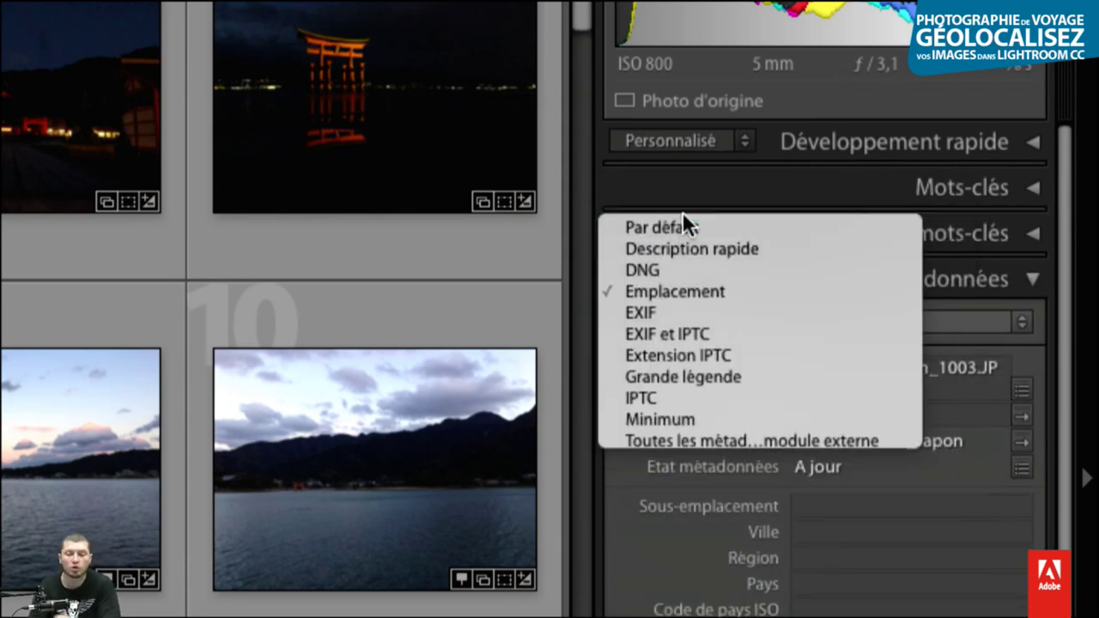
Step: Return the Métadonnées panel to the Emplacement preset and select photo 9, 20160216_Japon_1242
scroll(833, 411, "down", 2)
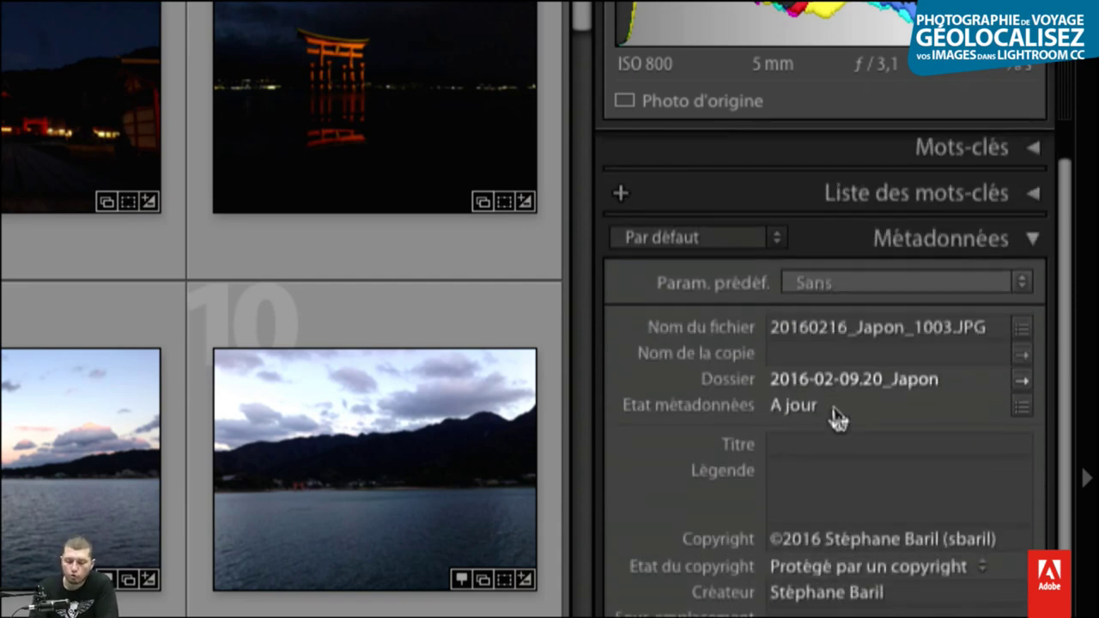
scroll(833, 409, "down", 3)
scroll(833, 407, "down", 2)
scroll(833, 407, "down", 3)
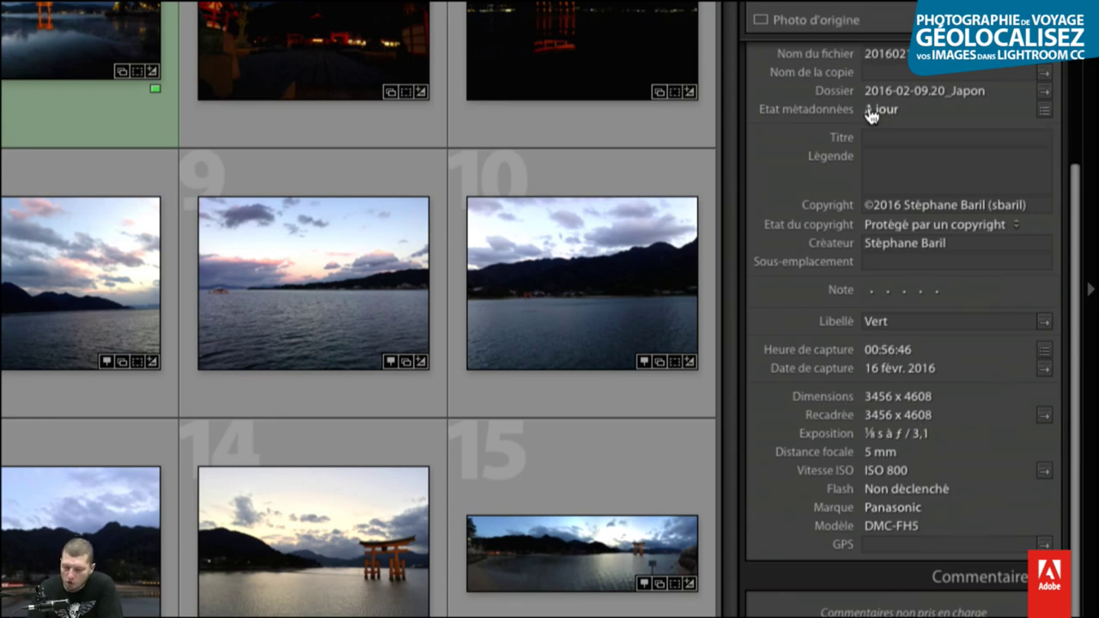
scroll(871, 182, "up", 1)
scroll(871, 182, "up", 3)
scroll(871, 182, "up", 3)
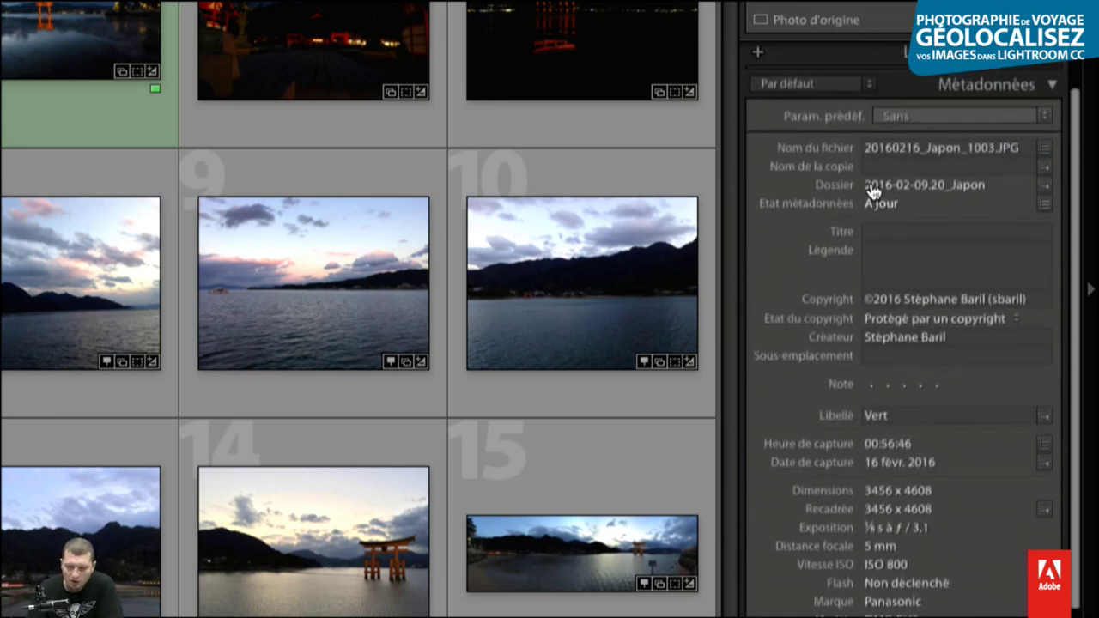
left_click(822, 89)
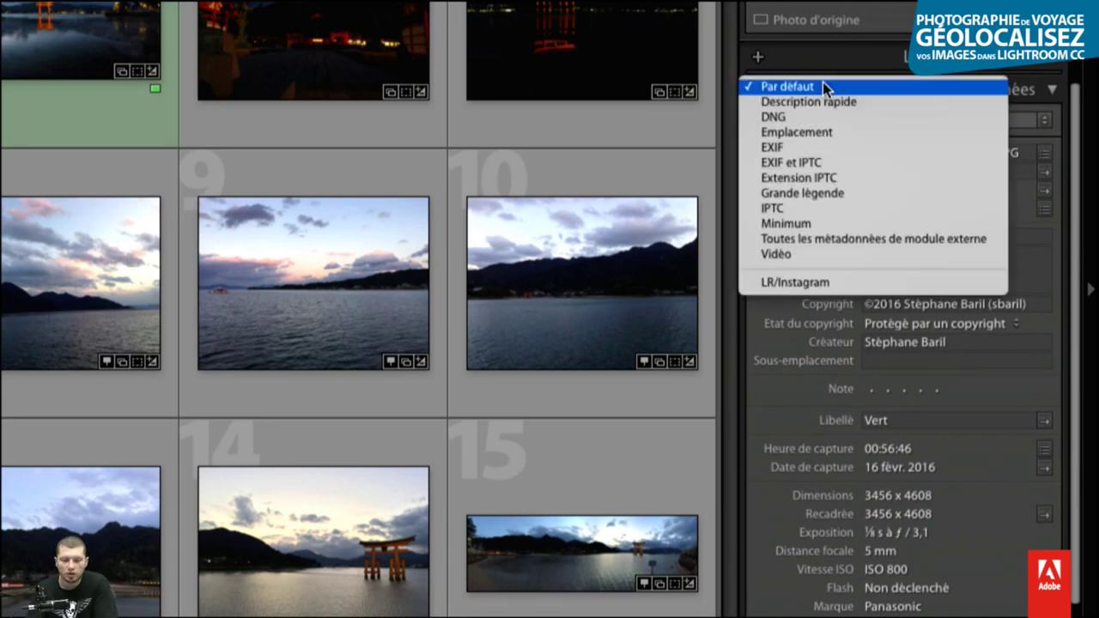
left_click(795, 130)
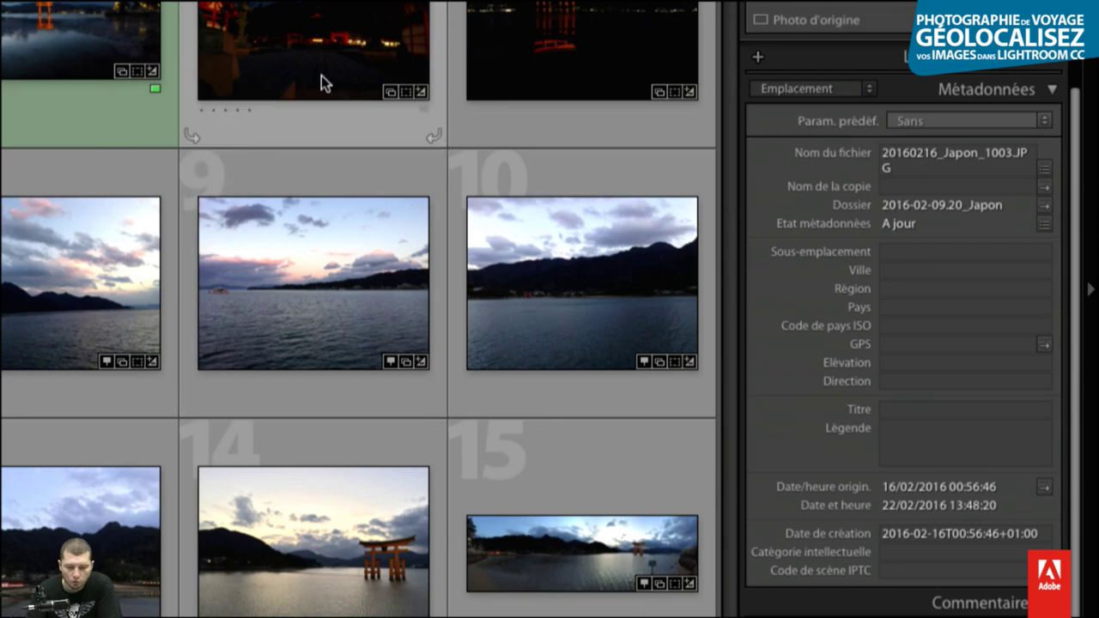
left_click(321, 75)
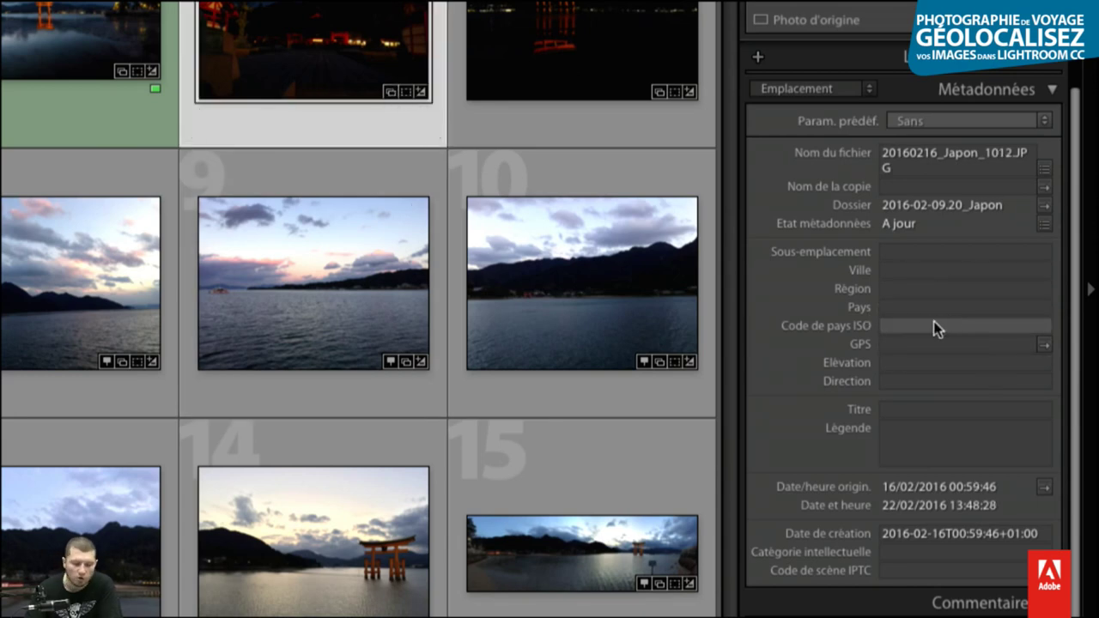
mouse_move(313, 284)
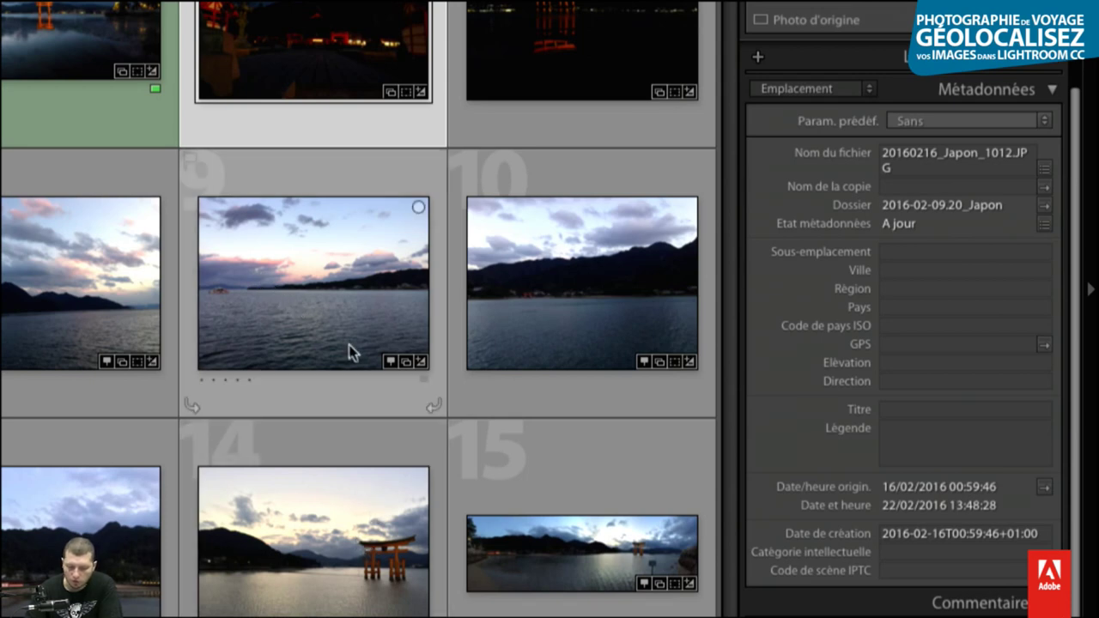
left_click(351, 352)
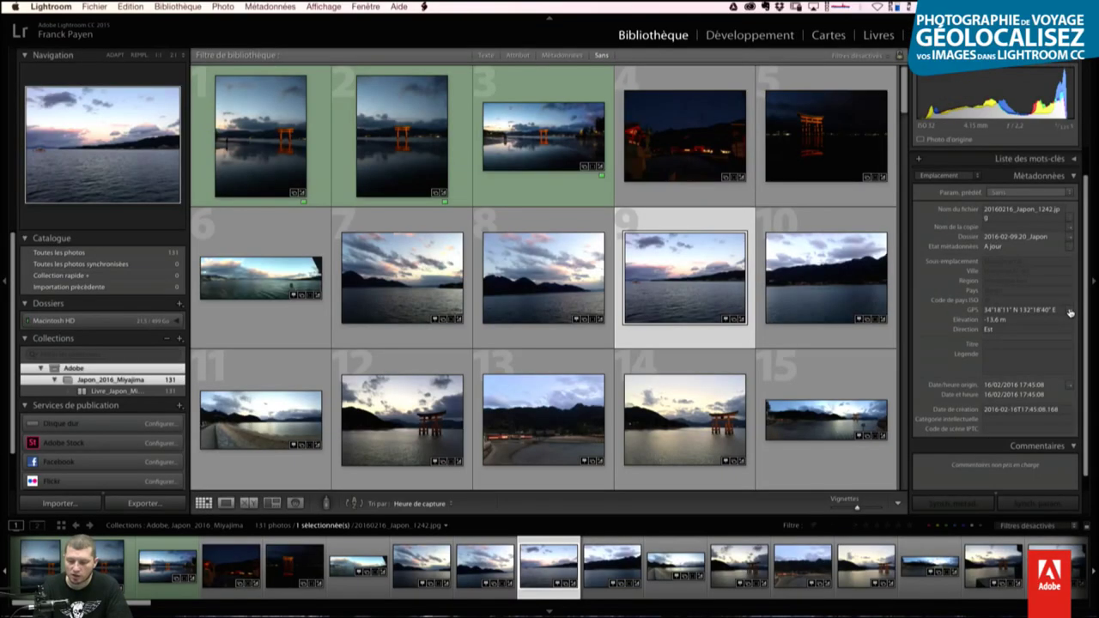
Step: Look up the photo's GPS position 34°18'11" N 132°18'40" E on Google Maps
left_click(1071, 313)
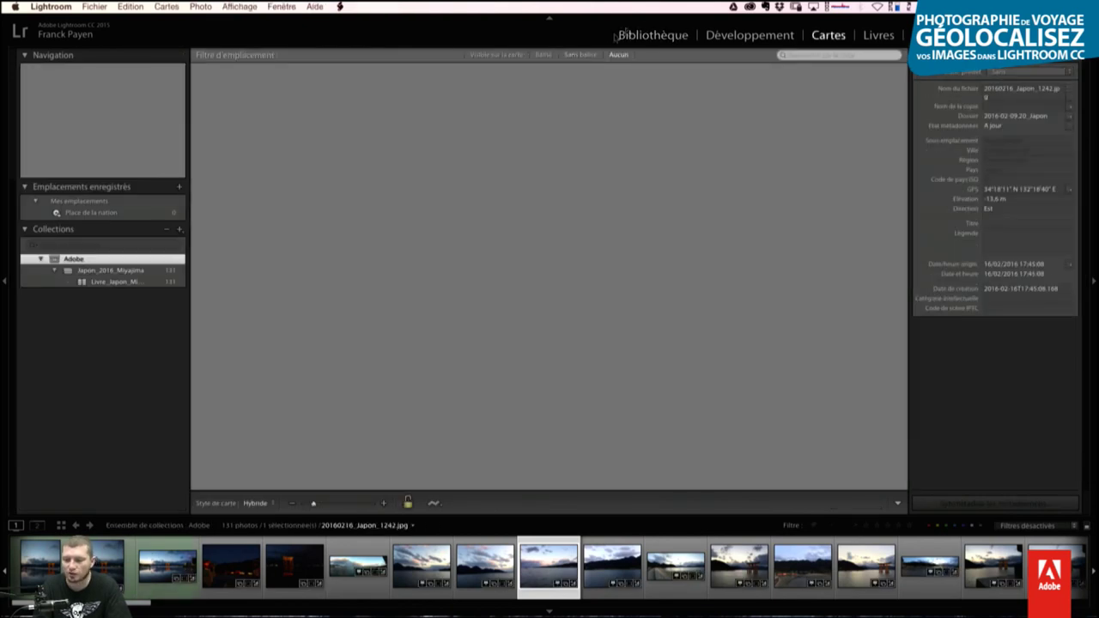
left_click(654, 36)
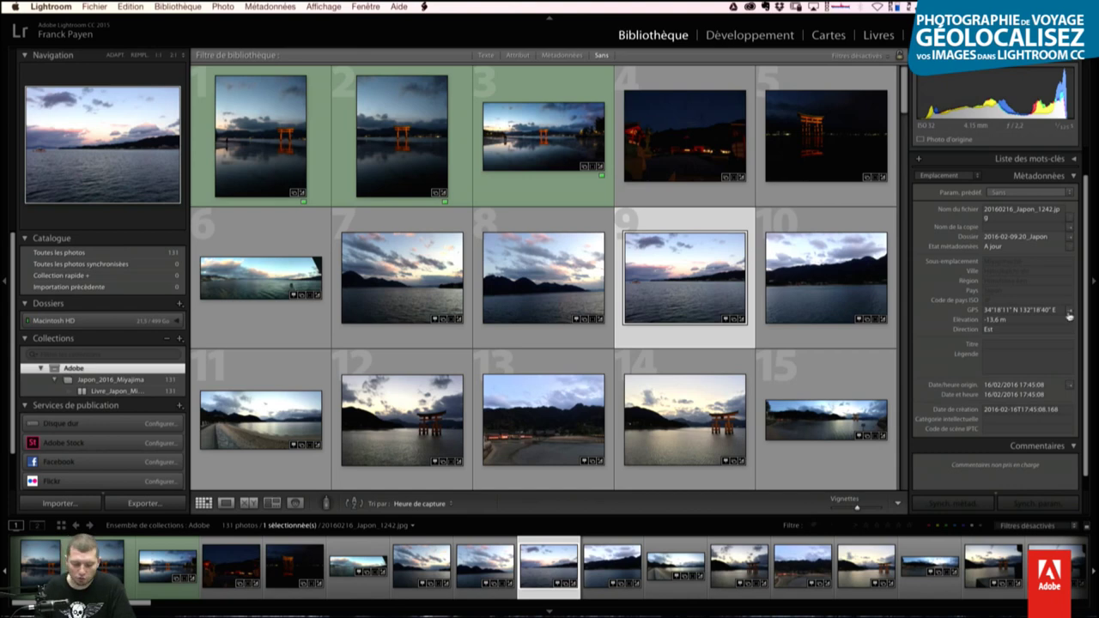
key("alt")
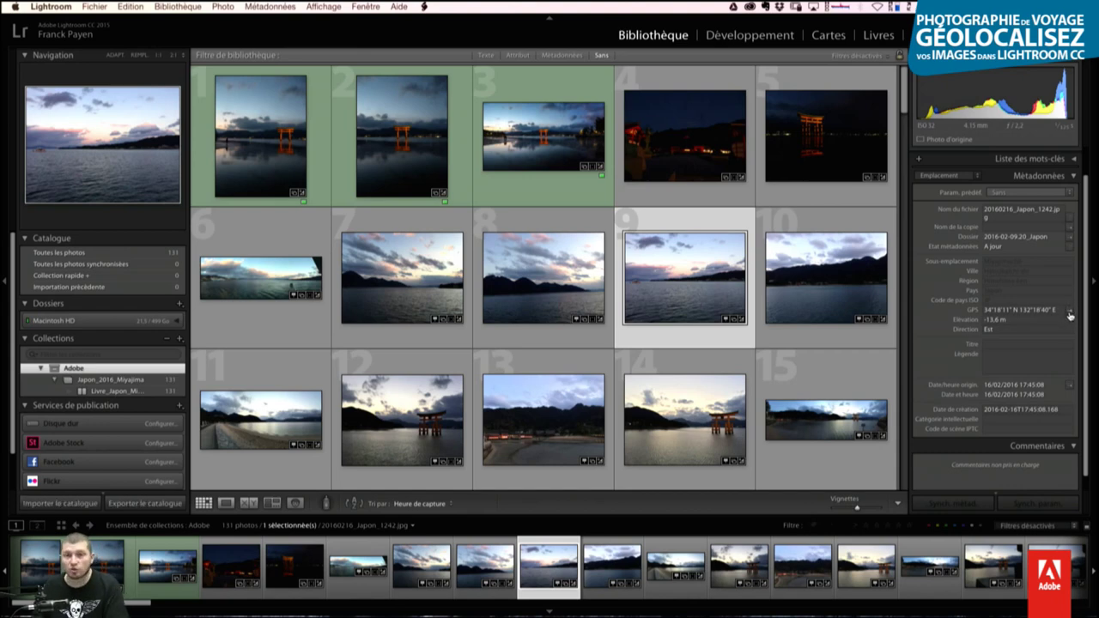
left_click(1069, 309)
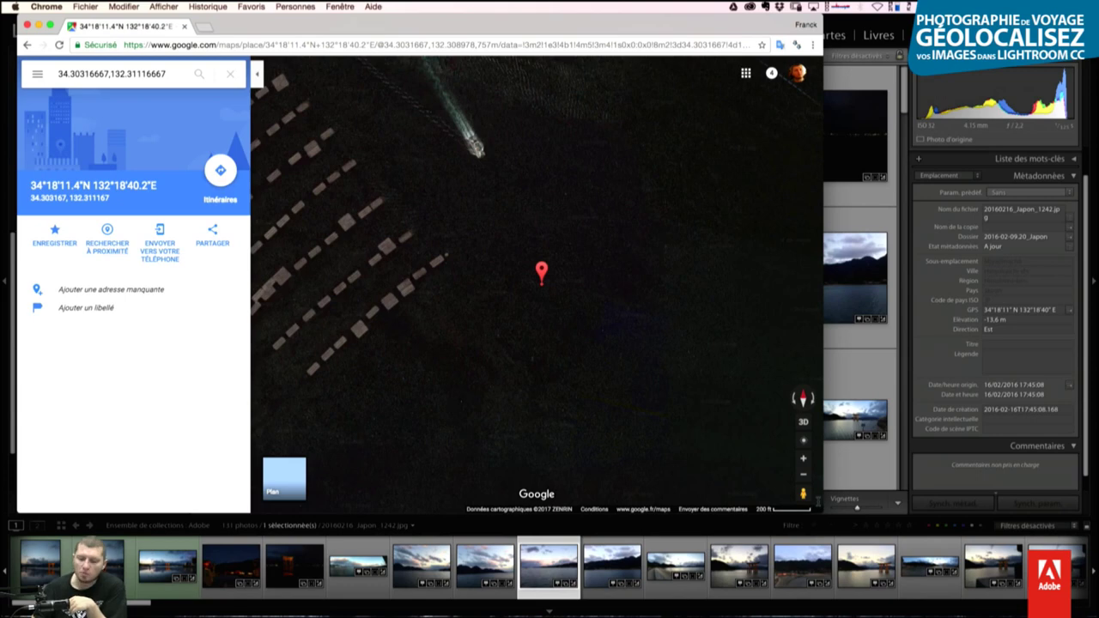
Step: Leave the Google Maps pin and switch back to the Lightroom library window
double_click(820, 507)
left_click(820, 507)
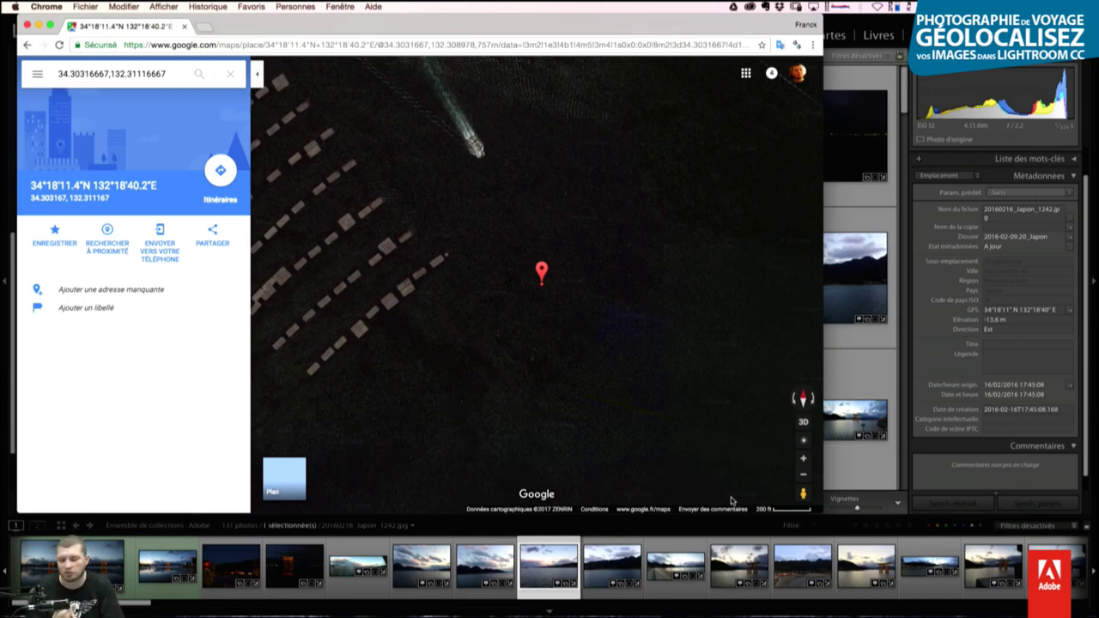
left_click(1036, 315)
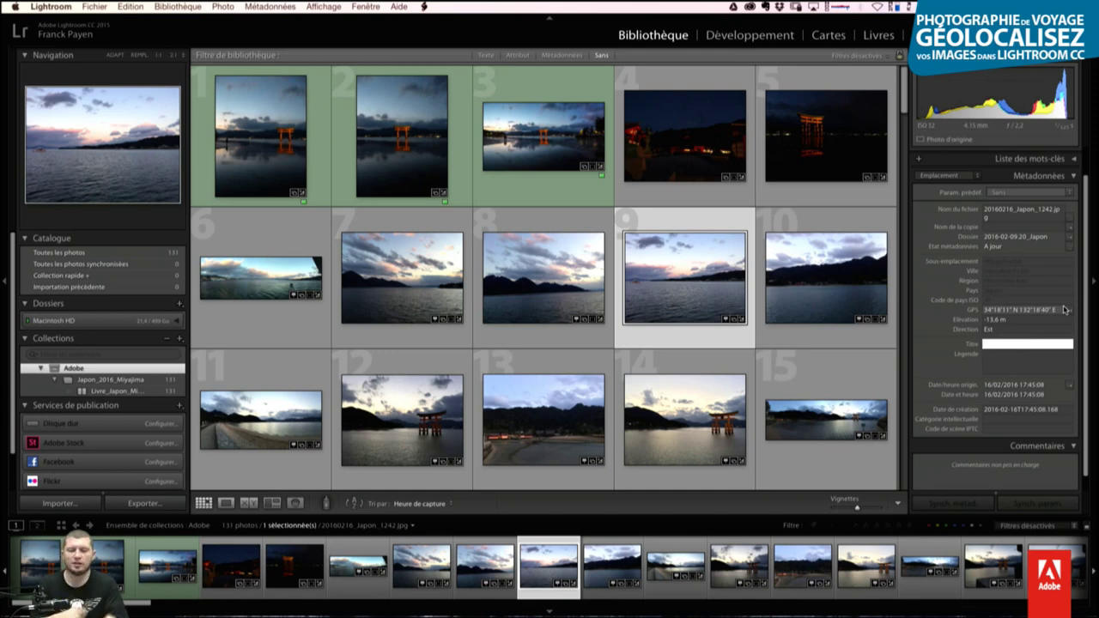
Step: Select photo 10, 20160216_Japon_1245, and set its Sous-emplacement to the suggested Miyajimachō
left_click(699, 242)
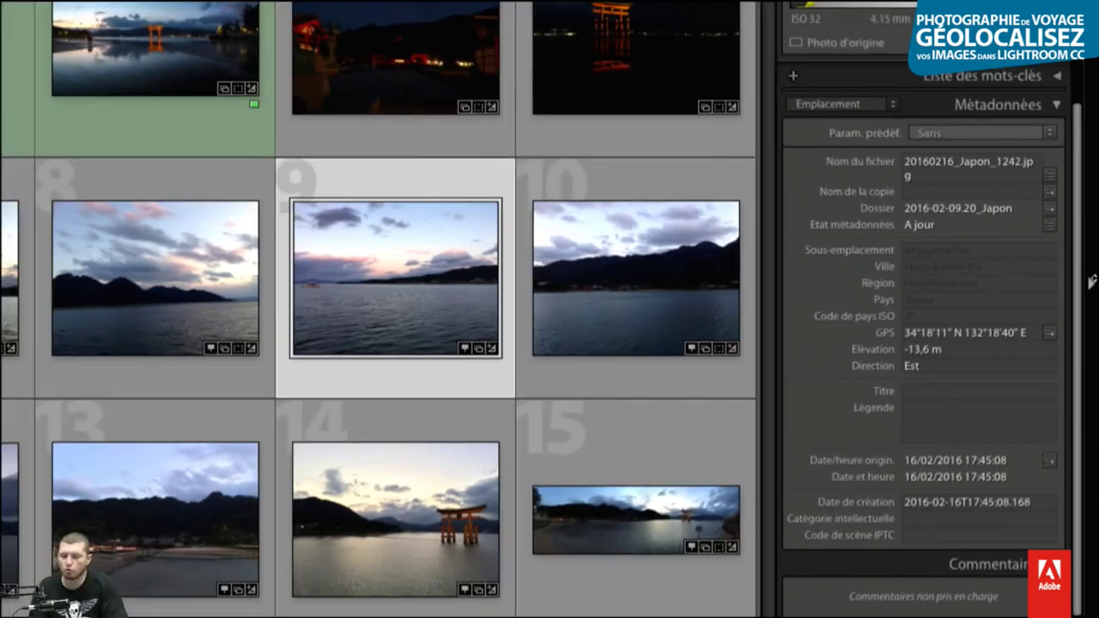
left_click(337, 60)
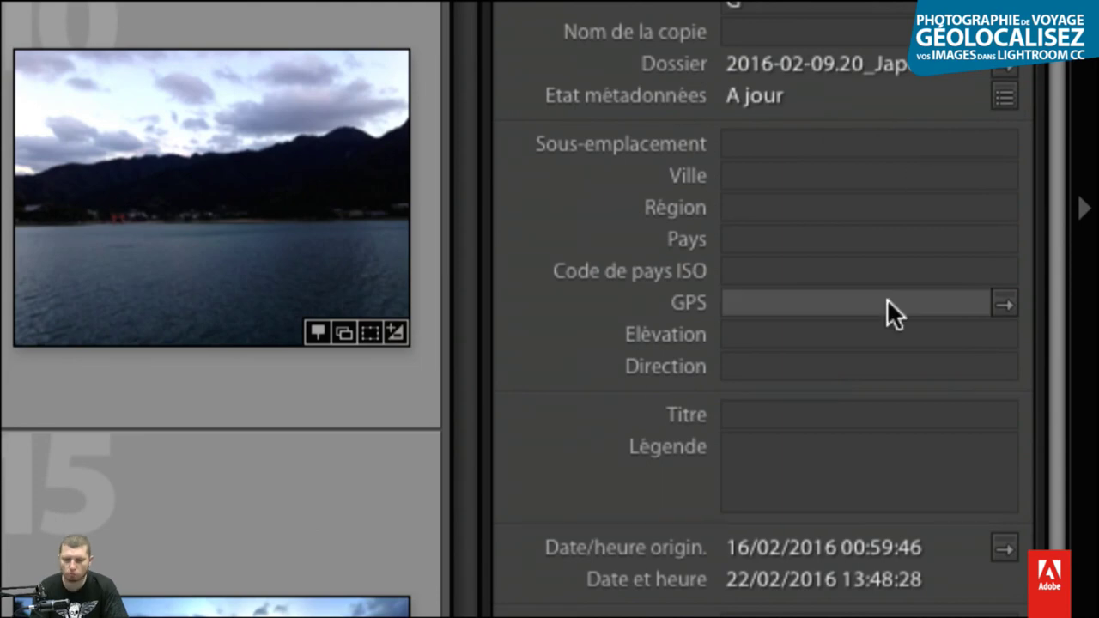
left_click(887, 298)
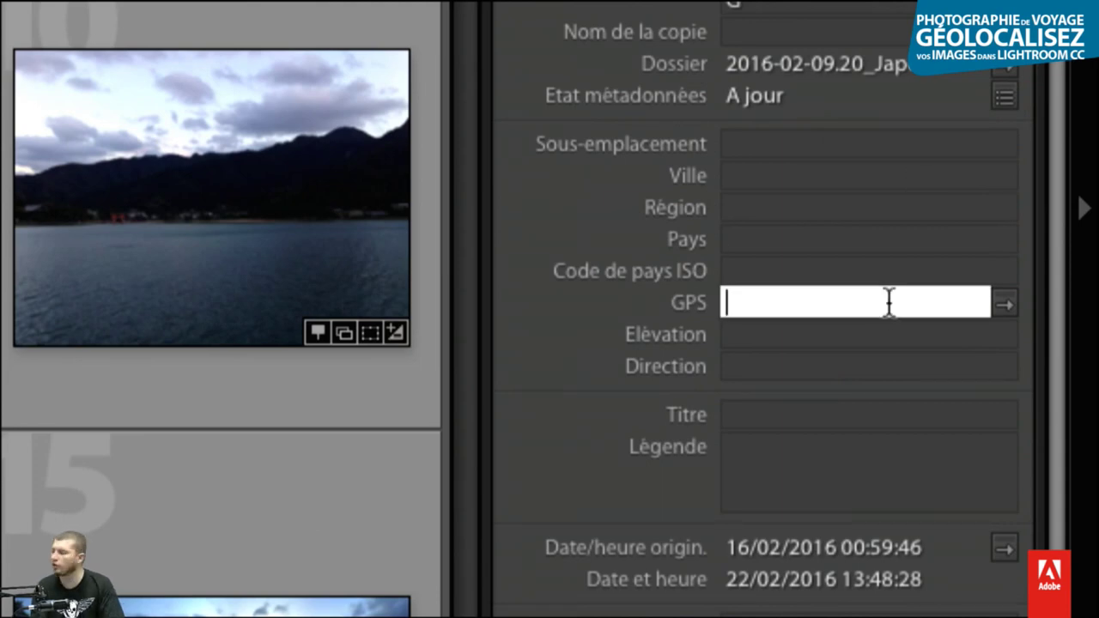
left_click(551, 268)
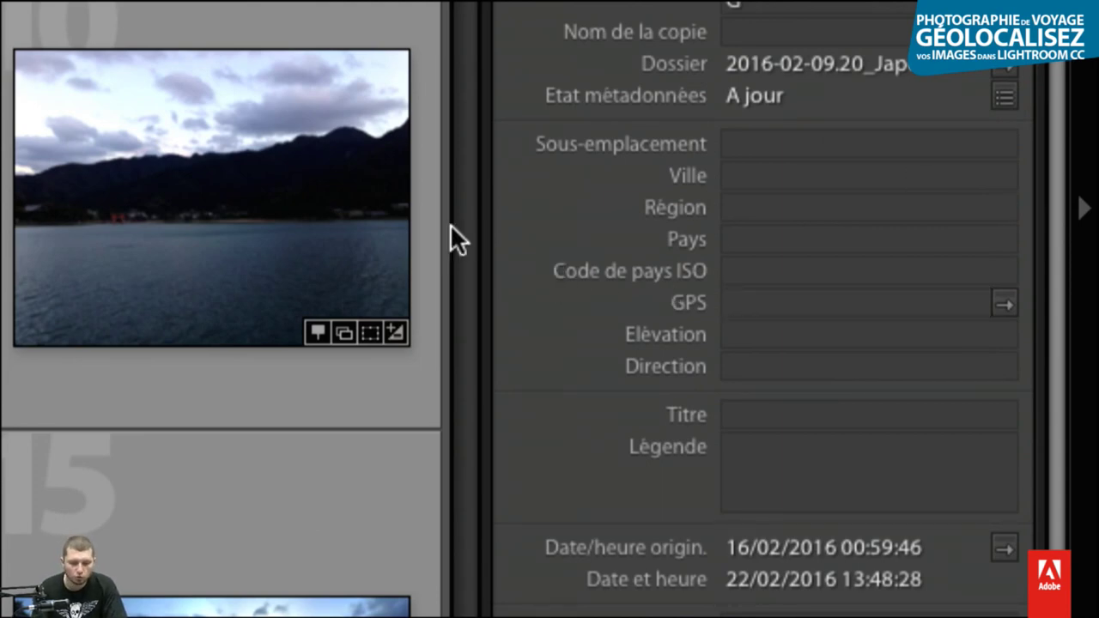
left_click(177, 192)
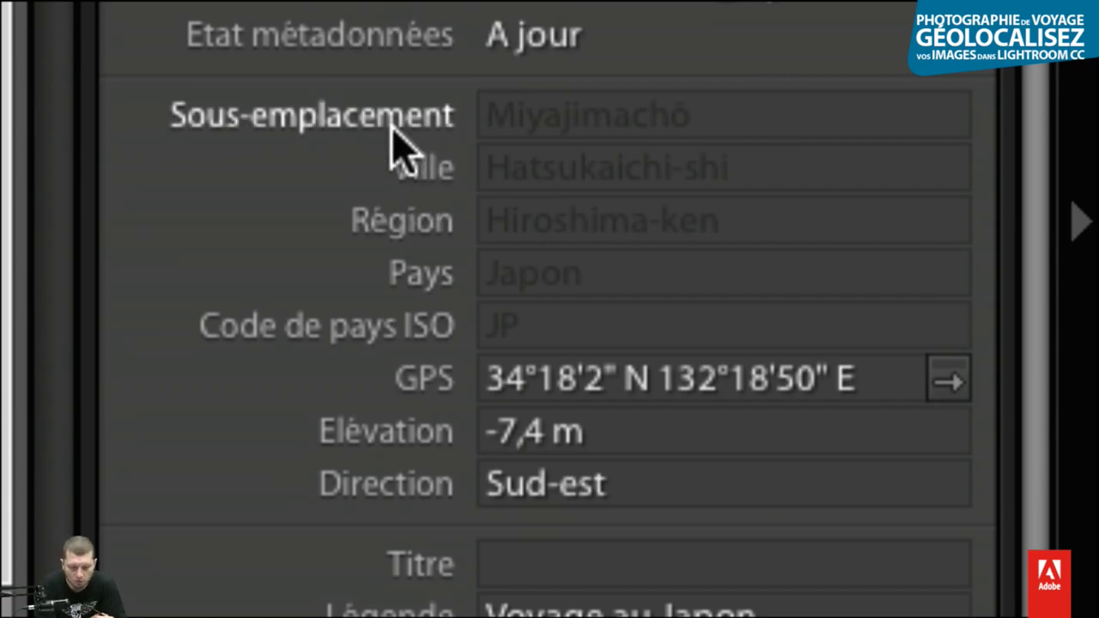
mouse_move(893, 137)
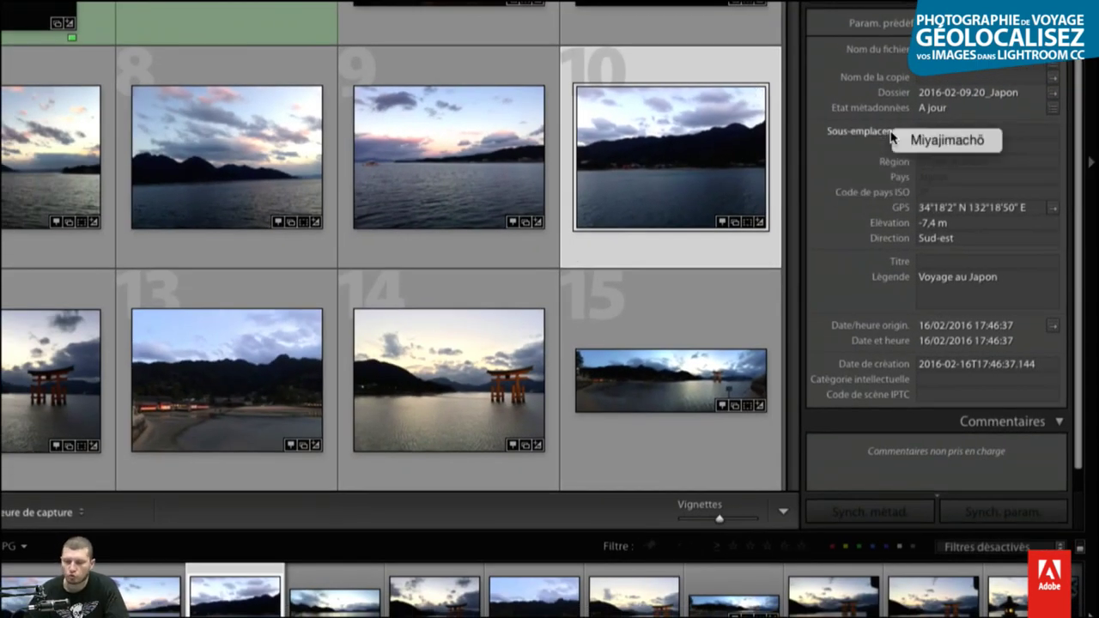
left_click(893, 133)
key("Return")
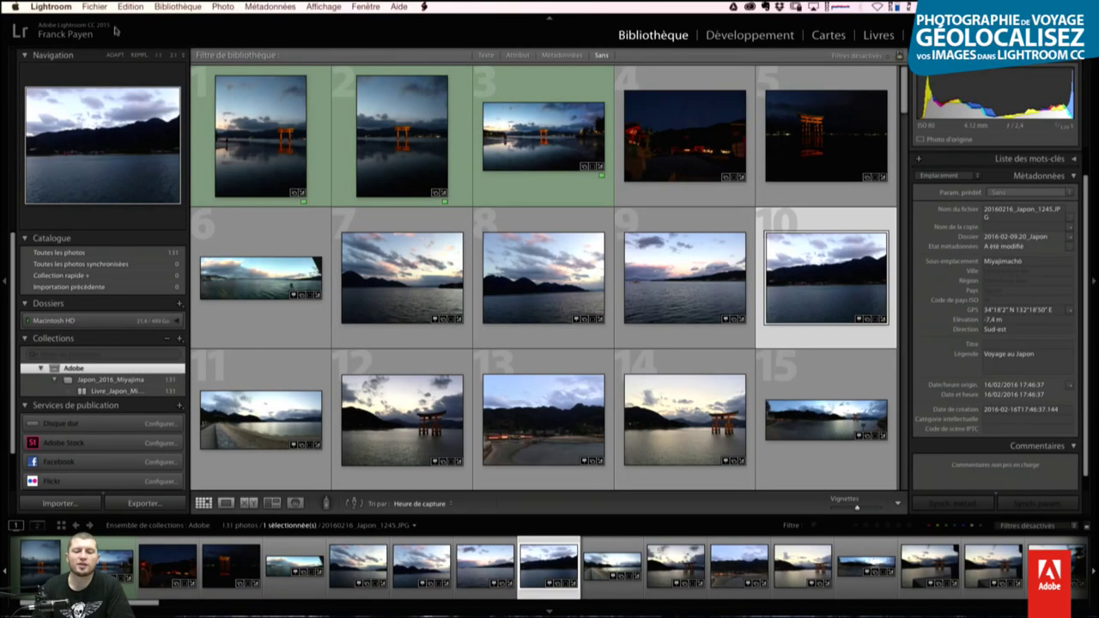
Step: Enable Recherche d'adresses in the identity plate menu, then select photos 7 through 9
left_click(73, 37)
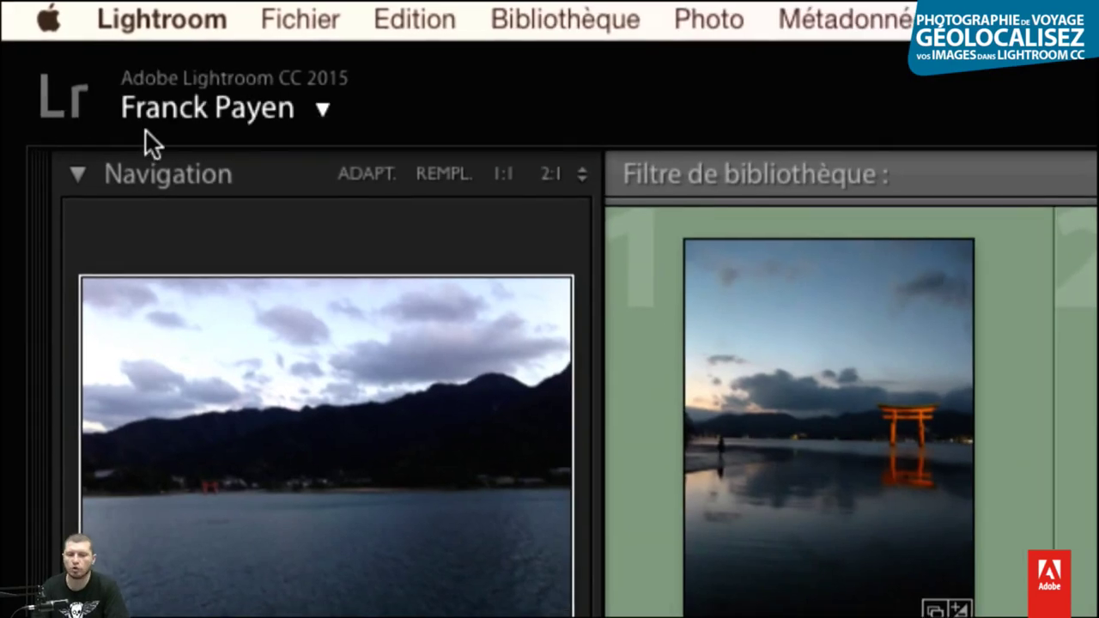
left_click(183, 122)
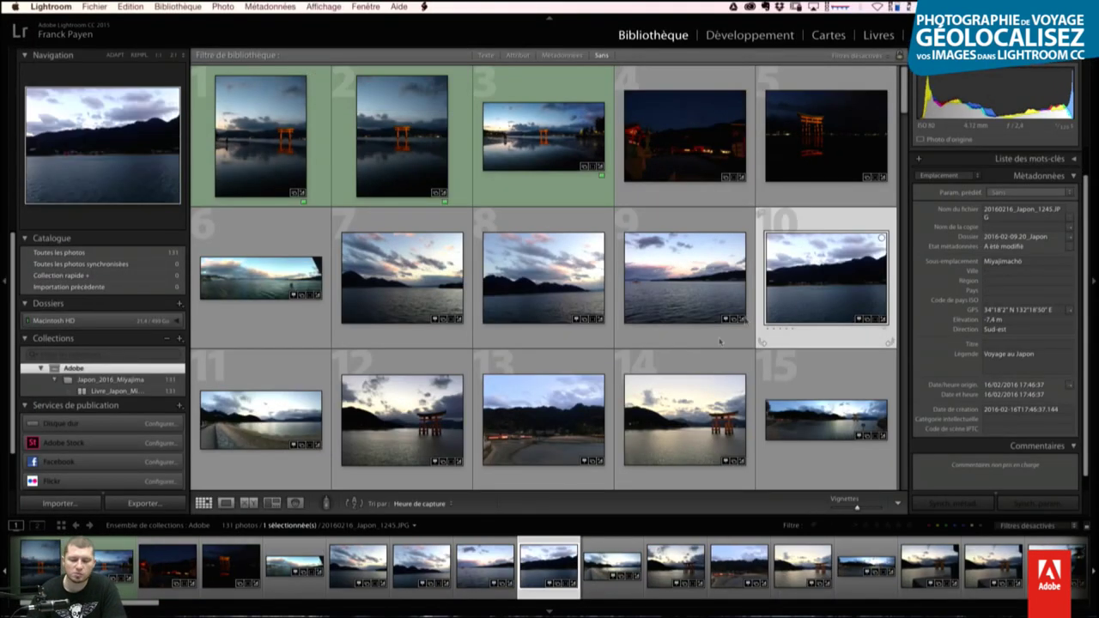
mouse_move(684, 278)
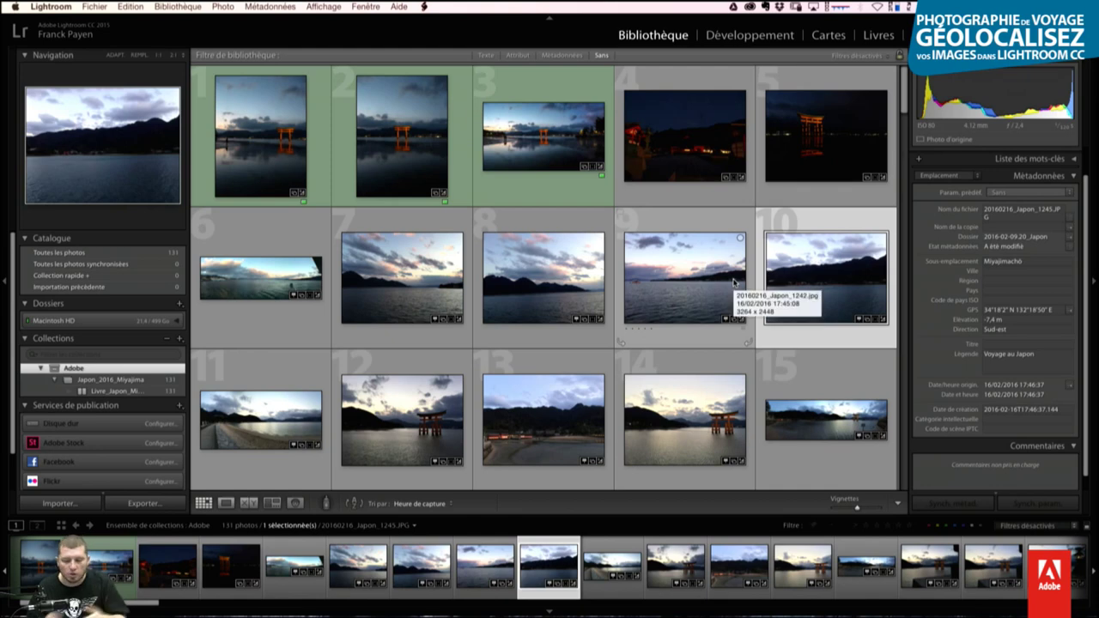
left_click(400, 284)
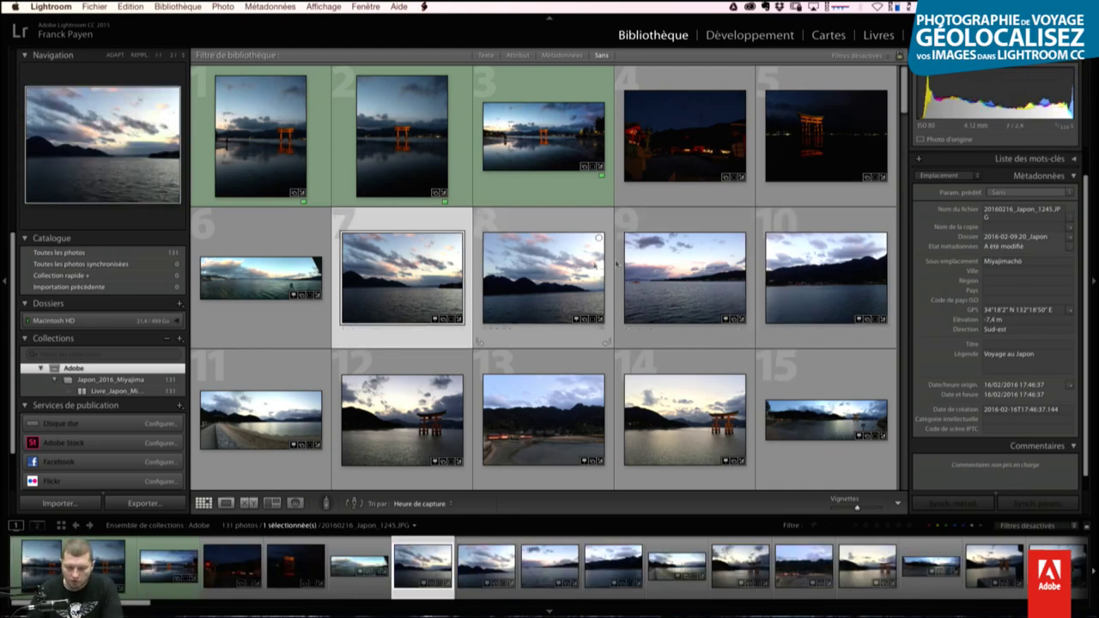
key("shift+Right")
key("shift+Right")
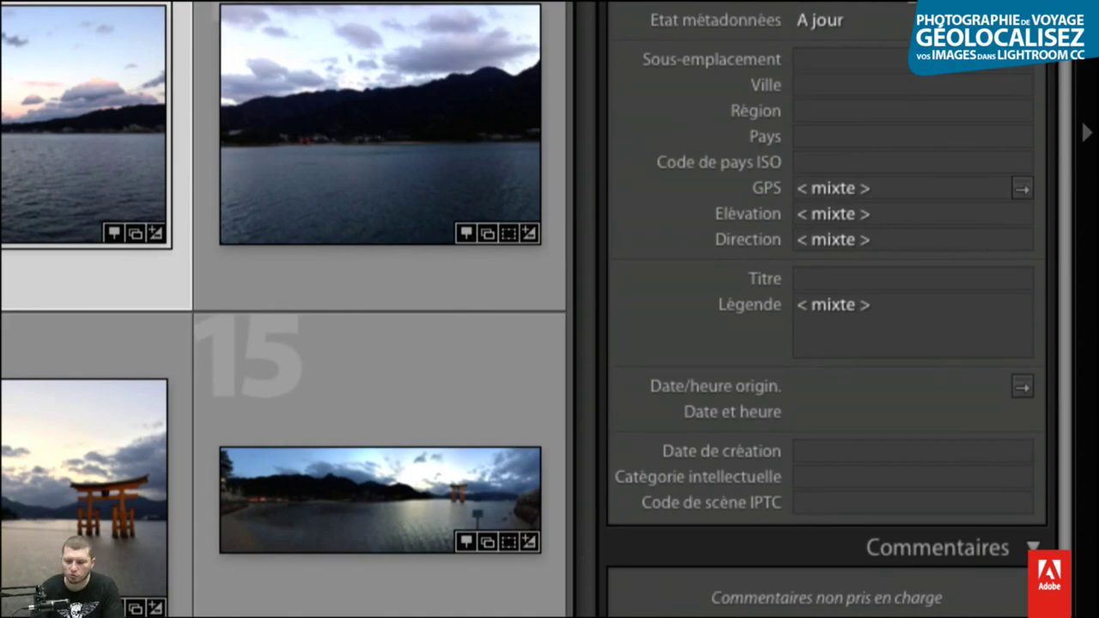
Step: Step through the selection's metadata and select photo 9 alone, showing its empty place fields
scroll(713, 65, "down", 1)
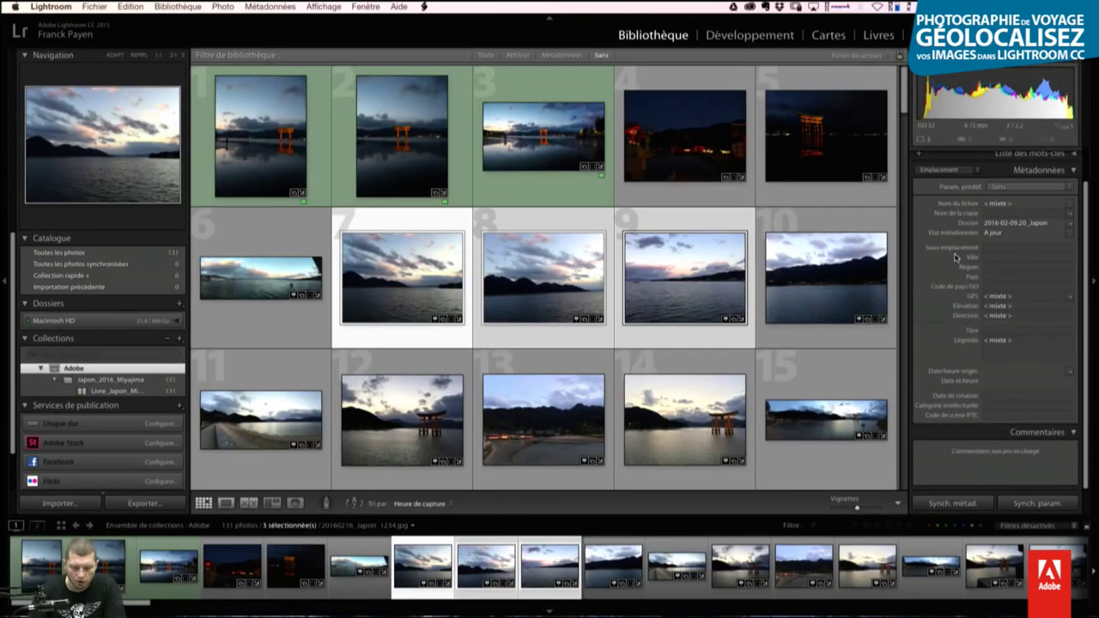
left_click(573, 286)
left_click(687, 266)
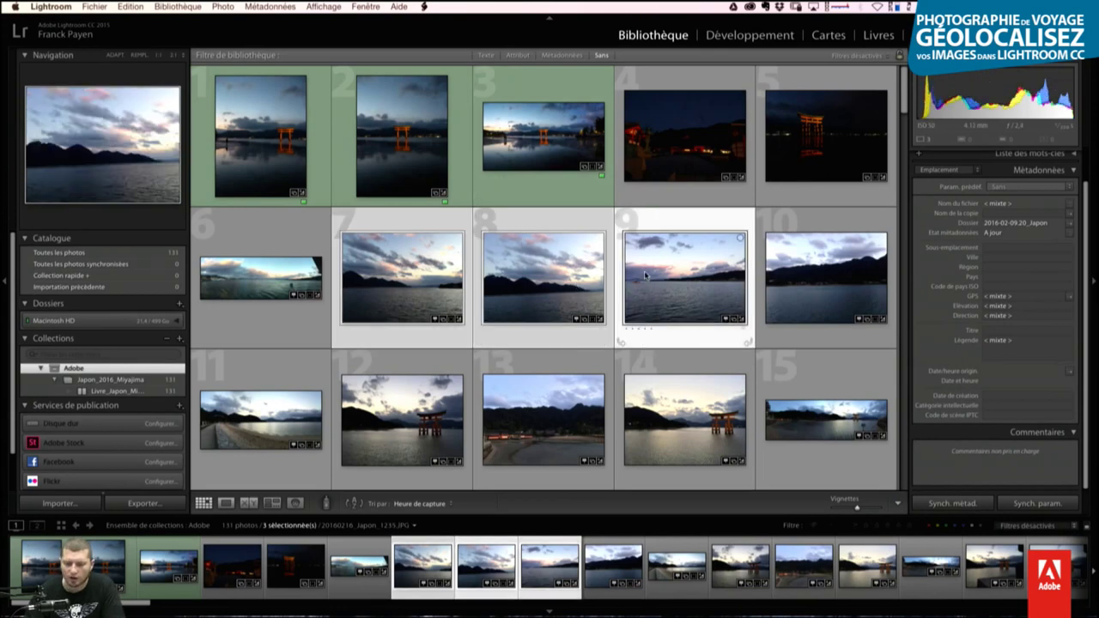
left_click(679, 182)
left_click(696, 258)
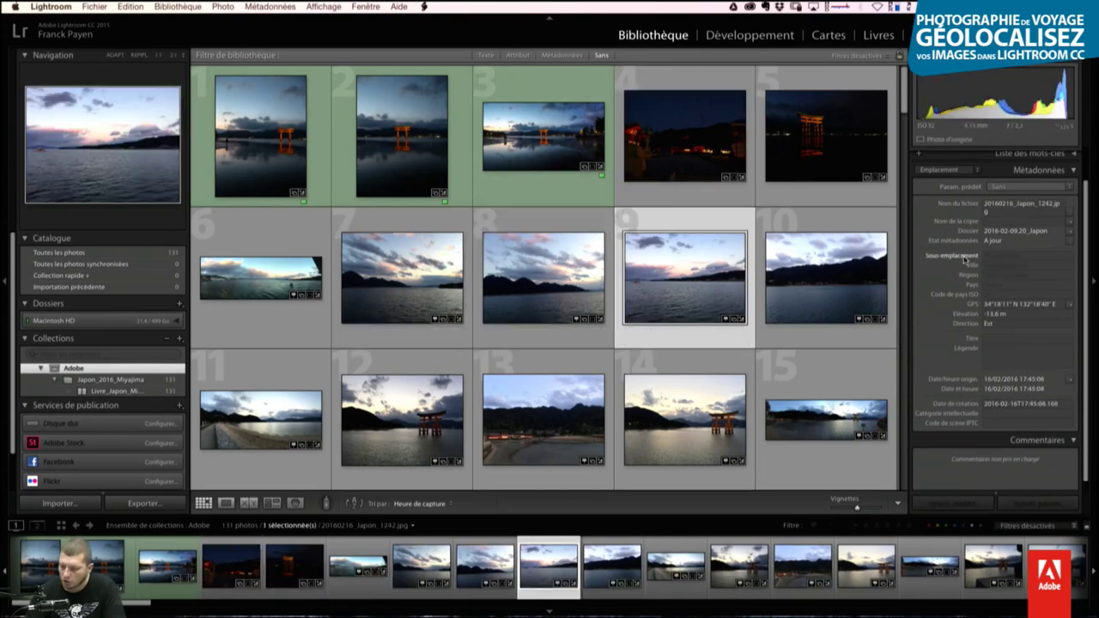
Step: Set photo 9's sub-location Miyajimachō, city Hatsukaichi-shi and region Hiroshima-ken from the suggestions
left_click(1008, 262)
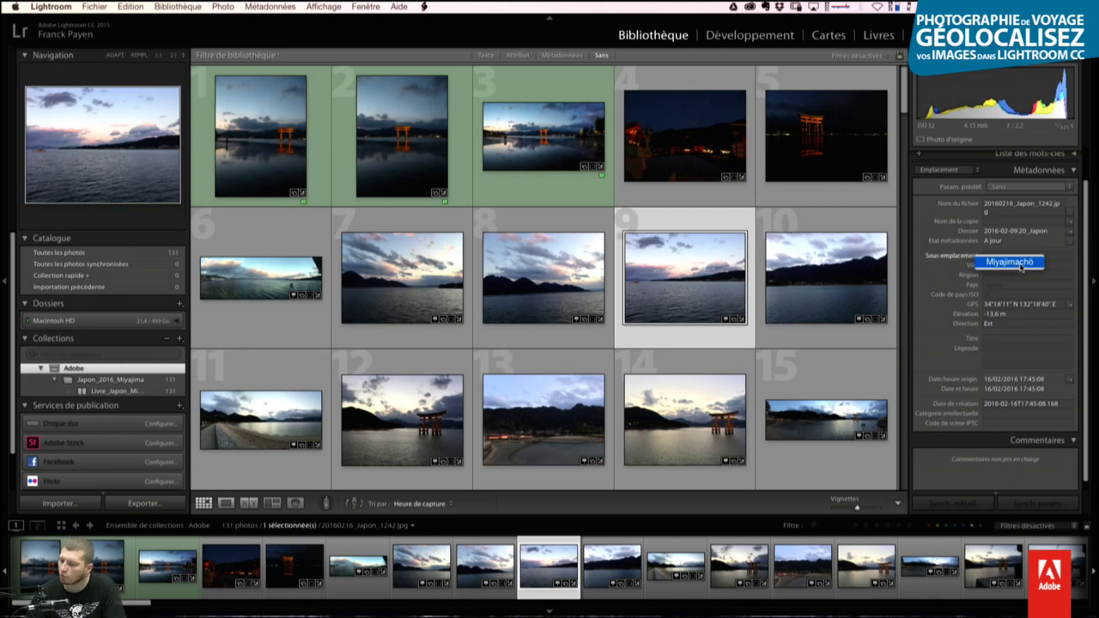
key("Return")
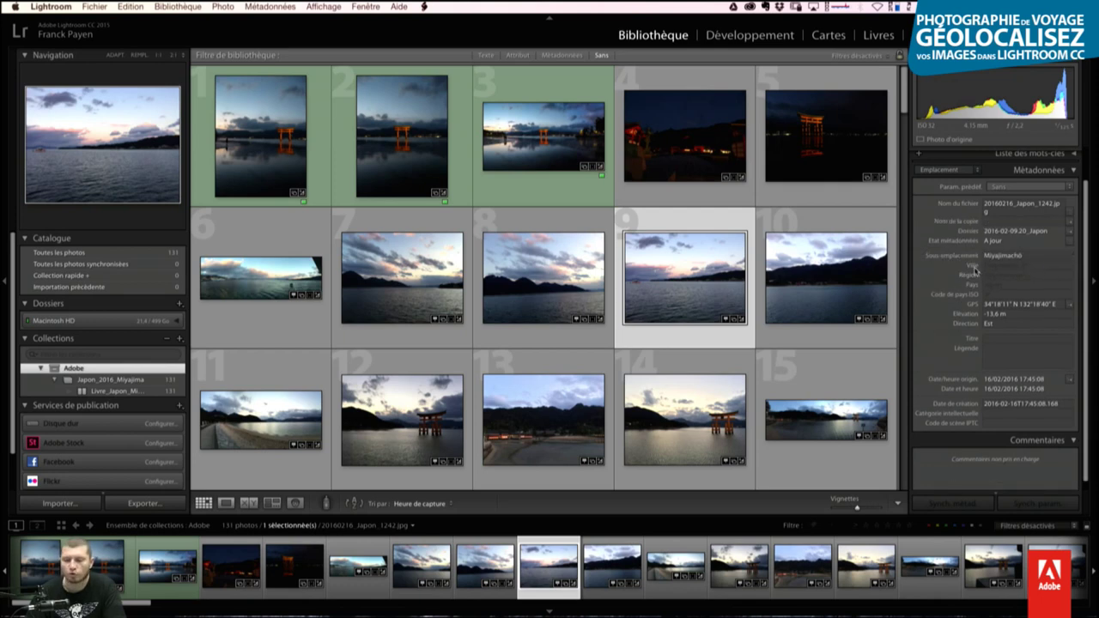
key("Return")
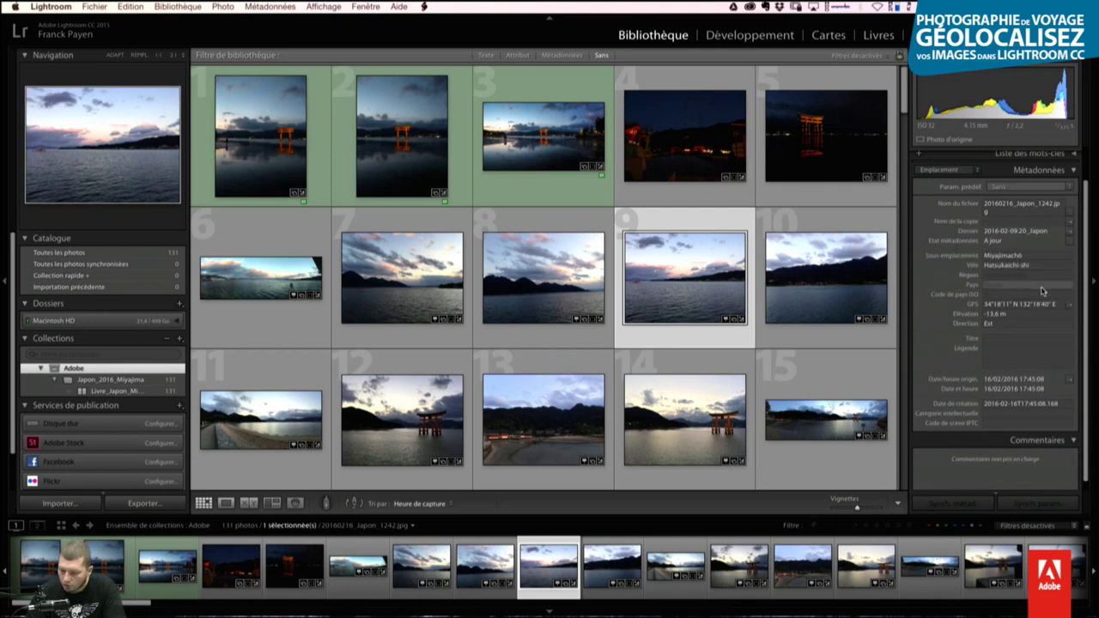
right_click(1094, 184)
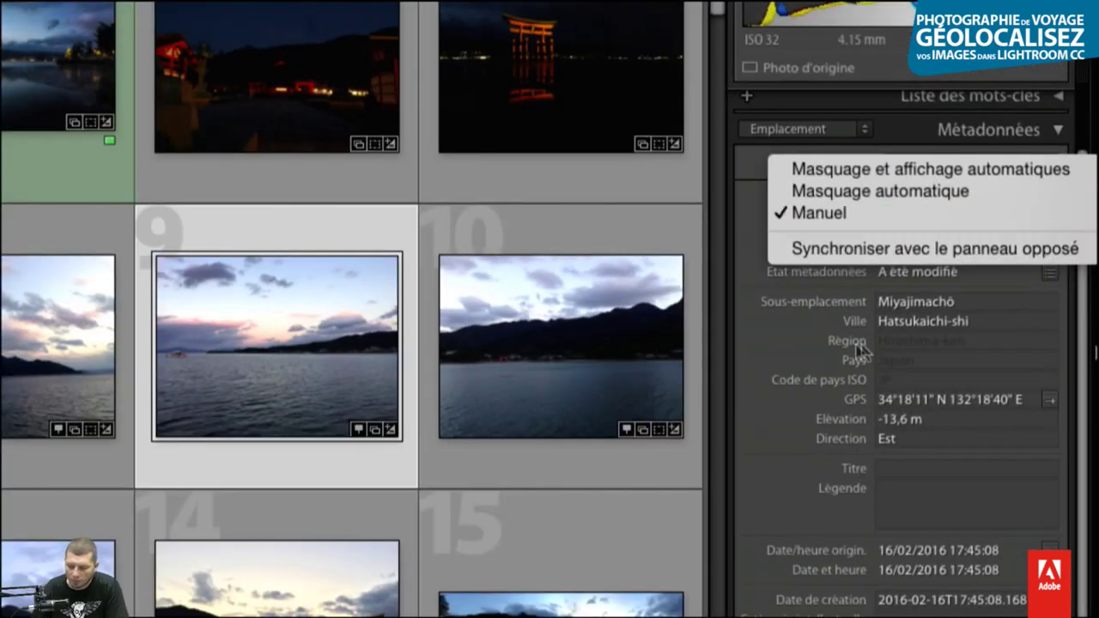
left_click(863, 352)
left_click(880, 350)
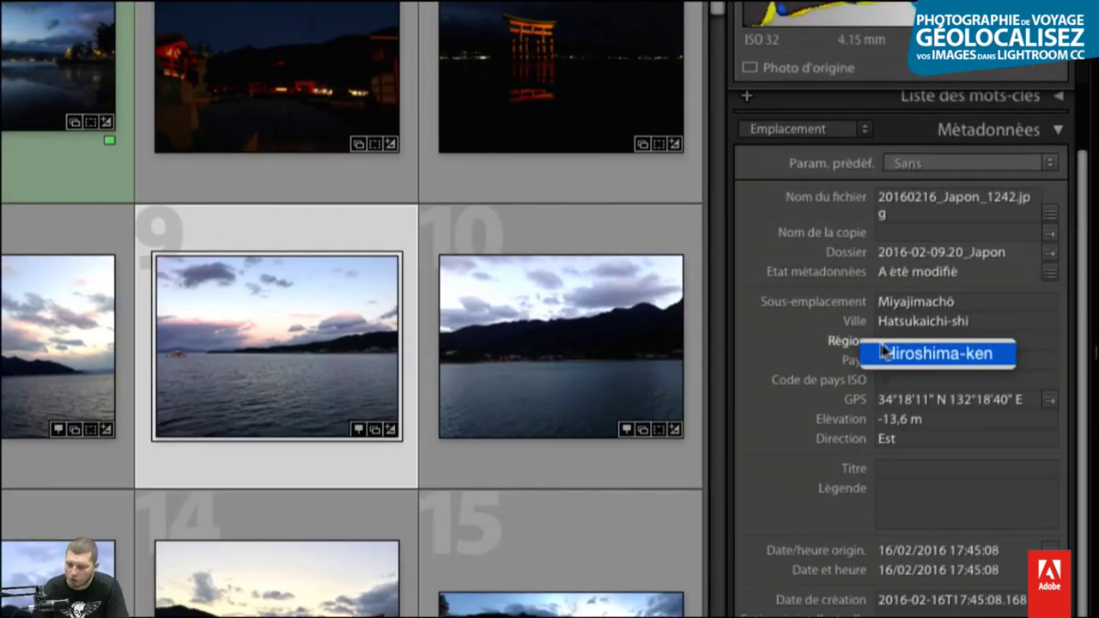
key("Return")
Step: Add country Japon and code JP, then start metadata syncing for photos 7–9
left_click(866, 362)
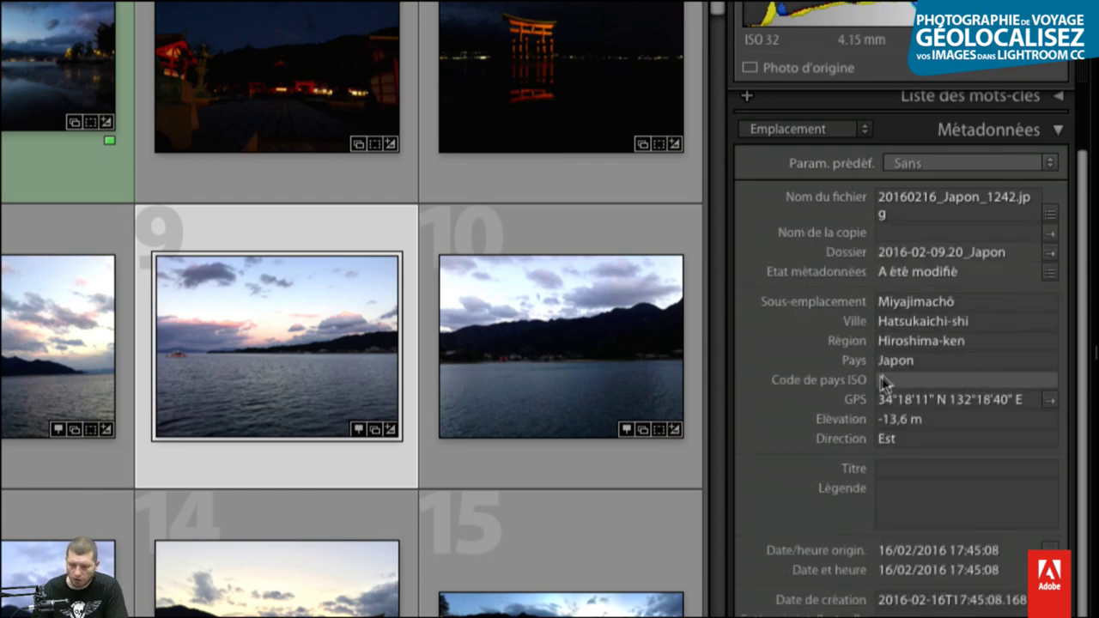
type("JP")
key("Return")
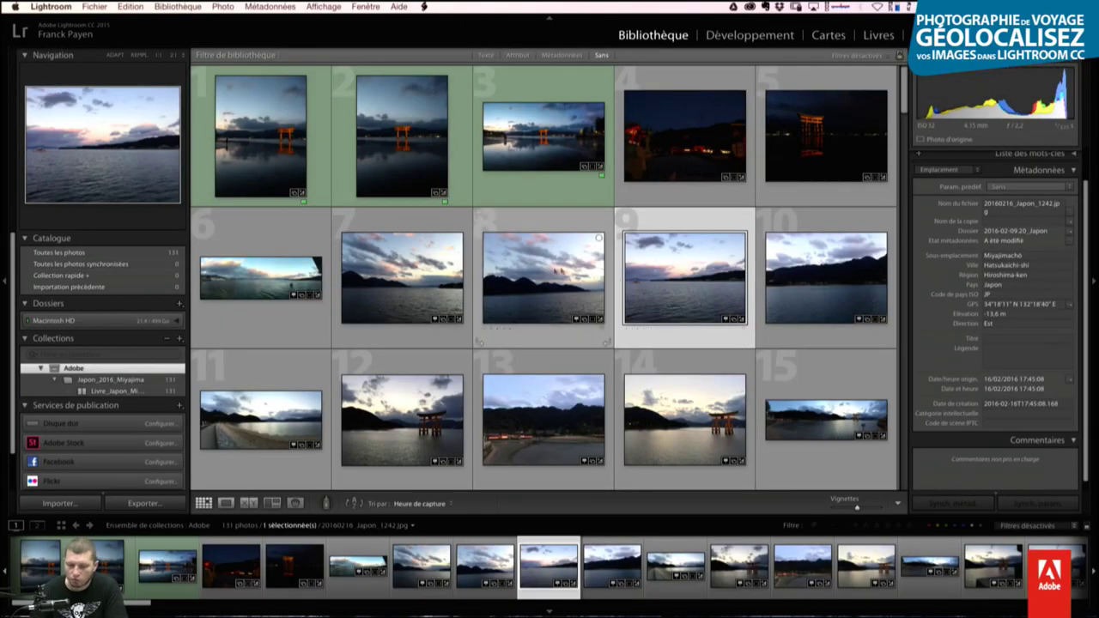
left_click(416, 277, "shift")
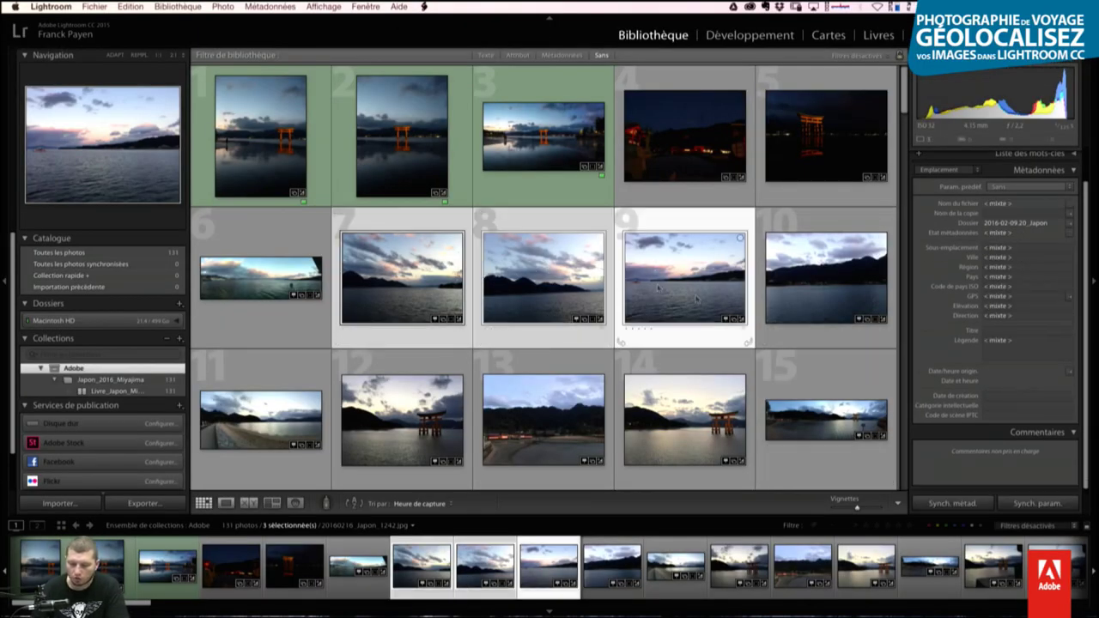
left_click(953, 504)
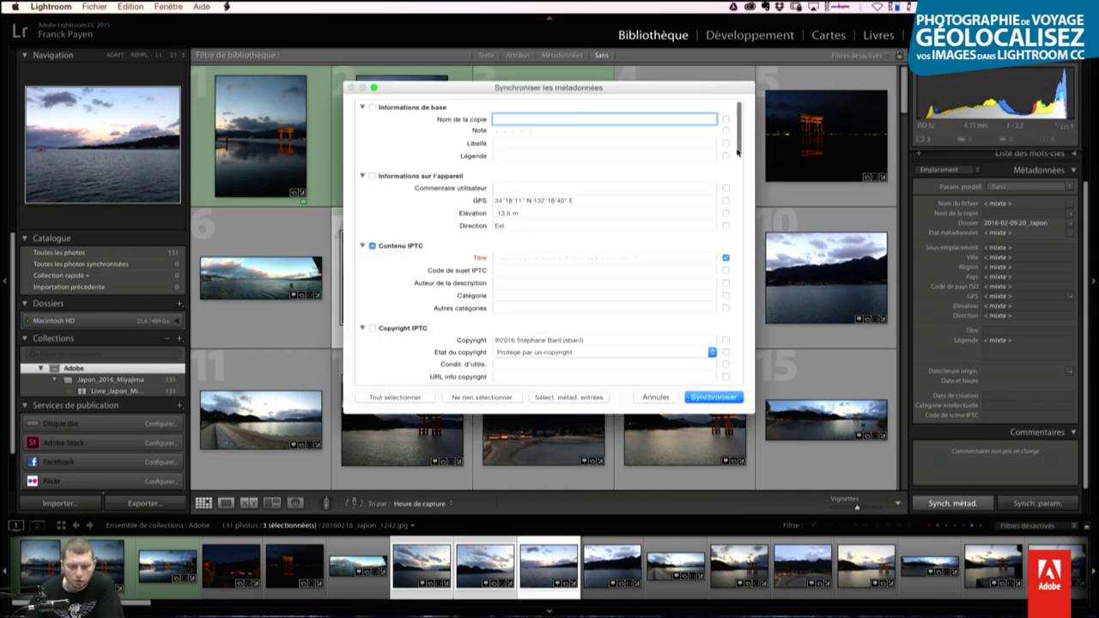
Step: Reposition the Synchroniser les métadonnées dialog and scroll through its field list
left_click_drag(737, 152, 769, 298)
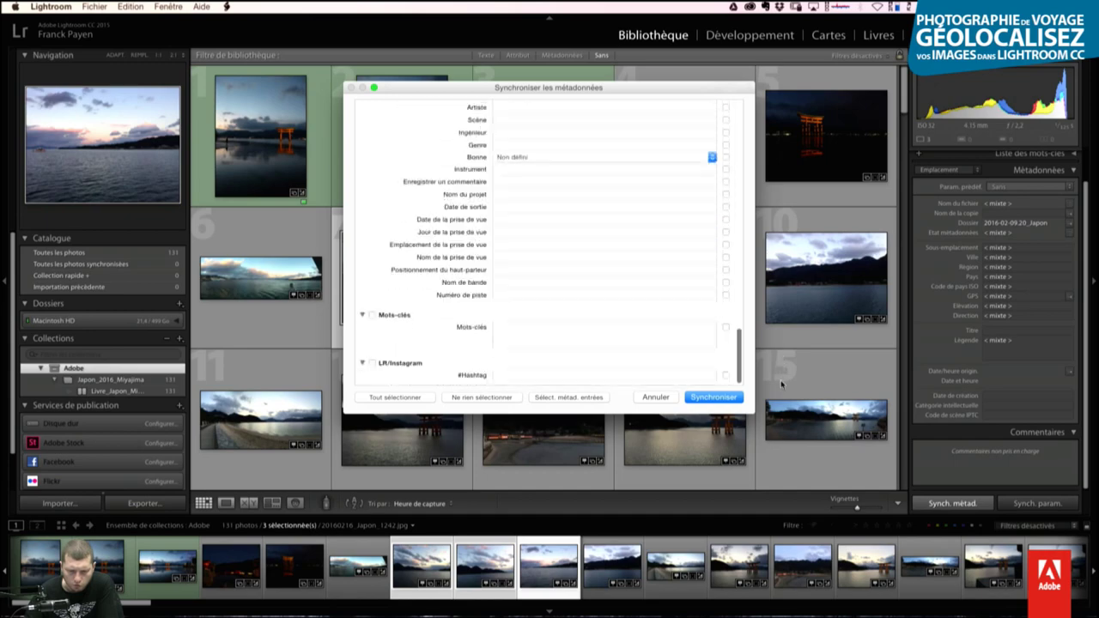
mouse_move(769, 298)
left_mouse_down()
mouse_move(777, 384)
mouse_move(757, 294)
left_mouse_up()
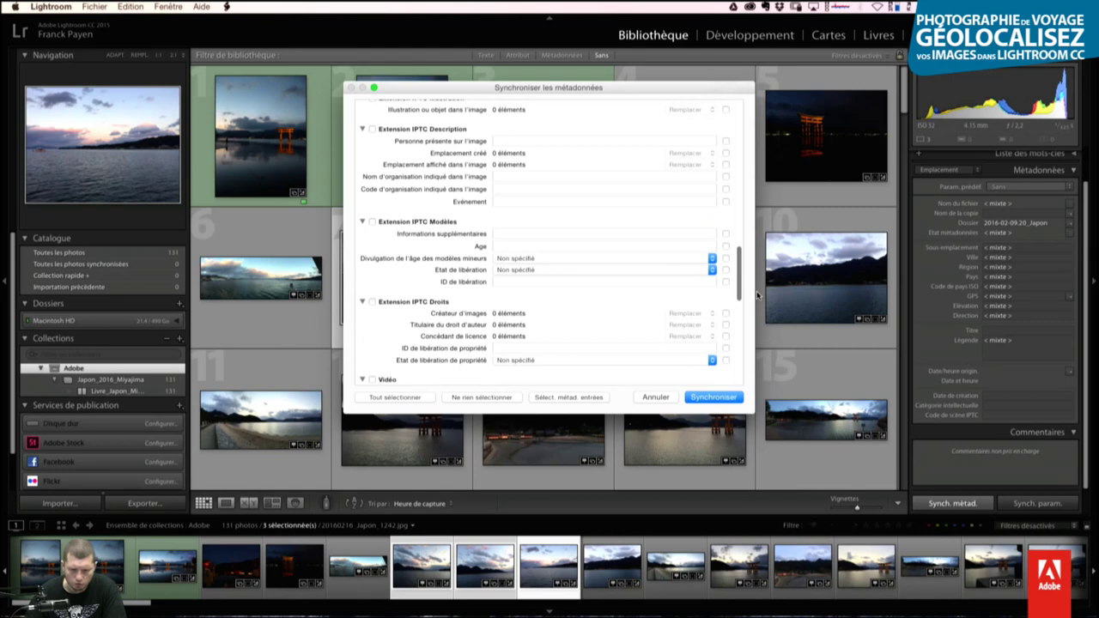
scroll(506, 222, "down", 1)
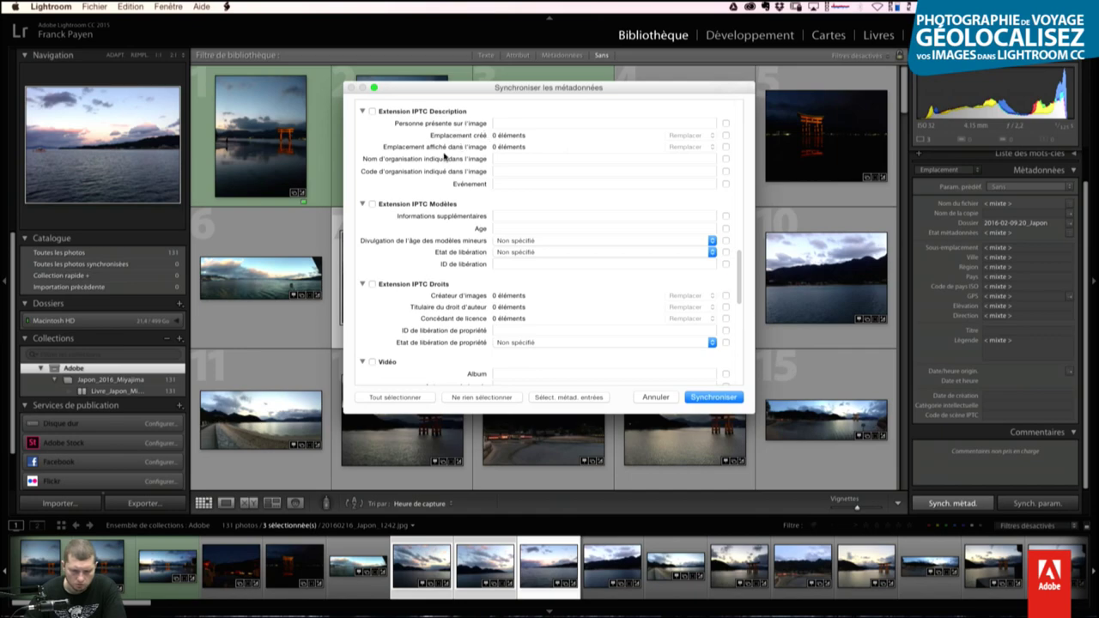
scroll(446, 155, "up", 3)
scroll(453, 172, "up", 3)
scroll(460, 187, "up", 3)
scroll(468, 202, "up", 3)
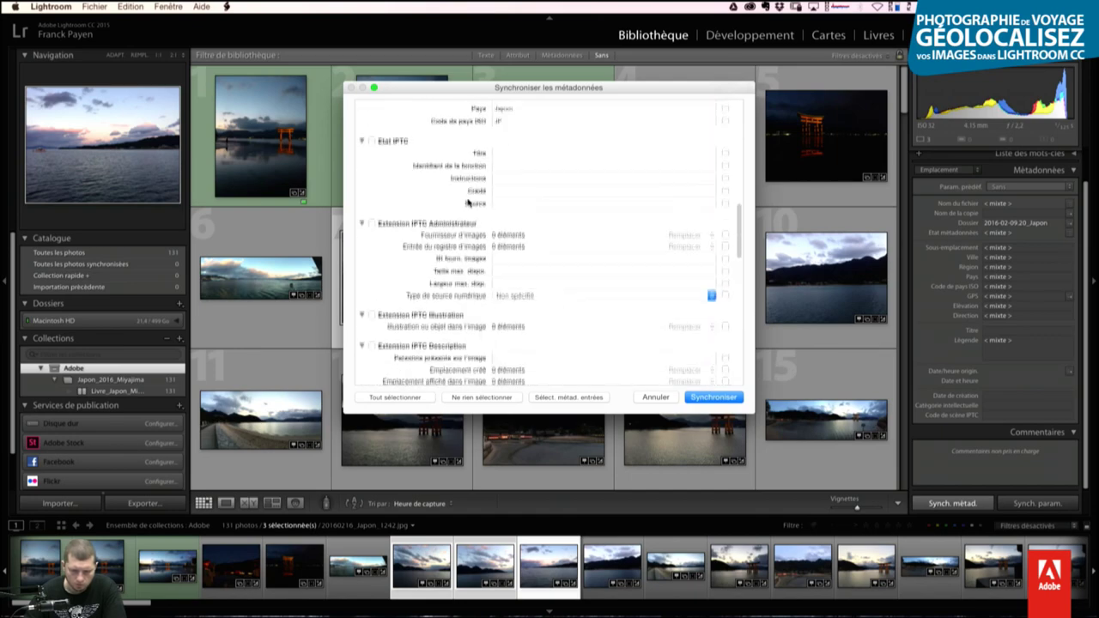
scroll(481, 219, "up", 5)
scroll(493, 221, "up", 1)
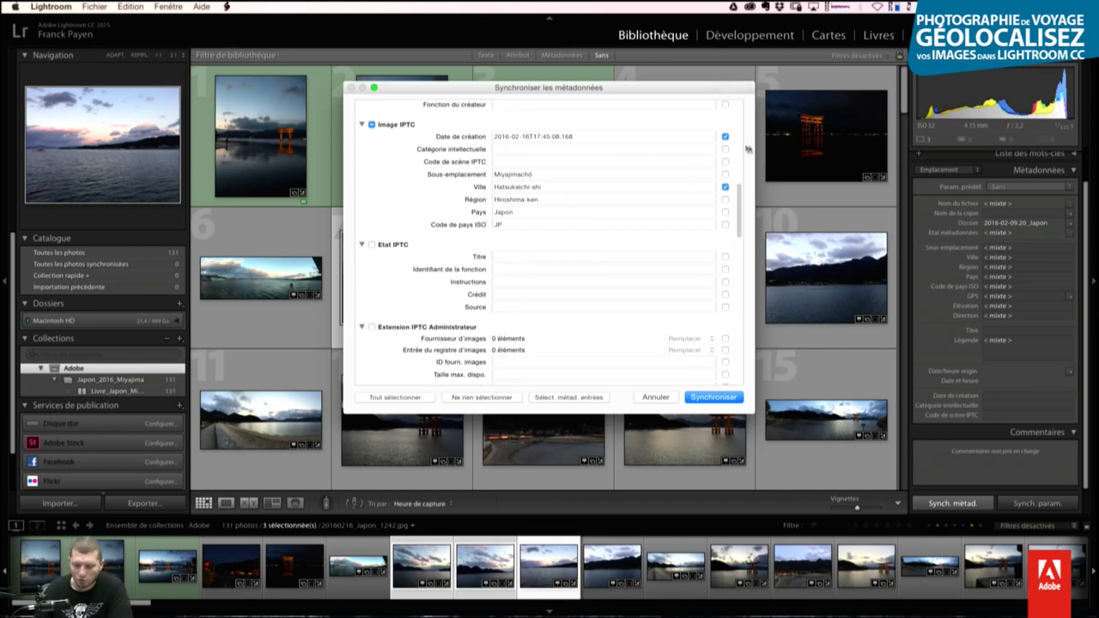
Step: Sync sub-location, region, country and country code, excluding creation date, across photos 7–9
left_click(724, 136)
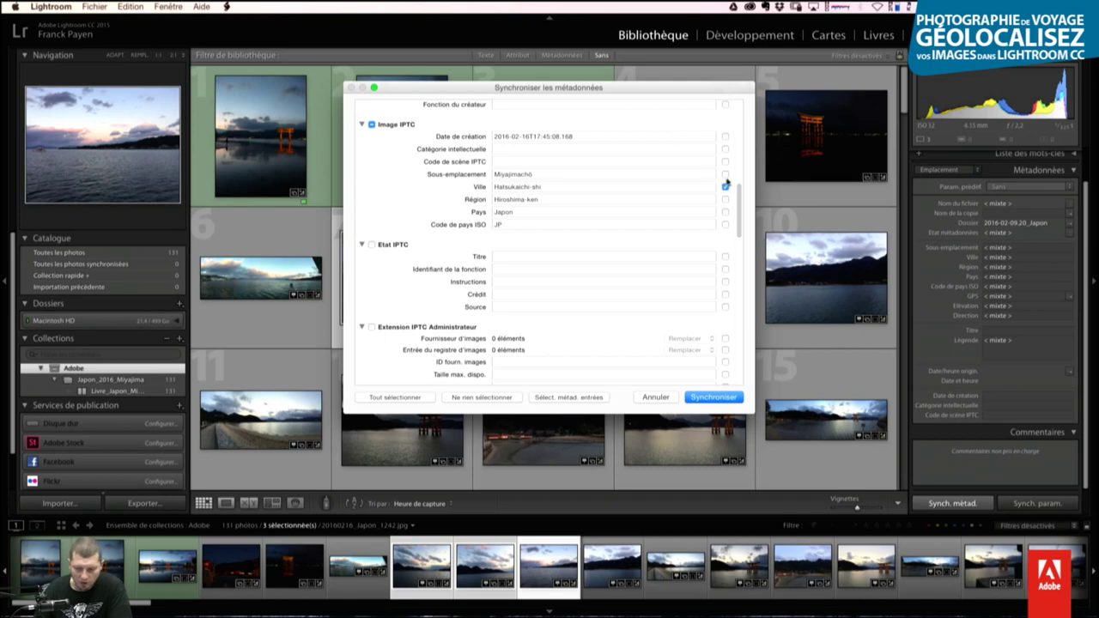
left_click(725, 174)
left_click(724, 200)
left_click(724, 212)
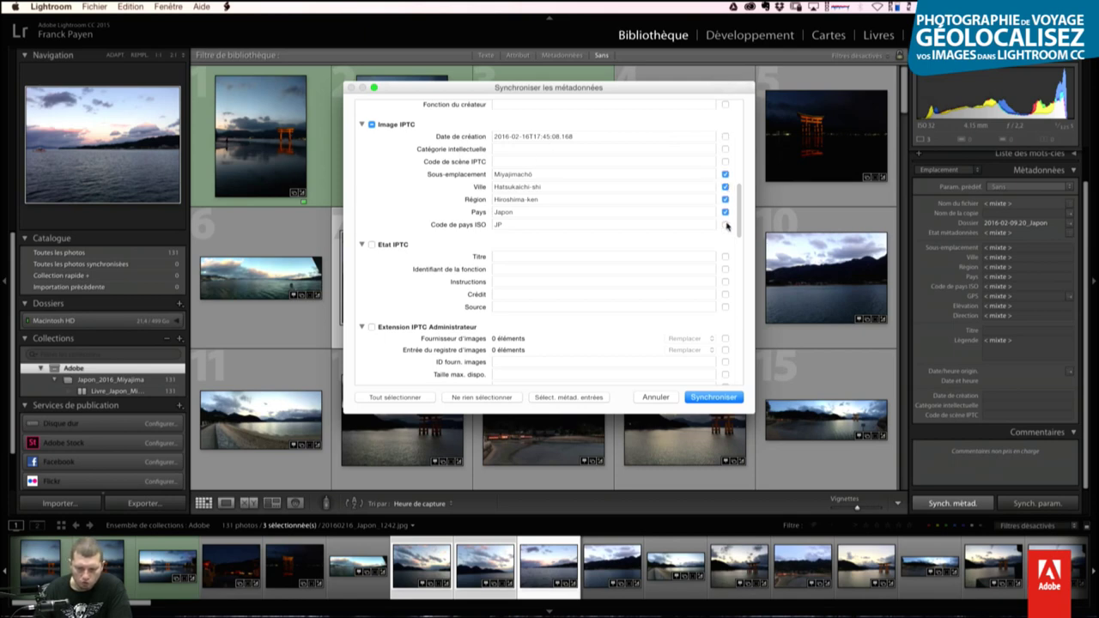
left_click(725, 224)
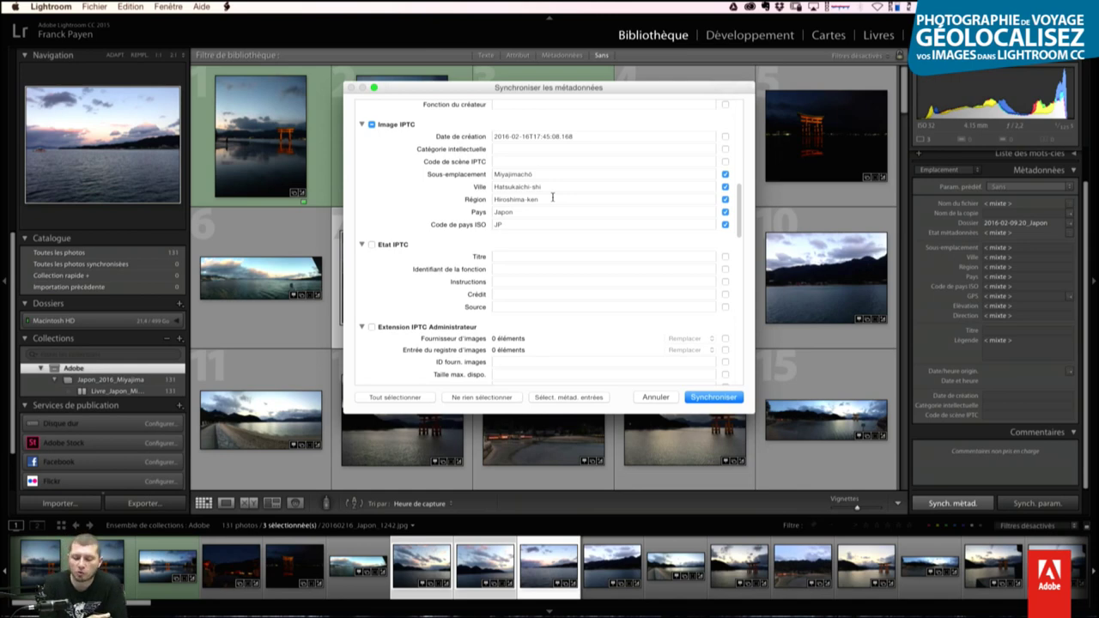
left_click(728, 400)
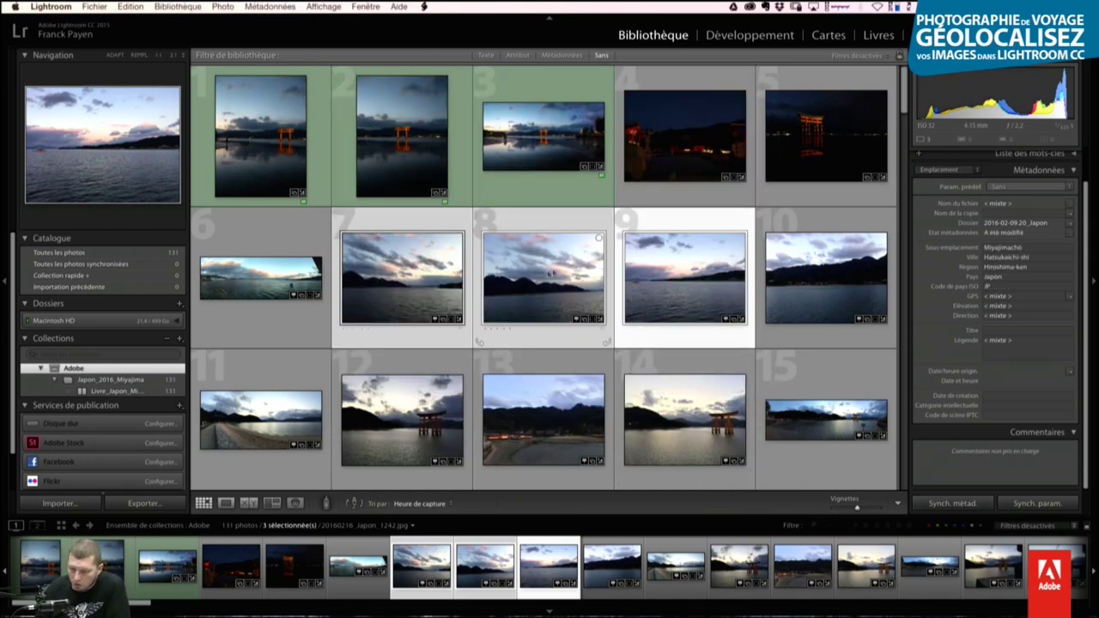
Step: Step through the Miyajima photos, comparing their GPS and location fields in the Metadata panel
key("Right")
key("Right")
key("Right")
key("Right")
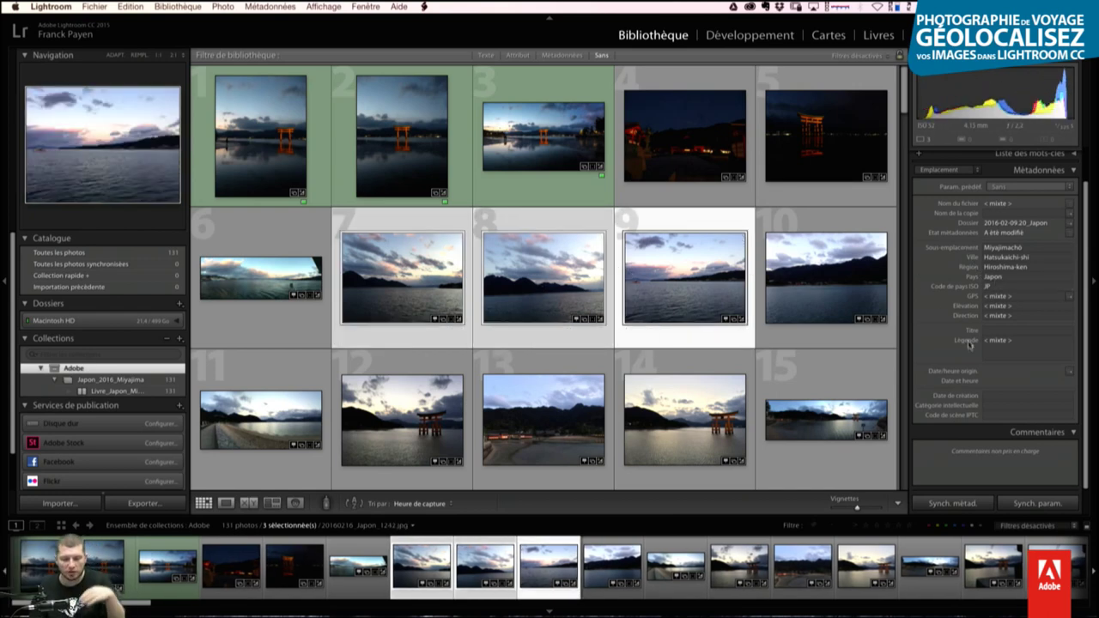
left_click(653, 400)
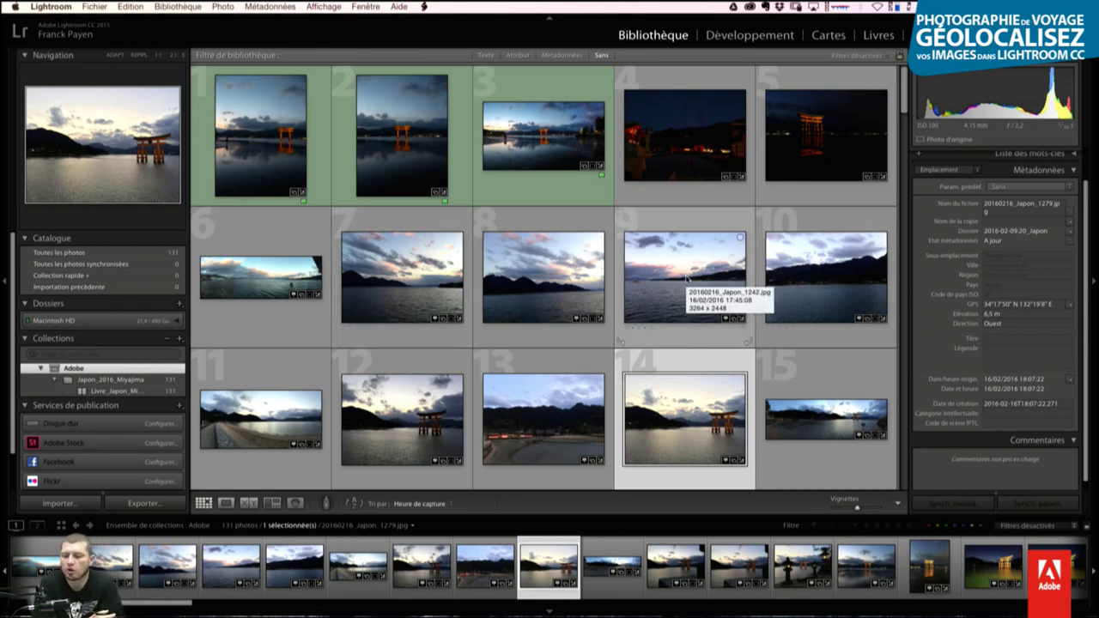
left_click(402, 273)
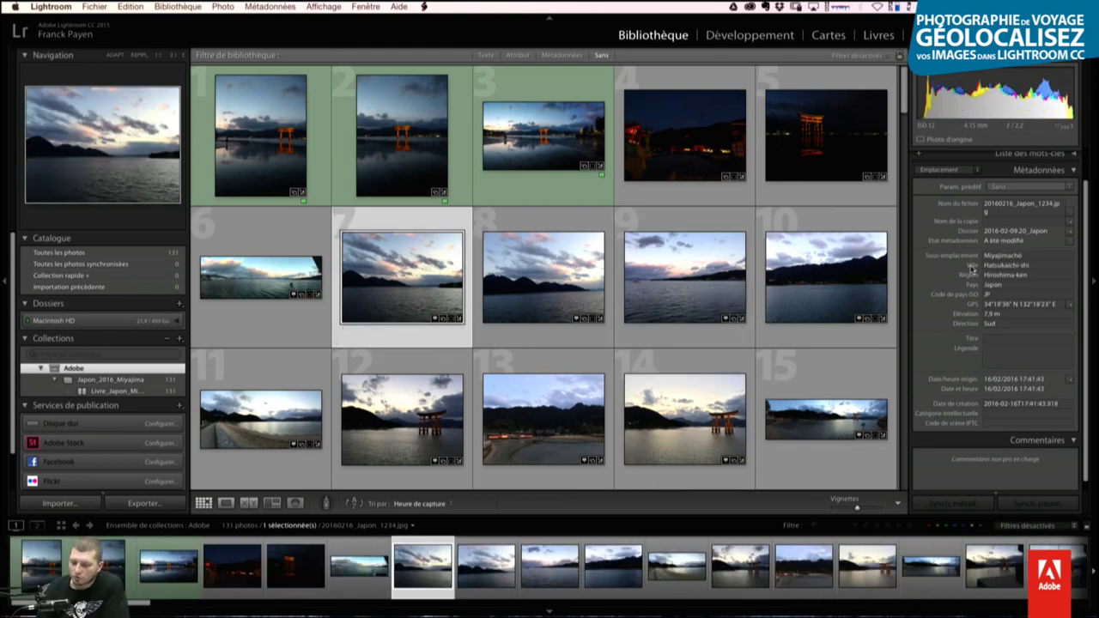
left_click(588, 268)
left_click(687, 274)
left_click(792, 271)
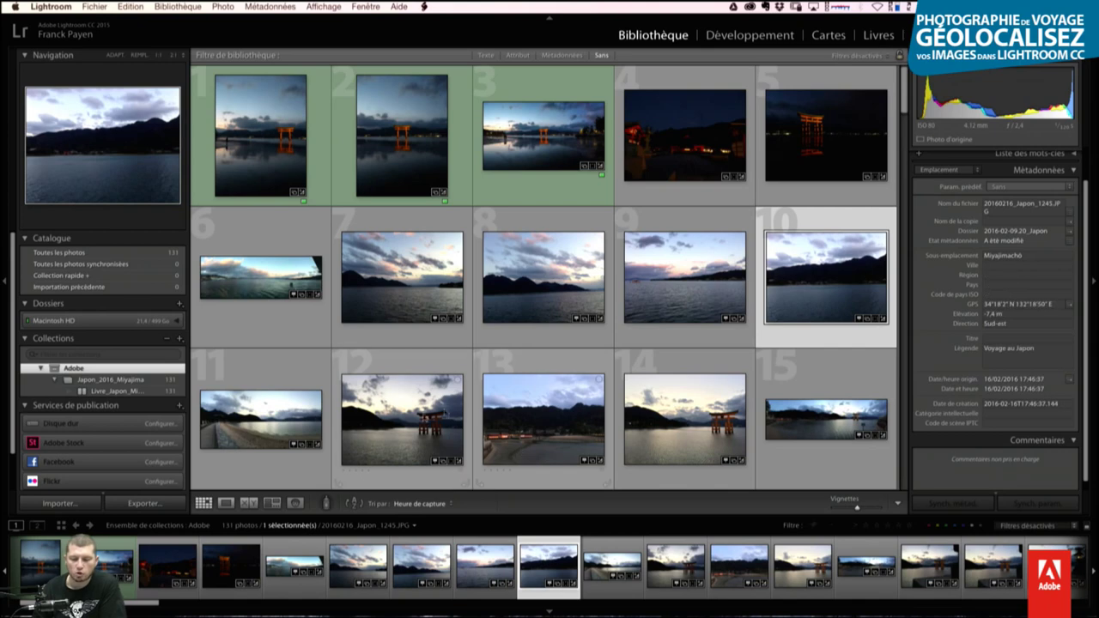
Step: Check the location data of photos 11–13, then switch the Library Filter to Text search
left_click(262, 419)
left_click(409, 423)
left_click(543, 419)
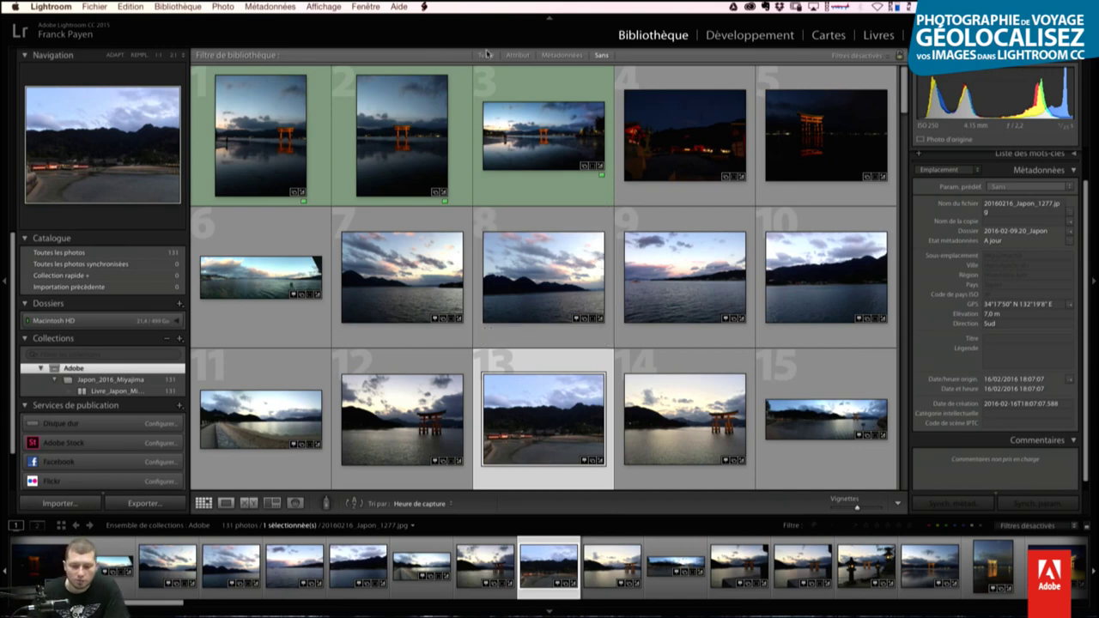
left_click(486, 55)
left_click(760, 71)
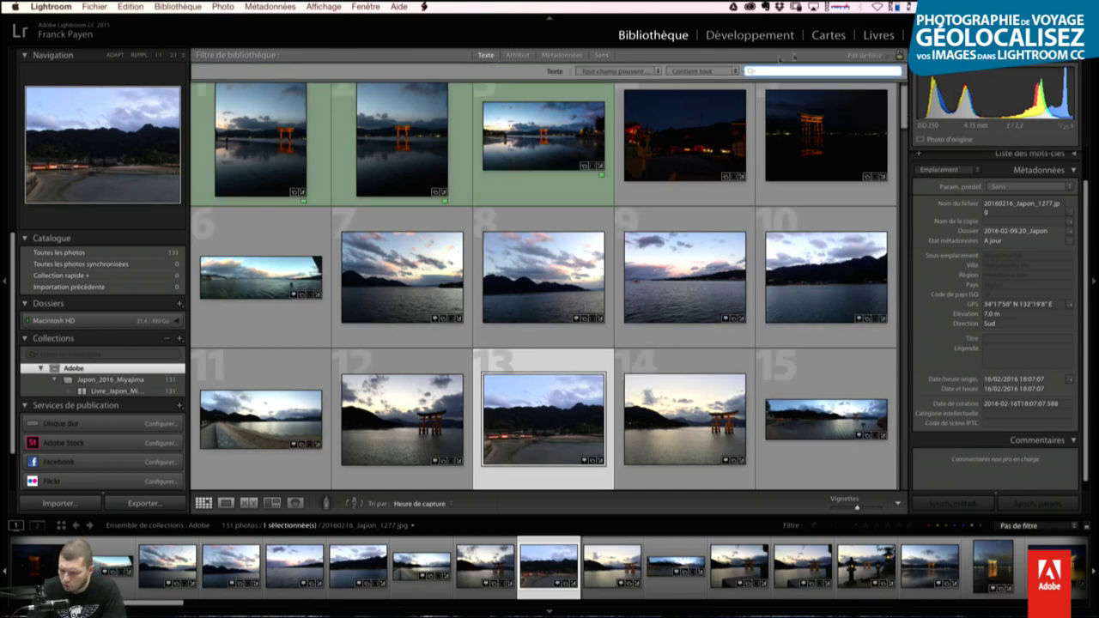
left_click(508, 301)
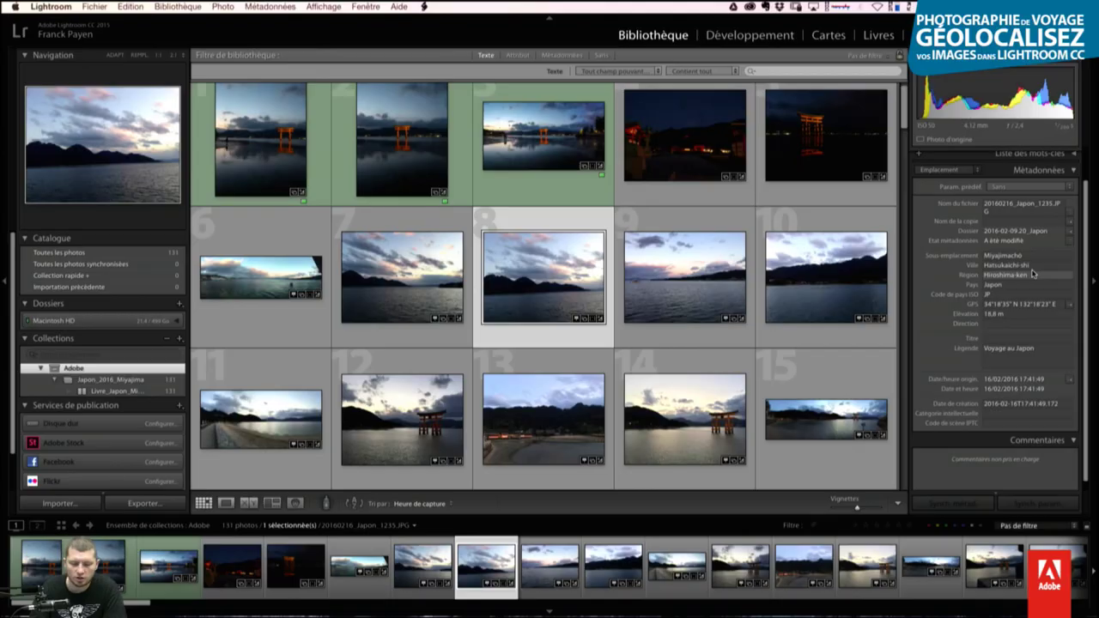
left_click(777, 75)
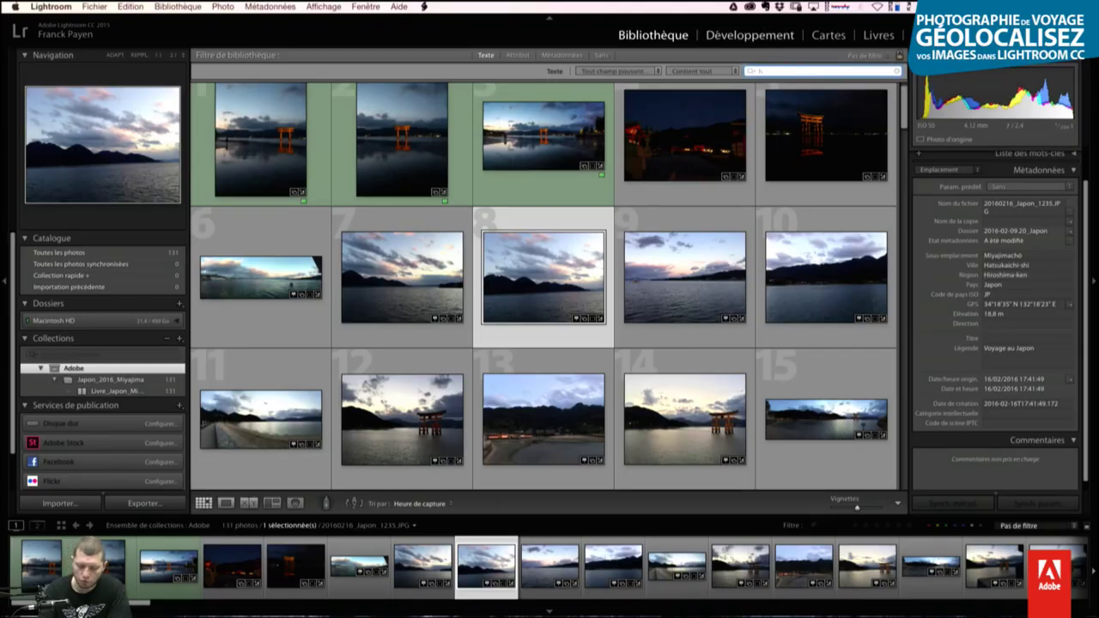
type("hatsukaichi")
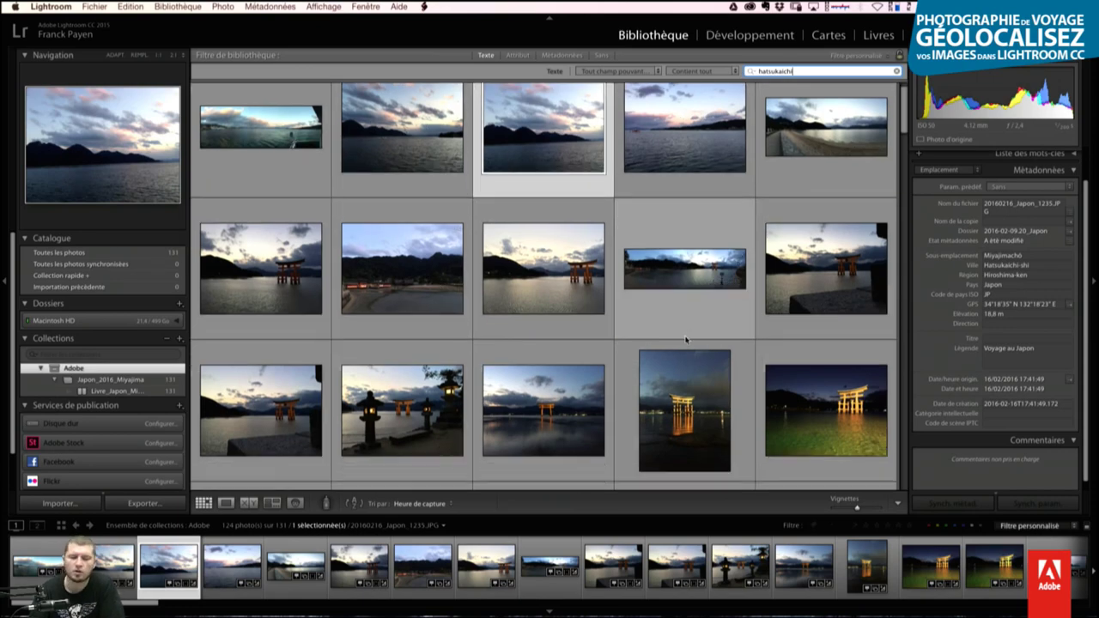
scroll(691, 335, "down", 10)
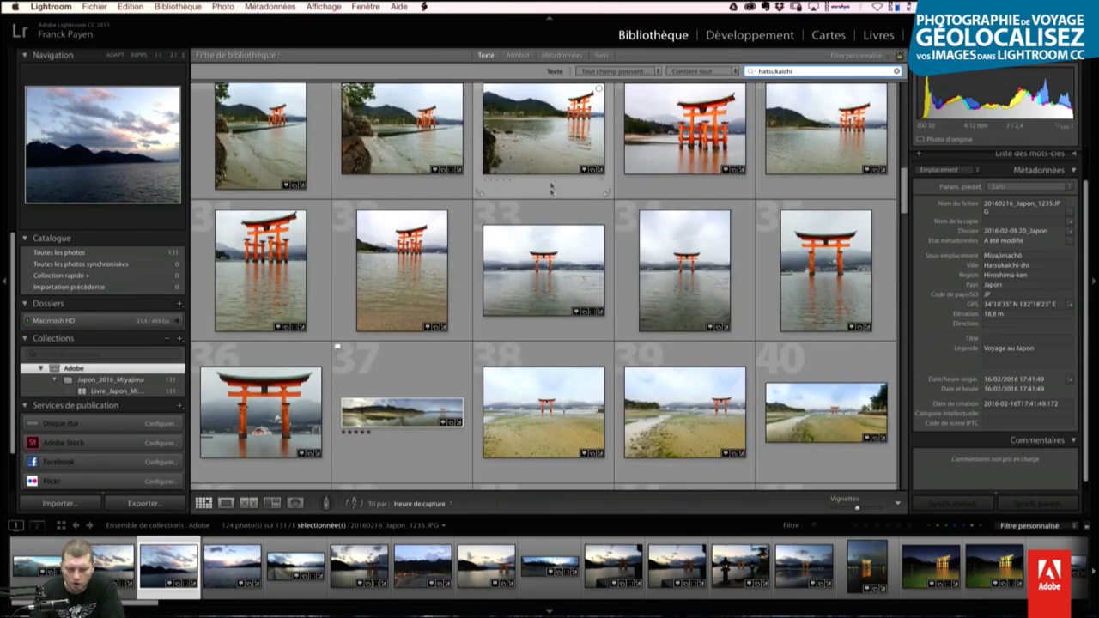
mouse_move(685, 270)
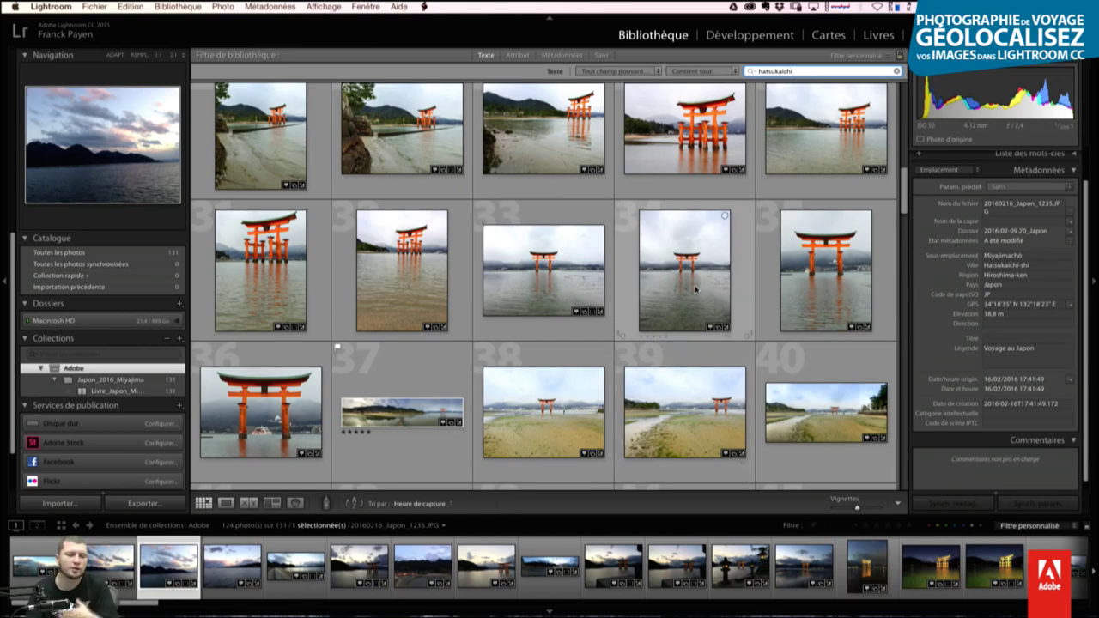
scroll(696, 365, "down", 3)
scroll(696, 289, "down", 5)
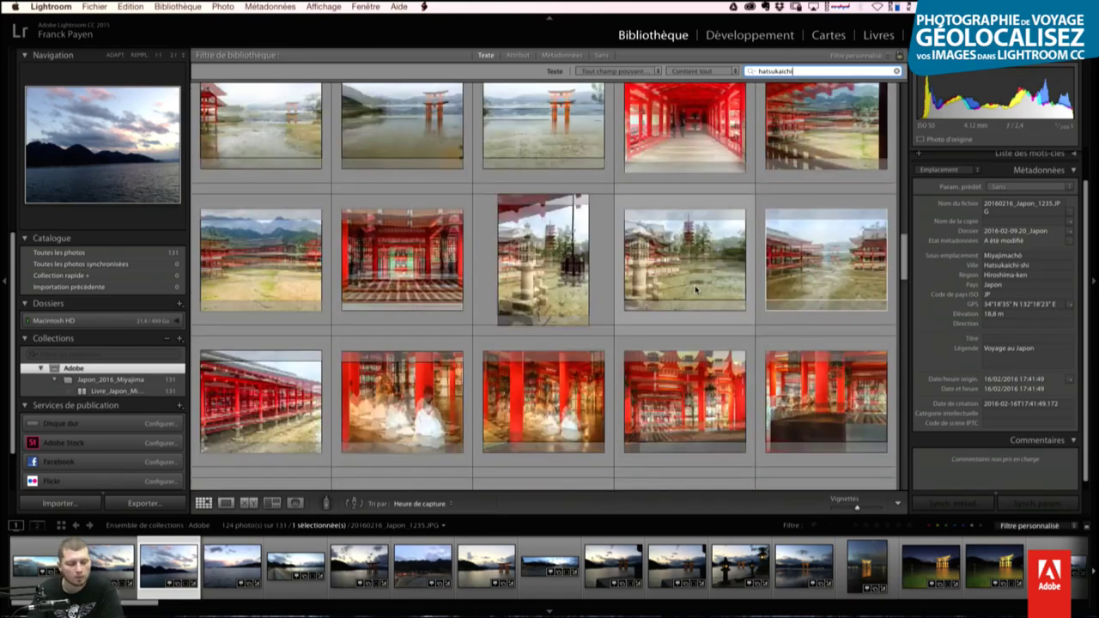
scroll(695, 289, "down", 5)
scroll(695, 290, "down", 5)
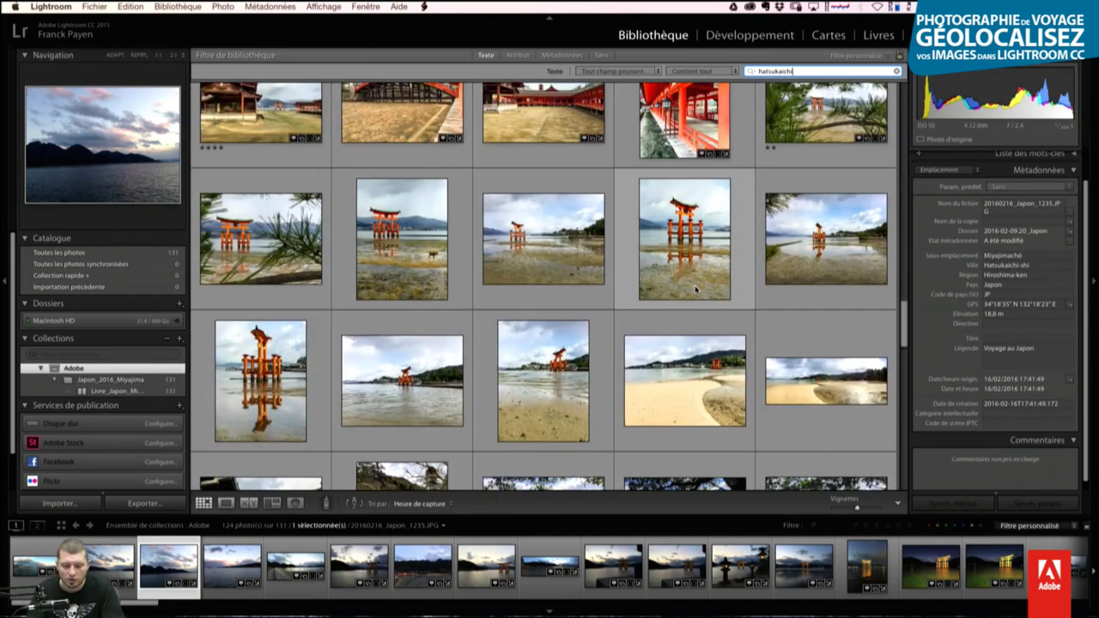
scroll(696, 290, "up", 15)
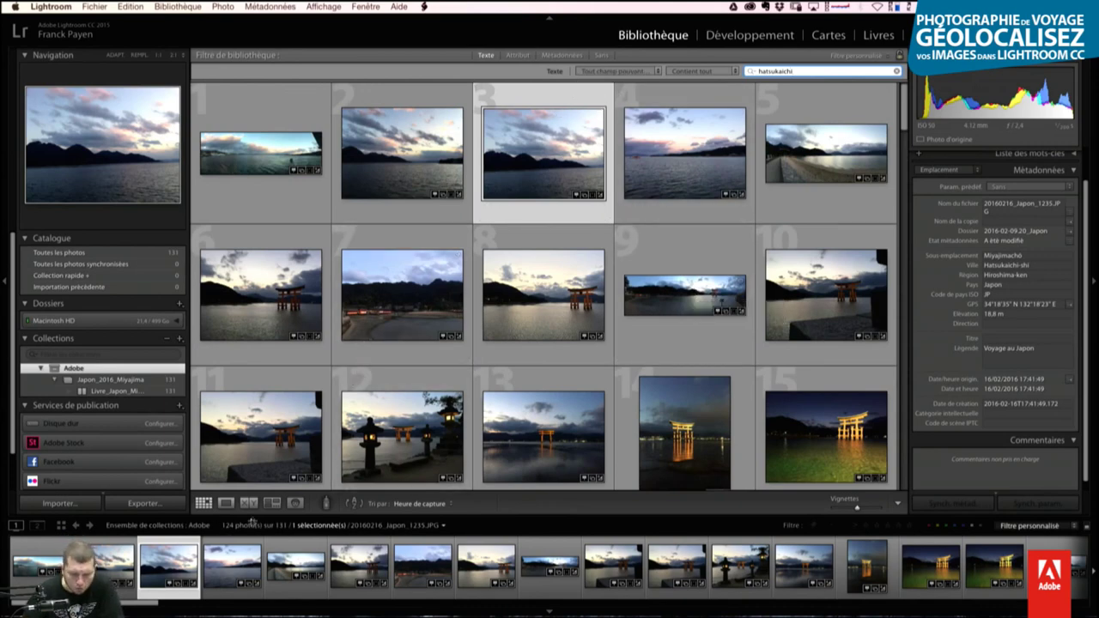
mouse_move(826, 153)
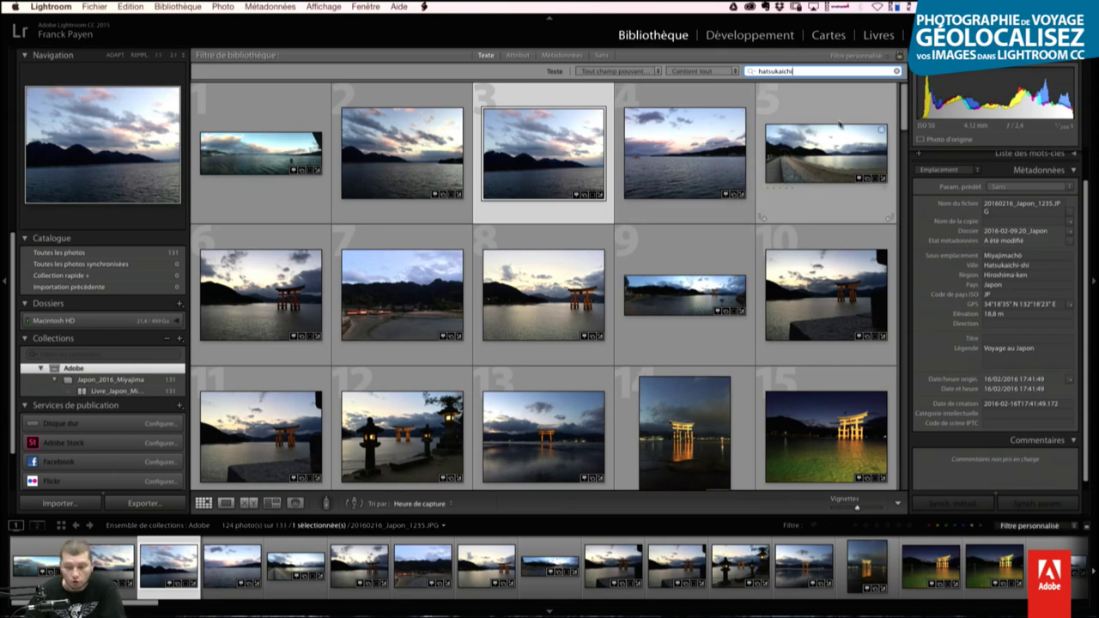
left_click(897, 70)
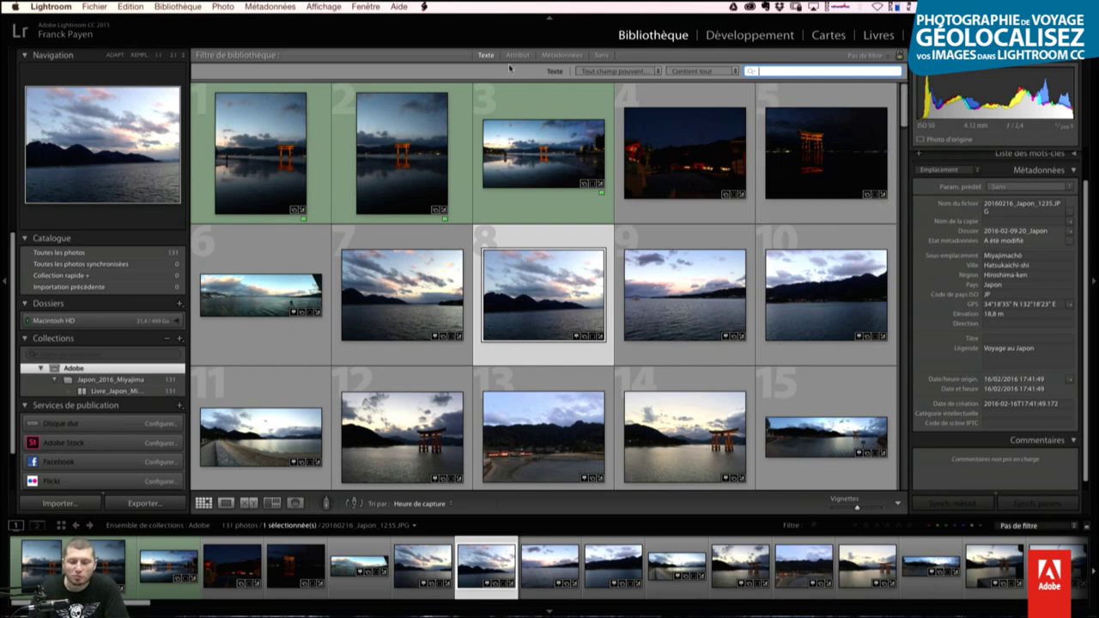
Step: Set the Library Filter to None and show the collection as pins on the Map module
left_click(600, 55)
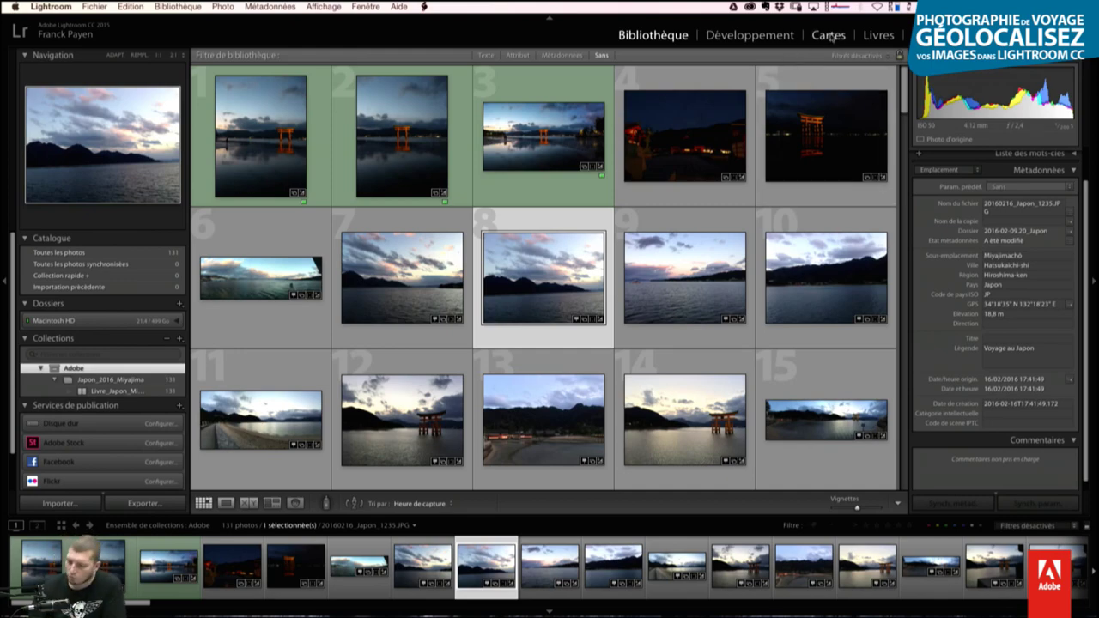
left_click(830, 36)
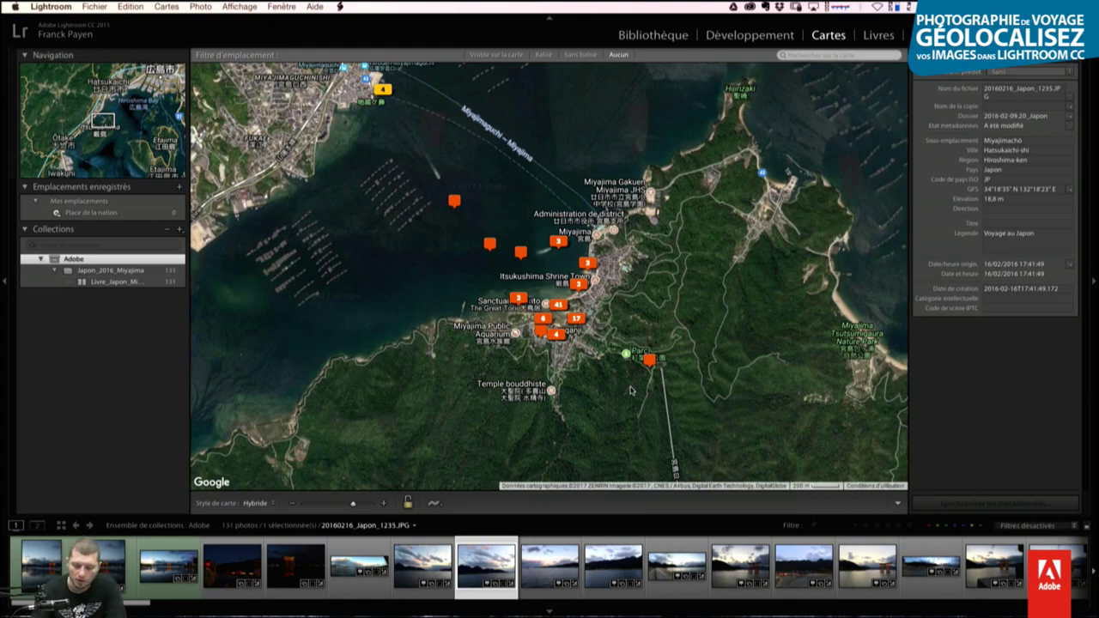
Step: Zoom the map out and back in to frame Miyajima, the mainland shore and all pins
scroll(631, 390, "down", 3)
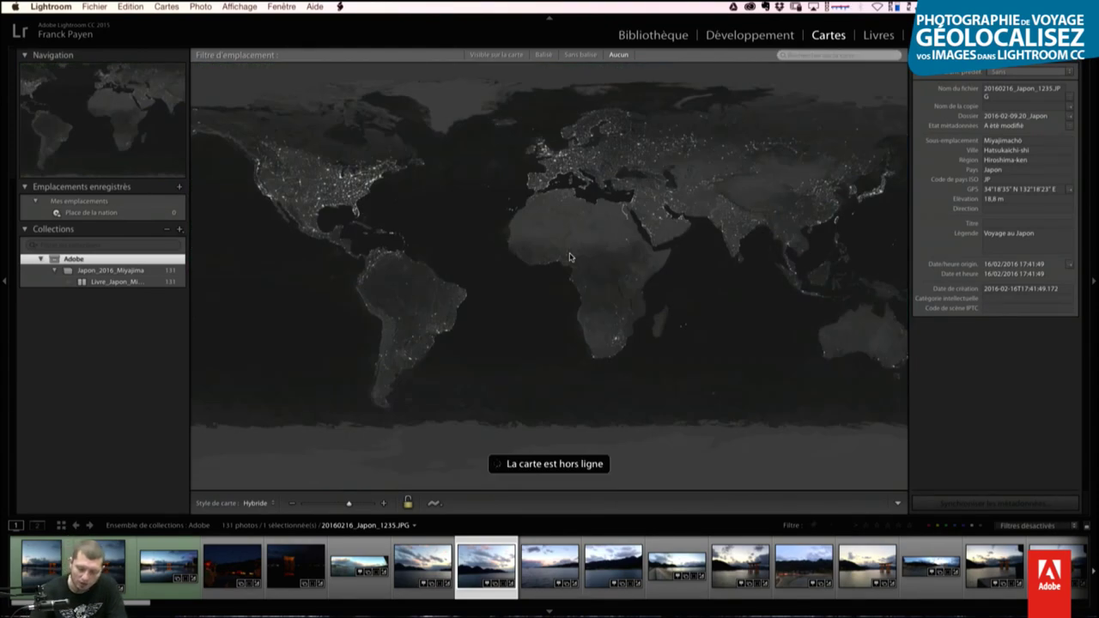
scroll(569, 257, "up", 3)
scroll(570, 257, "down", 3)
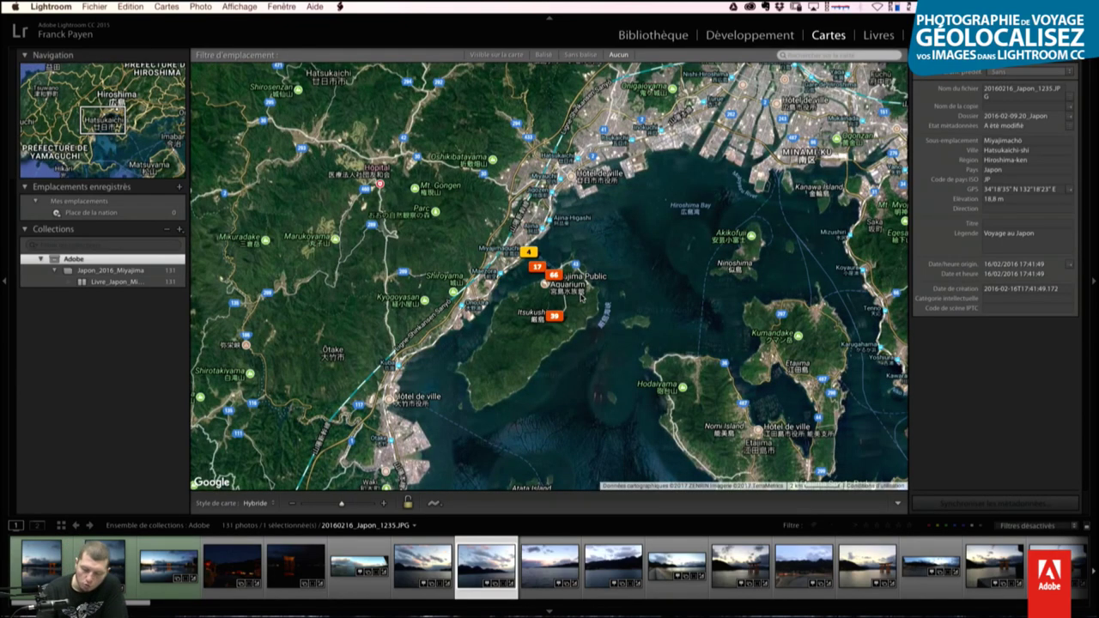
scroll(582, 298, "down", 2)
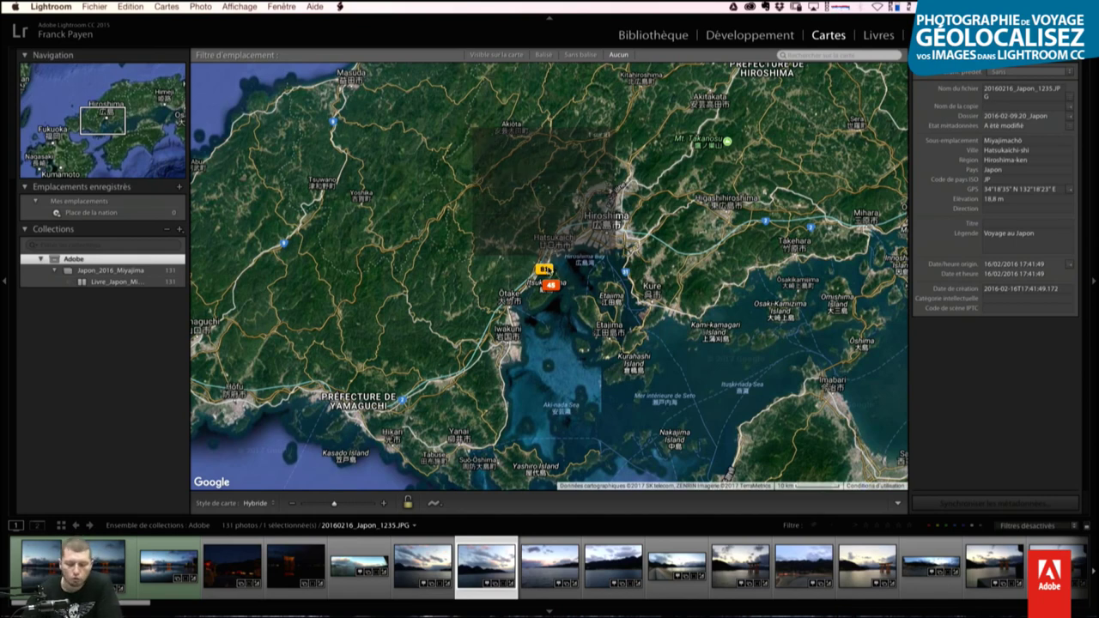
mouse_move(543, 269)
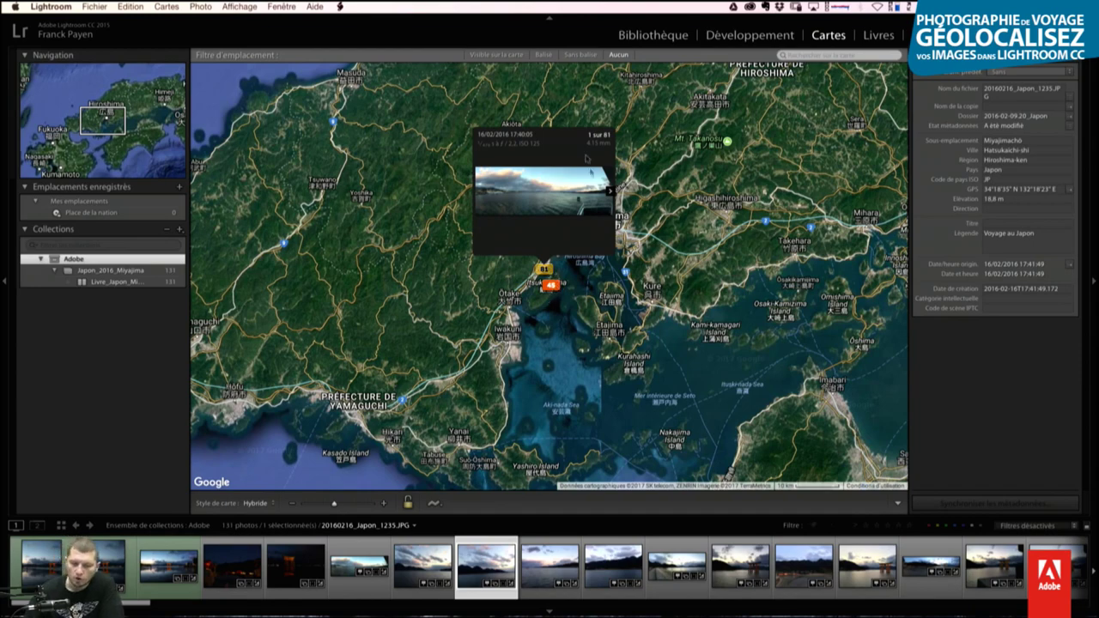
scroll(599, 244, "up", 1)
scroll(598, 245, "up", 1)
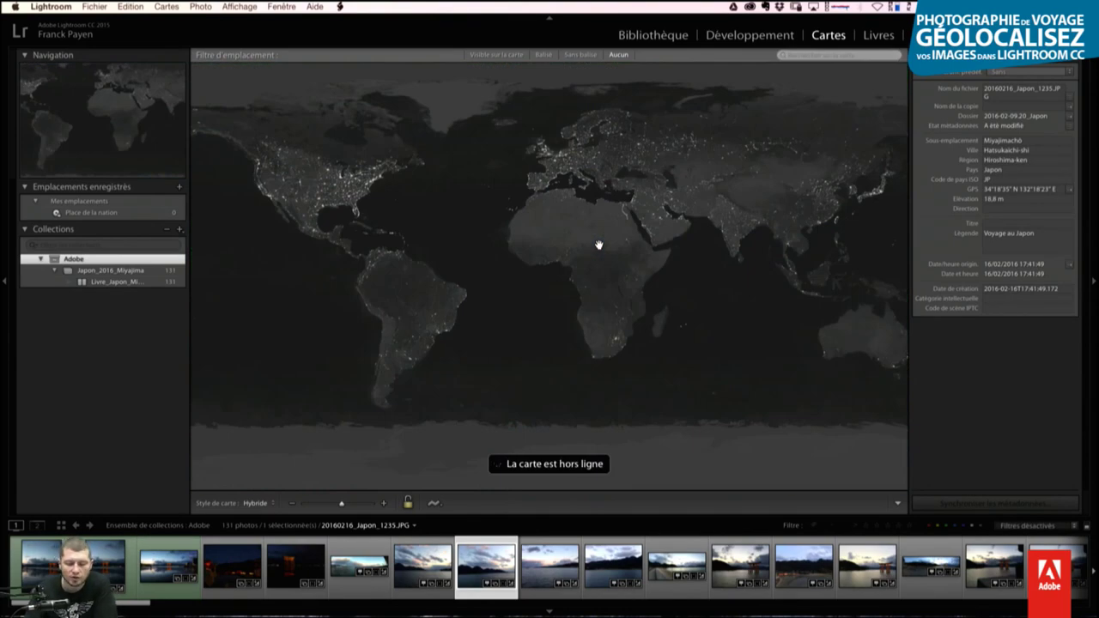
scroll(599, 244, "up", 1)
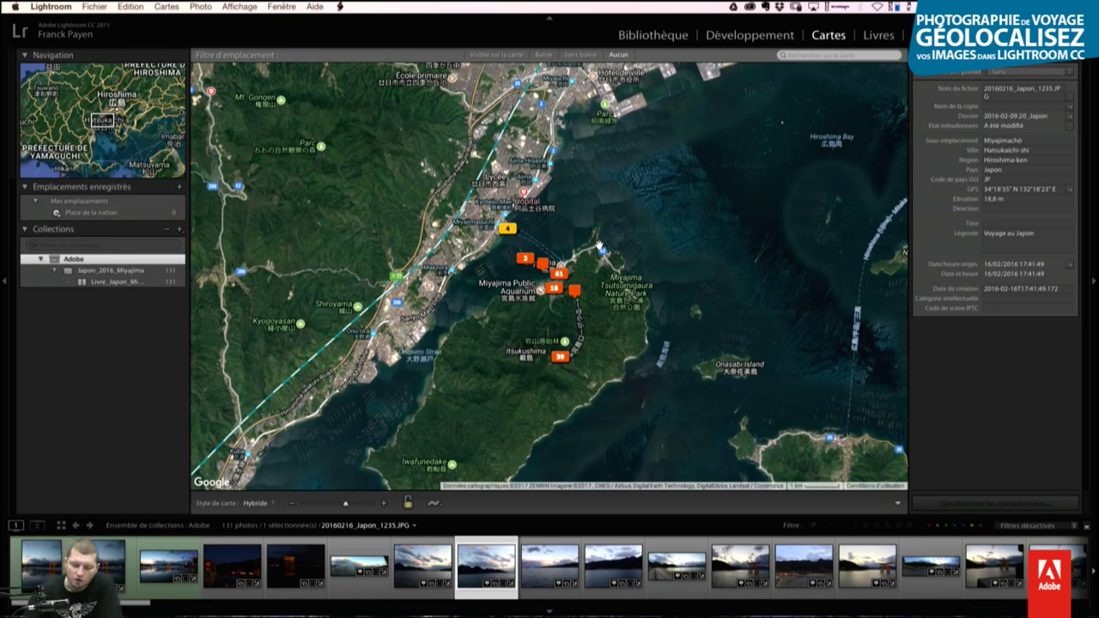
Step: Compare location metadata of photos 1234 and 1245 with photo 1012, which lacks GPS data
left_click(436, 568)
left_click(487, 567)
left_click(551, 567)
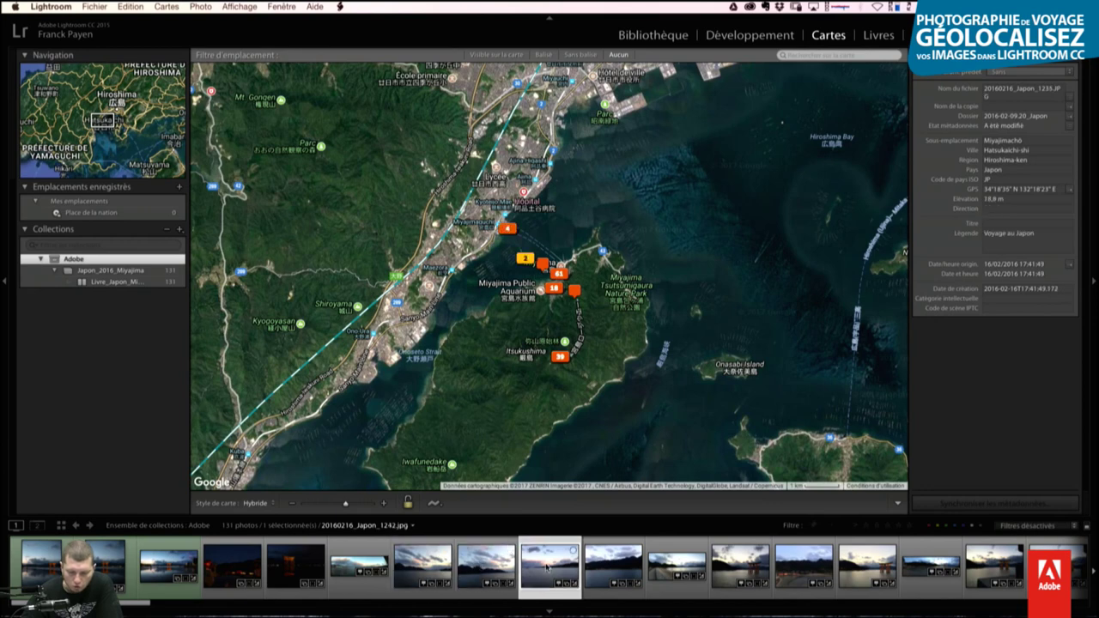
left_click(223, 564)
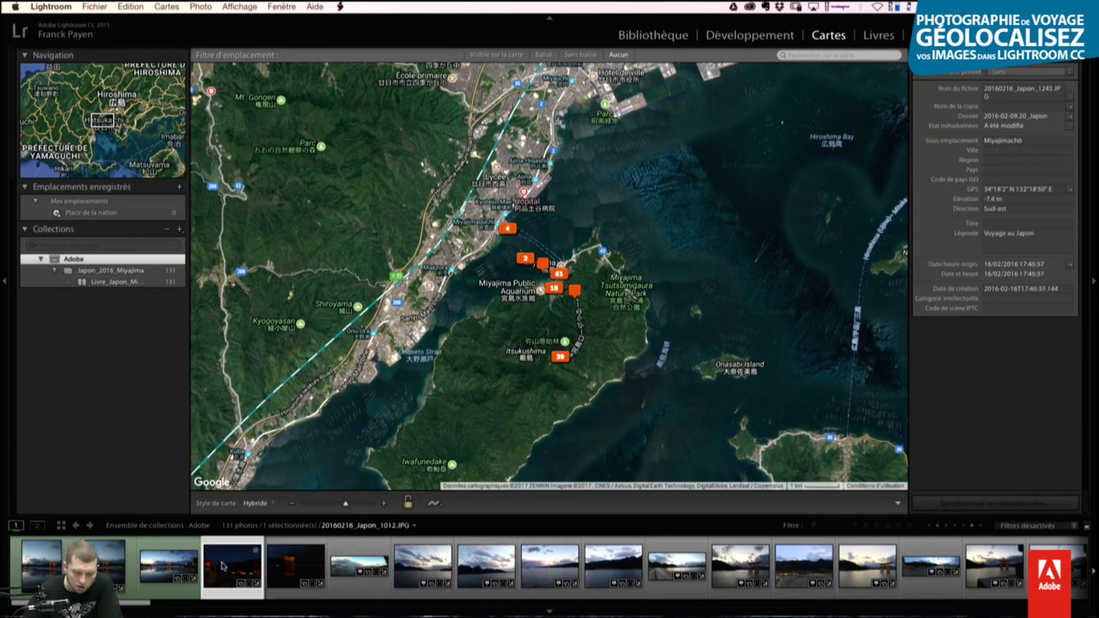
left_click(295, 564)
left_click(423, 564)
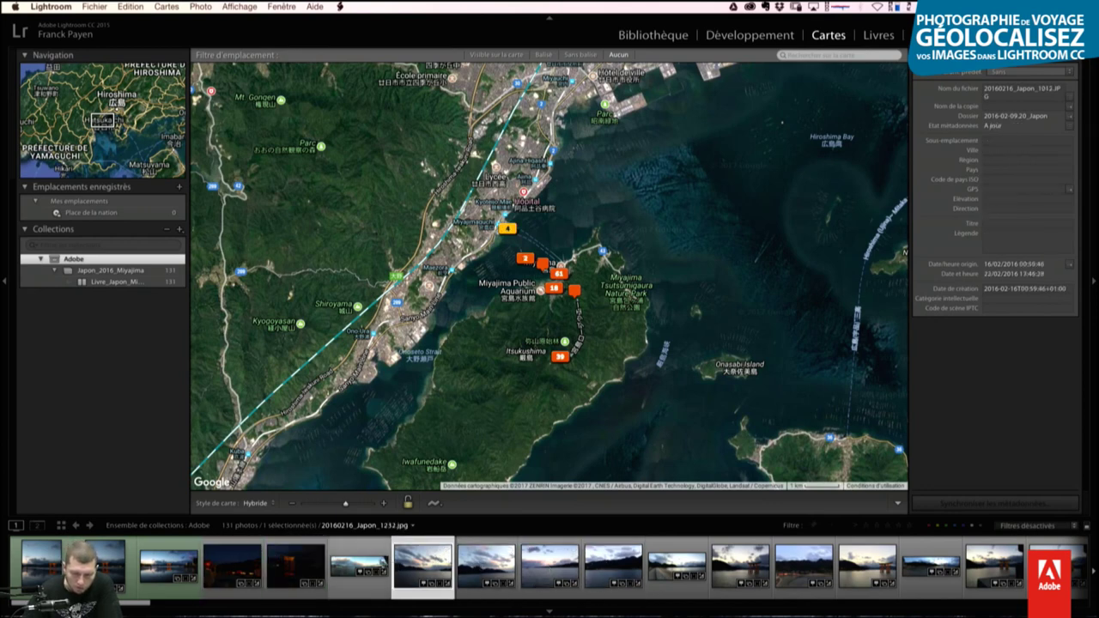
left_click(168, 564)
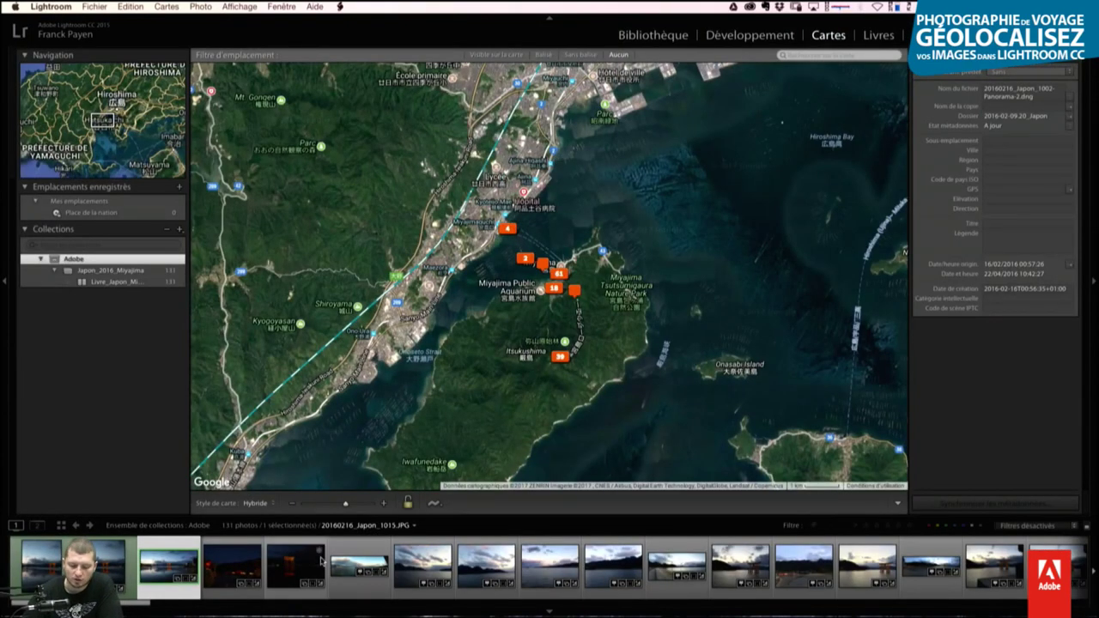
Step: Check the panorama's location data, then reselect photo 1234 to view its filled location
left_click(359, 563)
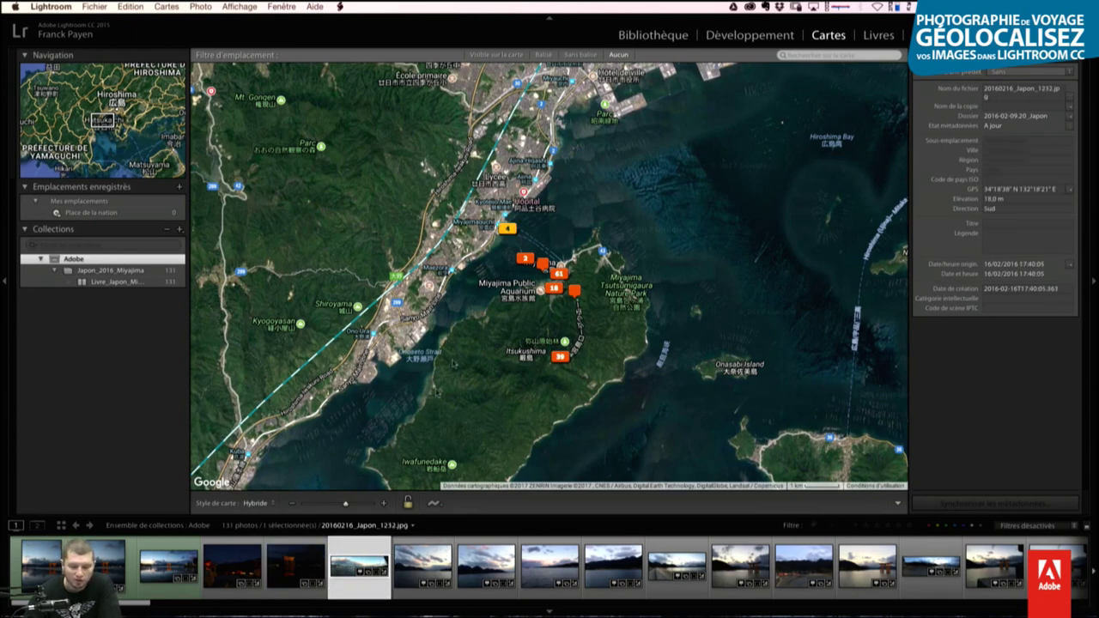
left_click(442, 560)
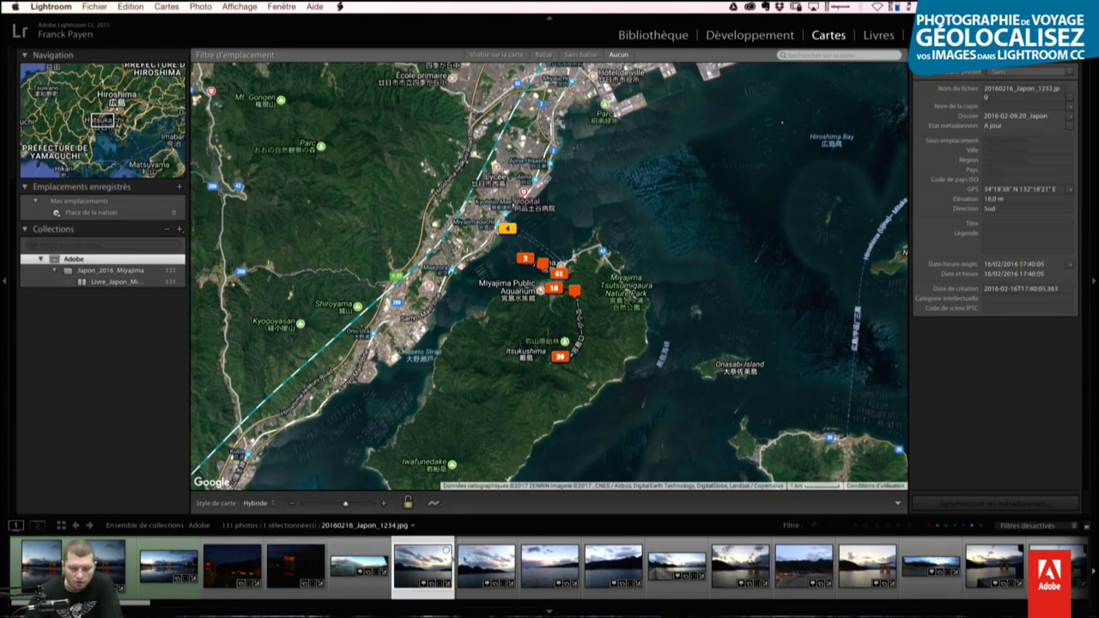
key("Right")
key("Right")
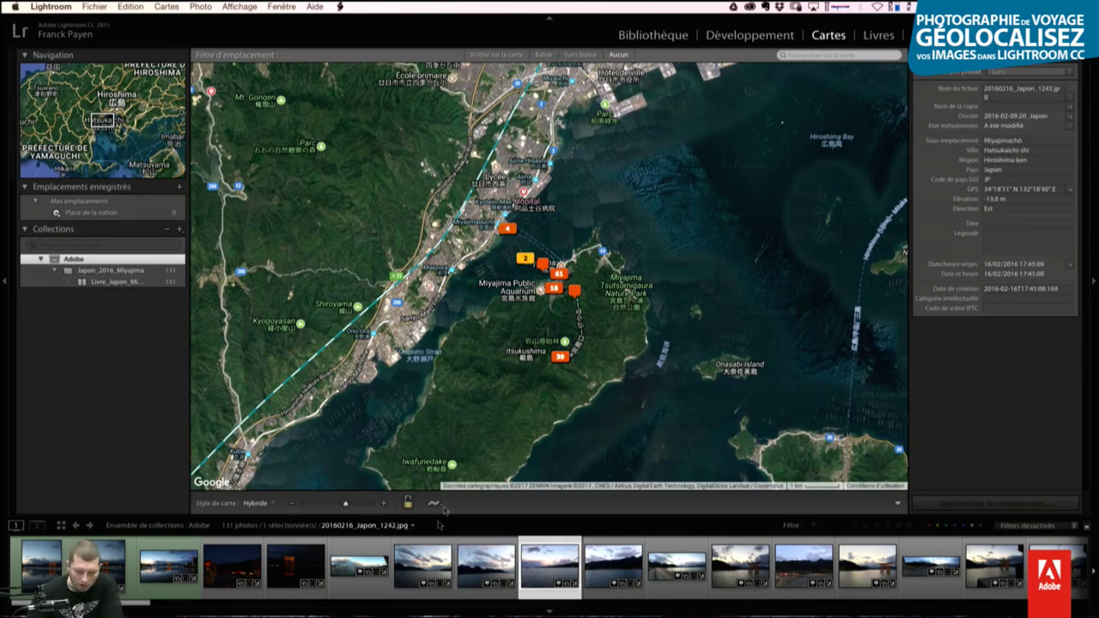
left_click(427, 574)
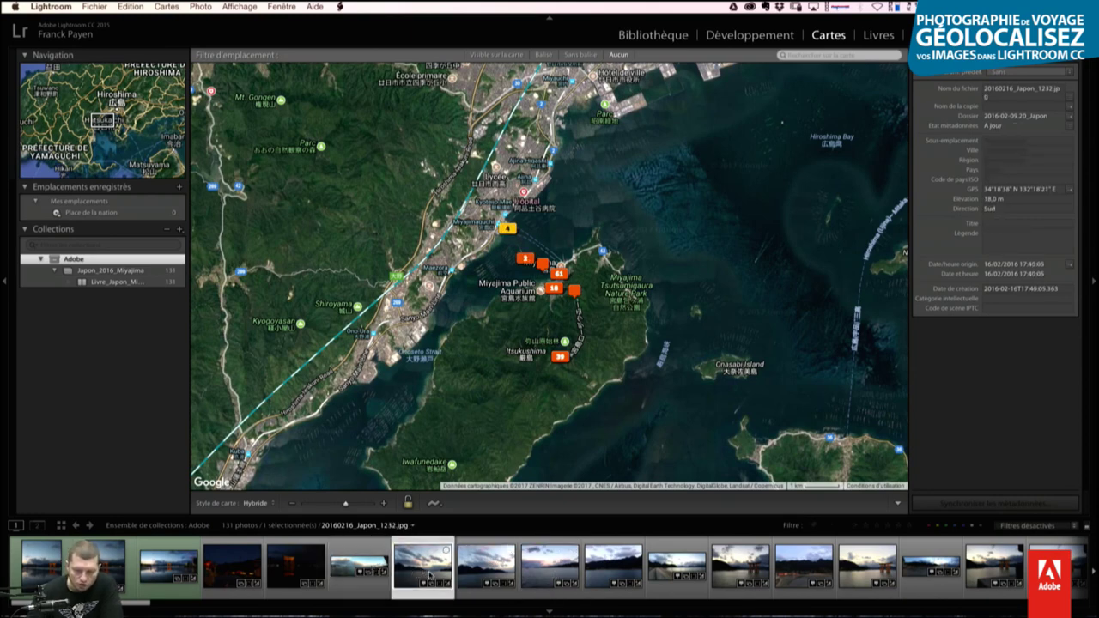
left_click(429, 573)
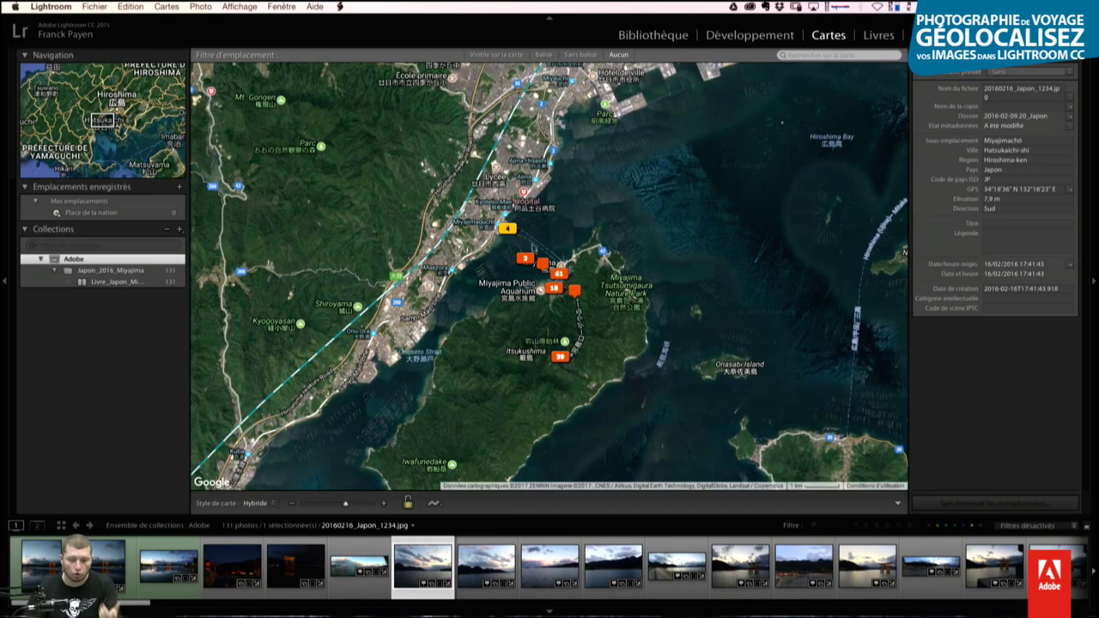
Step: Zoom the map in two steps and select photo 1242 to see its pin
left_click(384, 504)
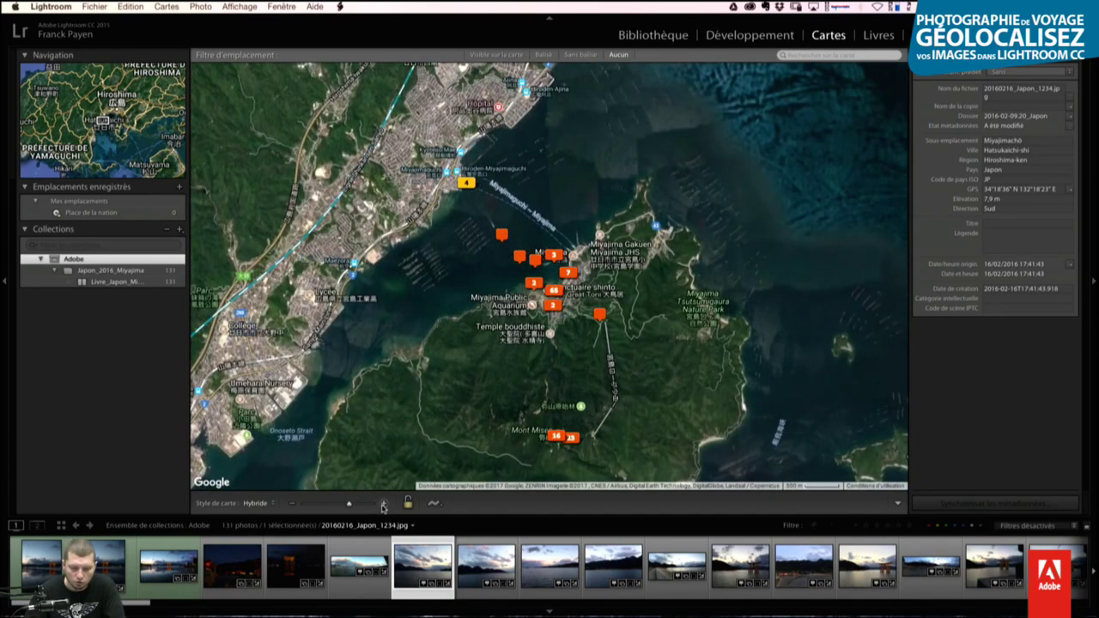
left_click(383, 505)
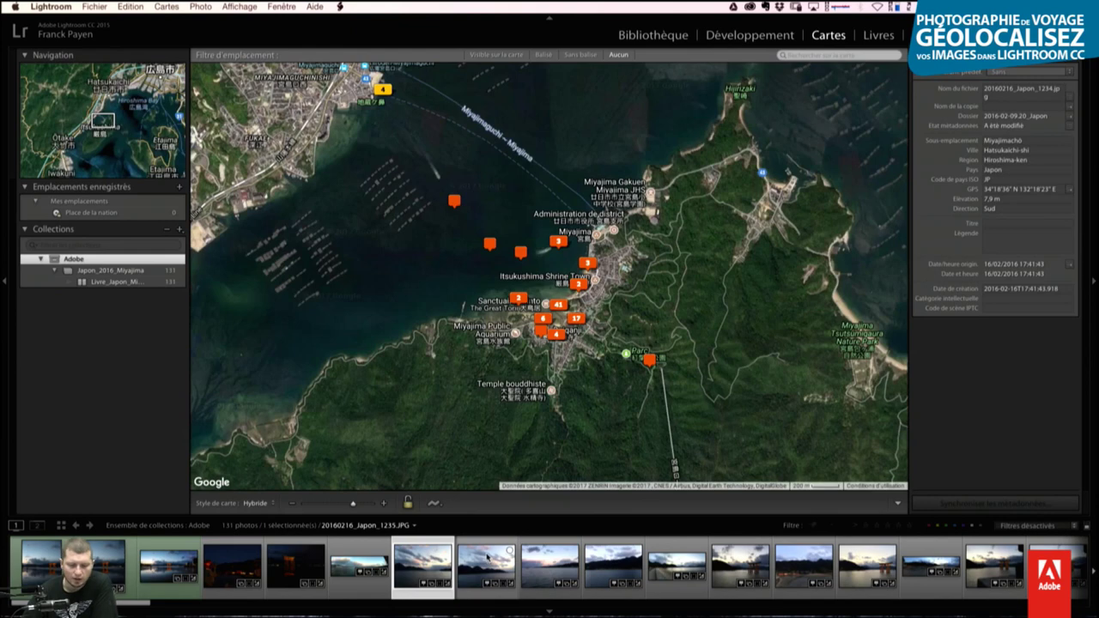
left_click(487, 559)
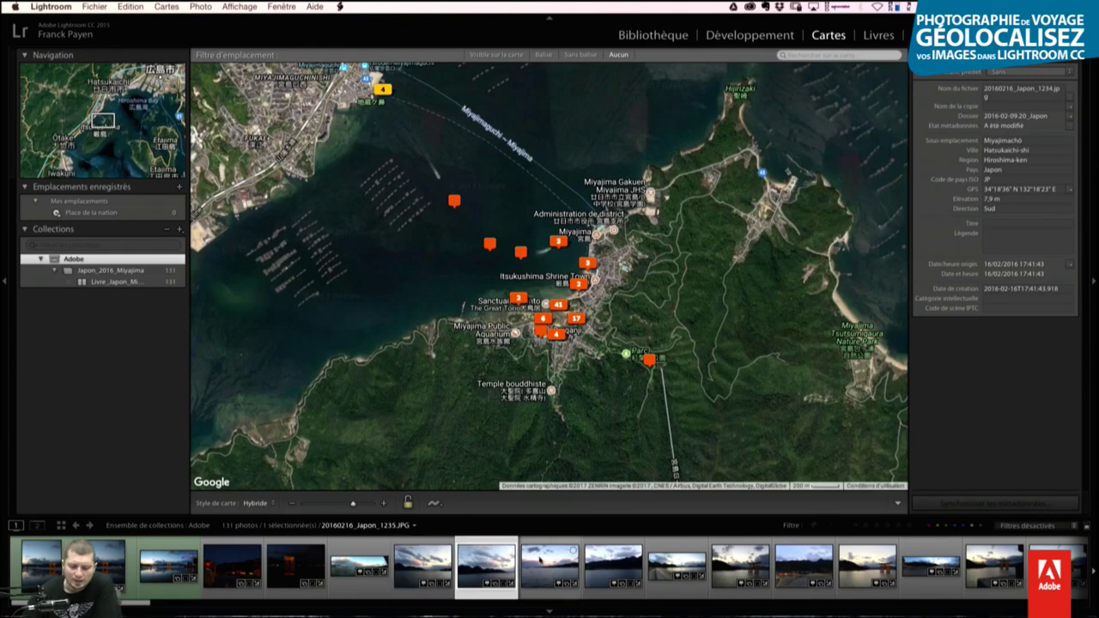
Step: Select the next photo, drag its pin further into the bay, then undo the move
left_click(551, 560)
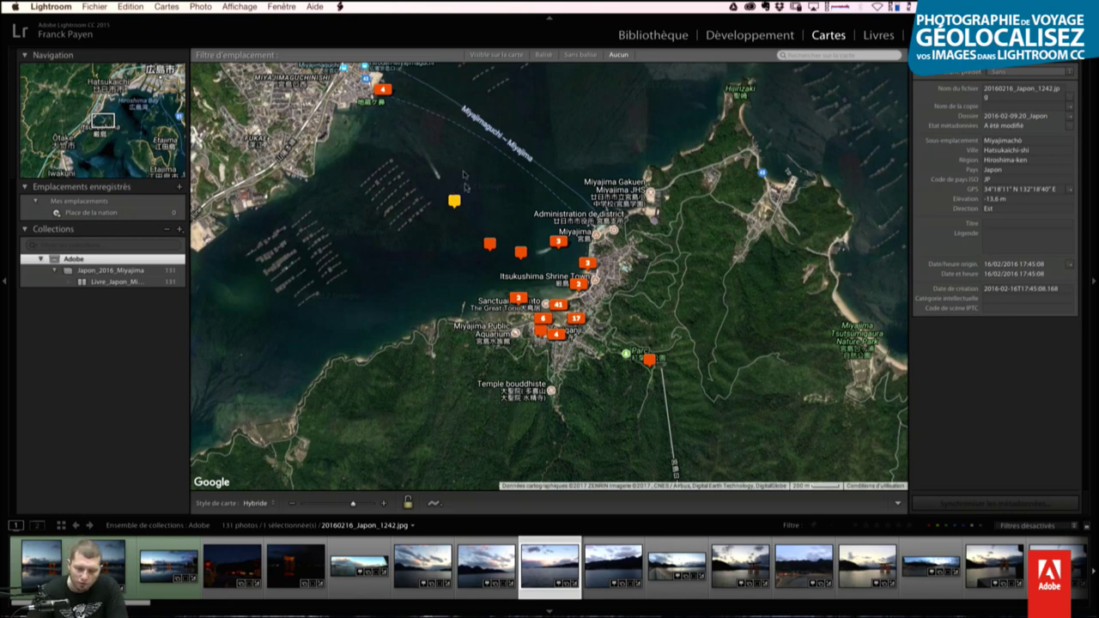
left_click_drag(454, 201, 439, 170)
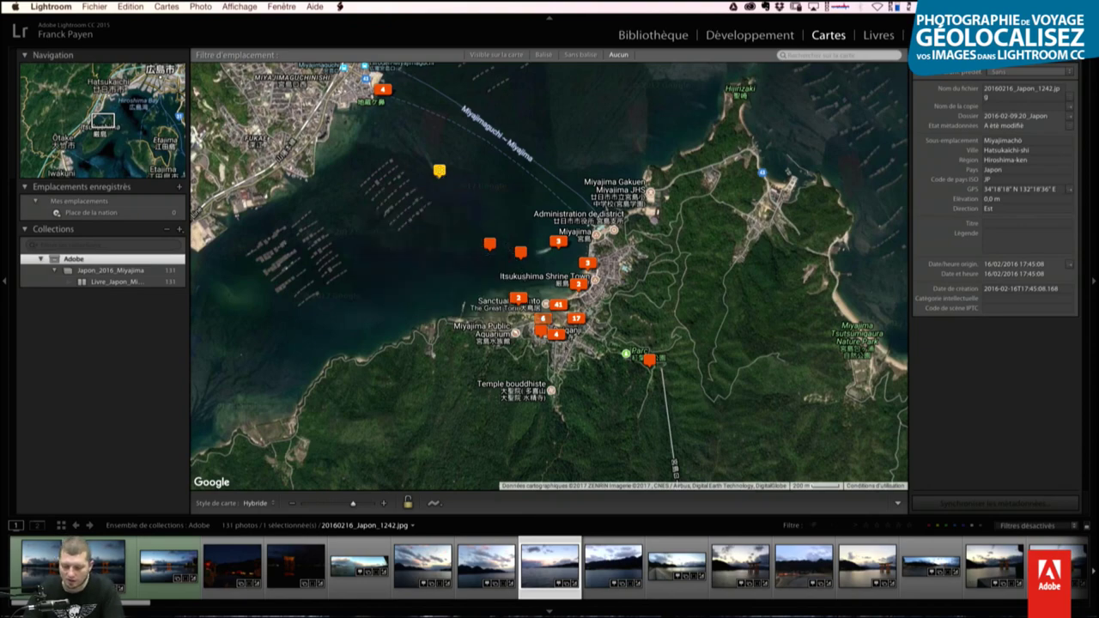
key("ctrl+z")
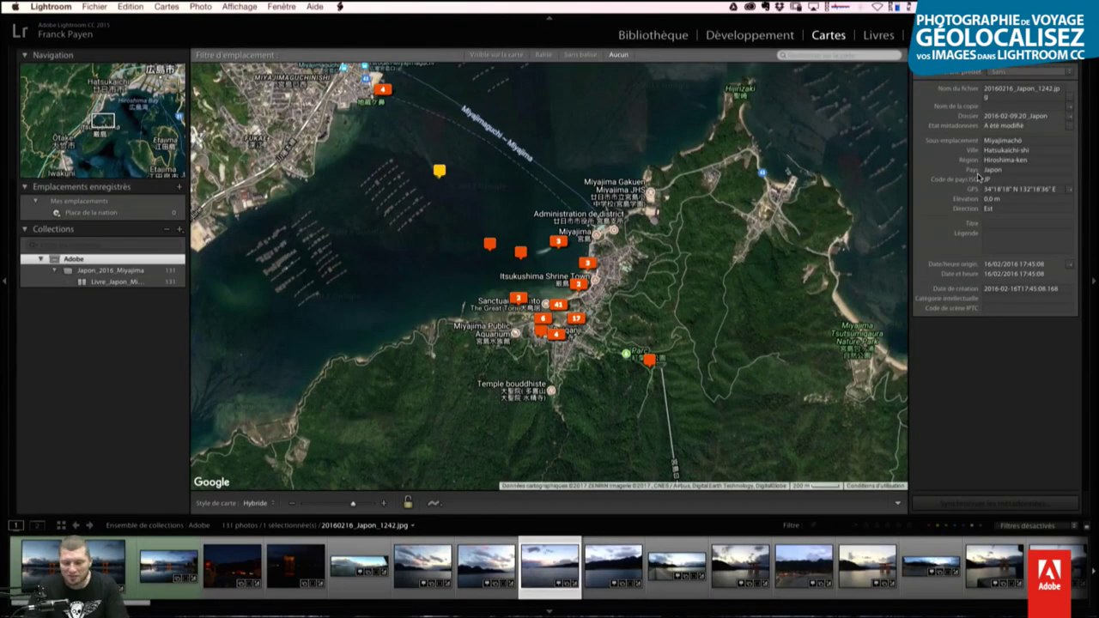
Step: Select the three photos at pin 3, zoom around them, then clear the selection
left_click(559, 242)
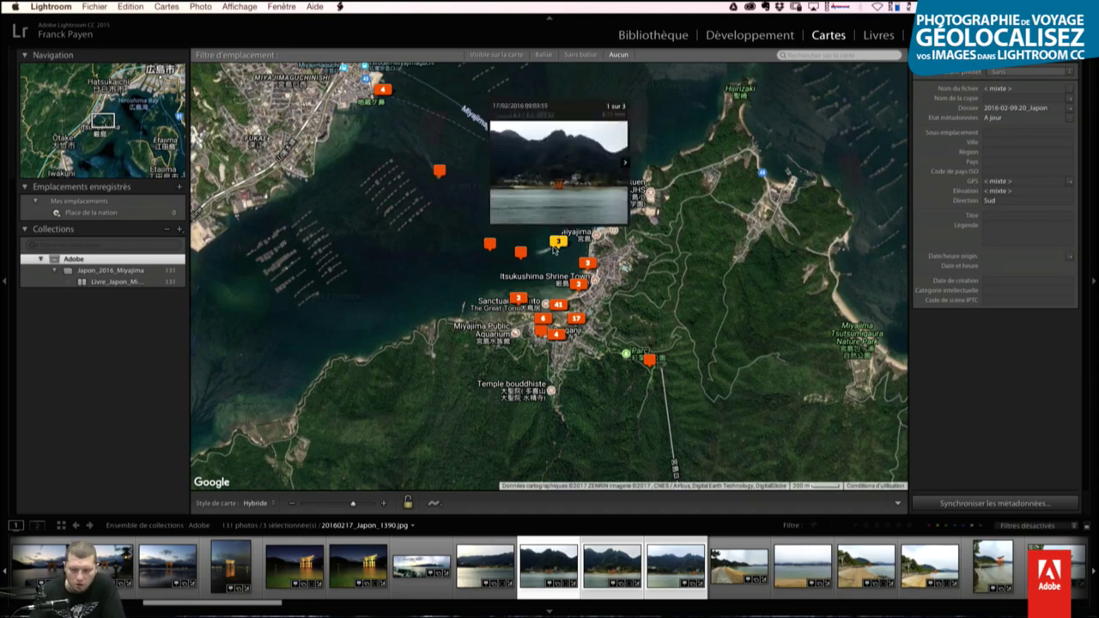
scroll(559, 245, "up", 1)
scroll(558, 245, "down", 1)
scroll(558, 246, "up", 2)
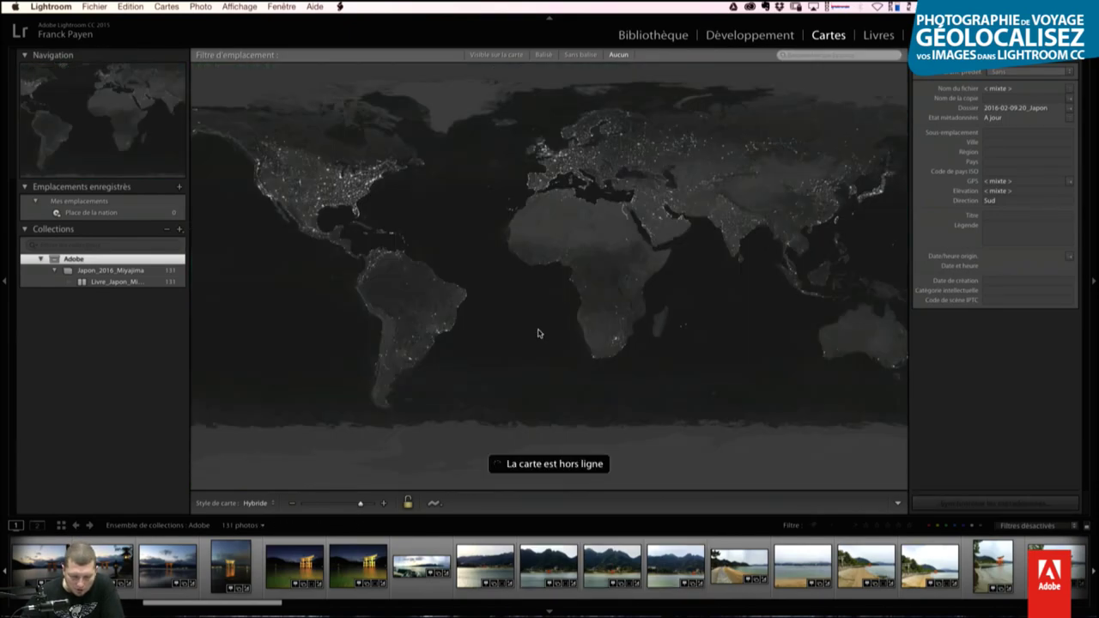
left_click(541, 332)
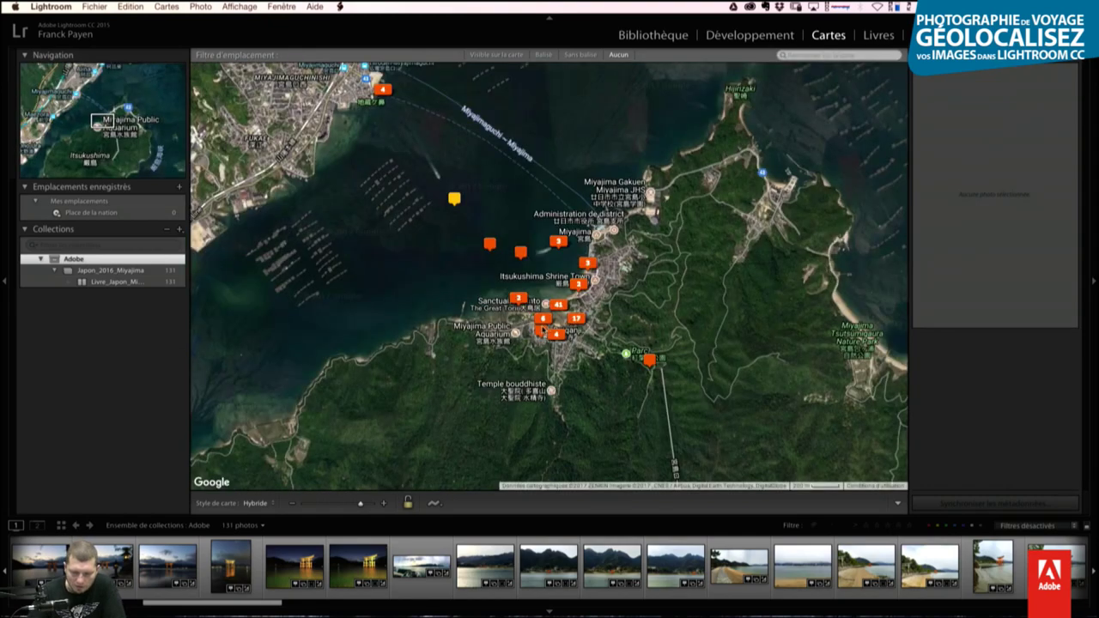
Step: Zoom the map in and select photo 20160217_Japon_1367.jpg in the Filmstrip
scroll(532, 367, "up", 1)
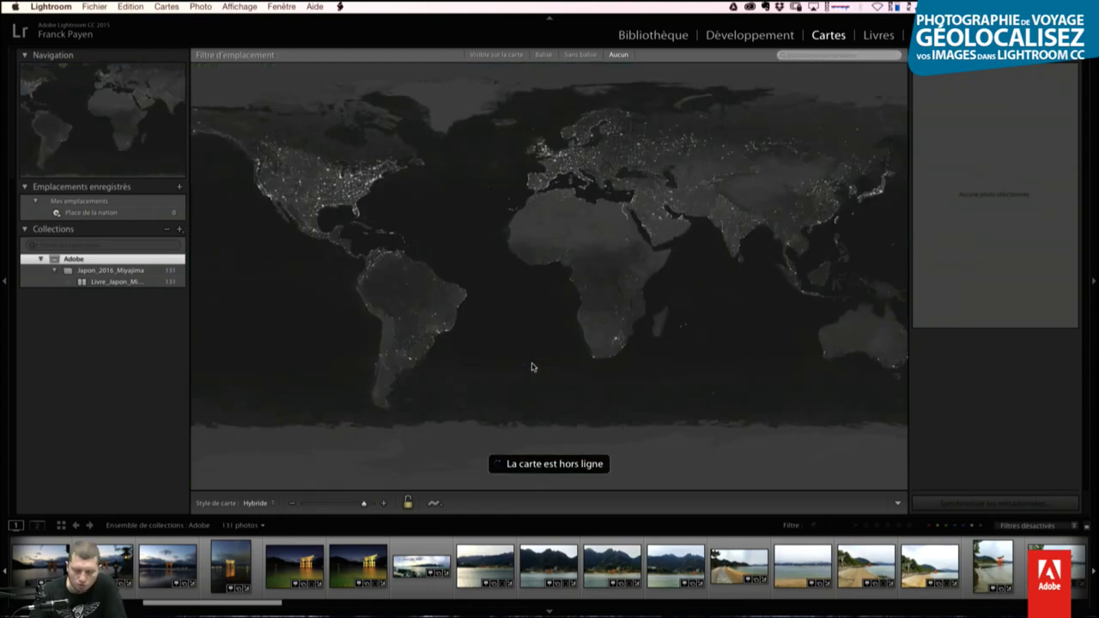
scroll(533, 368, "up", 1)
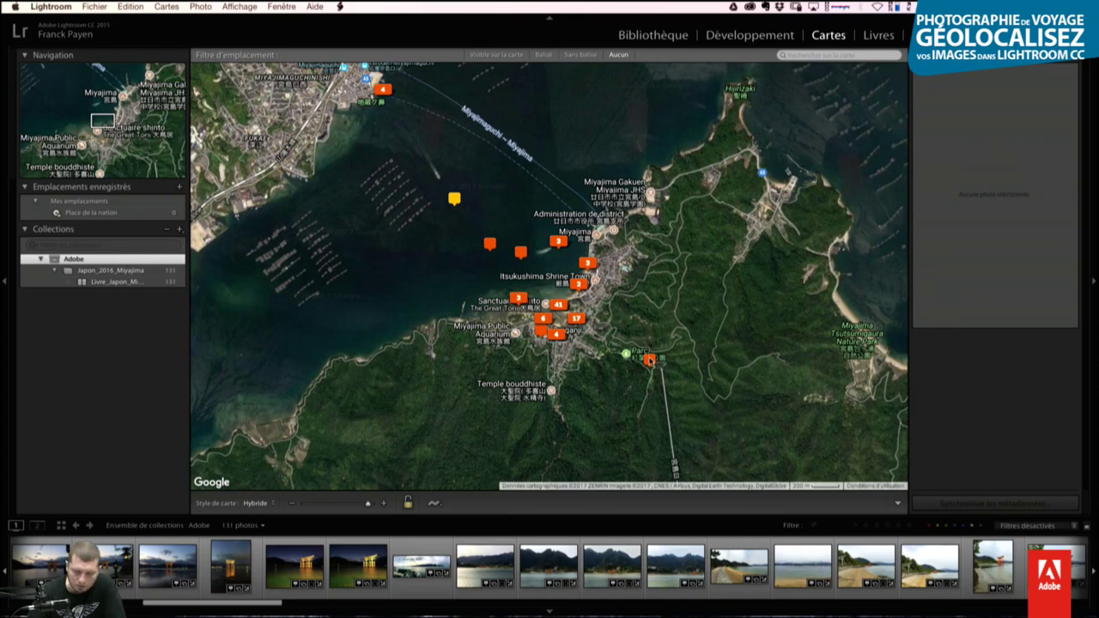
left_click(486, 571)
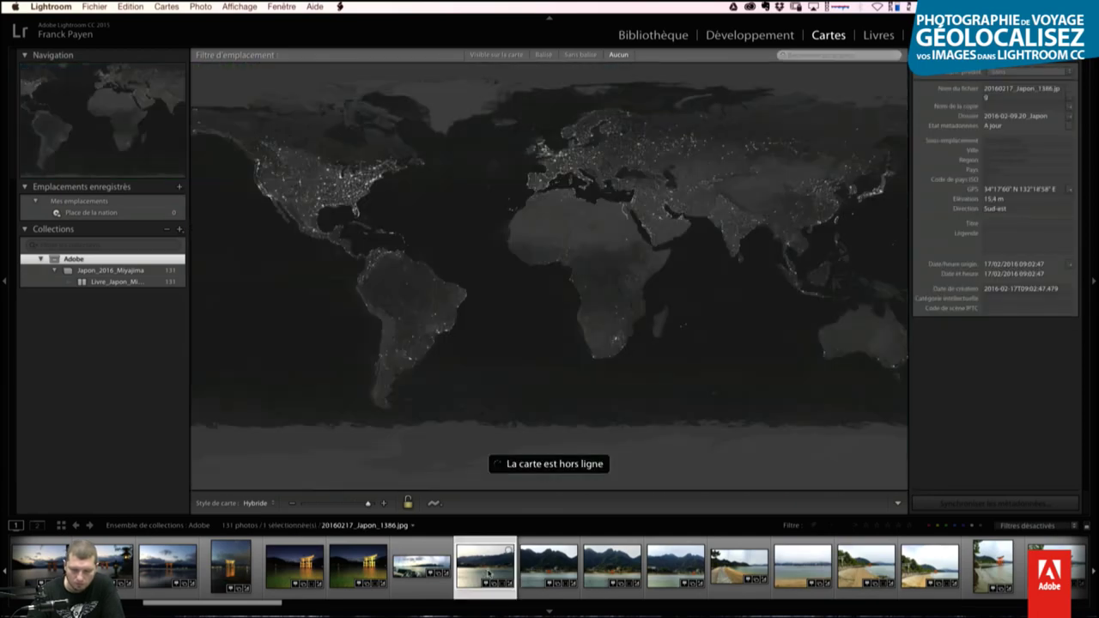
left_click(430, 569)
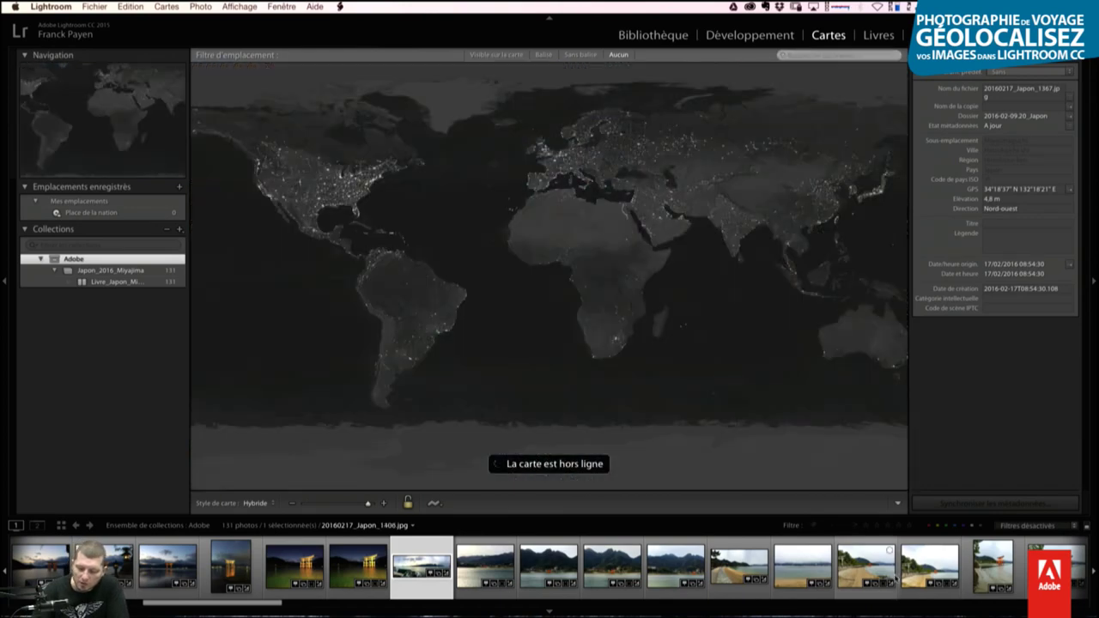
Step: Scroll the Filmstrip down and select the red shrine photo 1519
scroll(895, 566, "down", 2)
scroll(895, 571, "down", 4)
scroll(896, 578, "down", 4)
scroll(896, 578, "down", 3)
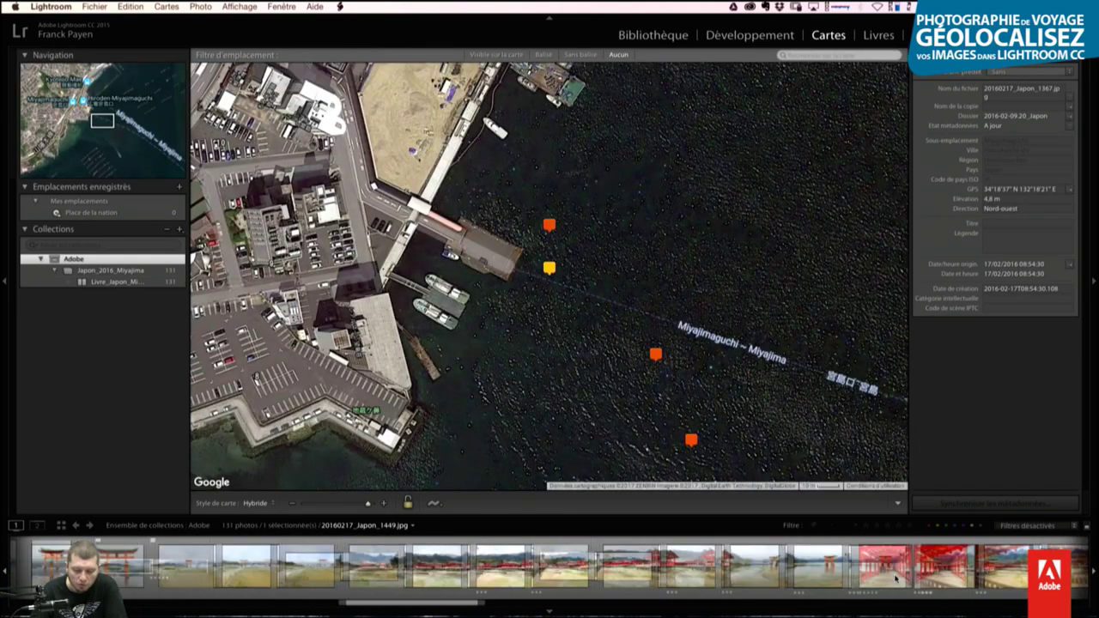
scroll(895, 578, "down", 3)
scroll(895, 578, "down", 3)
scroll(896, 578, "down", 3)
scroll(896, 578, "down", 3)
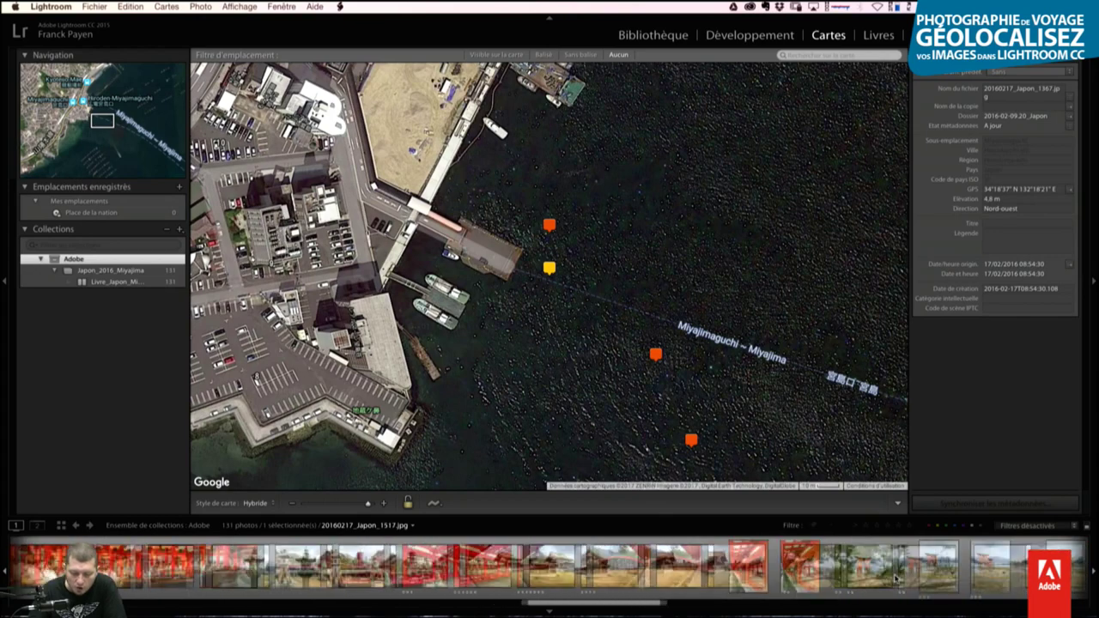
scroll(896, 578, "down", 3)
scroll(896, 578, "down", 2)
left_click(199, 565)
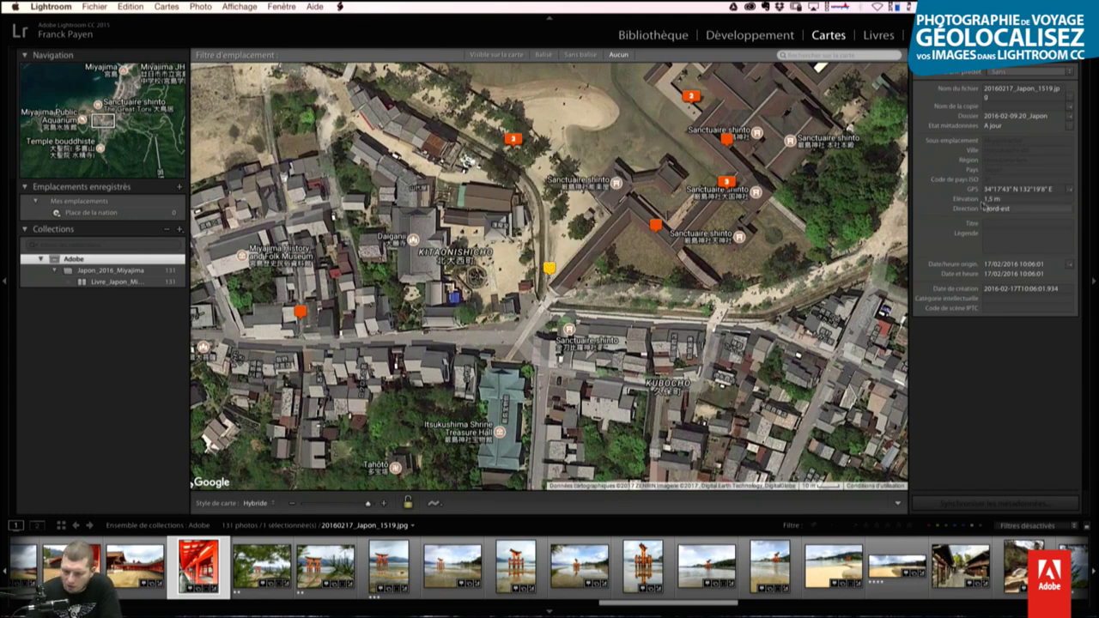
Step: Select nearby shrine pins on the map, making photo 1514 the active photo
left_click(655, 225)
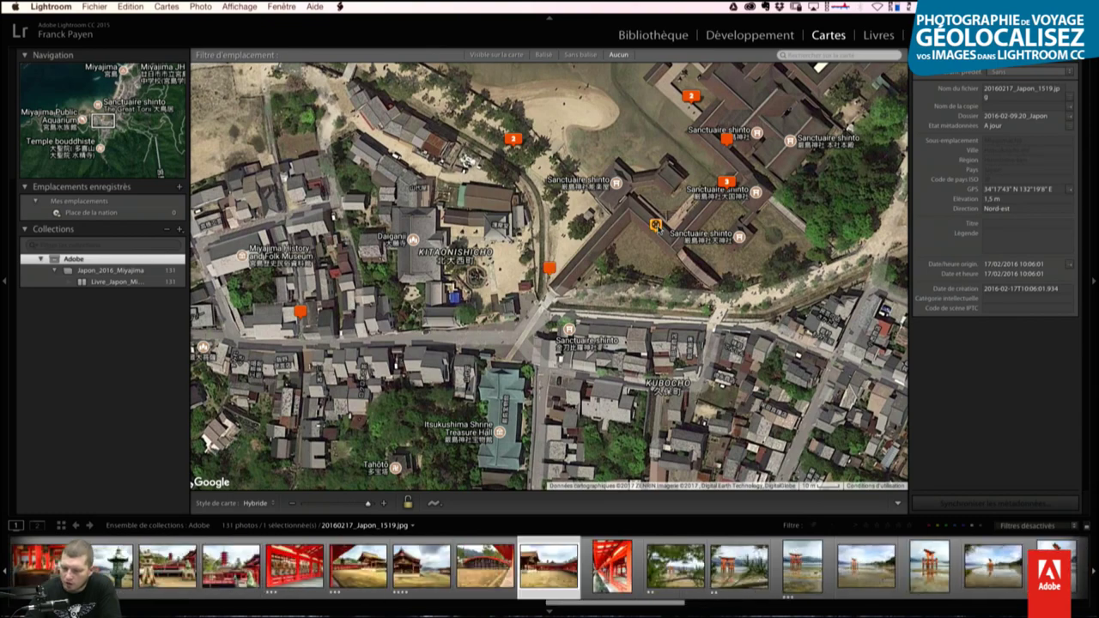
left_click(727, 138)
left_click(726, 138)
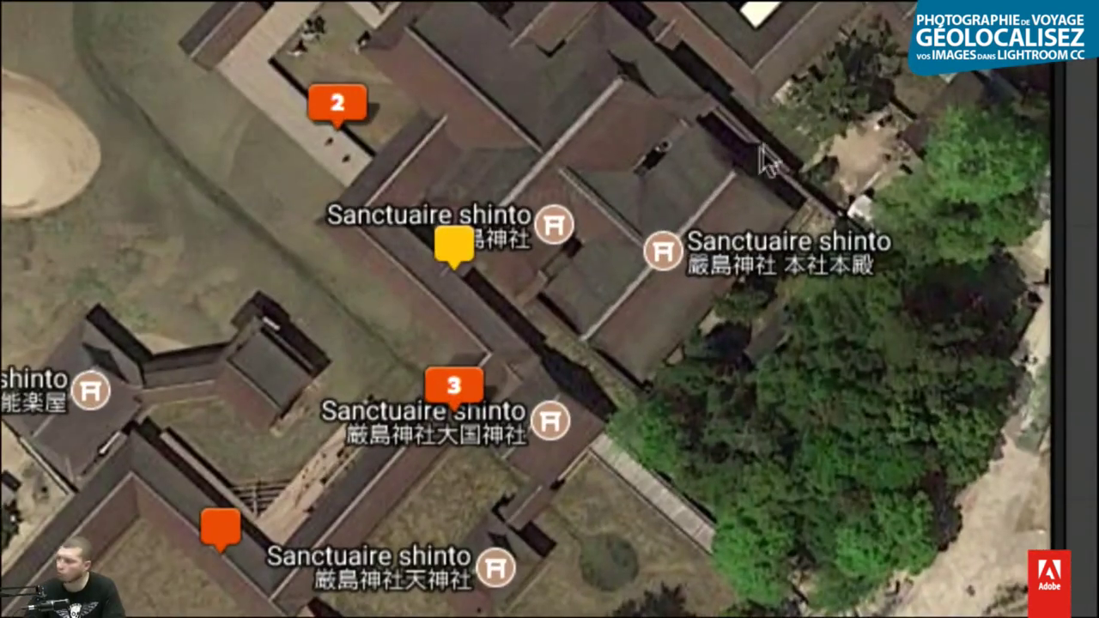
mouse_move(449, 318)
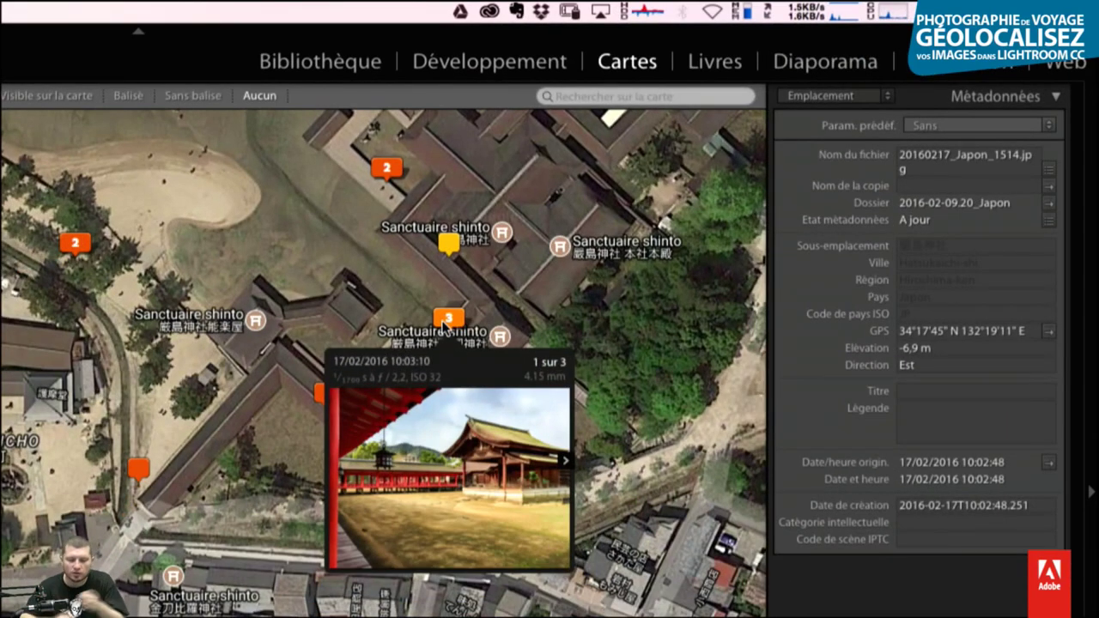
Step: Page through the pin preview, then select pin 2's photos and zoom around them
left_click(565, 461)
left_click(565, 461)
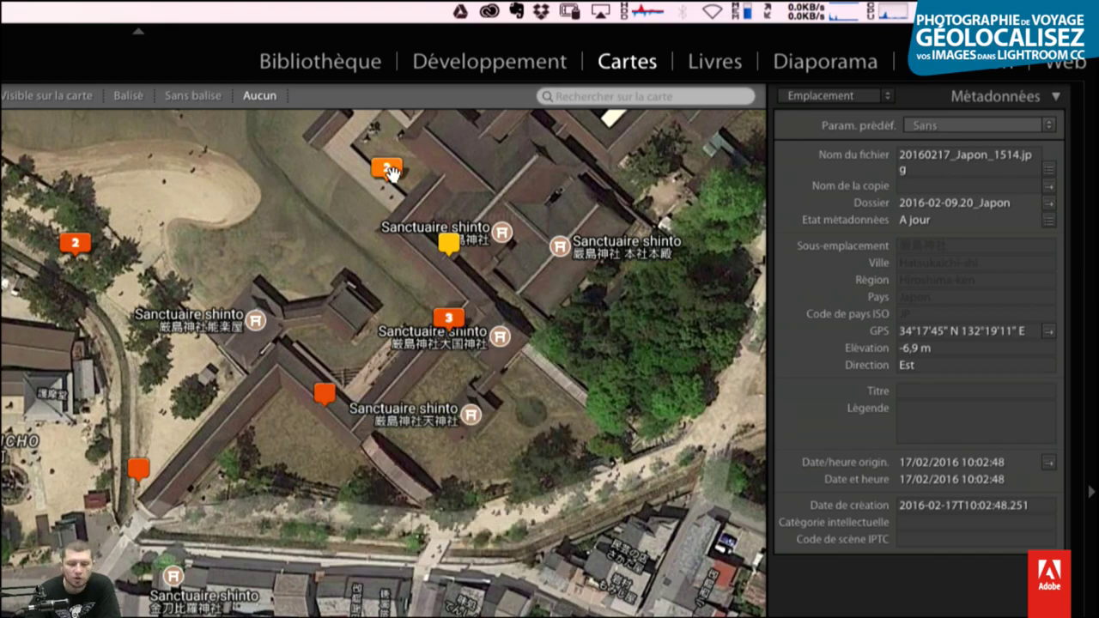
left_click(388, 169)
double_click(445, 187)
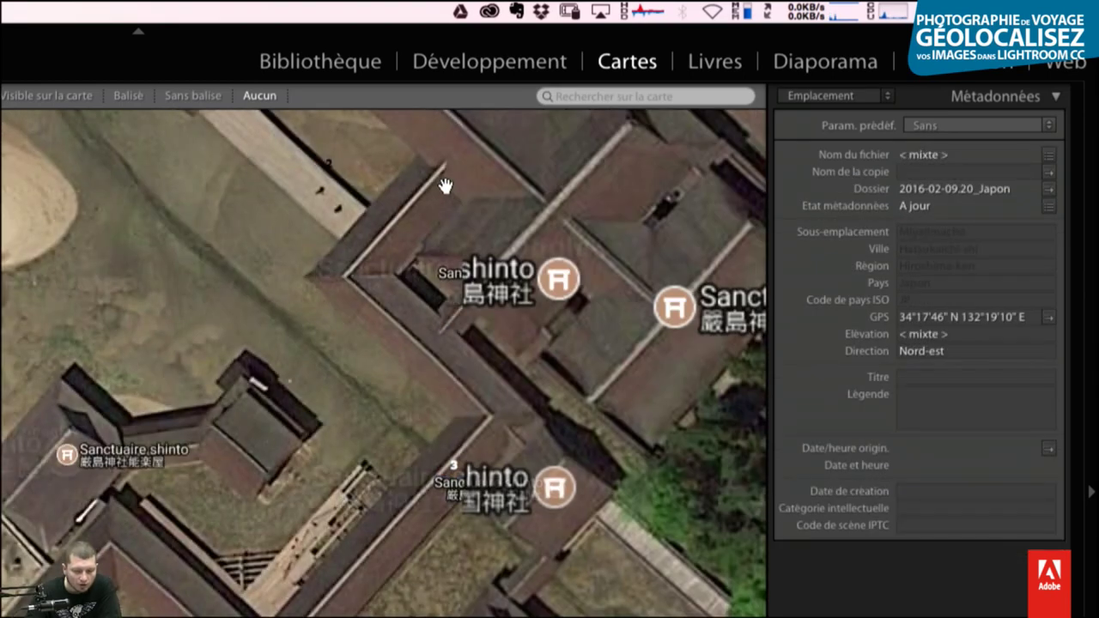
scroll(445, 186, "down", 1)
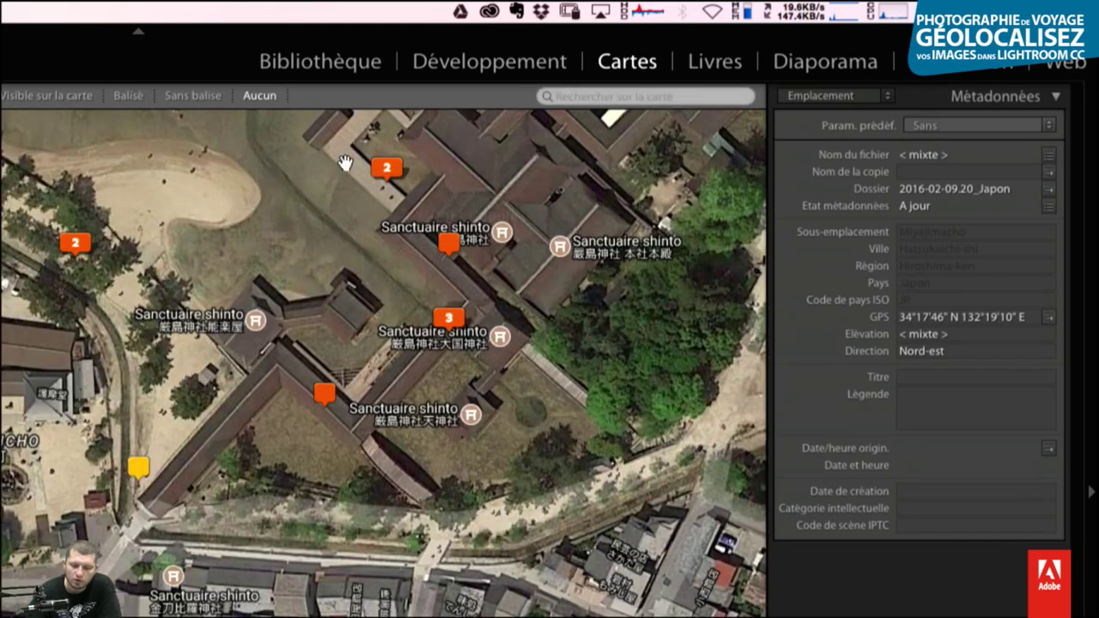
left_click(386, 165)
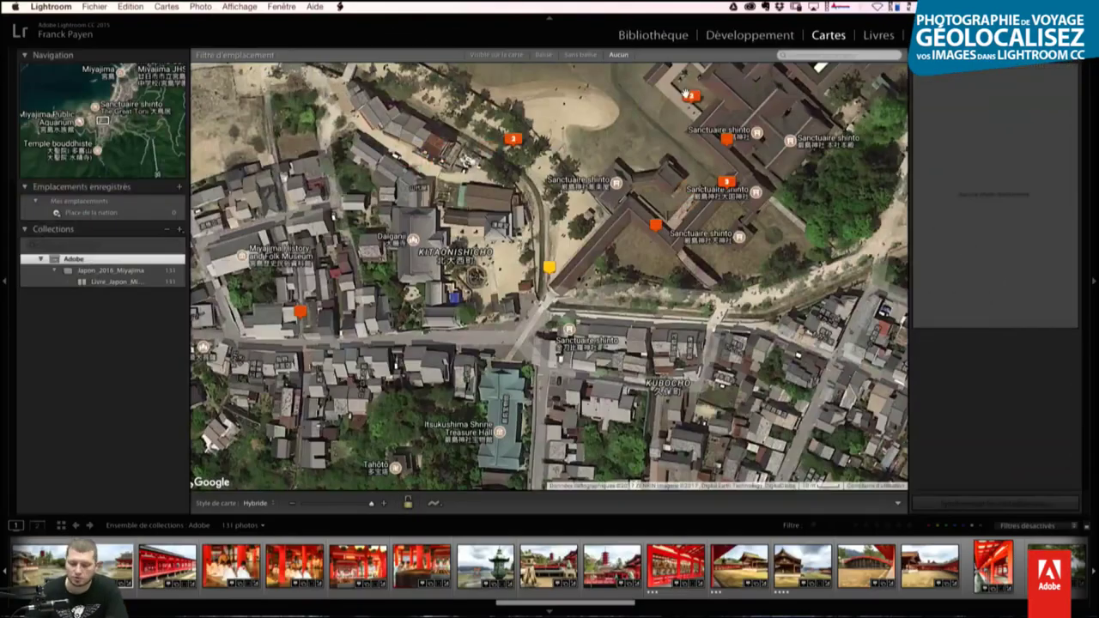
scroll(693, 120, "up", 1)
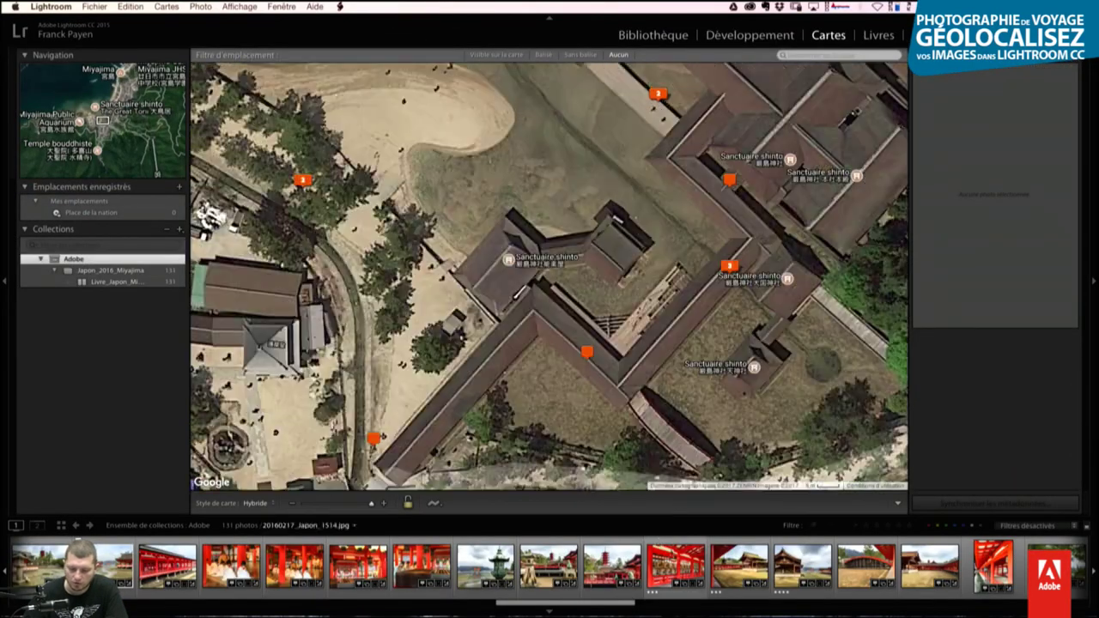
Step: Select photo 1513 and preview its pin's photos, including the pagoda
left_click(678, 562)
left_click(611, 564)
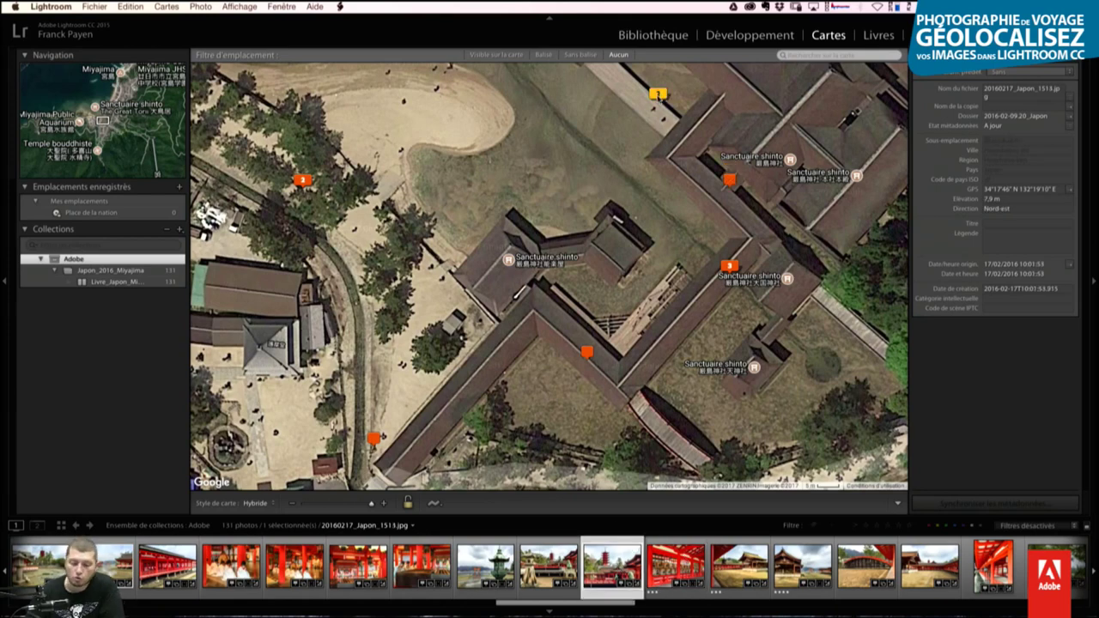
left_click(657, 94)
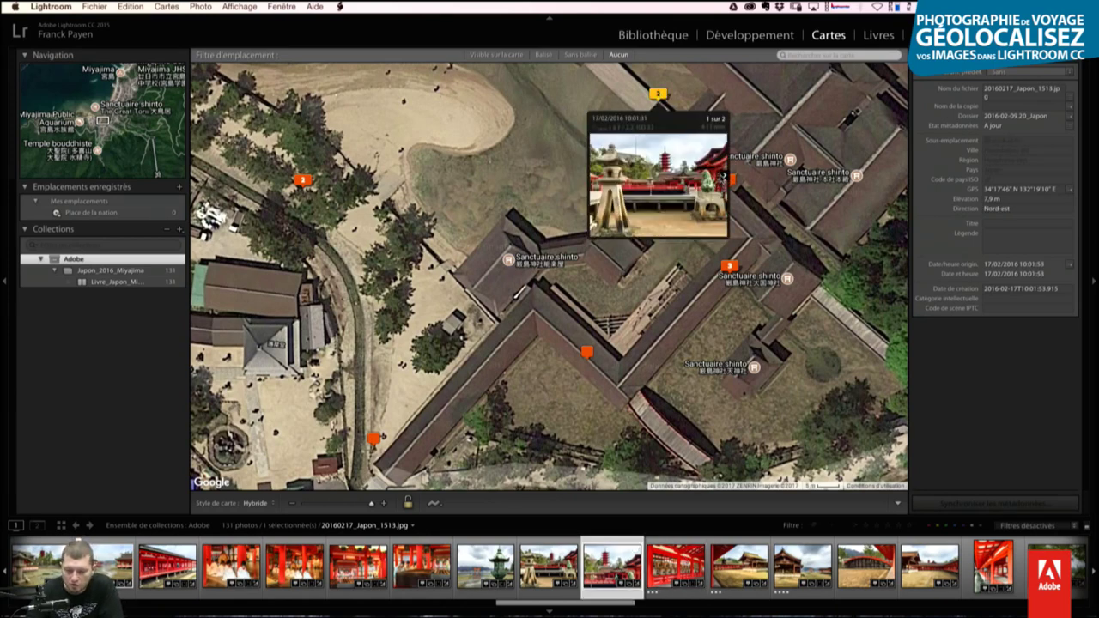
left_click(722, 177)
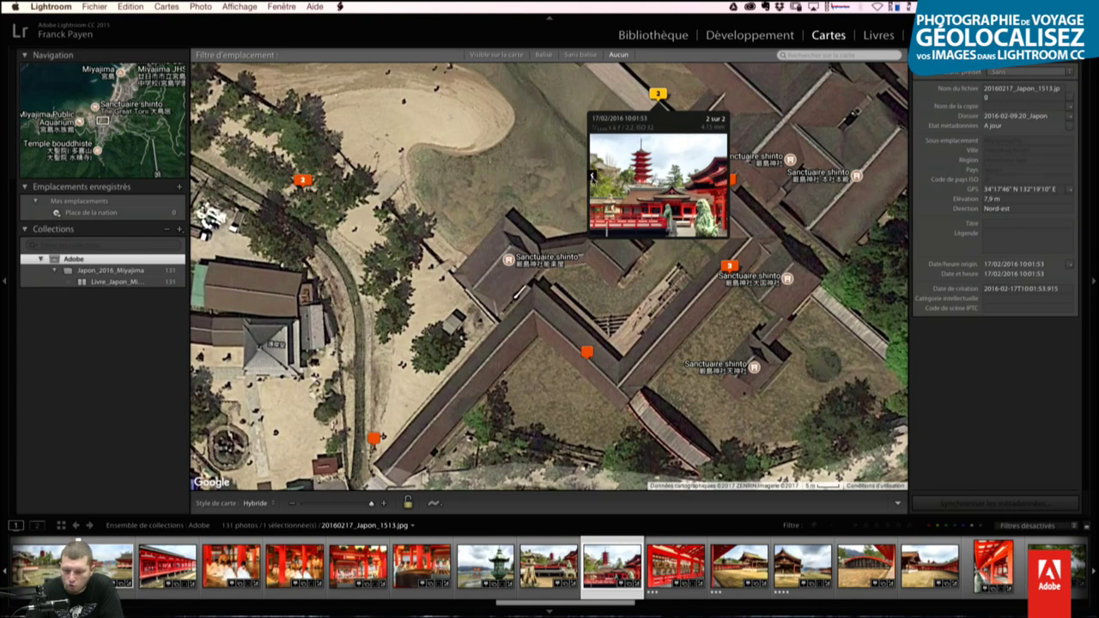
left_click(719, 184)
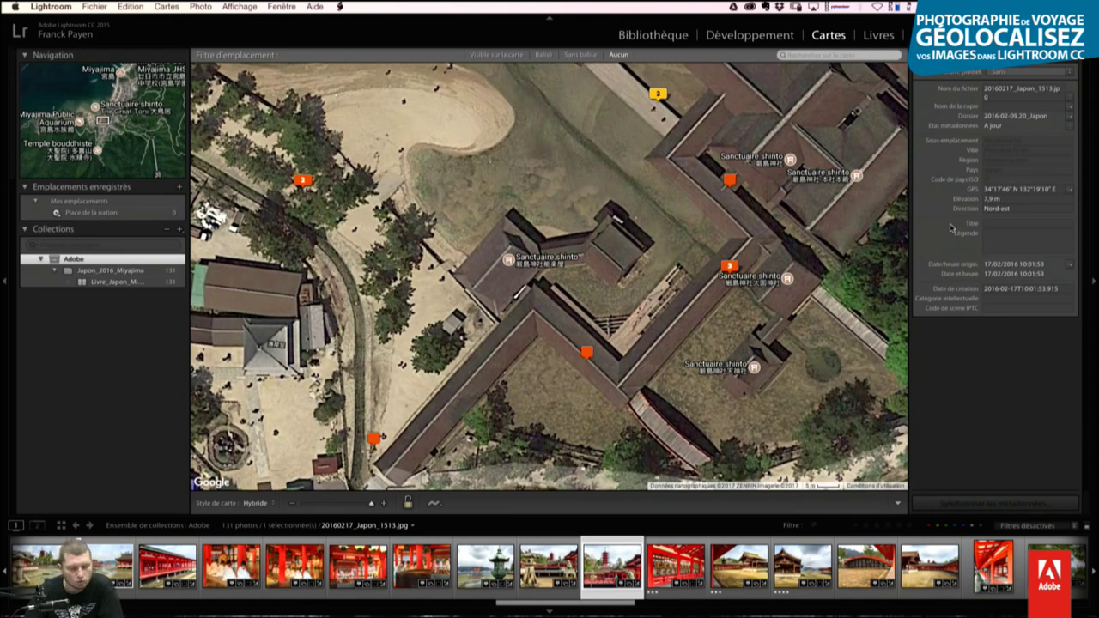
Step: Select photo 1530, then scroll the Filmstrip to mountain photo 20160217_Japon_1593.jpg
scroll(868, 567, "down", 5)
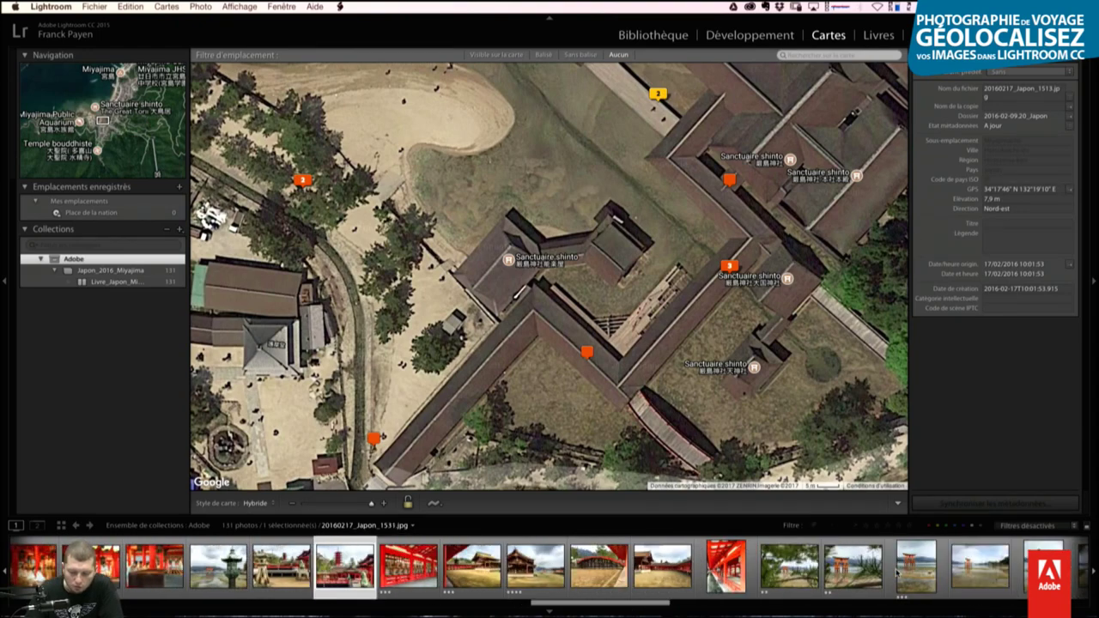
left_click(730, 584)
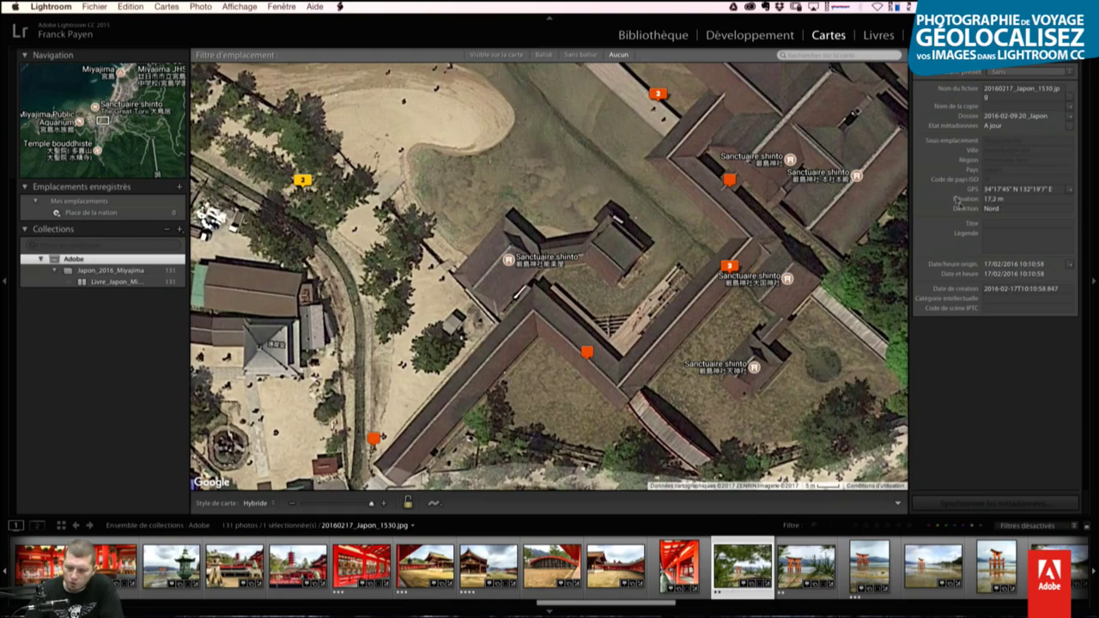
scroll(974, 558, "down", 4)
scroll(975, 558, "down", 3)
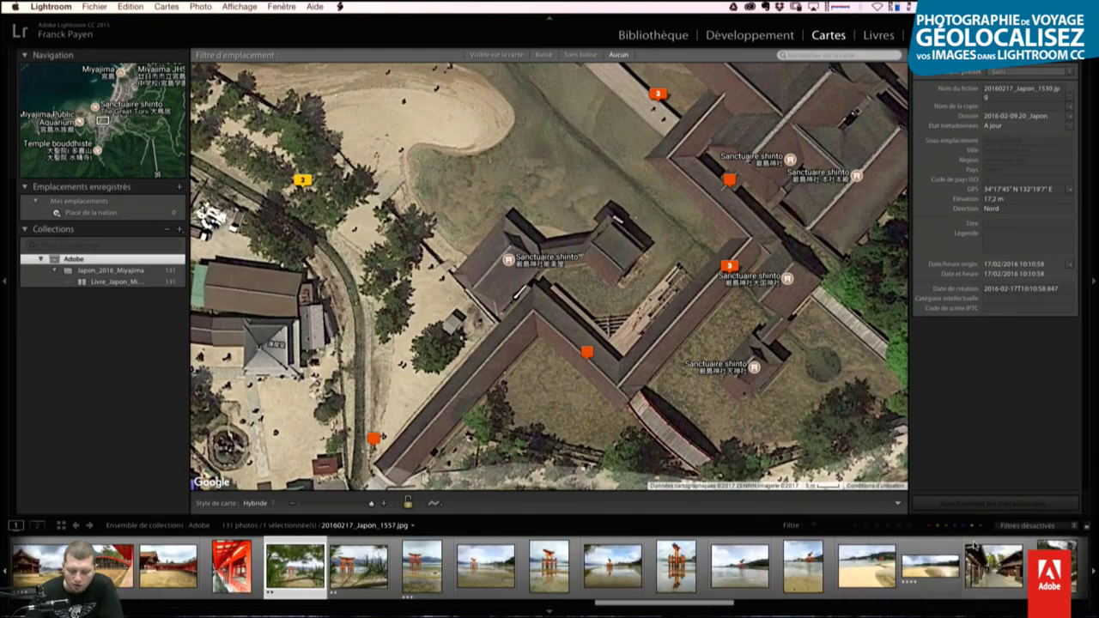
scroll(911, 562, "down", 3)
scroll(850, 567, "down", 3)
left_click(812, 568)
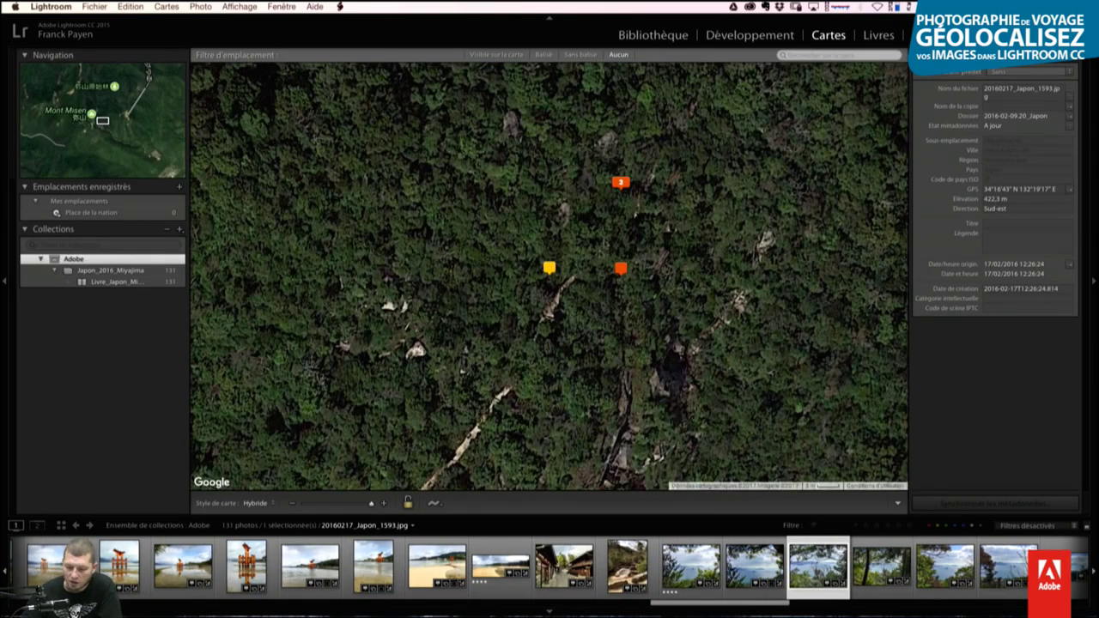
Step: Select the photo at a nearby pin, deselect, then select pin 3's two photos
left_click(621, 269)
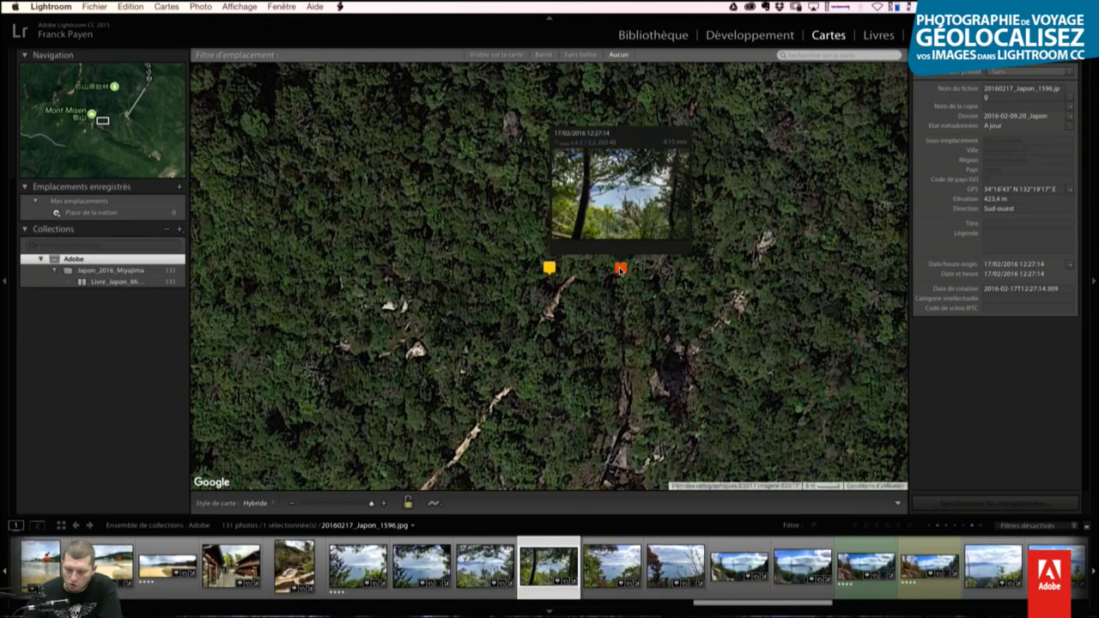
left_click(637, 116)
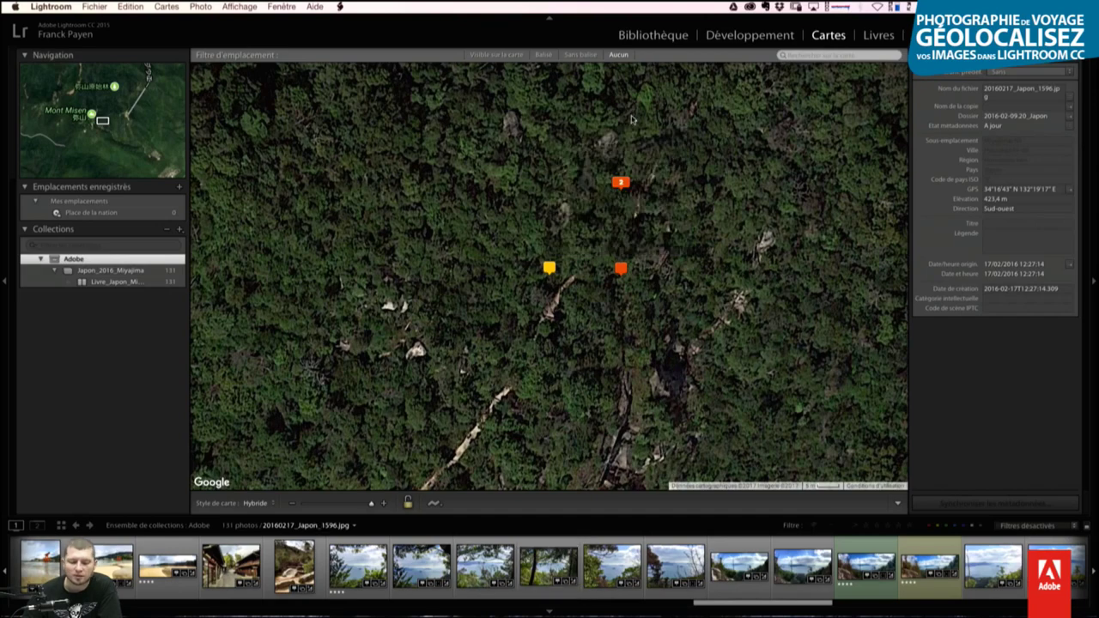
left_click(621, 183)
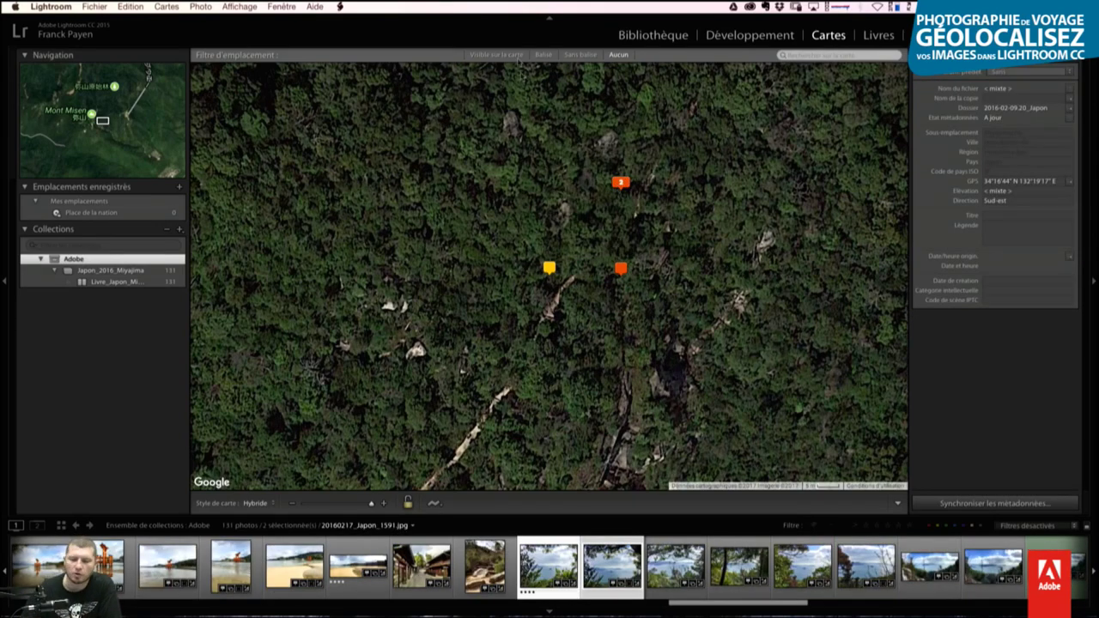
Step: Preview pin 3's two photos, then move from photo 1591 to 20160217_Japon_1592.jpg
left_click(621, 184)
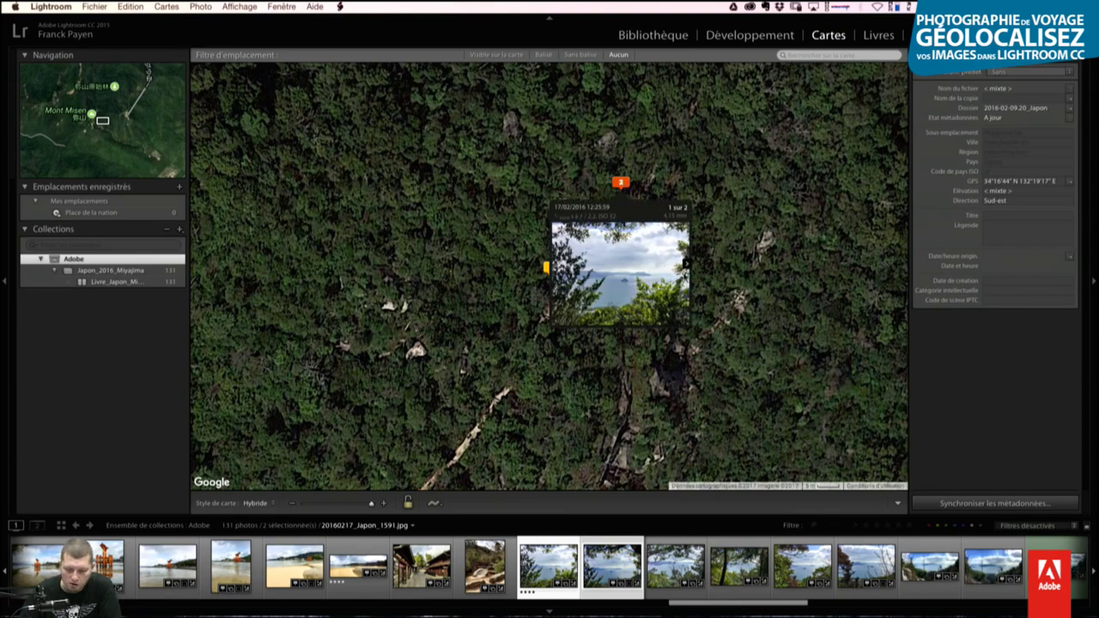
left_click(684, 272)
left_click(685, 268)
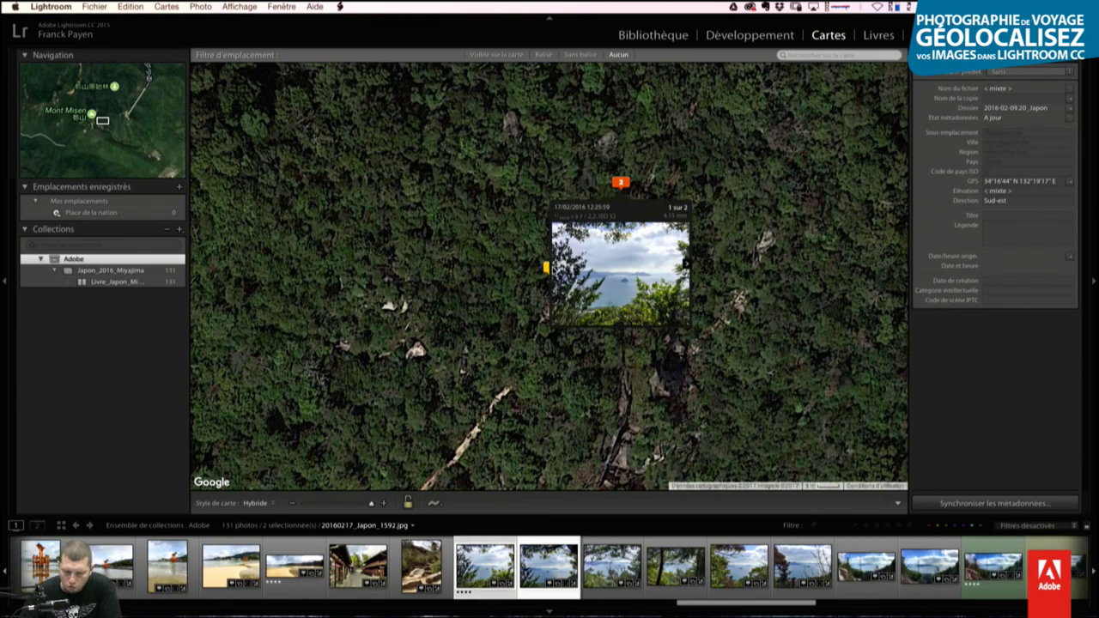
key("Escape")
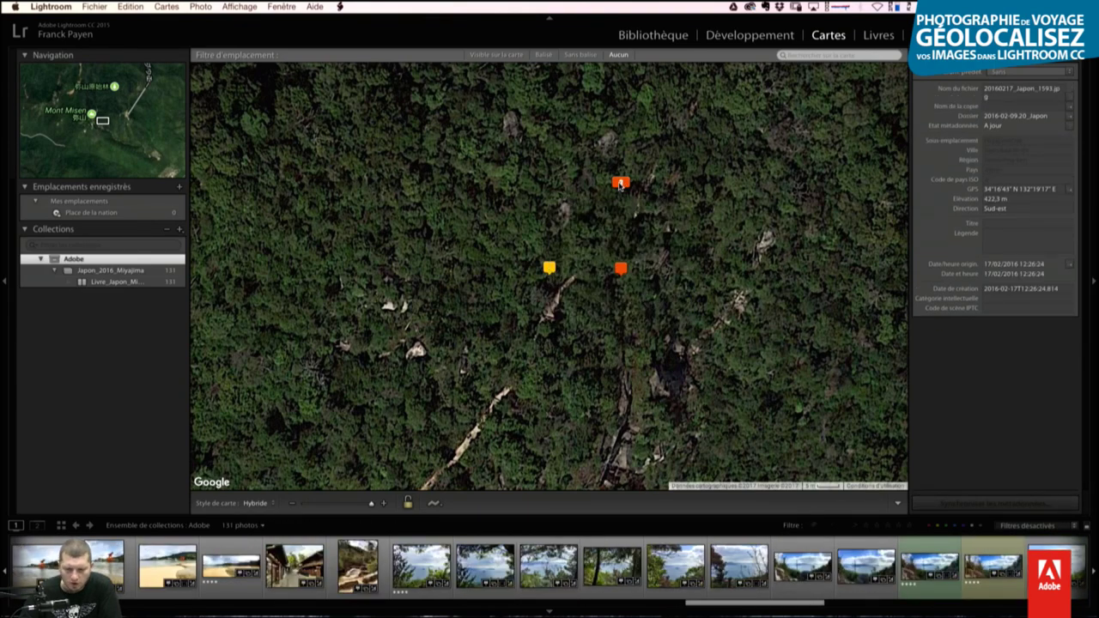
left_click(553, 555)
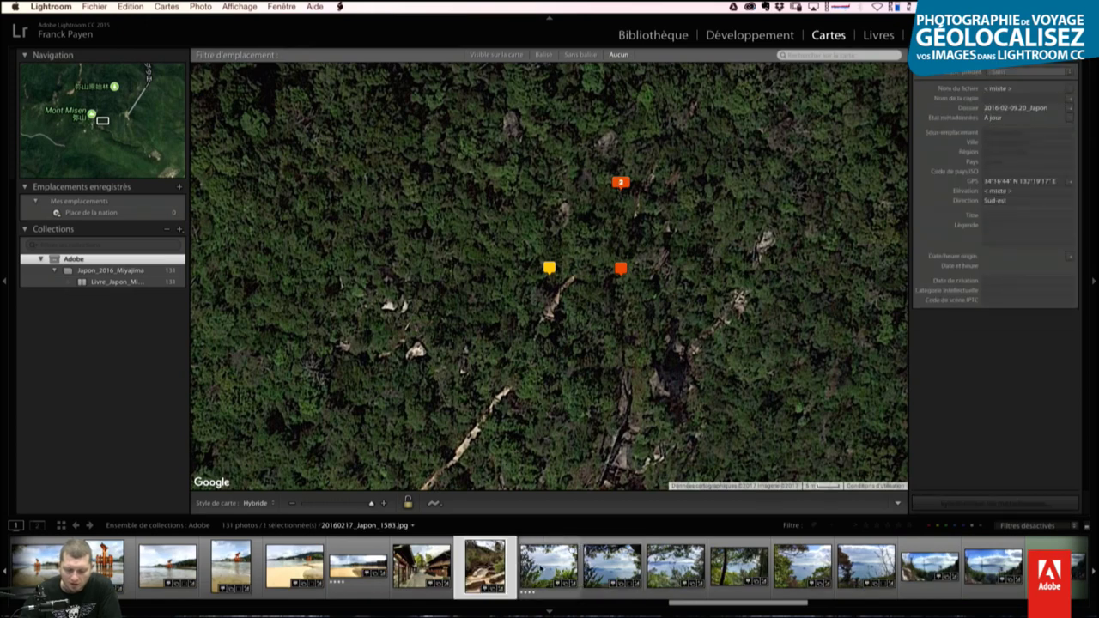
left_click(607, 568)
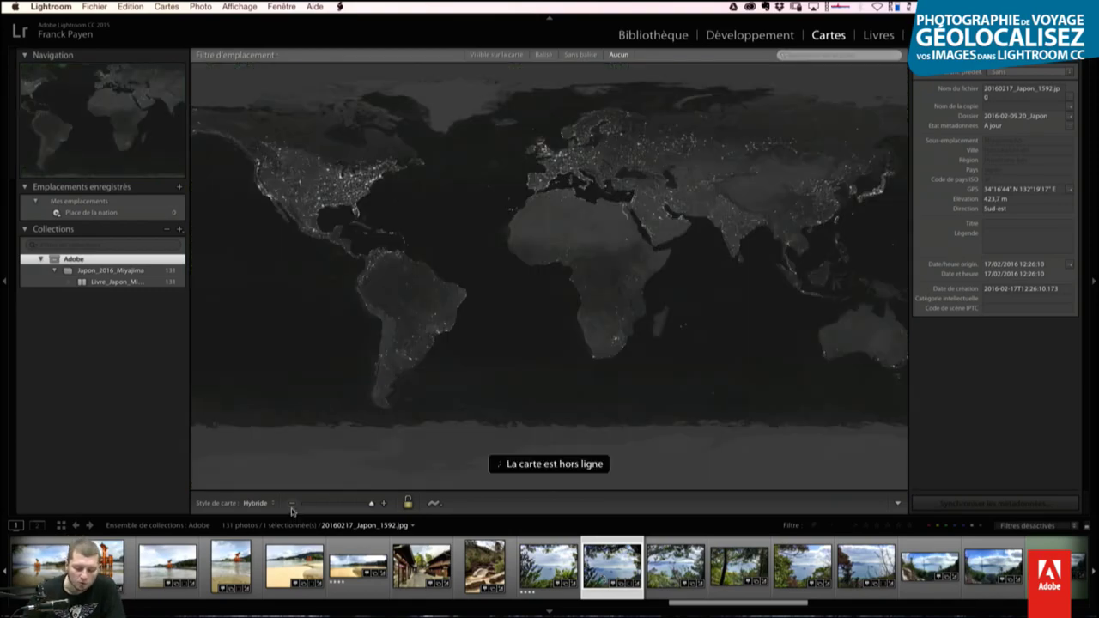
left_click(292, 505)
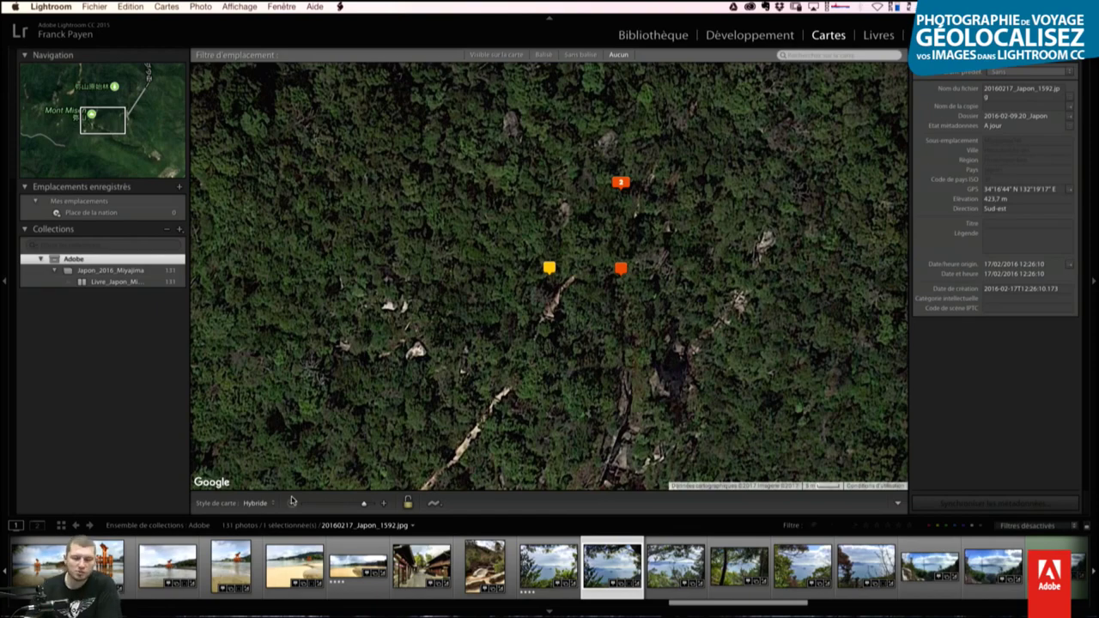
left_click(293, 505)
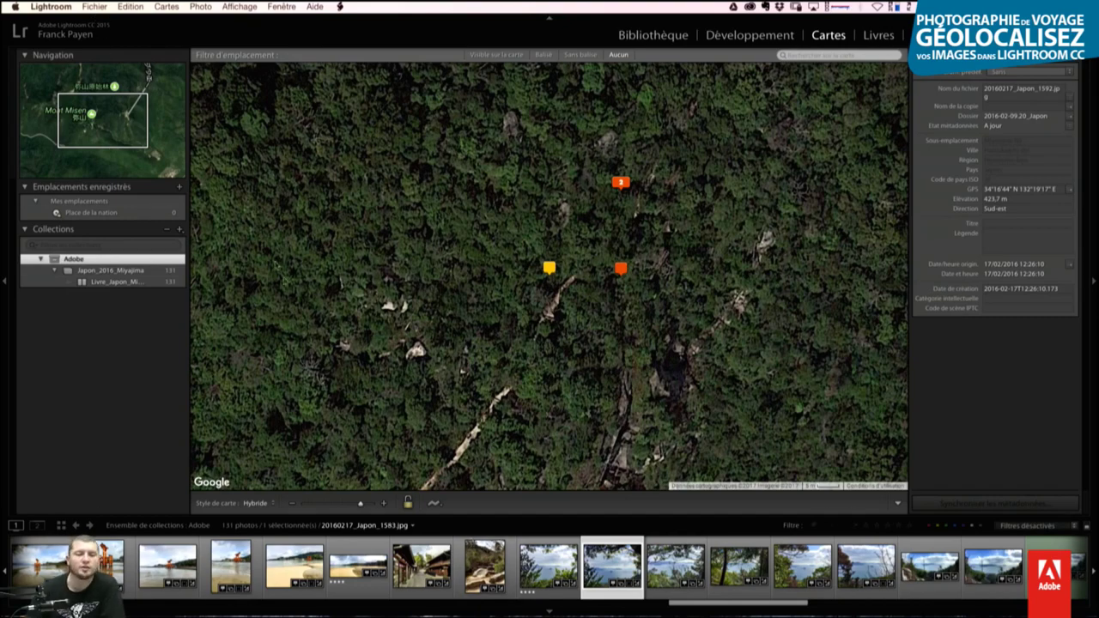
Step: Create a new catalogue named L6-AskAPro on the desktop, skipping the old catalogue's backup
left_click(96, 7)
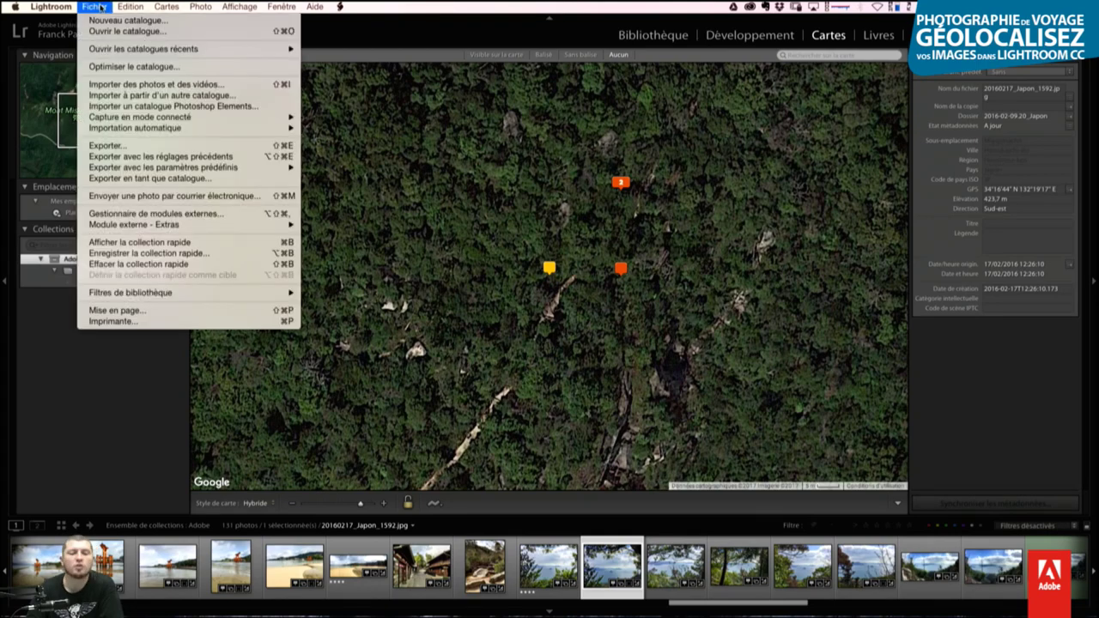
left_click(120, 19)
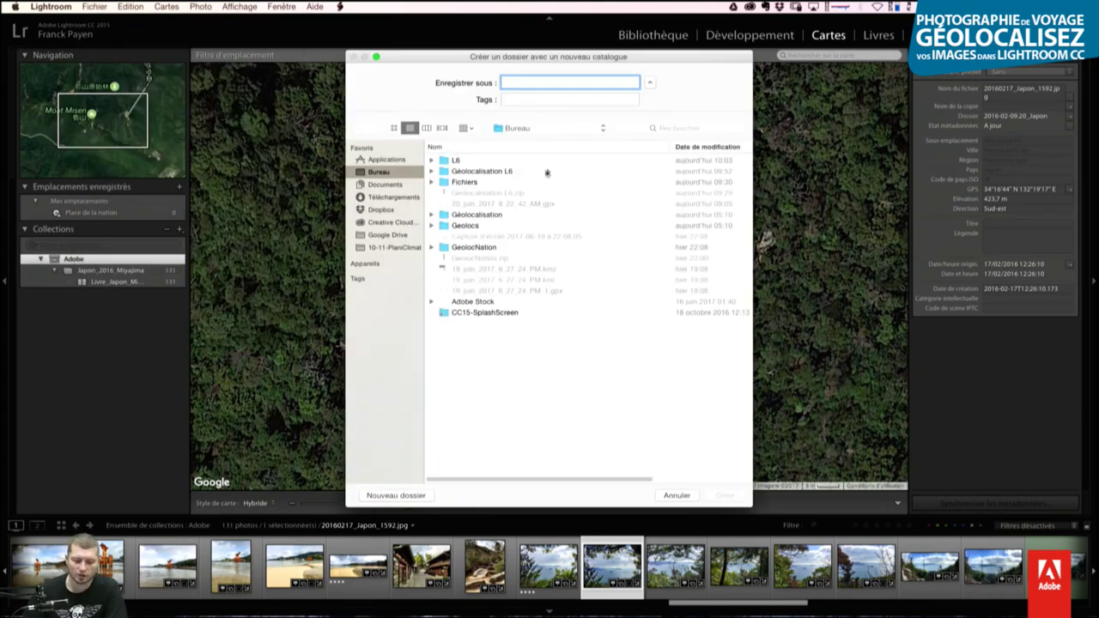
type("L6-AskAPro")
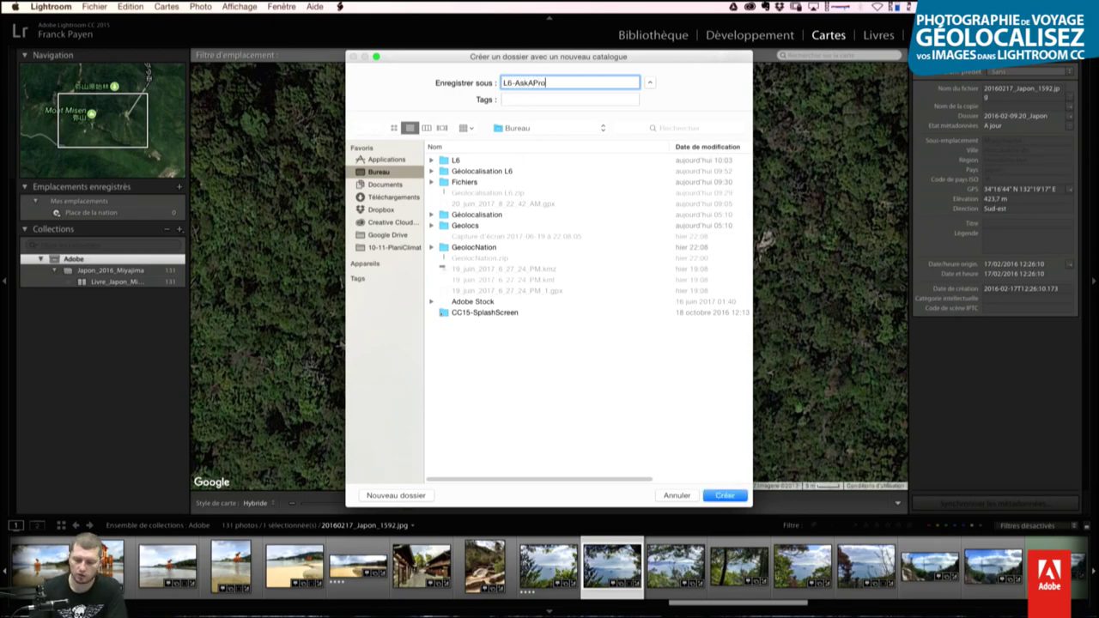
key("Return")
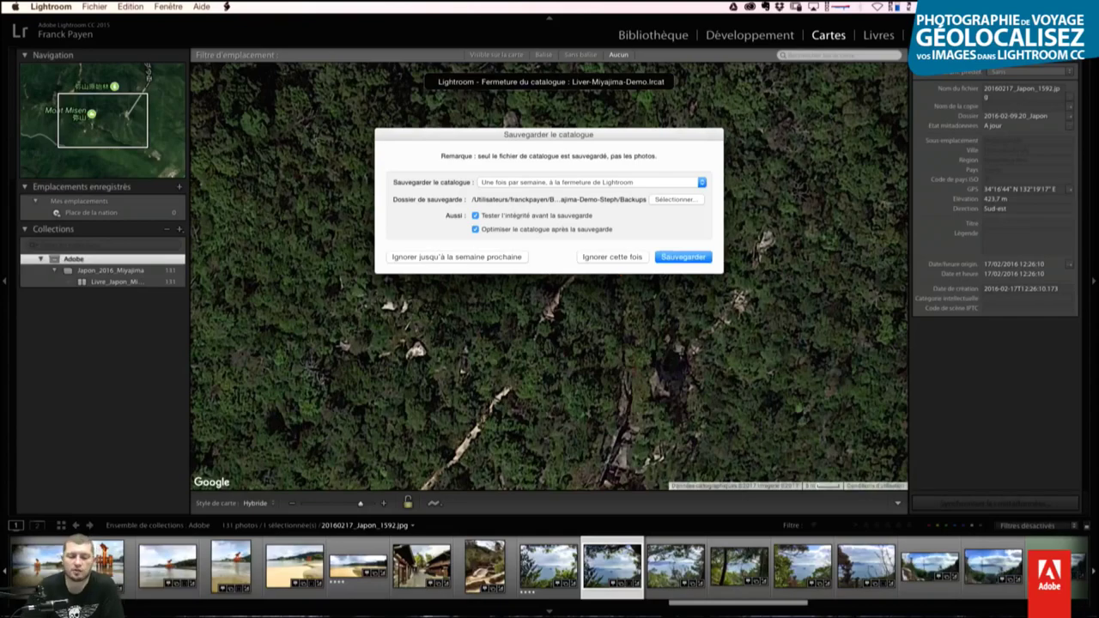
left_click(634, 257)
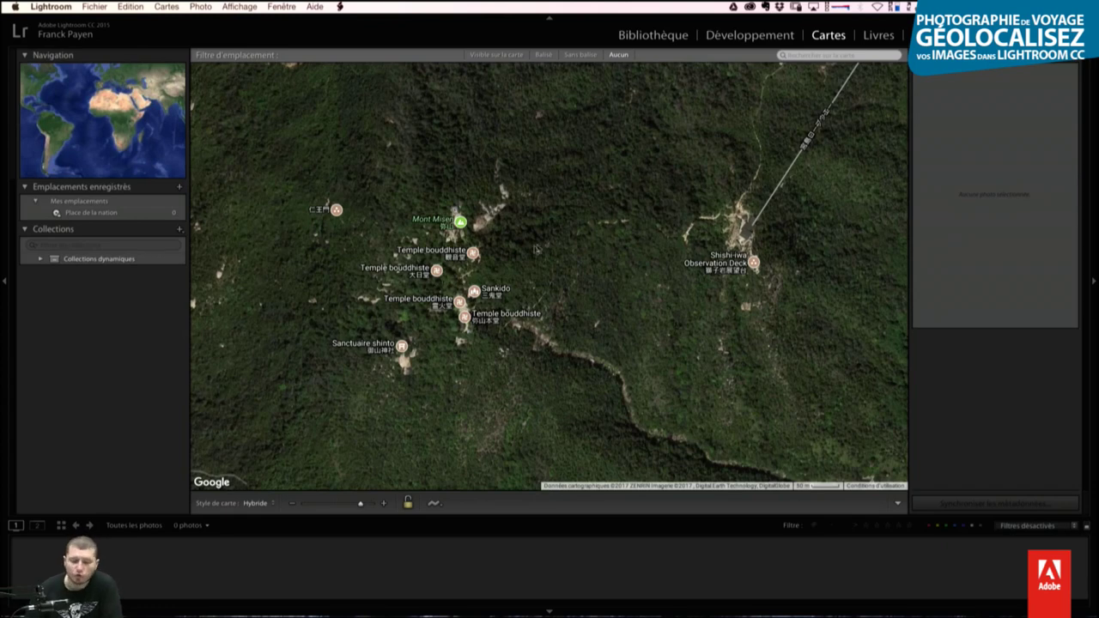
Step: In the Library, preview the desktop source in Import, cancel, check background tasks, then reopen Import
left_click(651, 36)
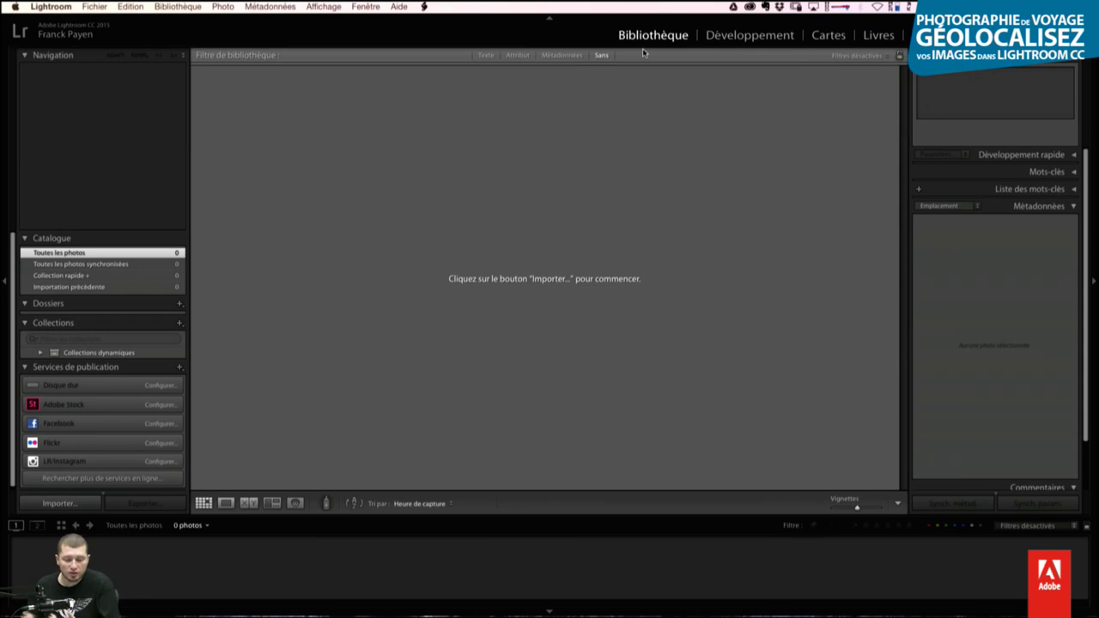
left_click(58, 504)
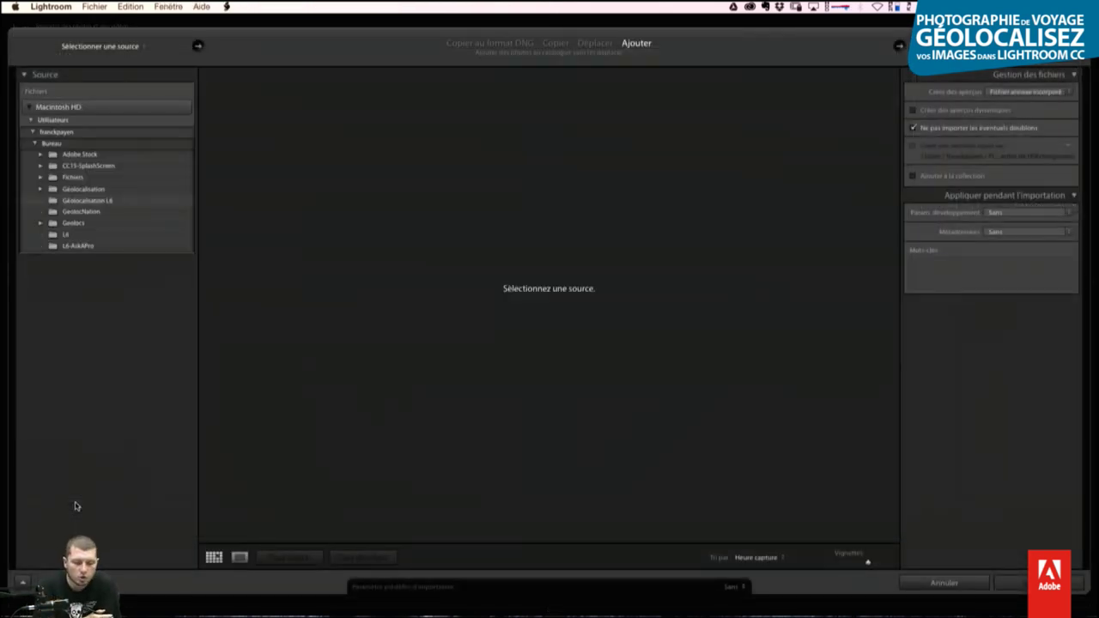
left_click(51, 143)
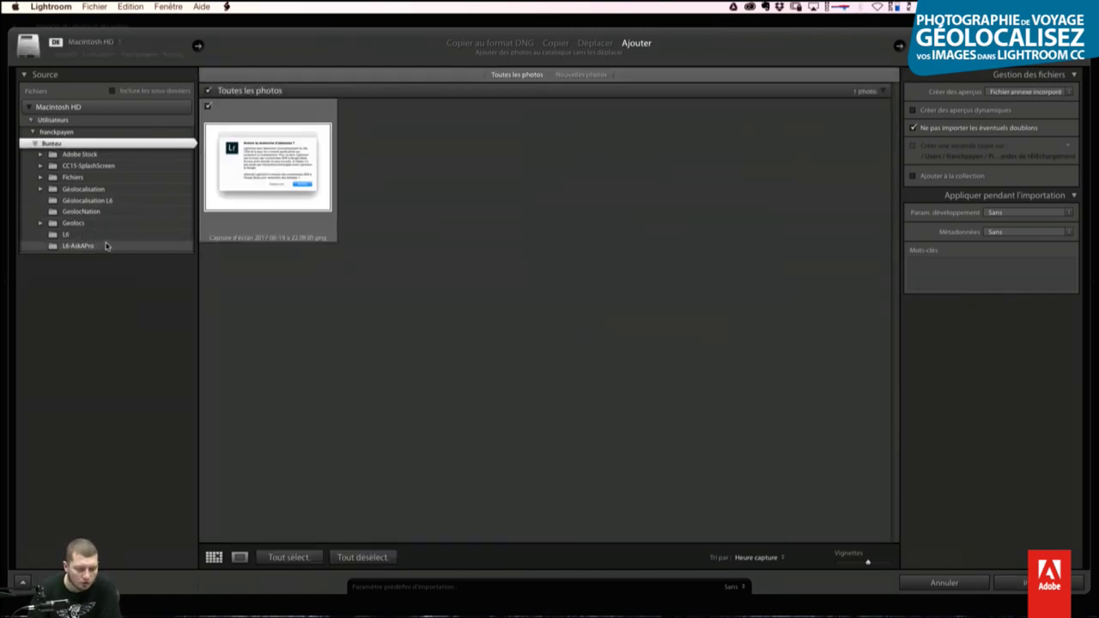
key("Return")
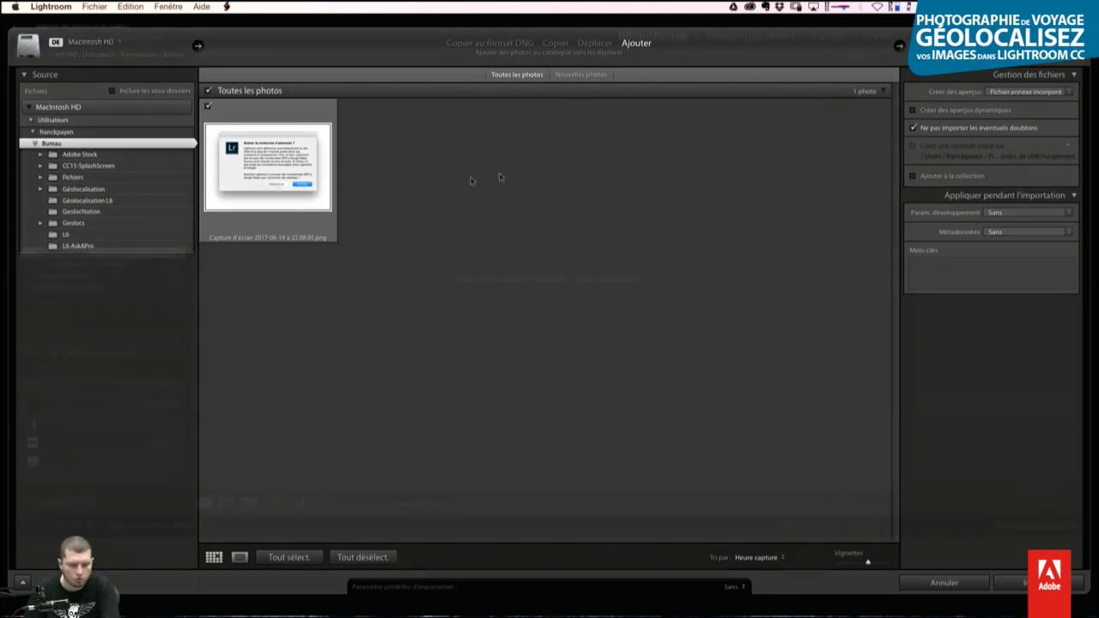
left_click(120, 32)
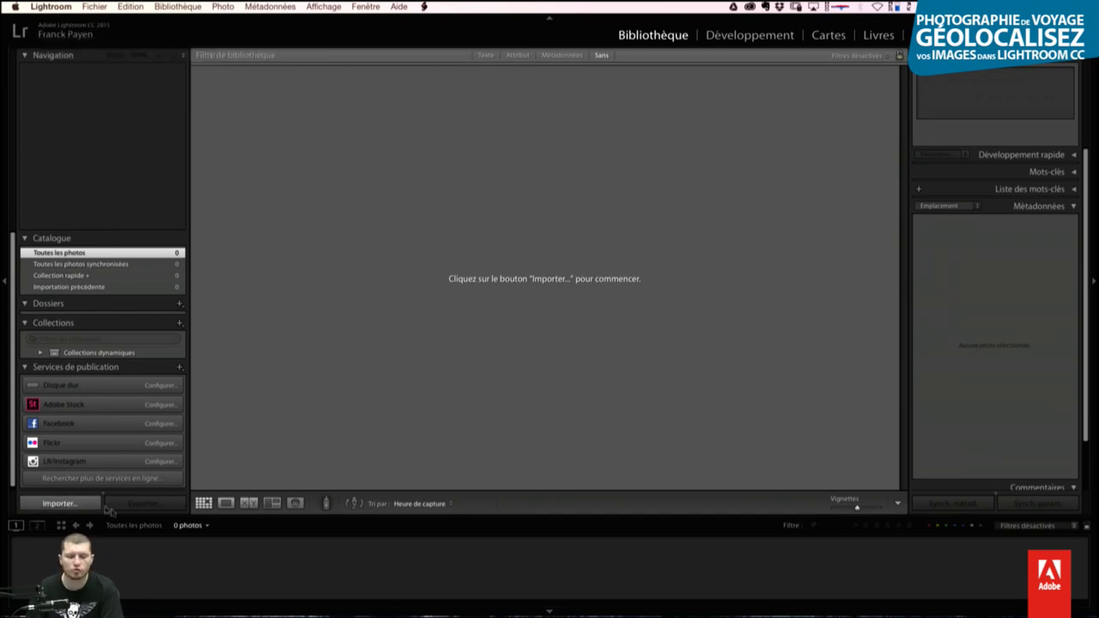
left_click(59, 503)
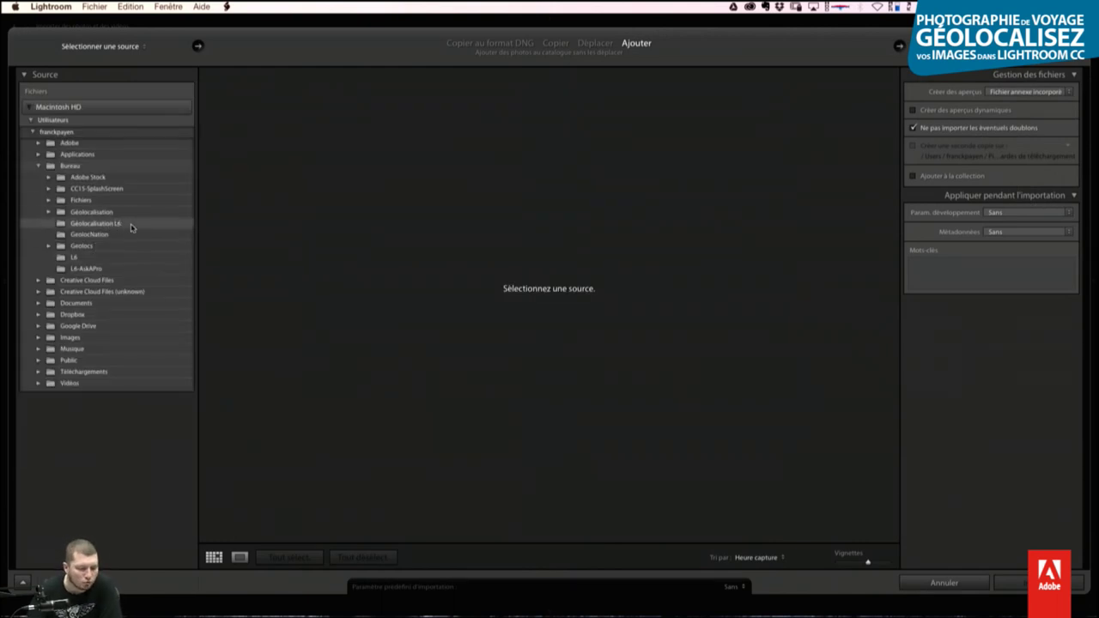
Step: Import the 44 photos from the Géolocalisation L6 folder, keeping the metadata preset at Sans
left_click(111, 223)
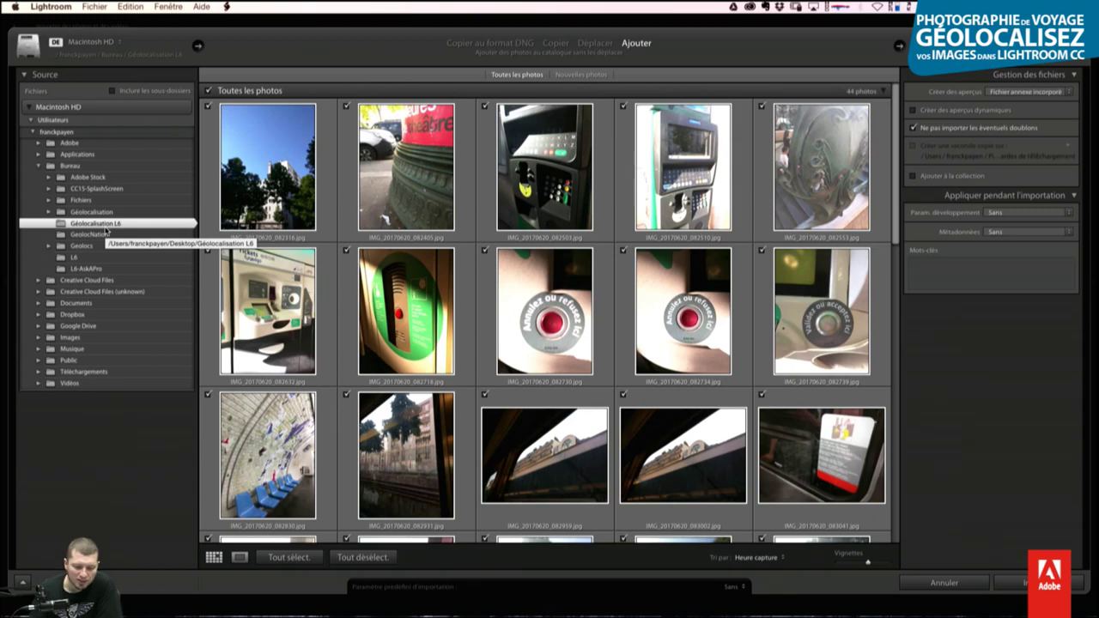
scroll(492, 428, "down", 4)
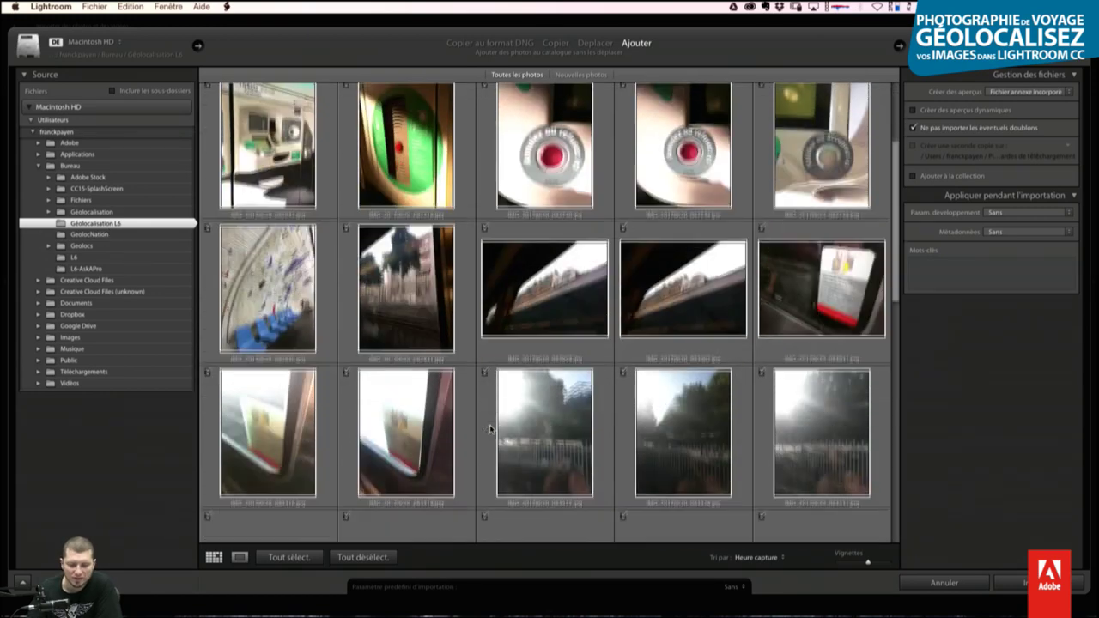
scroll(491, 429, "down", 3)
scroll(490, 428, "down", 5)
scroll(490, 429, "down", 5)
scroll(490, 429, "down", 5)
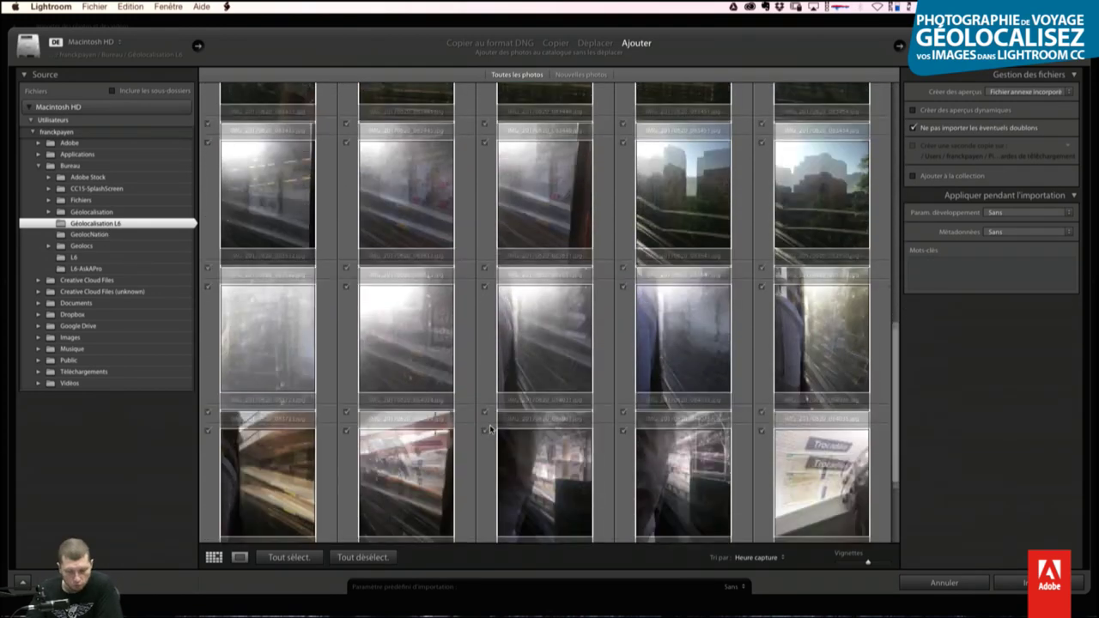
scroll(490, 429, "down", 3)
scroll(601, 395, "up", 10)
scroll(744, 371, "up", 10)
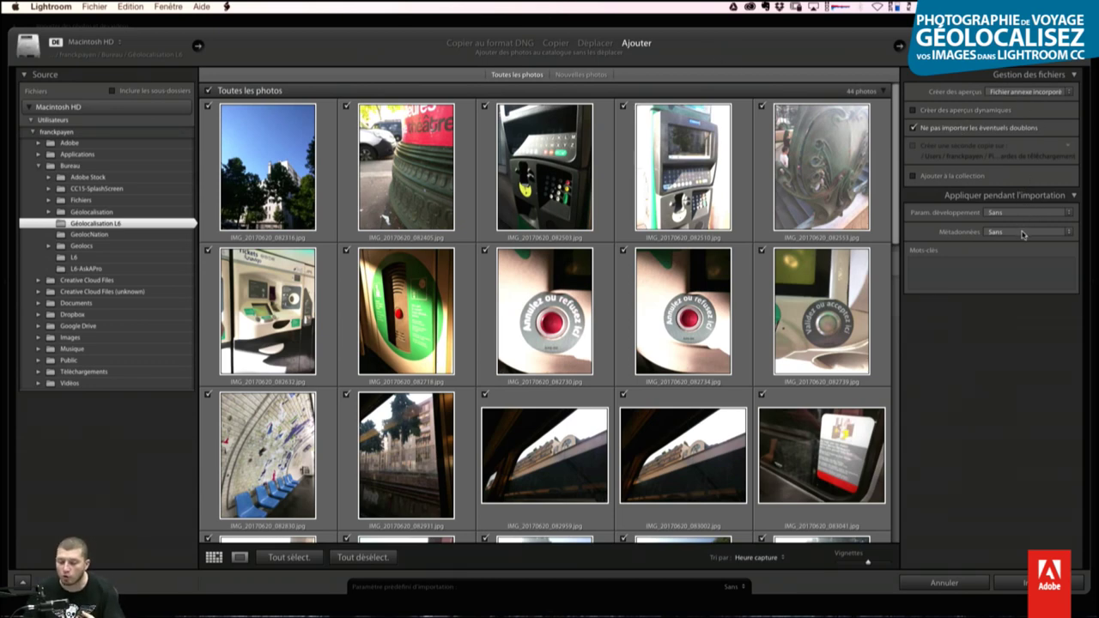
left_click(1022, 234)
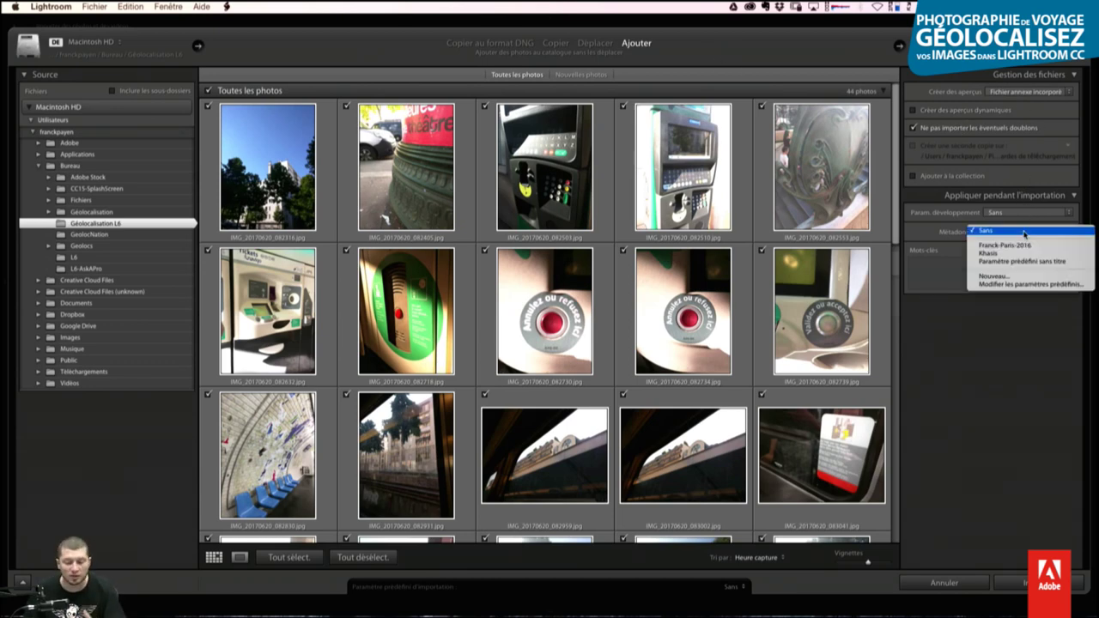
left_click(940, 231)
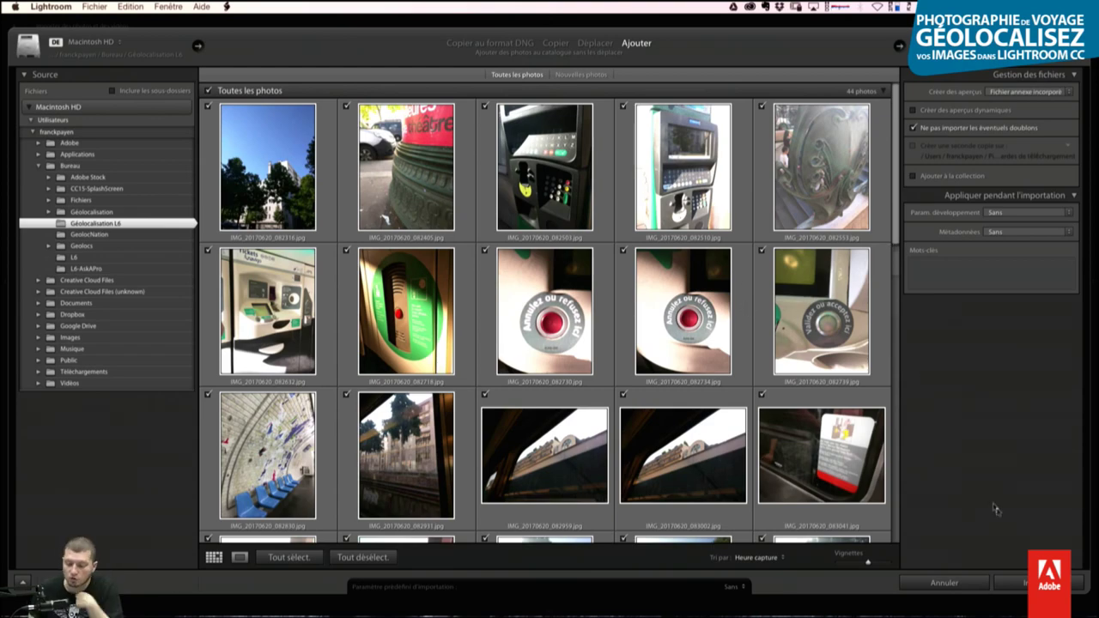
left_click(1030, 582)
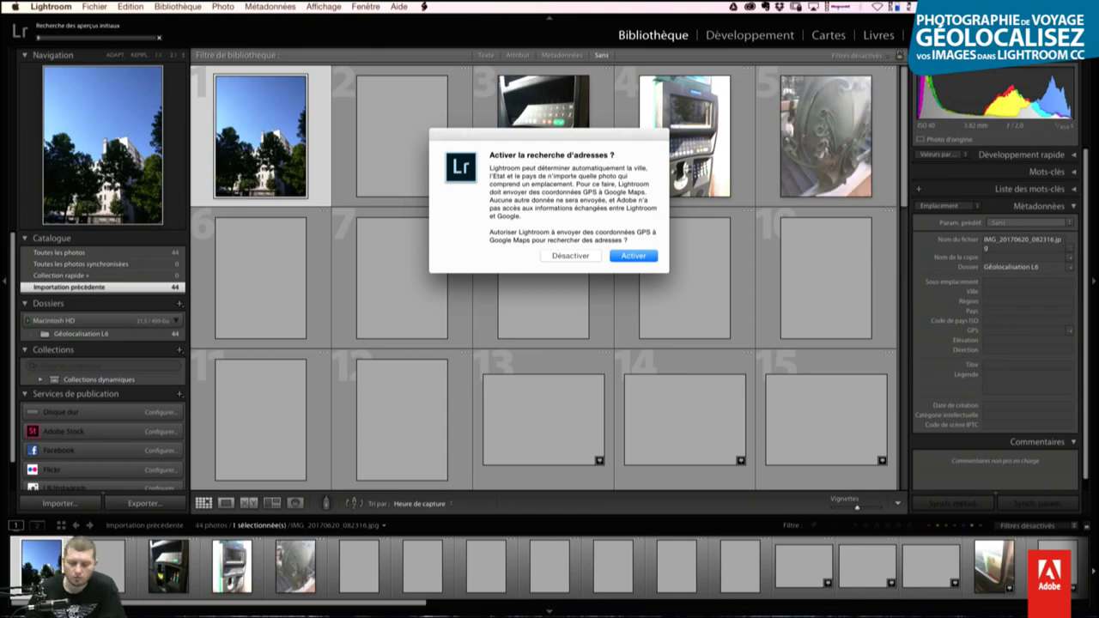
left_click_drag(555, 144, 528, 140)
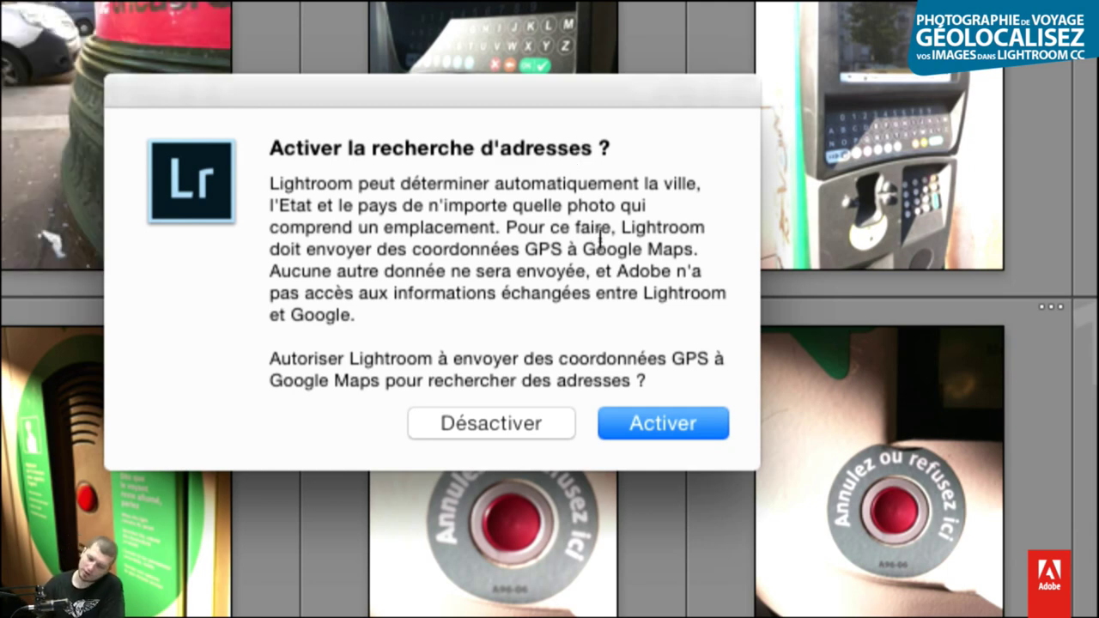
double_click(538, 242)
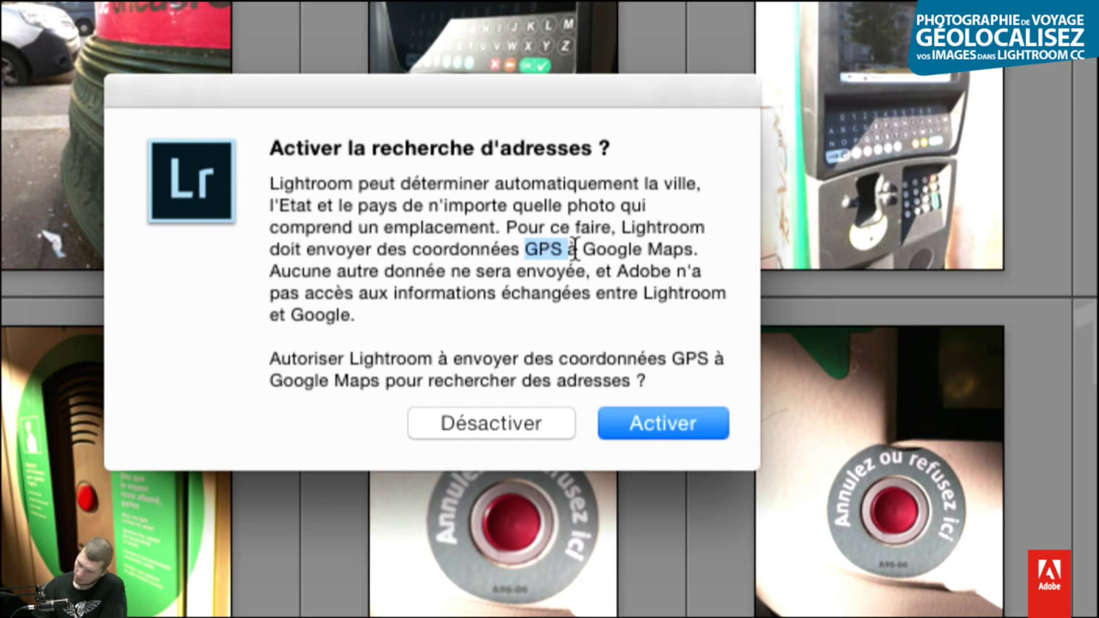
left_click_drag(569, 249, 691, 249)
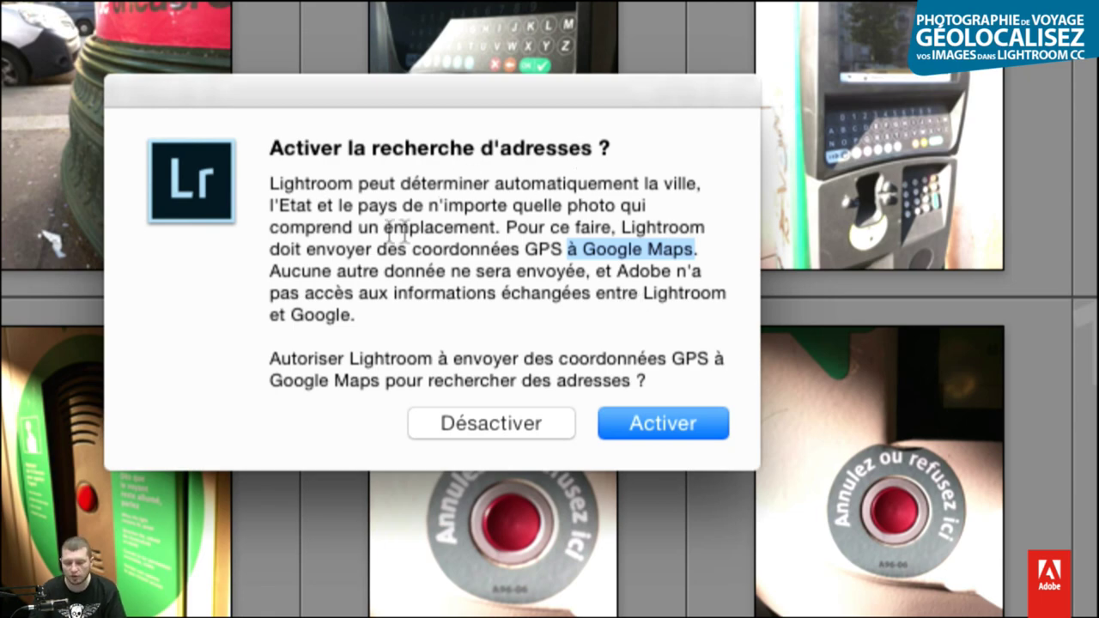
Step: Decline address lookup with Désactiver and select train-window photo IMG_20170620_083427.jpg to see its GPS
left_click(477, 421)
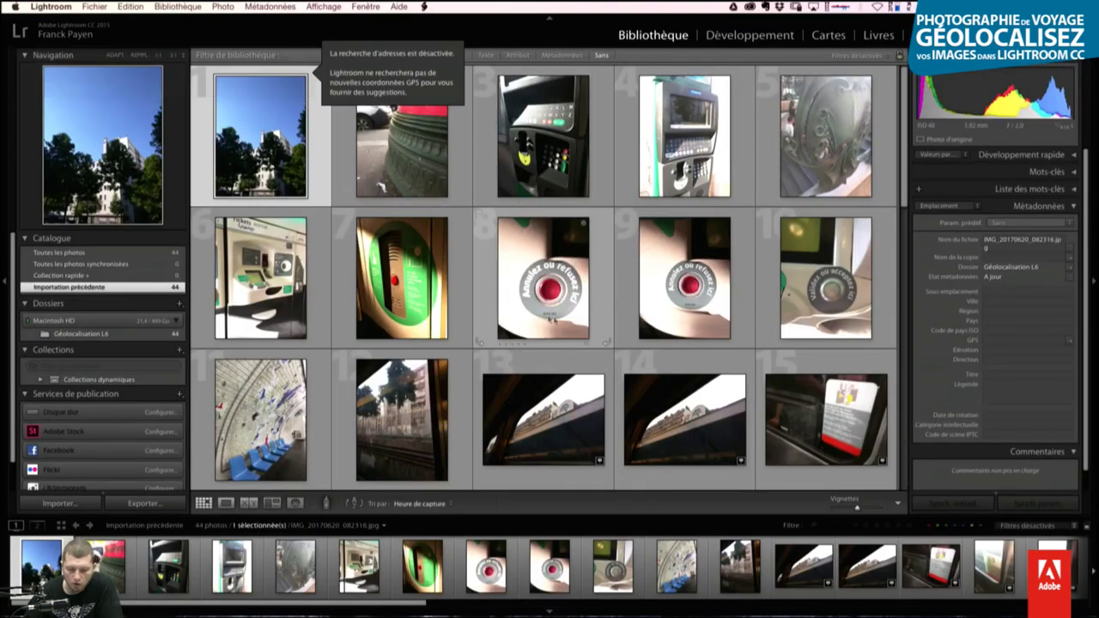
scroll(687, 296, "down", 3)
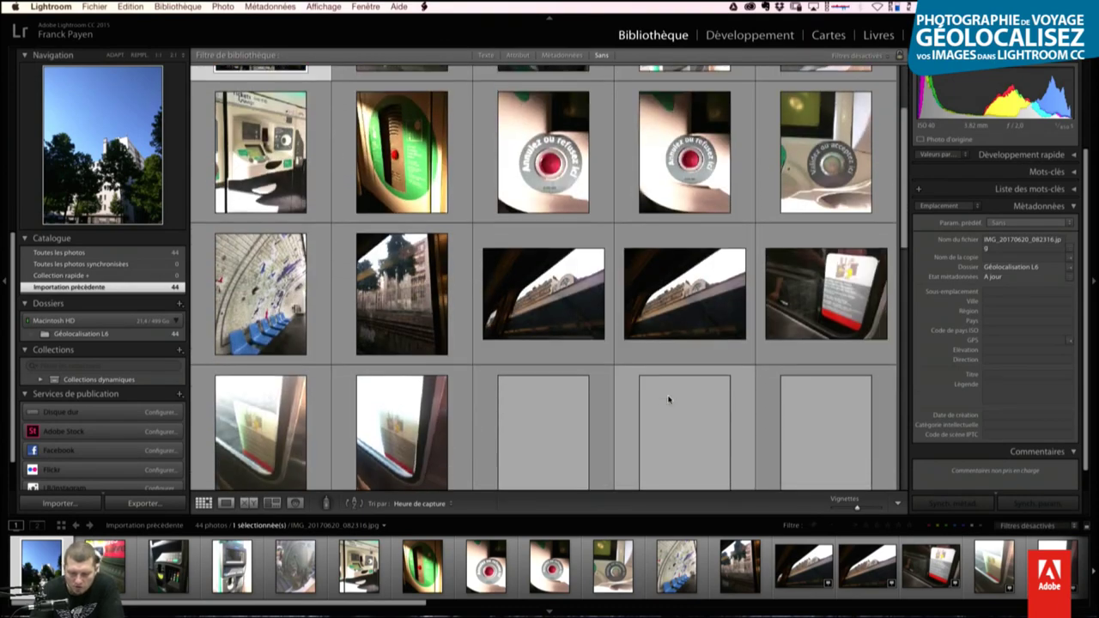
left_click(555, 305)
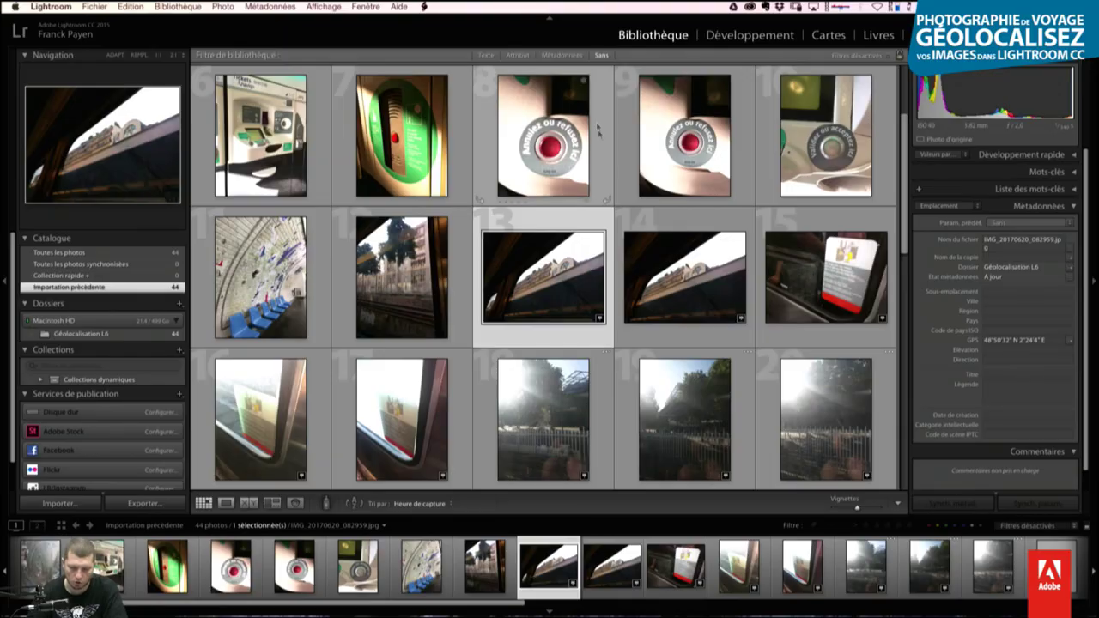
left_click(520, 408)
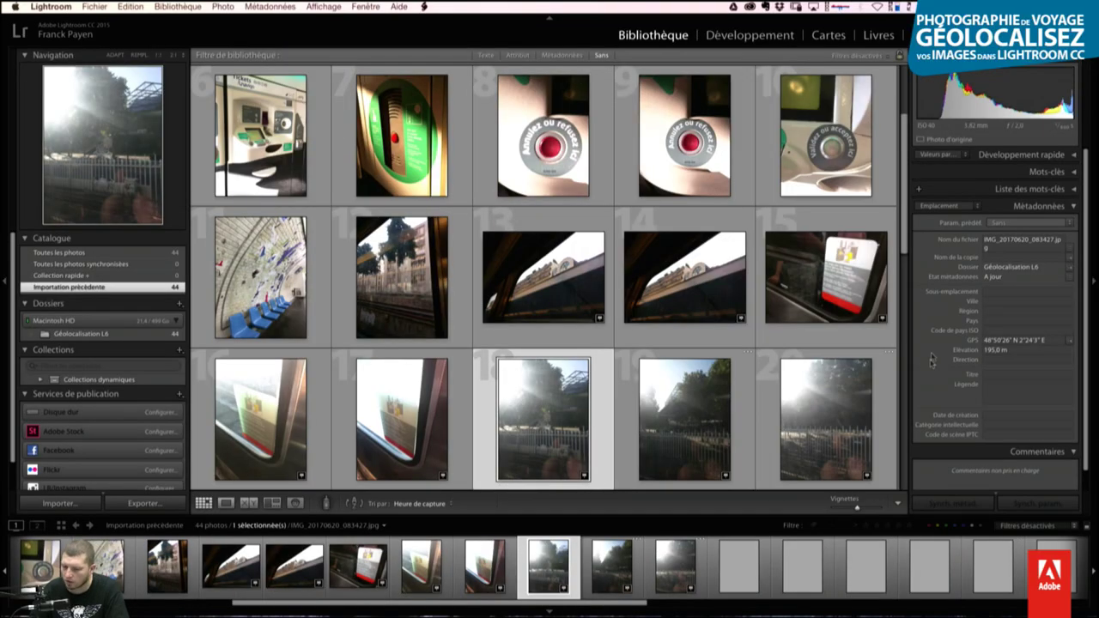
left_click(1070, 341)
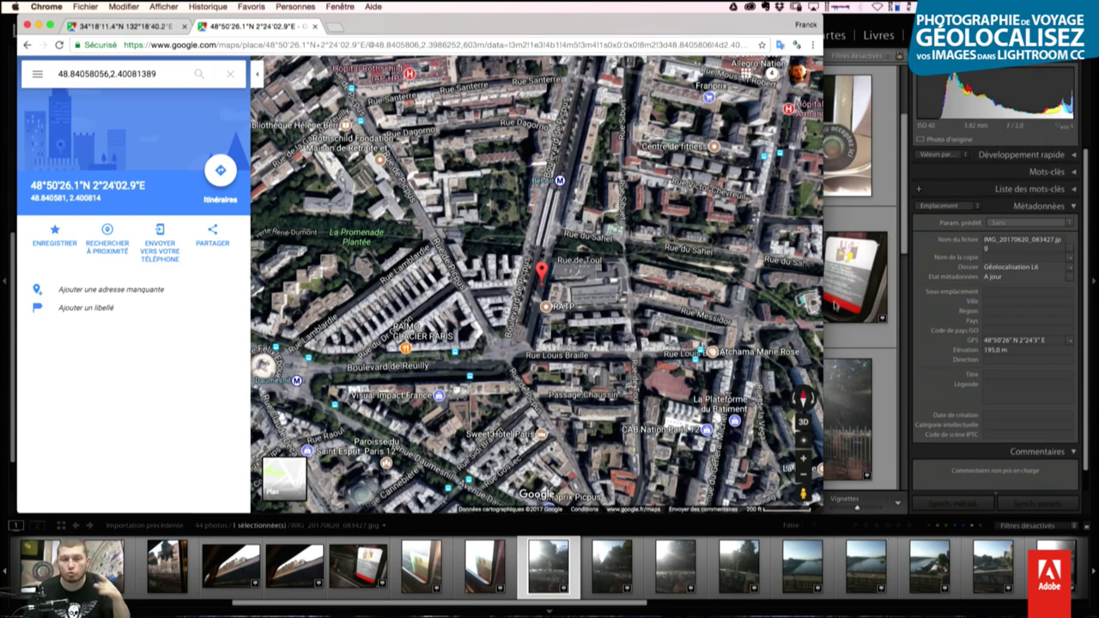
left_click(874, 346)
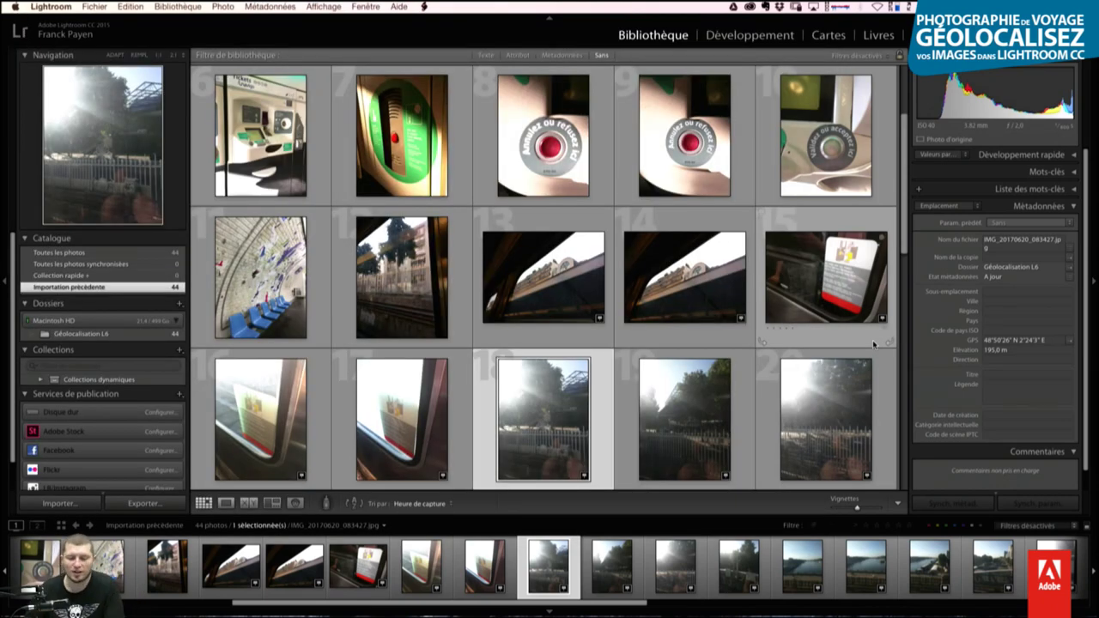
left_click(574, 283)
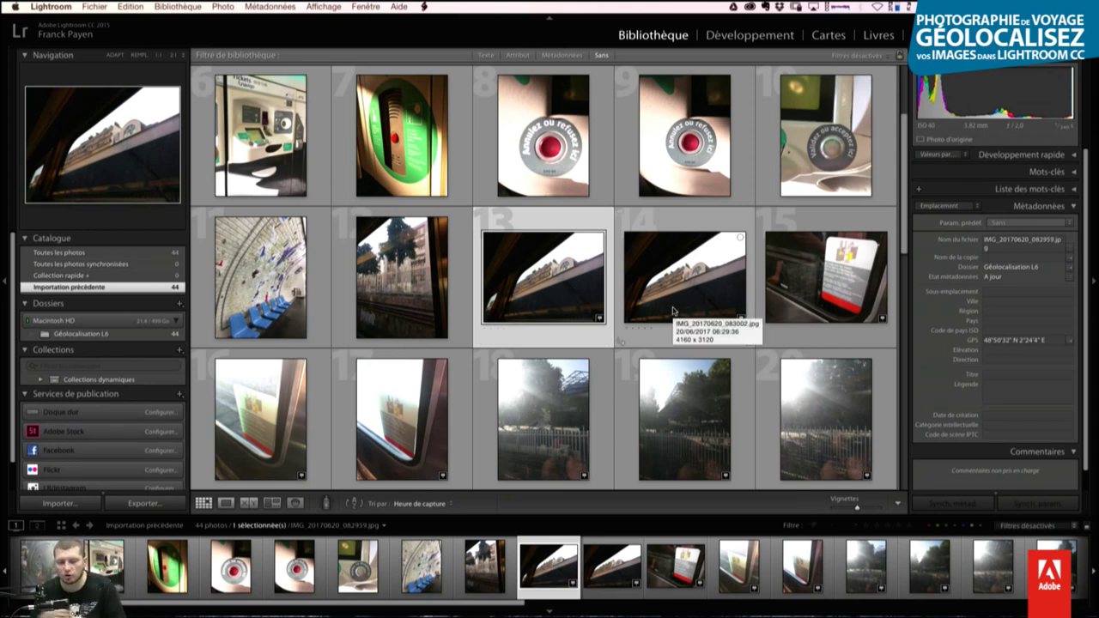
Step: Resume the paused Recherche d'adresses and inspect the metadata of photos 12 and 13
left_click(91, 34)
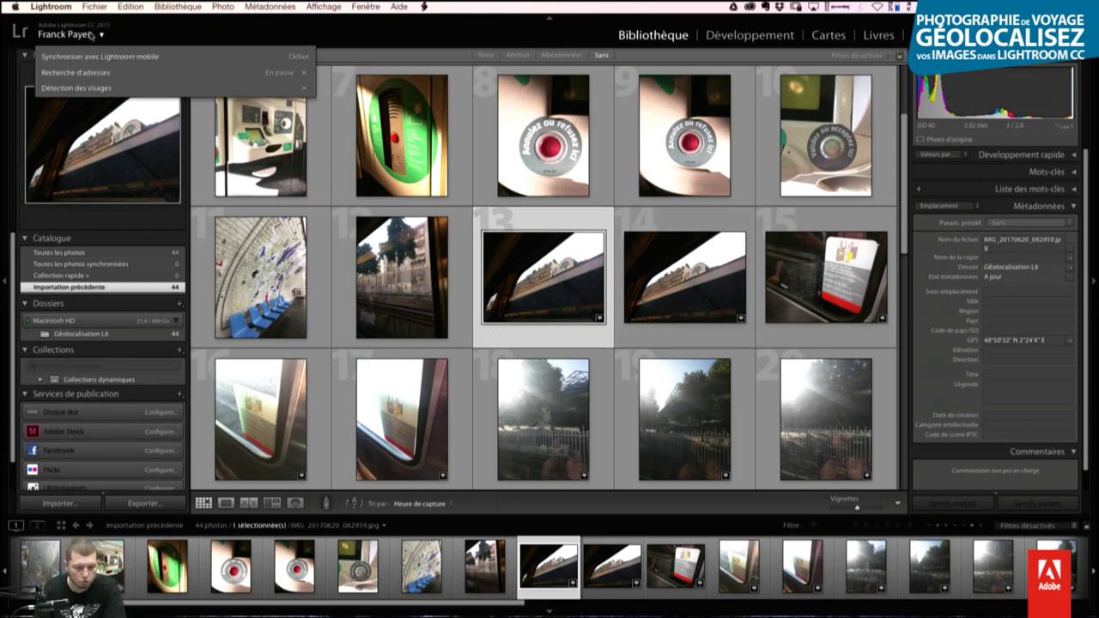
left_click(304, 73)
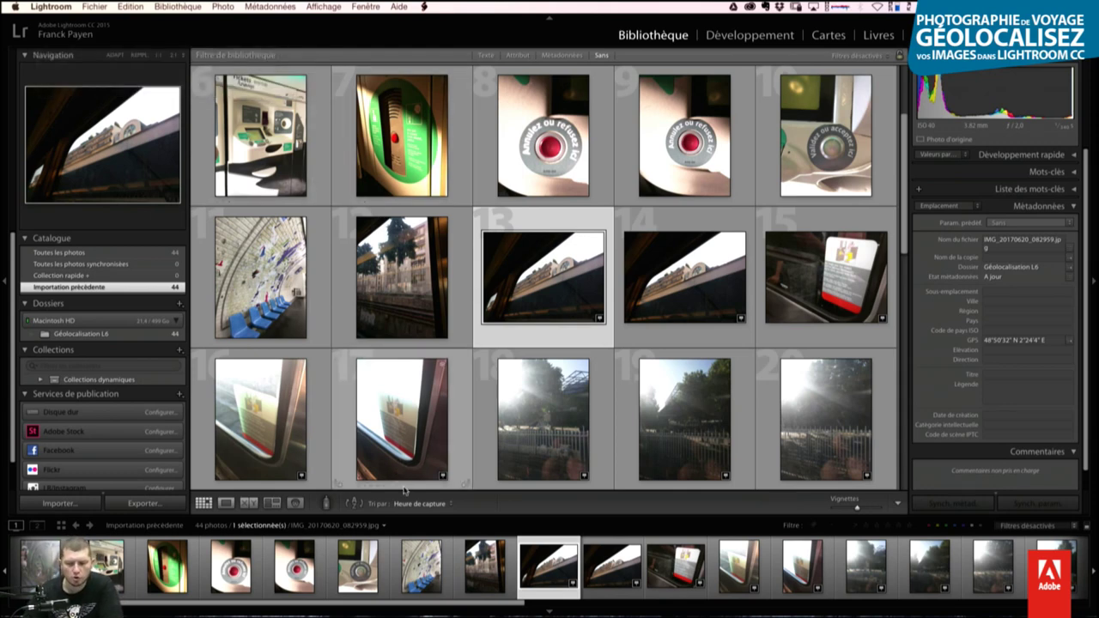
mouse_move(558, 283)
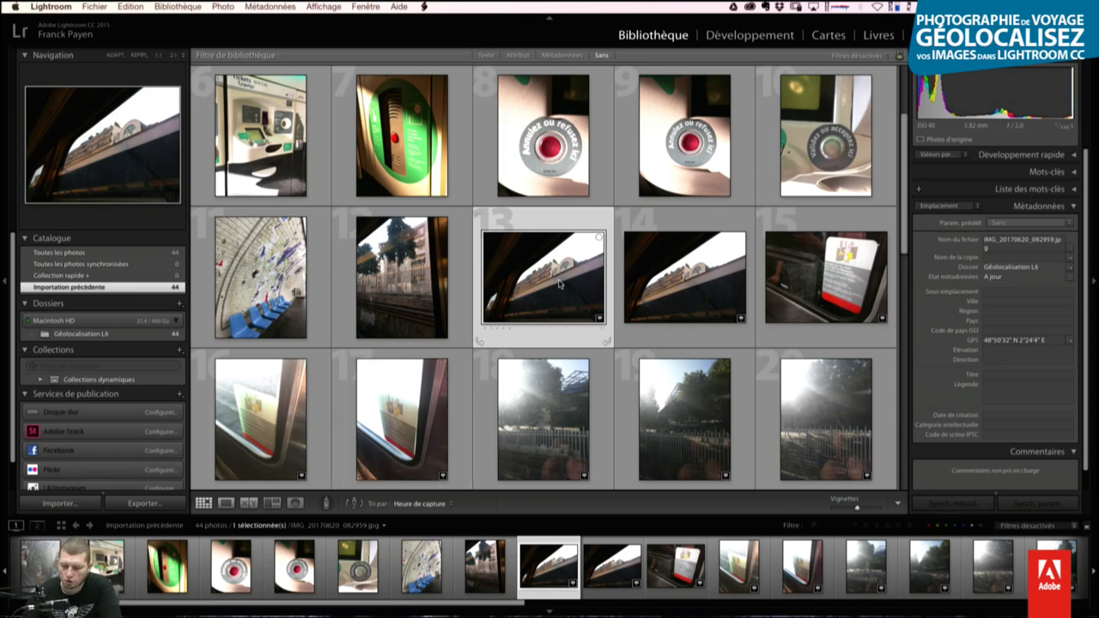
left_click(456, 282)
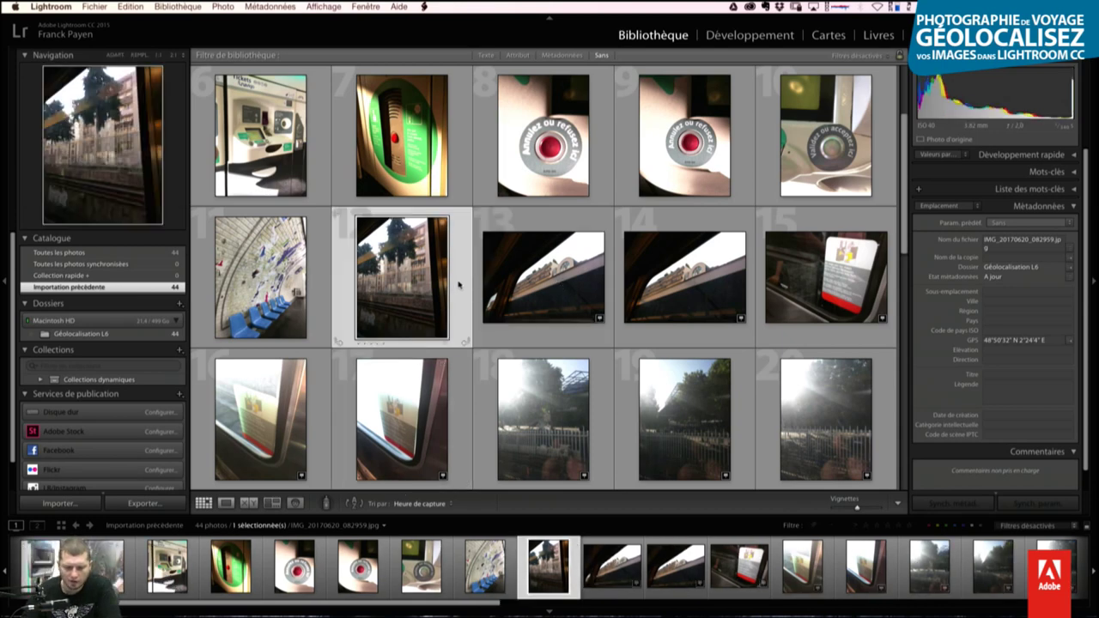
left_click(541, 288)
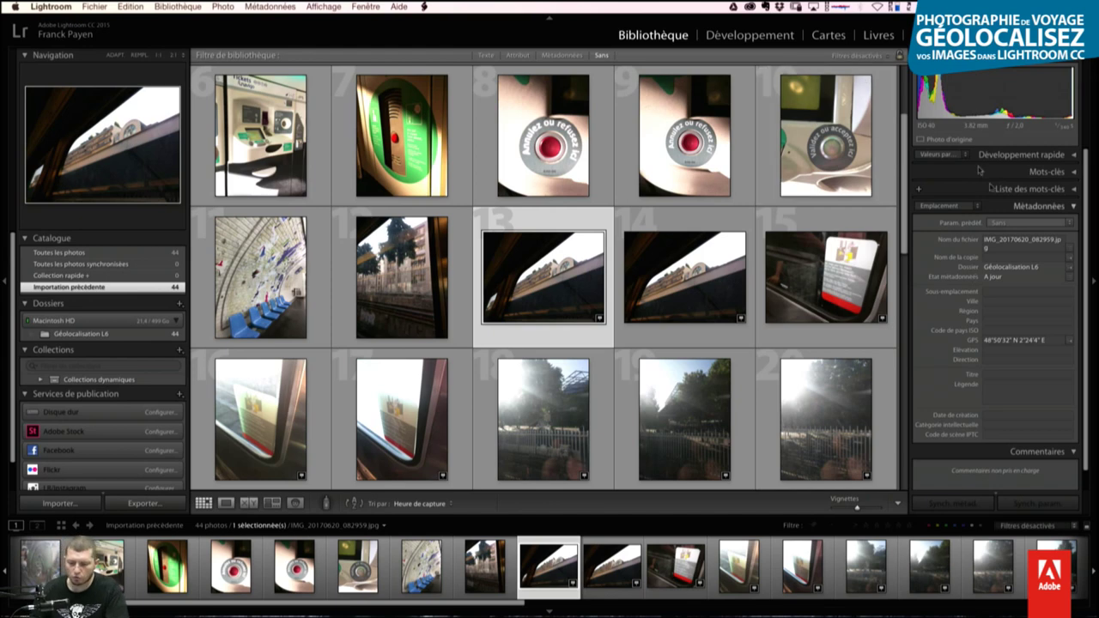
left_click(80, 34)
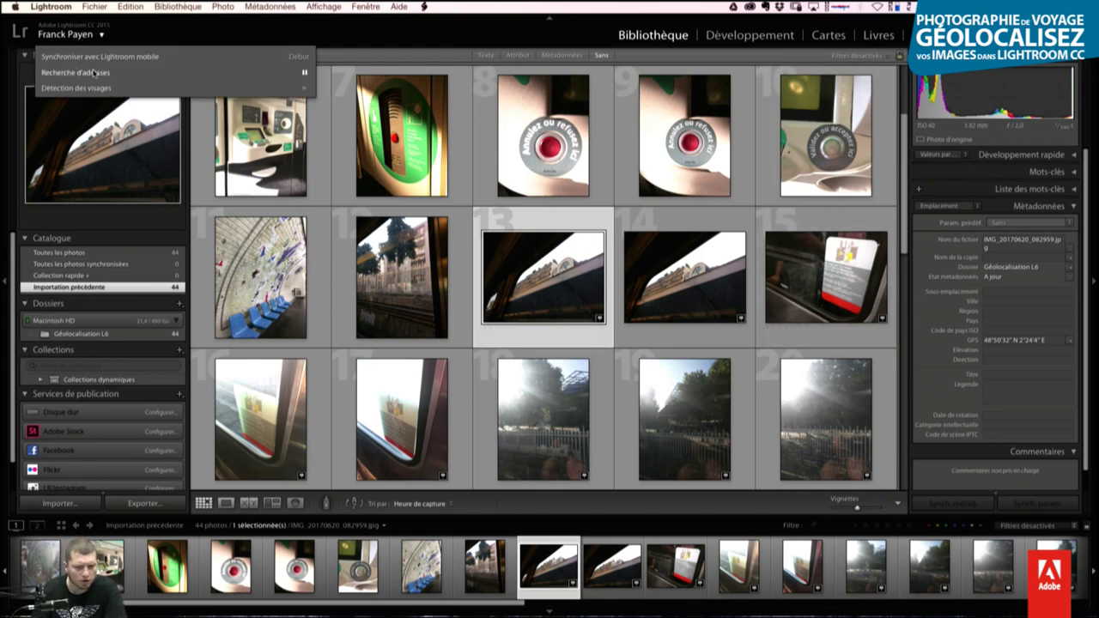
left_click(160, 34)
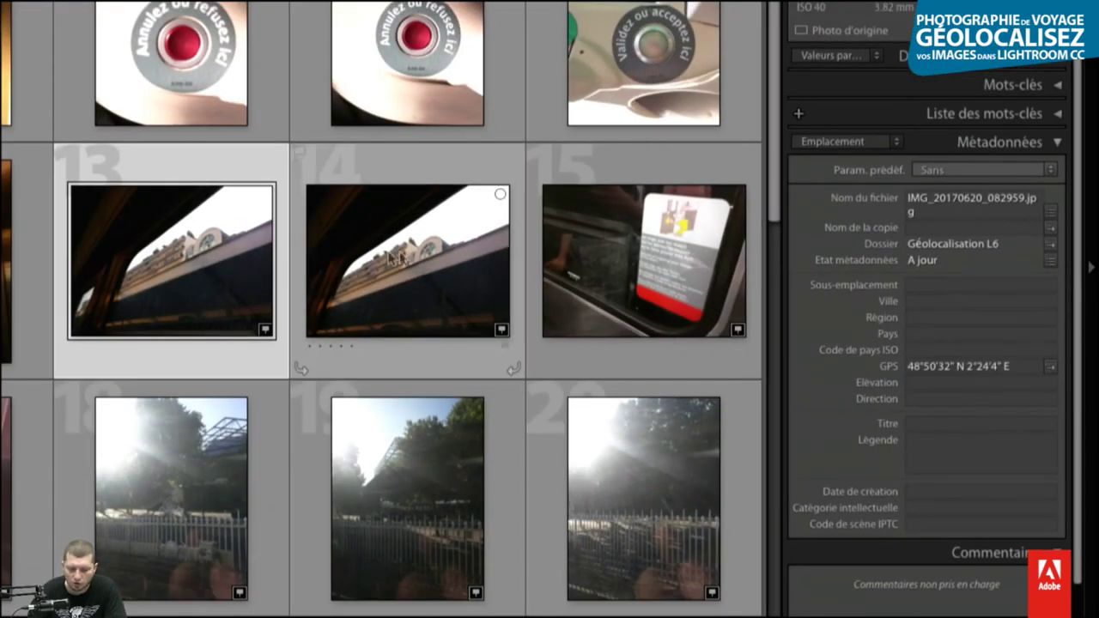
Step: Check photos 14 and 15 and the lookup status, then select all 44 photos
left_click(395, 257, "ctrl")
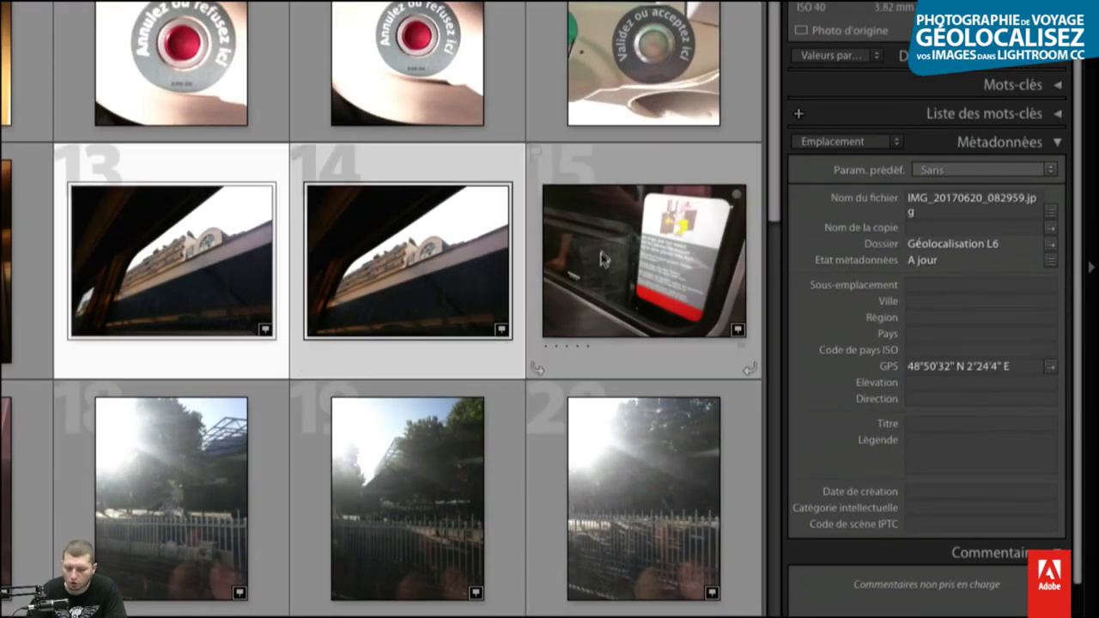
left_click(543, 244, "ctrl")
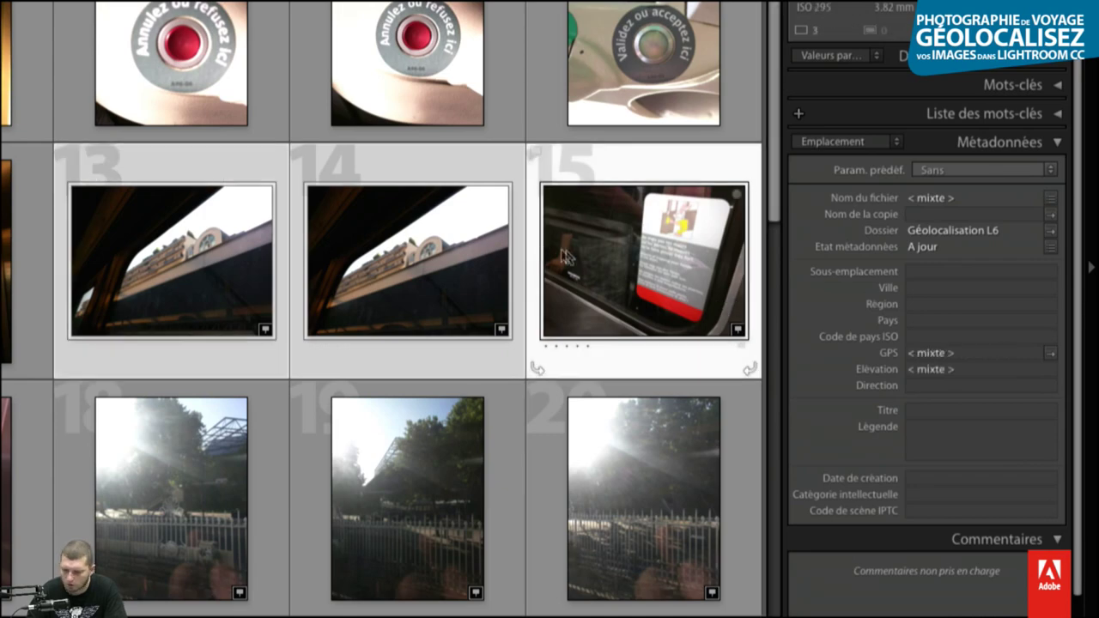
right_click(629, 256)
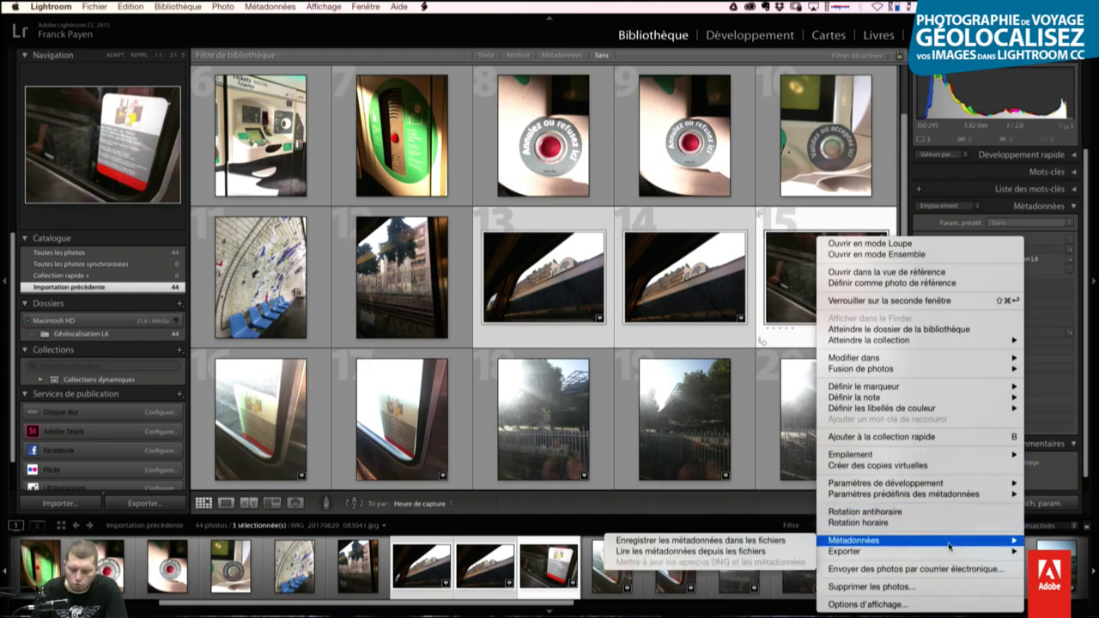
left_click(717, 291)
left_click(81, 38)
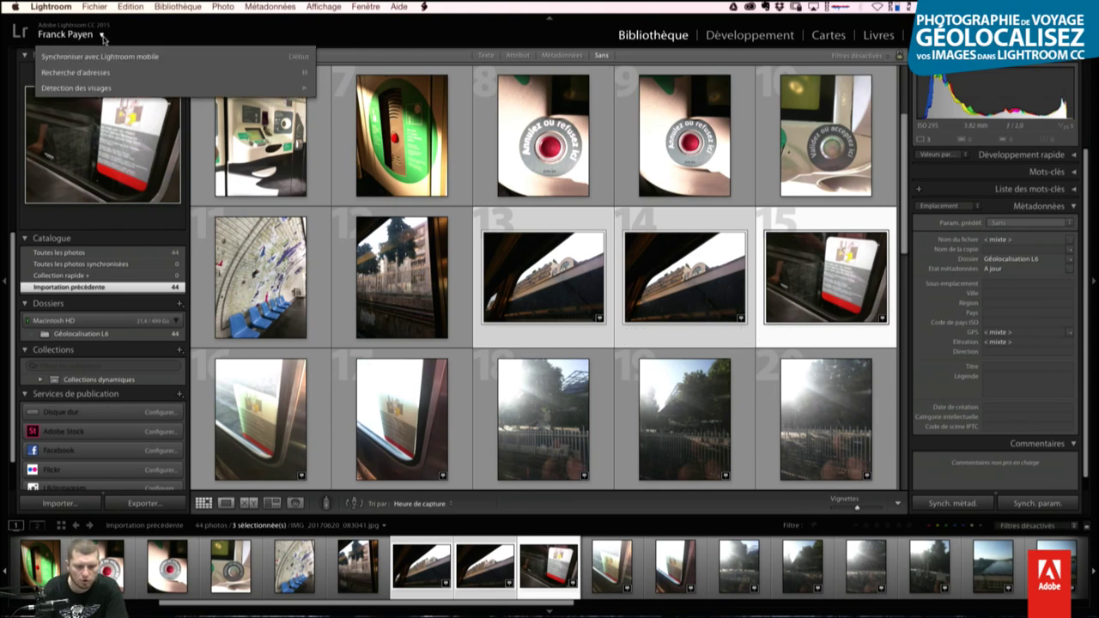
left_click(130, 40)
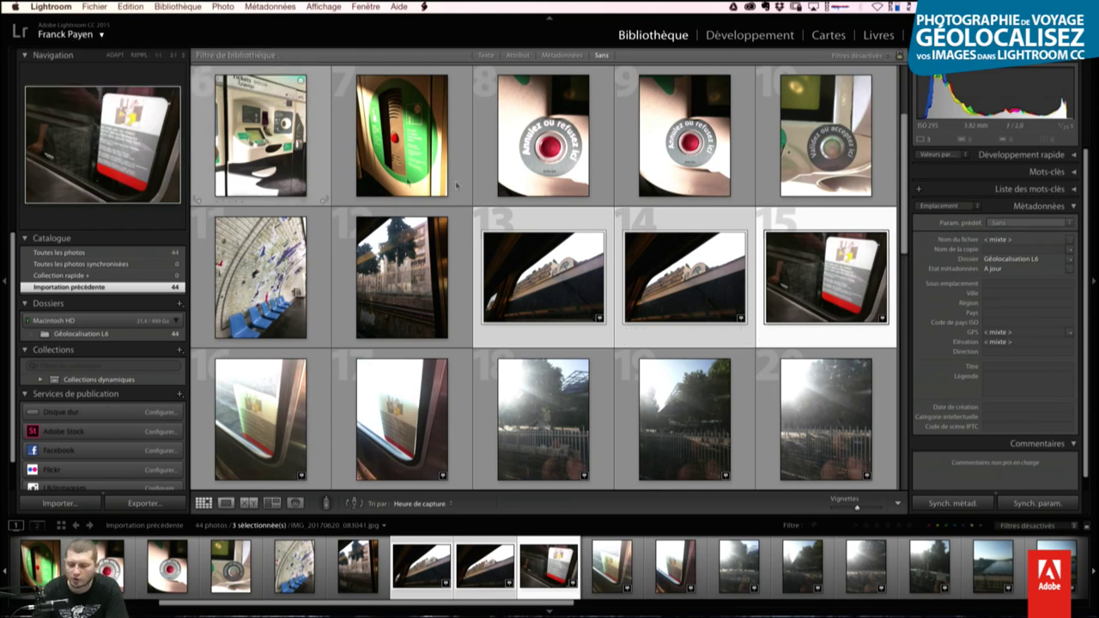
left_click(694, 277)
mouse_move(684, 277)
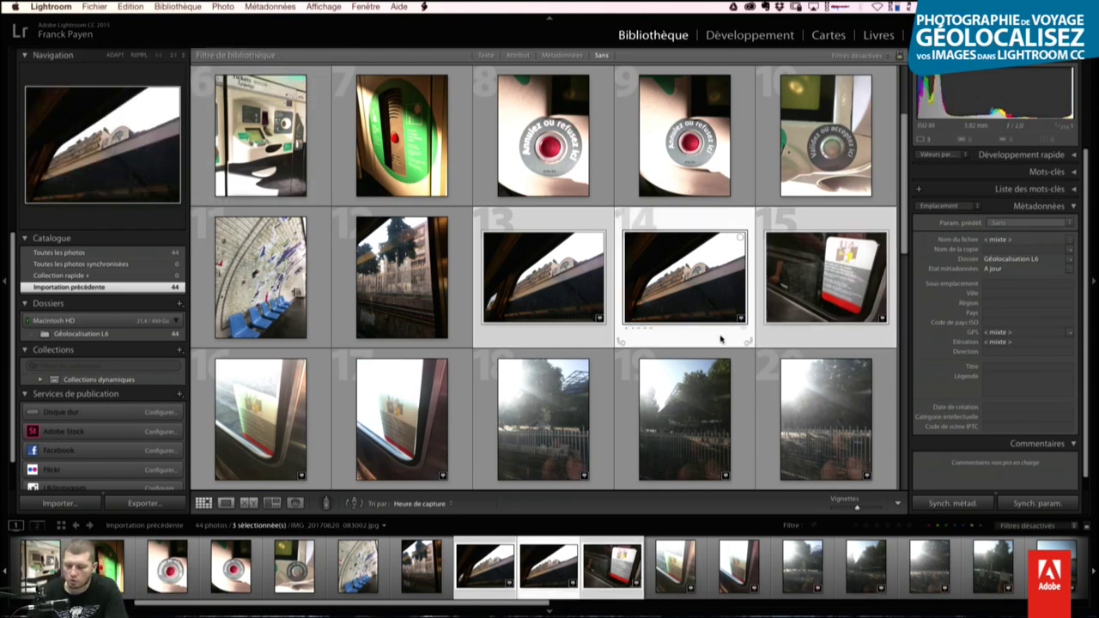
key("super+a")
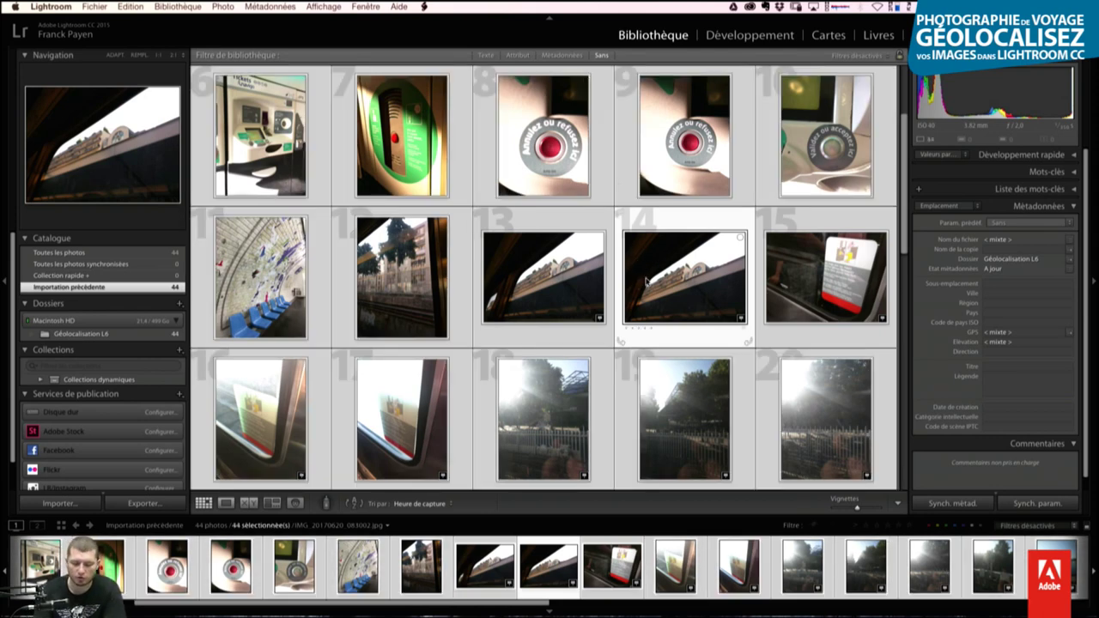
Step: Remove the 44 photos from Lightroom only and re-import them from Géolocalisation L6
key("Delete")
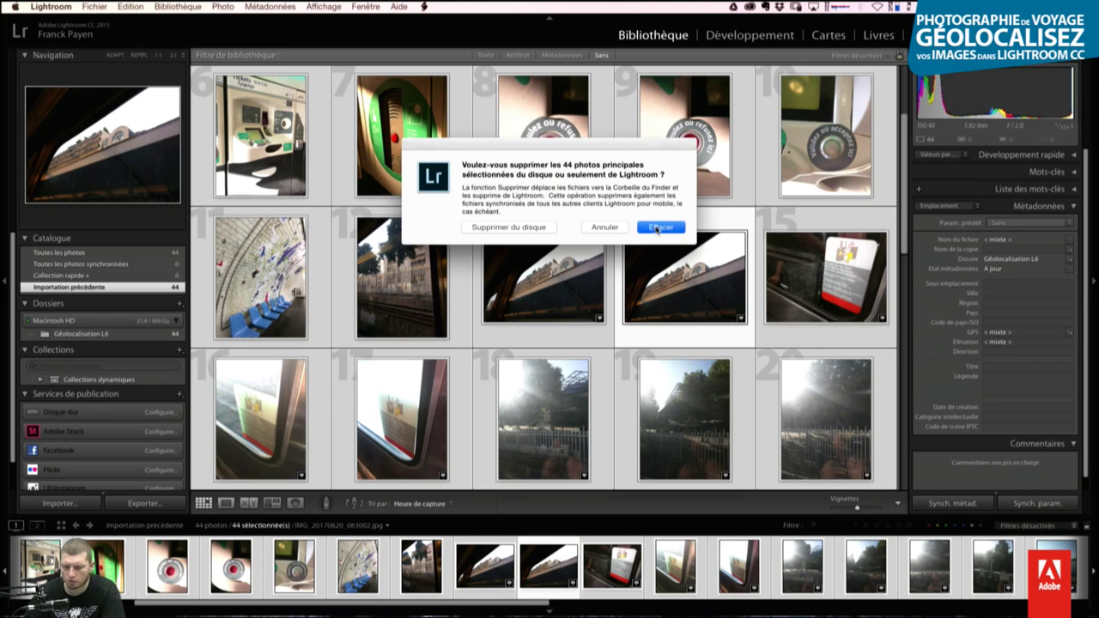
left_click(657, 228)
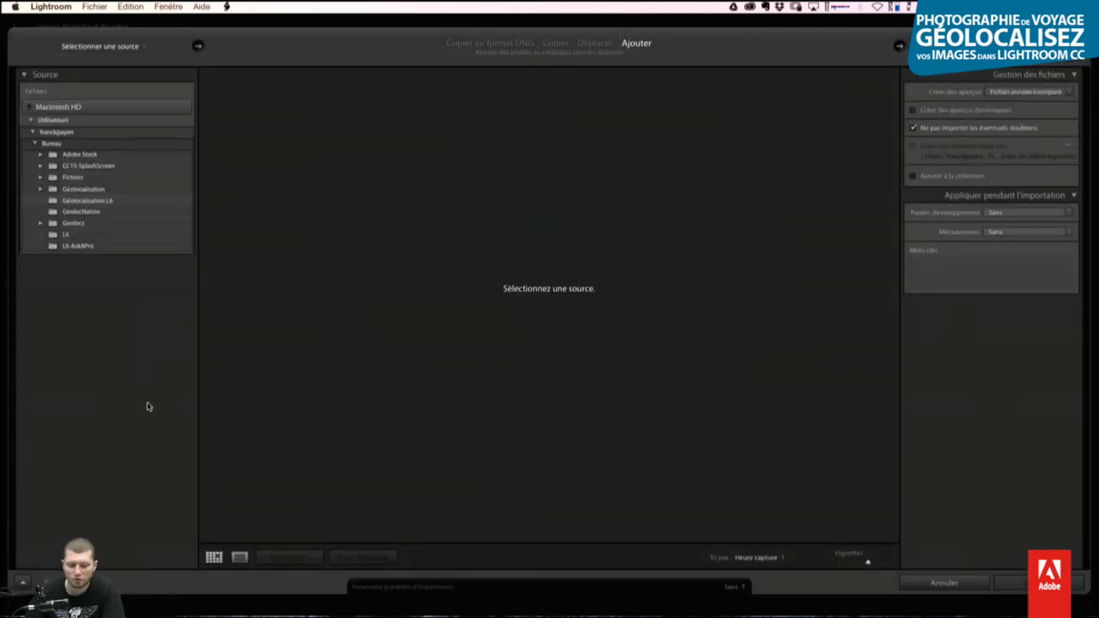
left_click(87, 200)
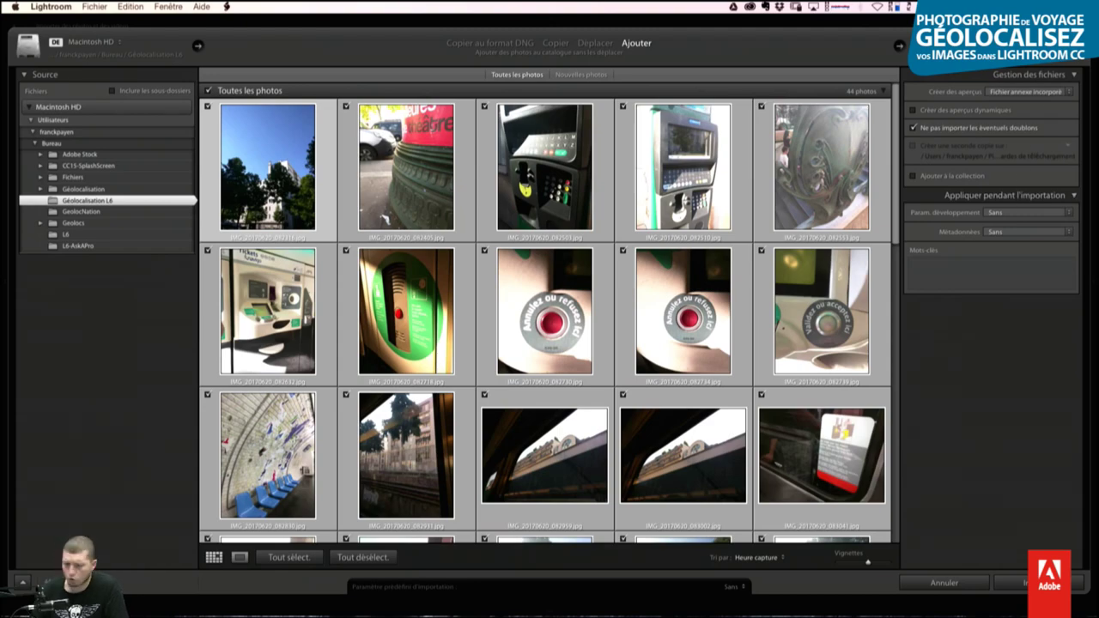
left_click(1022, 582)
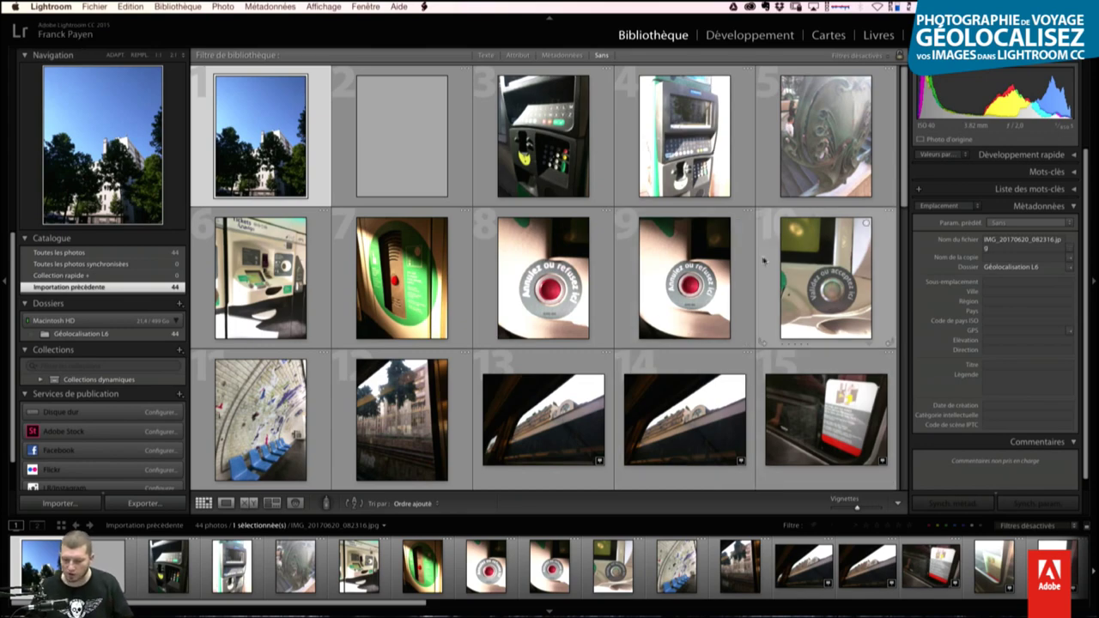
scroll(687, 292, "down", 3)
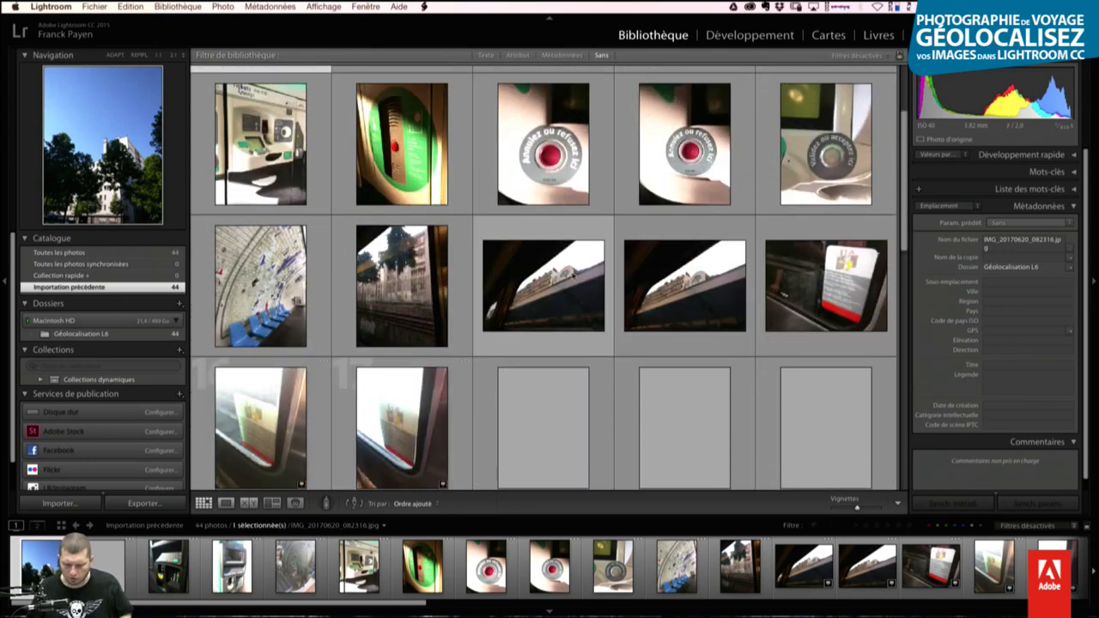
left_click(515, 262)
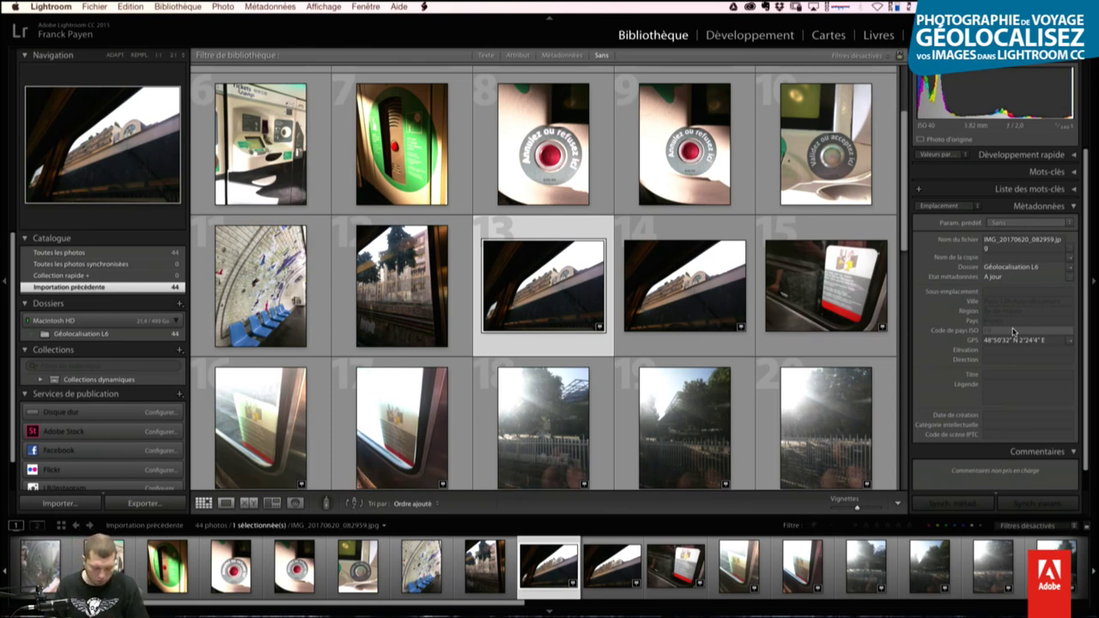
Step: Launch Vysor via Spotlight, find and grant access to the Nexus 6, then close the failed viewer
key("super+space")
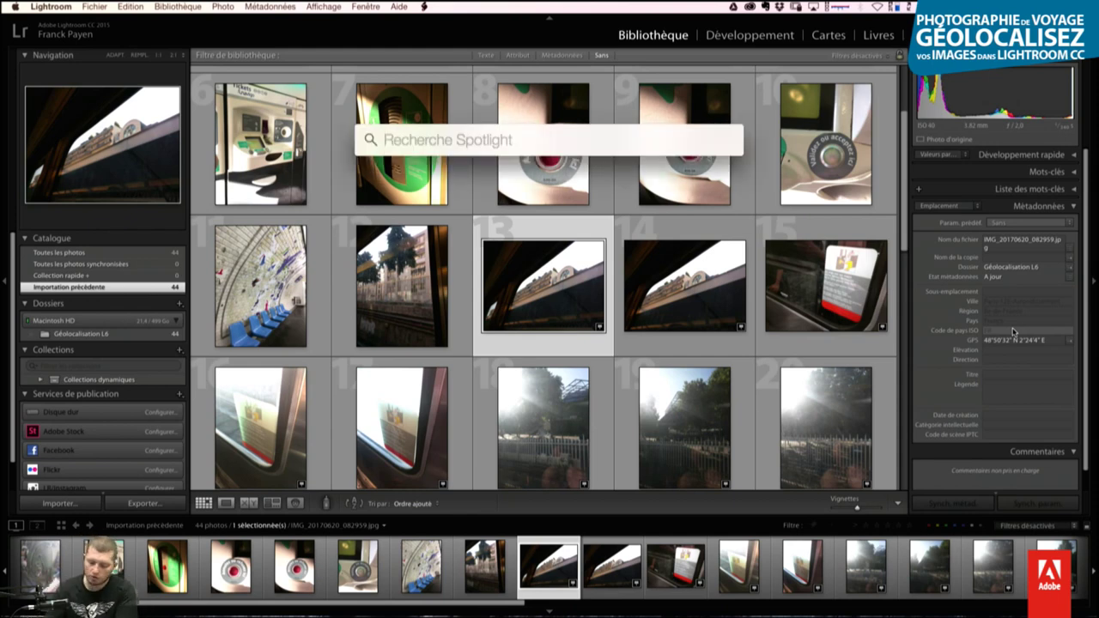
type("vysor")
key("Return")
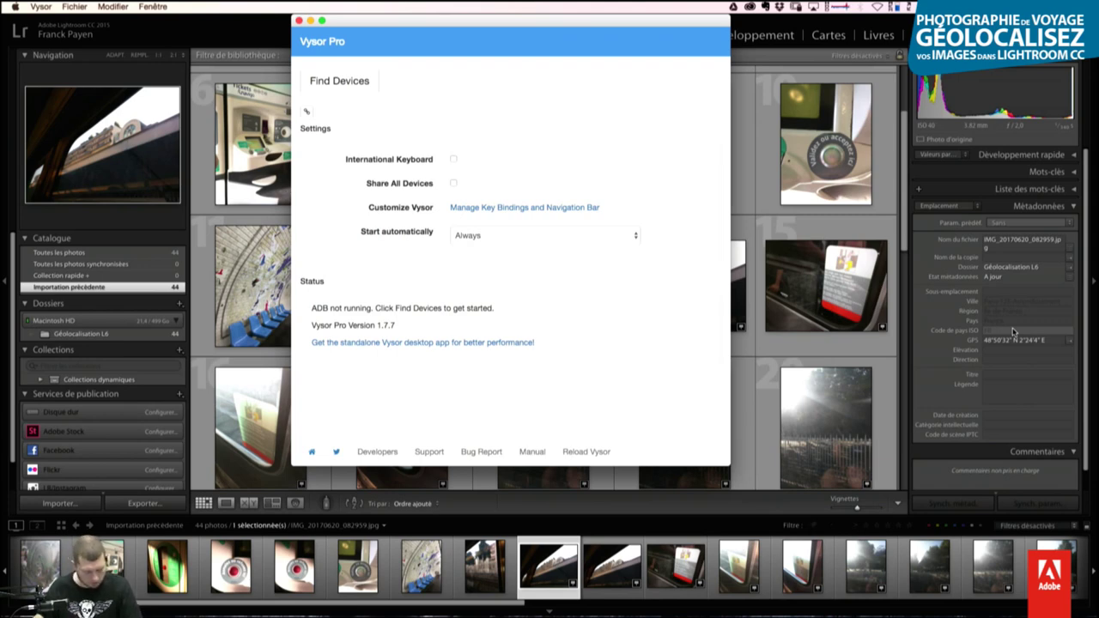
left_click(358, 86)
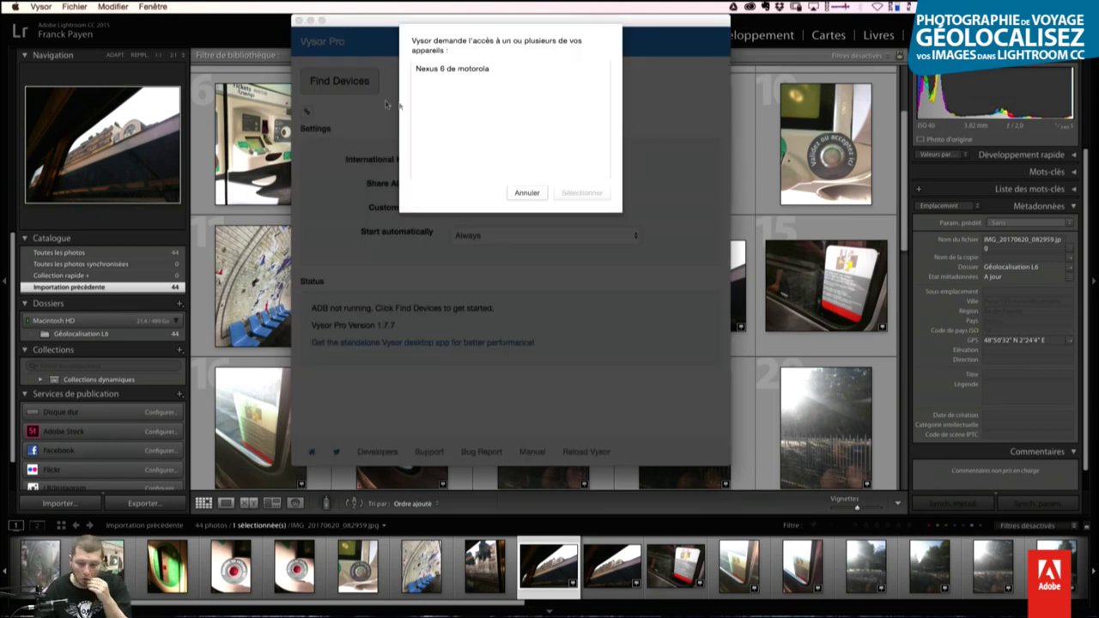
left_click(507, 69)
left_click(582, 193)
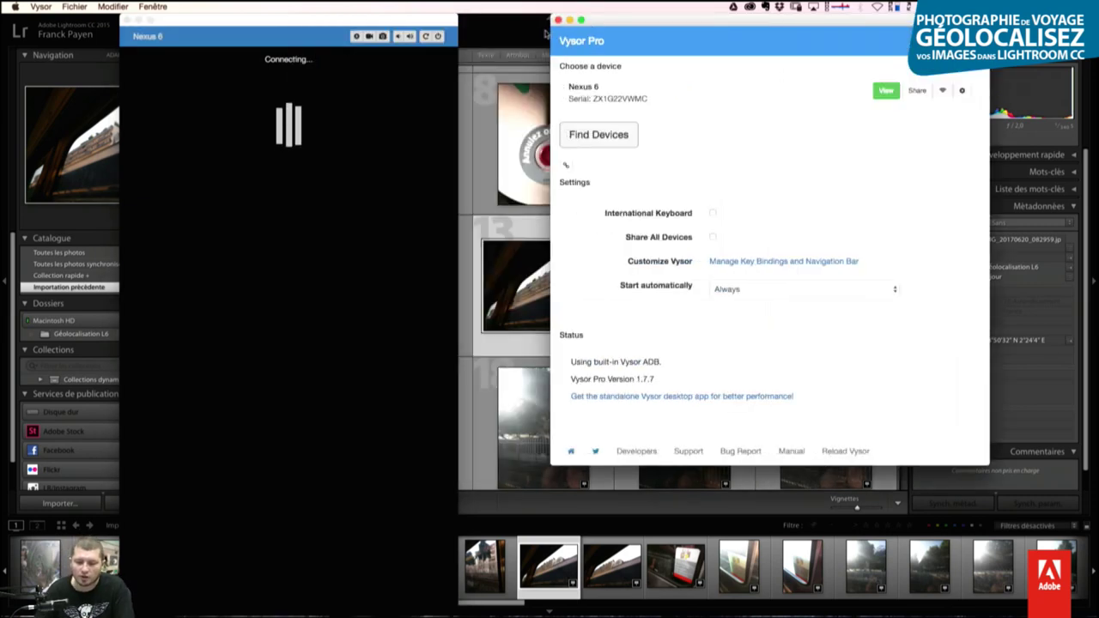
left_click(553, 16)
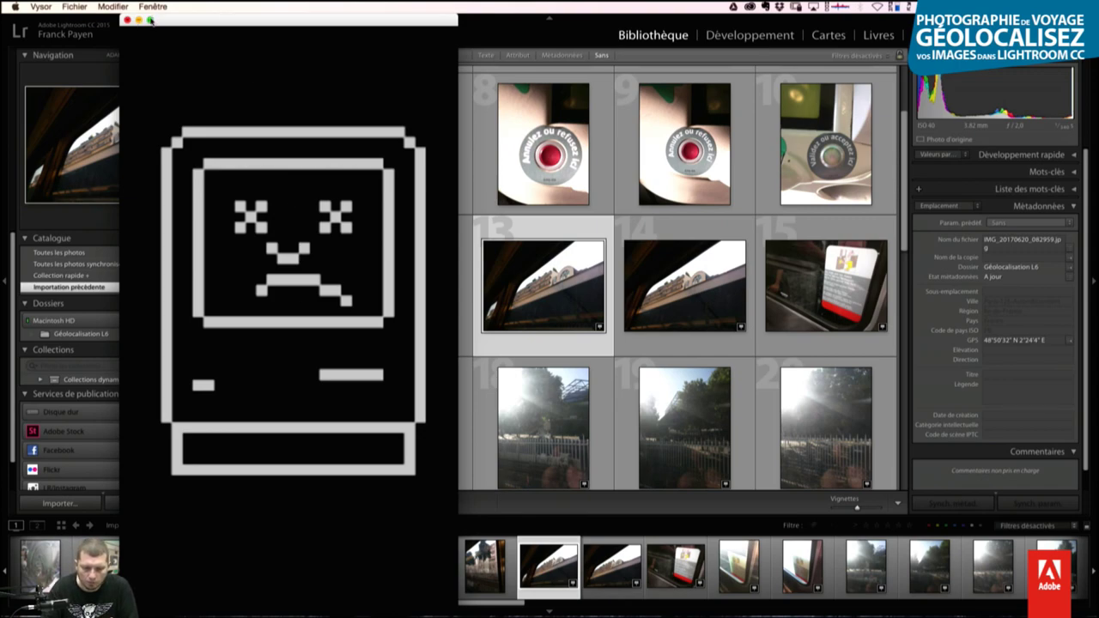
left_click(127, 19)
Step: Relaunch Vysor and reconnect the Nexus 6 so its mirroring window opens
key("super+space")
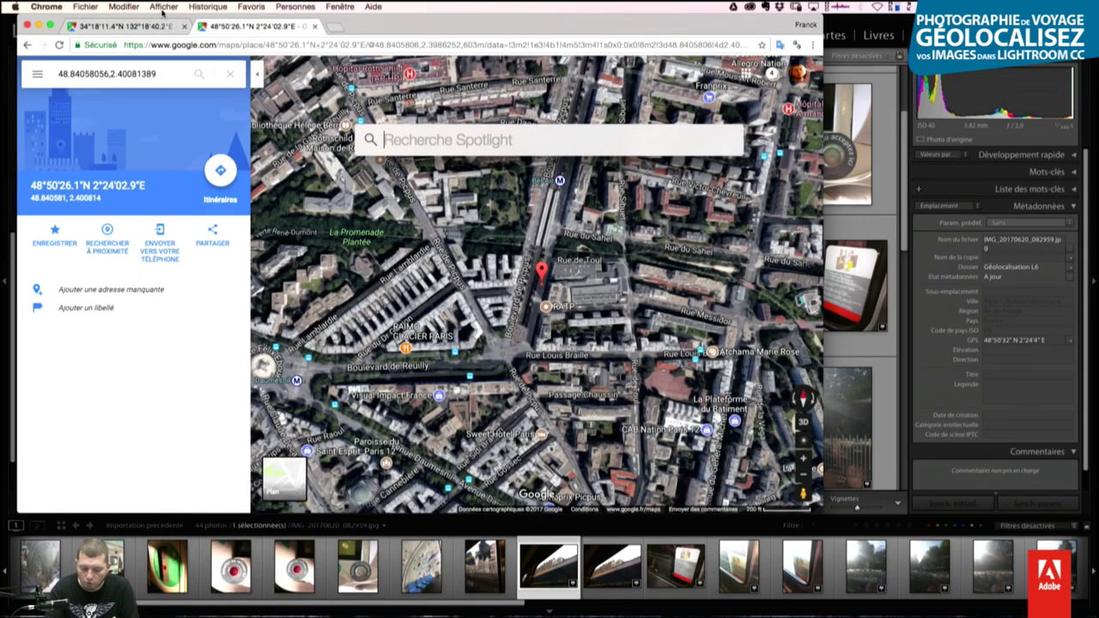
type("vysor")
key("Return")
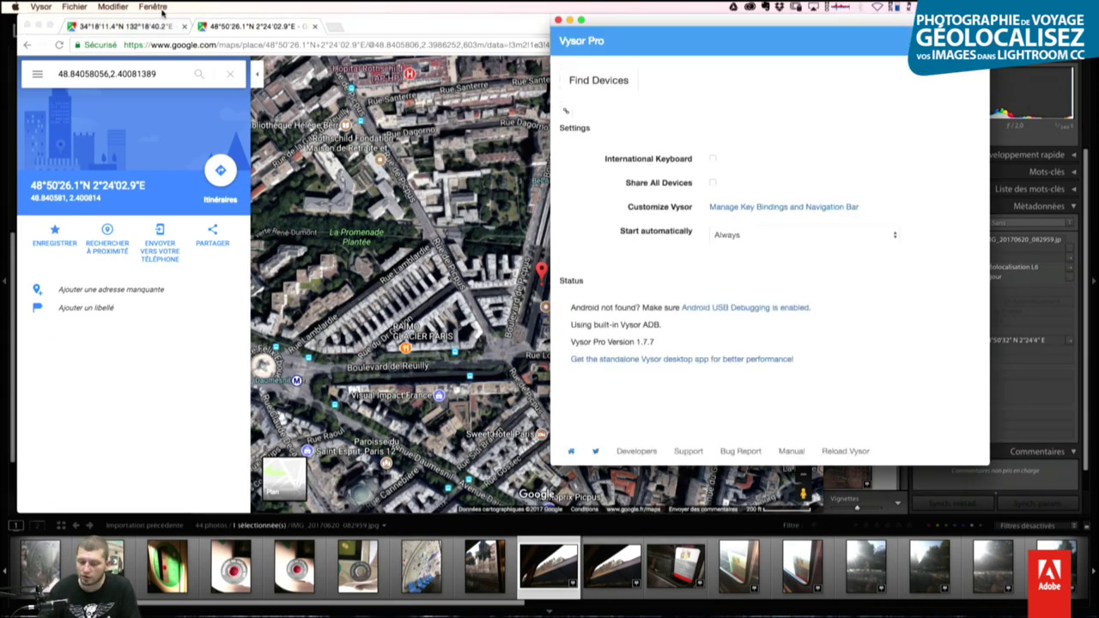
left_click(601, 84)
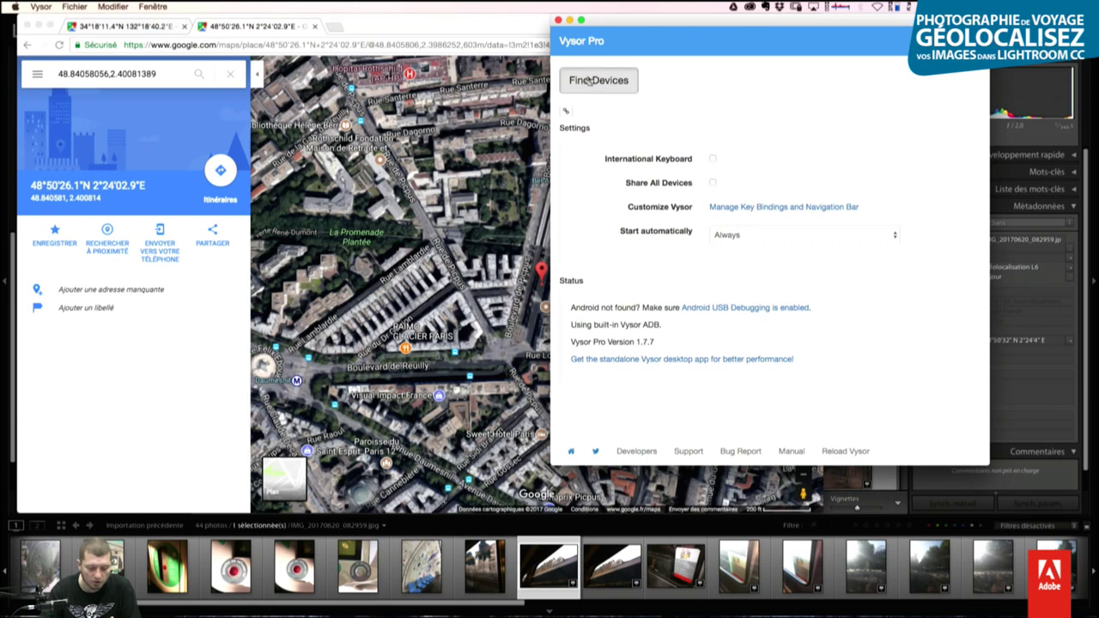
left_click(720, 68)
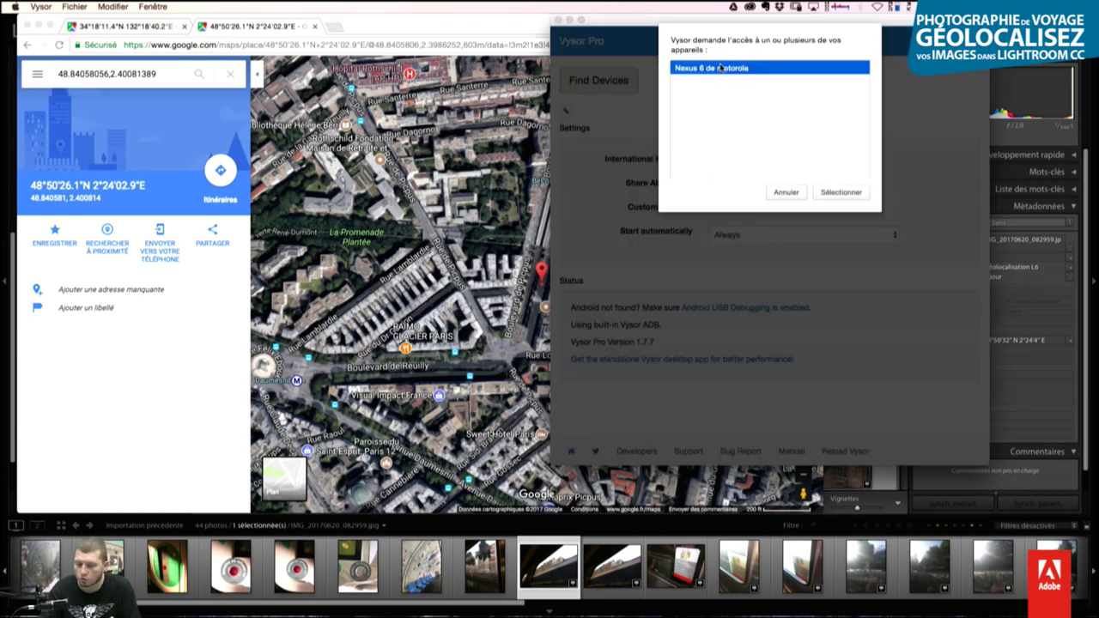
left_click(839, 191)
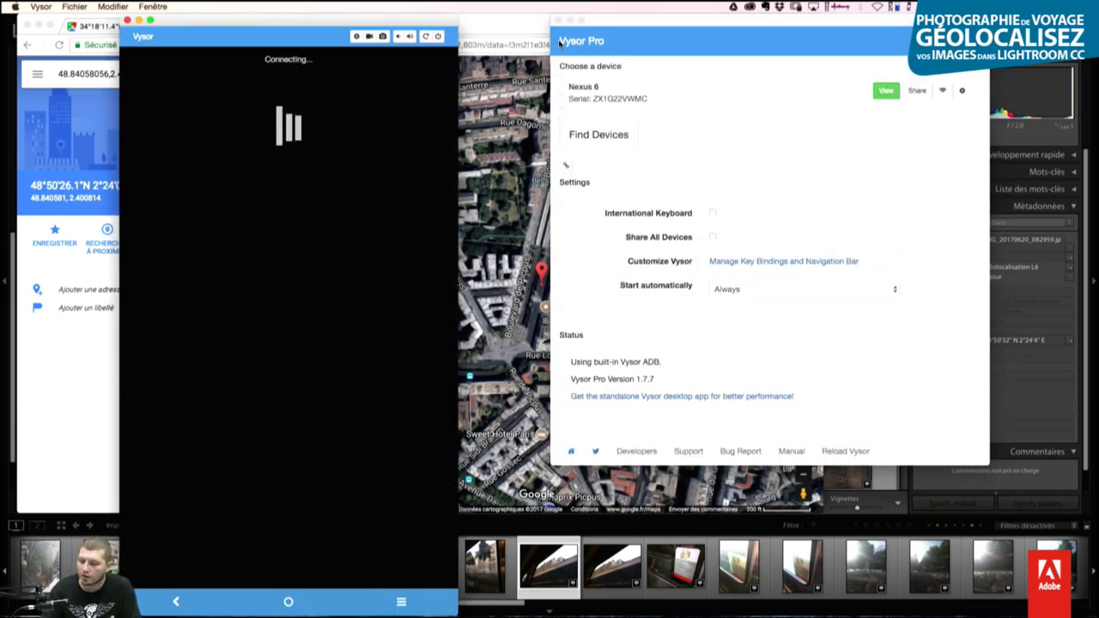
left_click(559, 34)
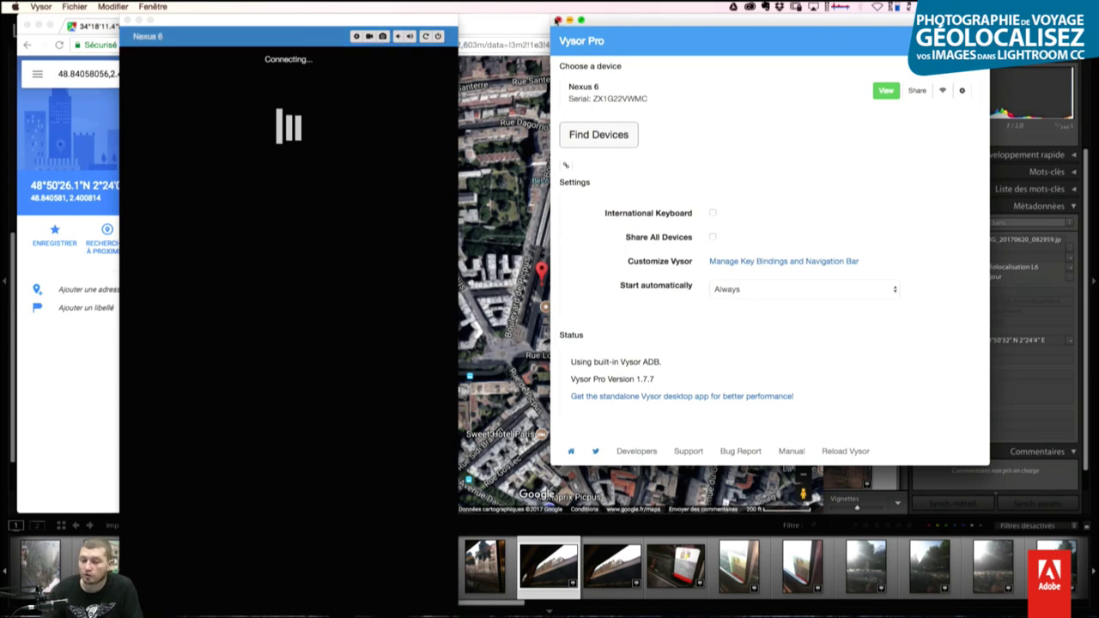
left_click(557, 19)
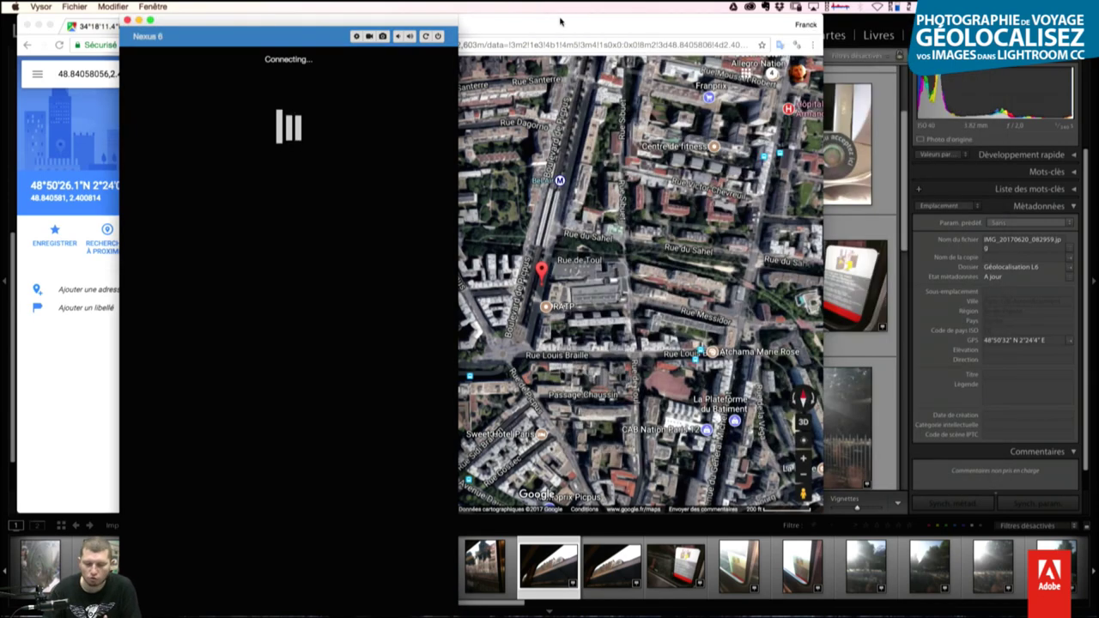
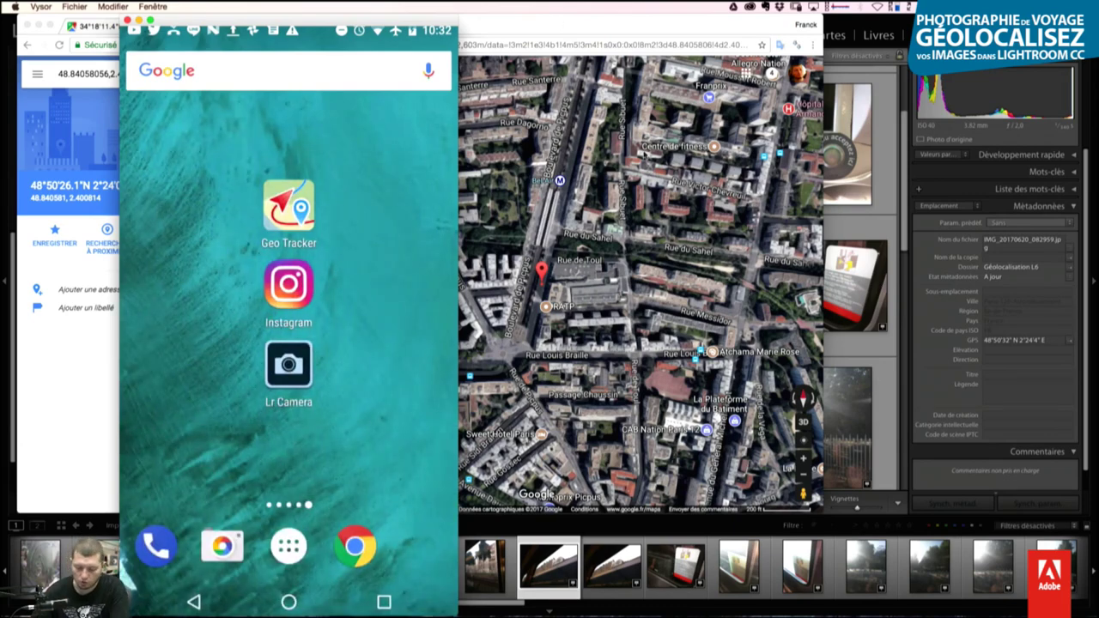
Step: Cycle the app switcher away from Google Maps and the phone mirror to reach Finder
key("super+Tab")
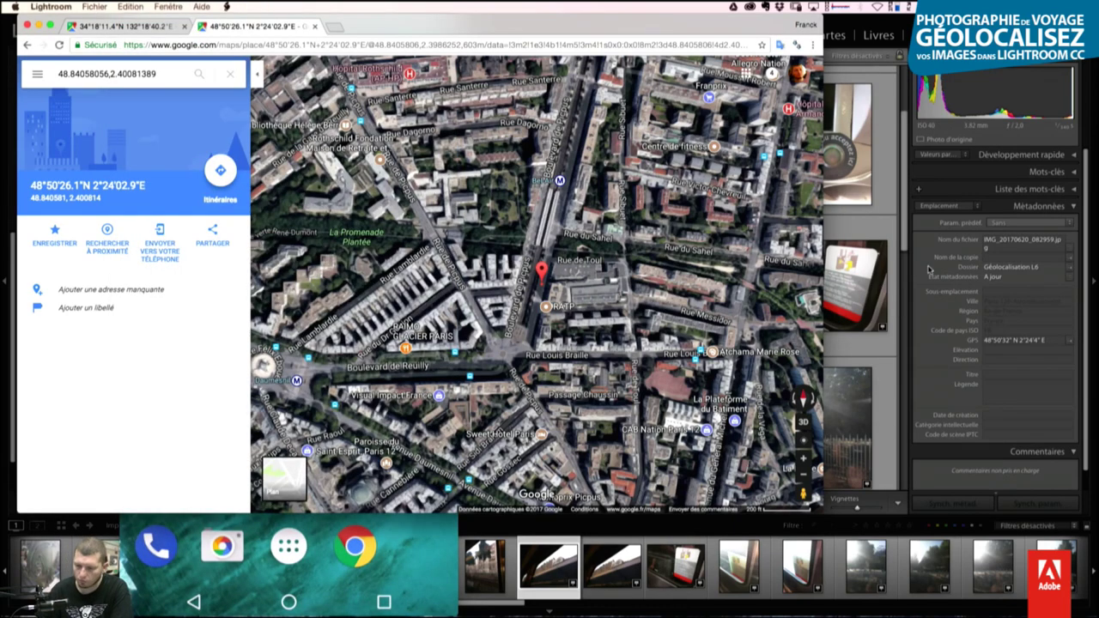
key("super+Tab")
key("super+Tab")
key("super+shift+Tab")
key("super+Tab")
key("super+Tab")
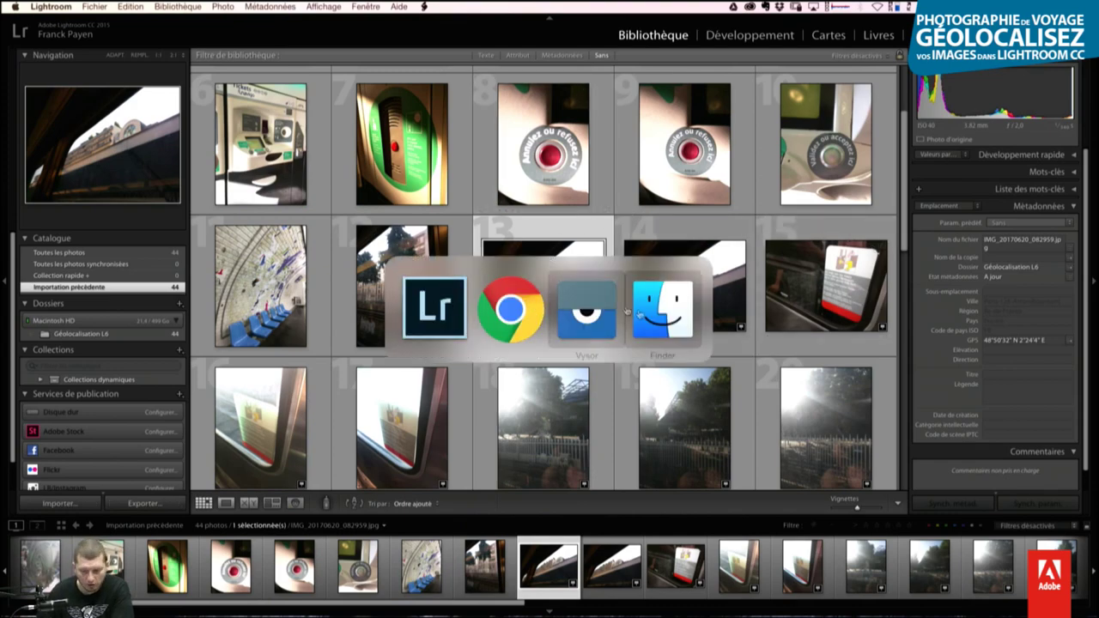
key("super+Tab")
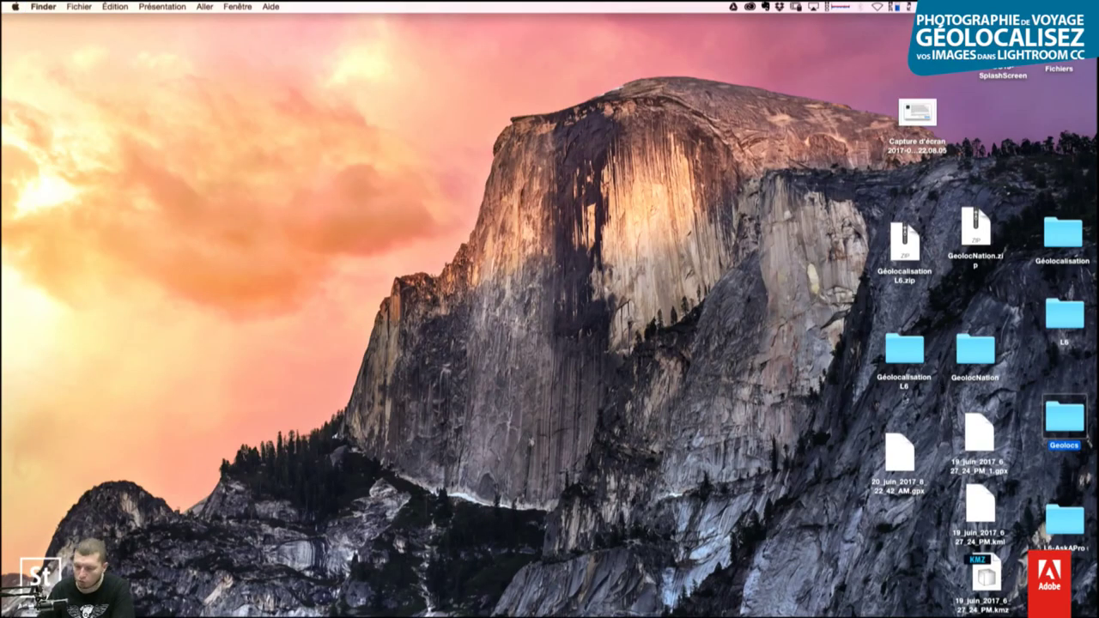
Step: Select the 20_juin_2017_8_22_42_AM.gpx file on the desktop, then return to Lightroom
left_click(901, 434)
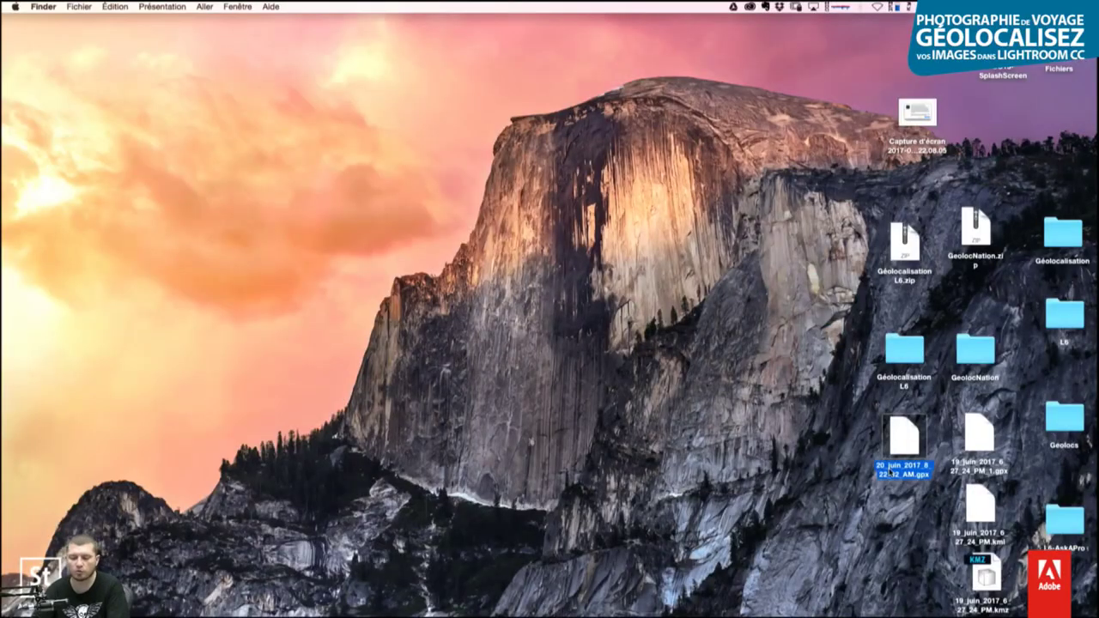
key("super+Tab")
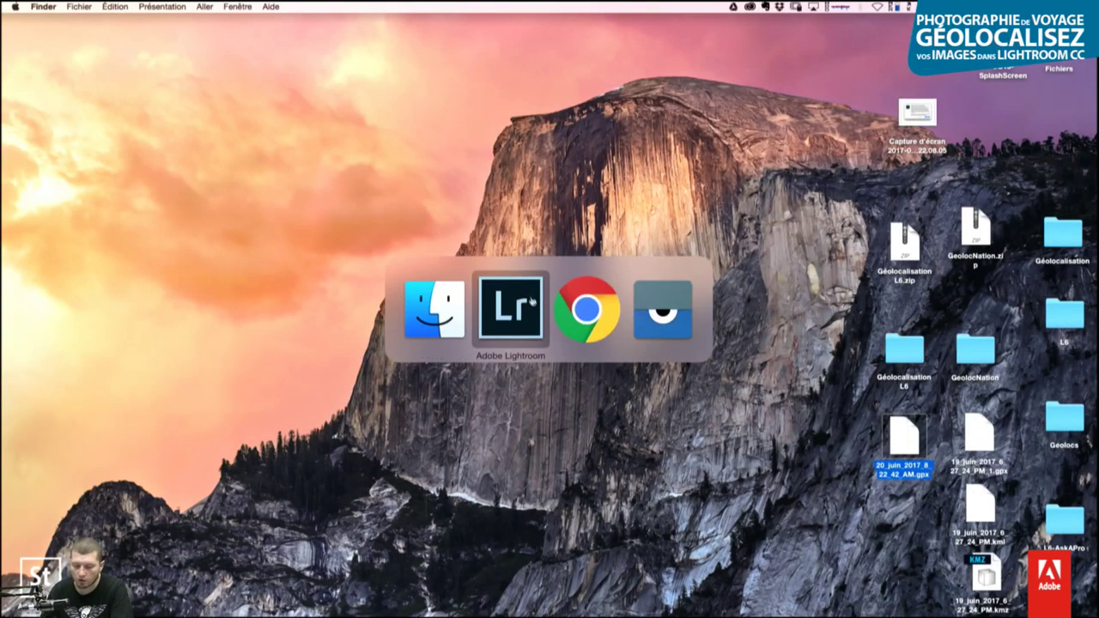
mouse_move(402, 146)
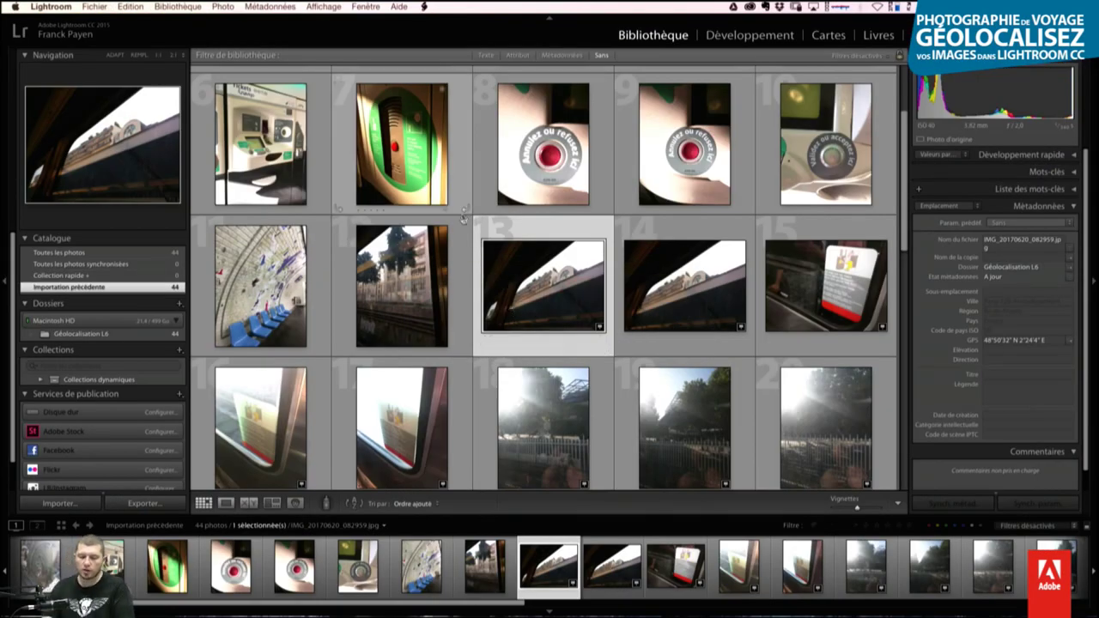
Step: Load the 20_juin_2017_8_22_42_AM.gpx track log onto the map in the Cartes module
left_click(828, 35)
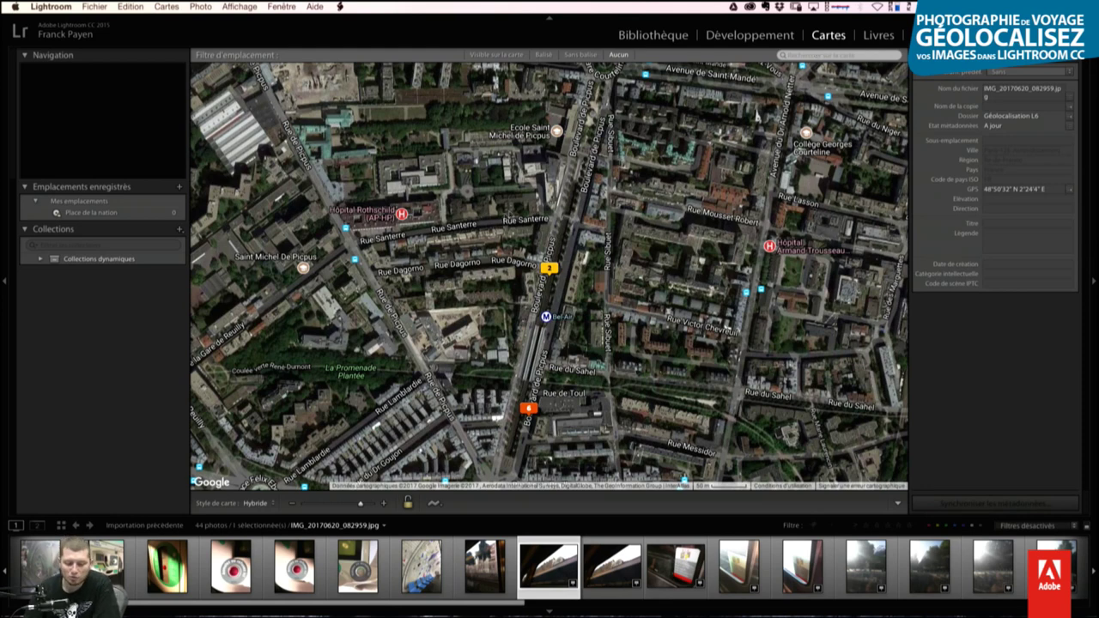
left_click(434, 505)
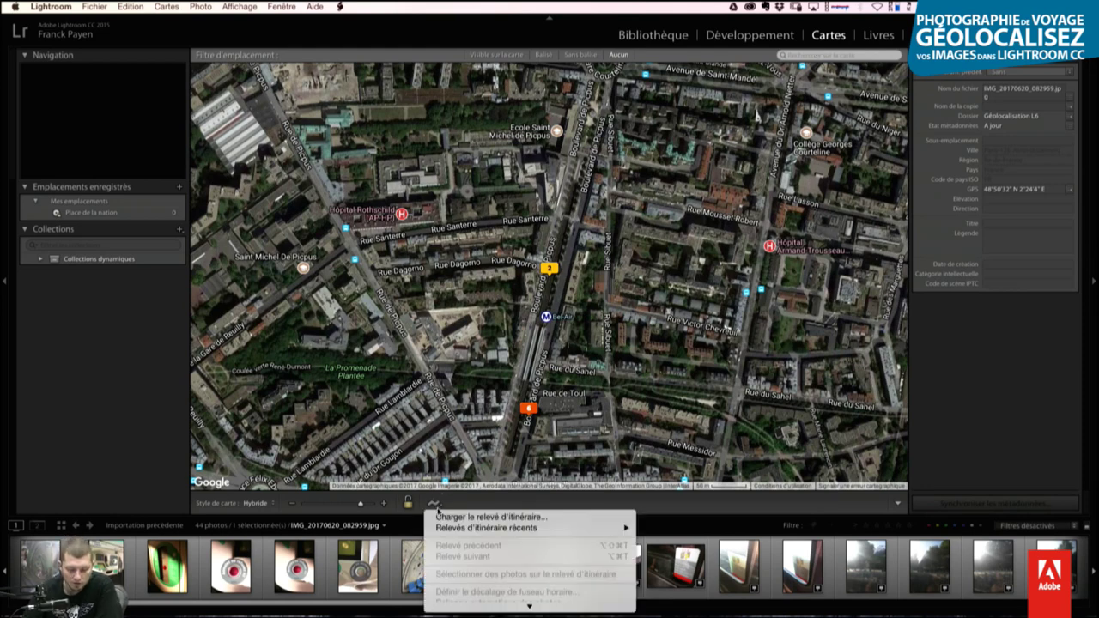
left_click(460, 518)
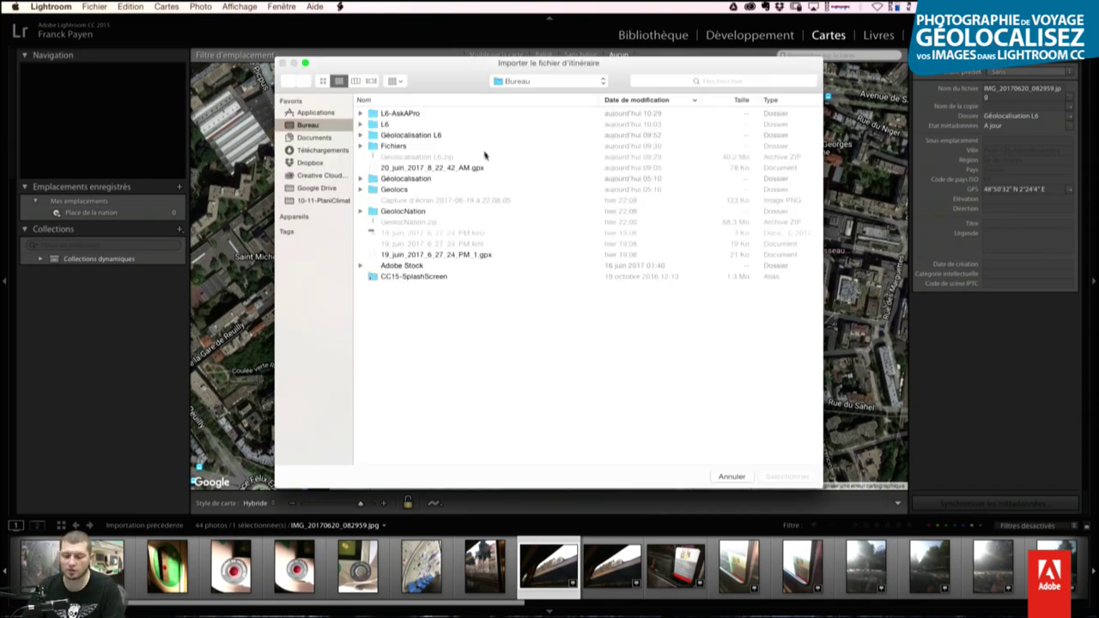
left_click(471, 170)
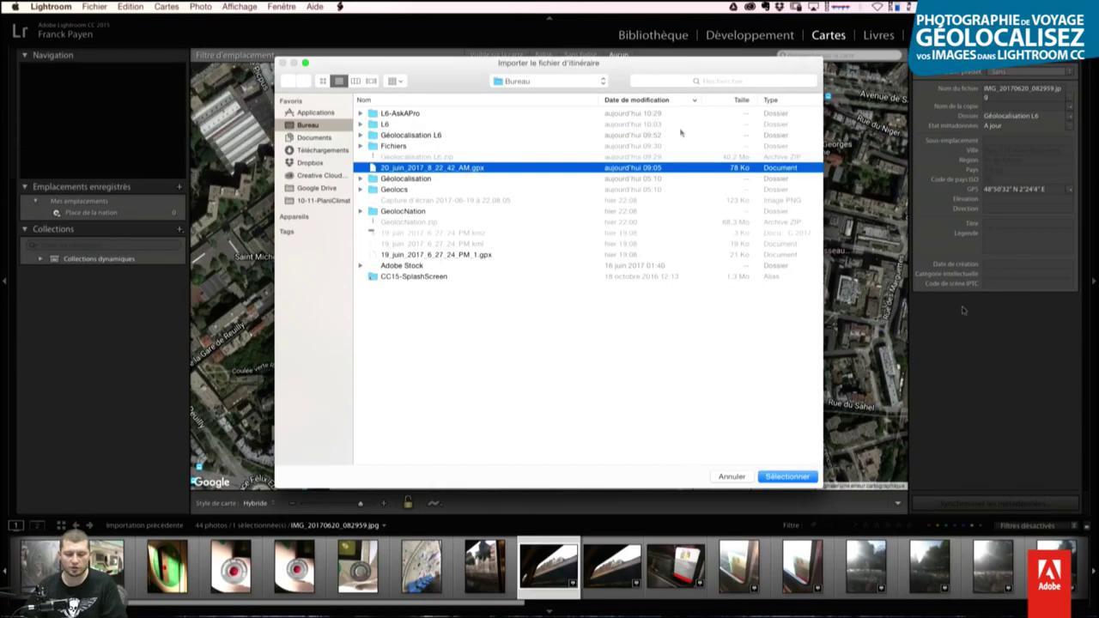
left_click(798, 479)
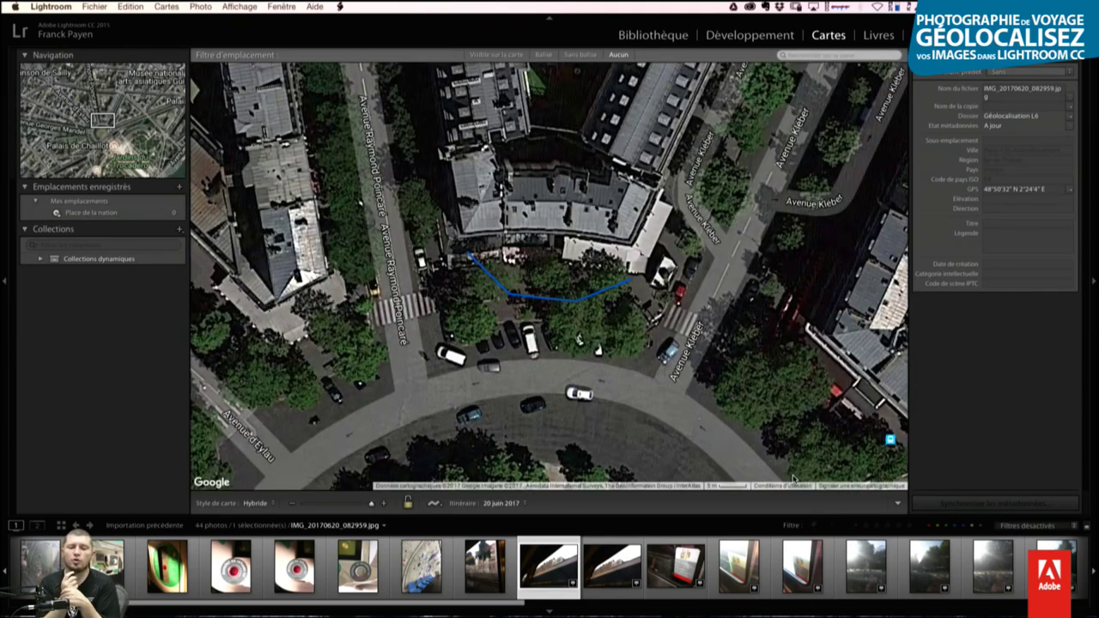
Step: Zoom the map out and switch the map style to Plan
left_click(290, 504)
left_click(290, 505)
left_click(290, 507)
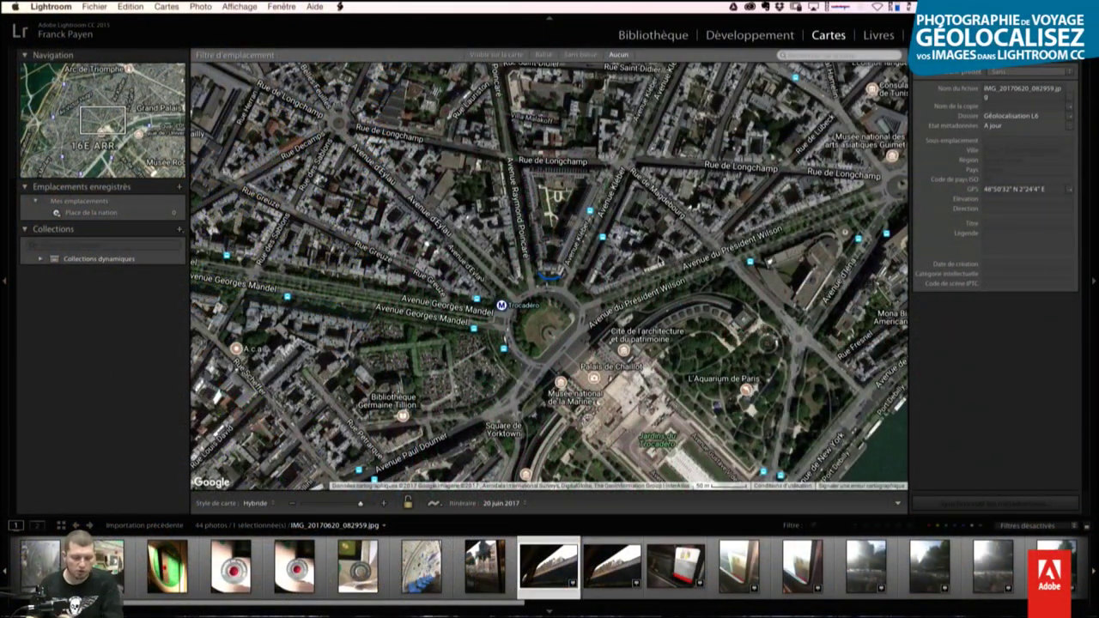
left_click(261, 505)
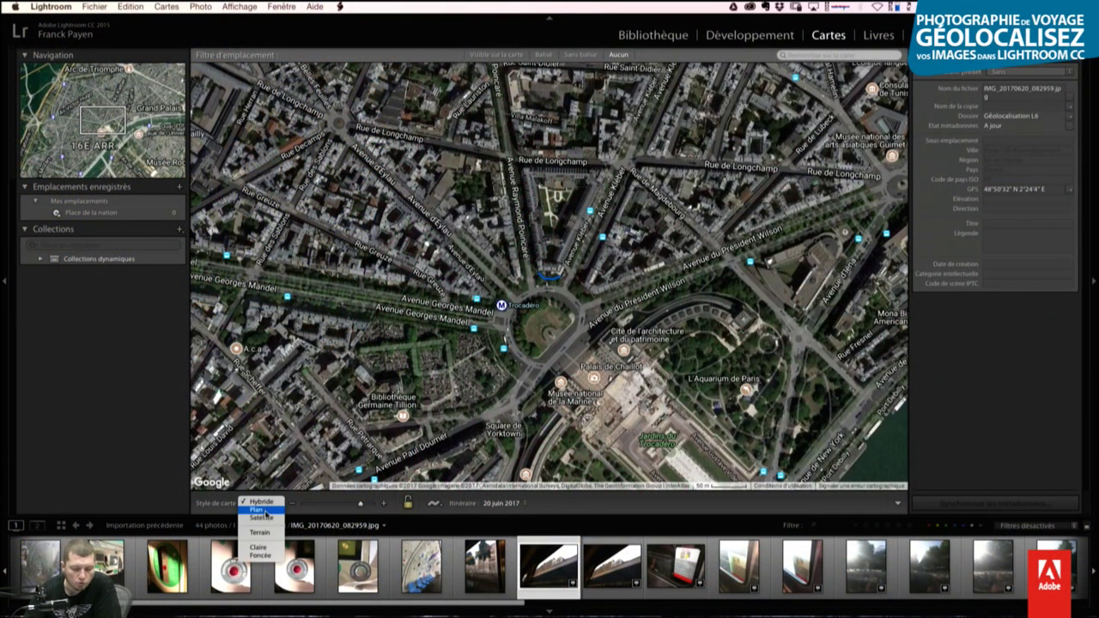
left_click(250, 516)
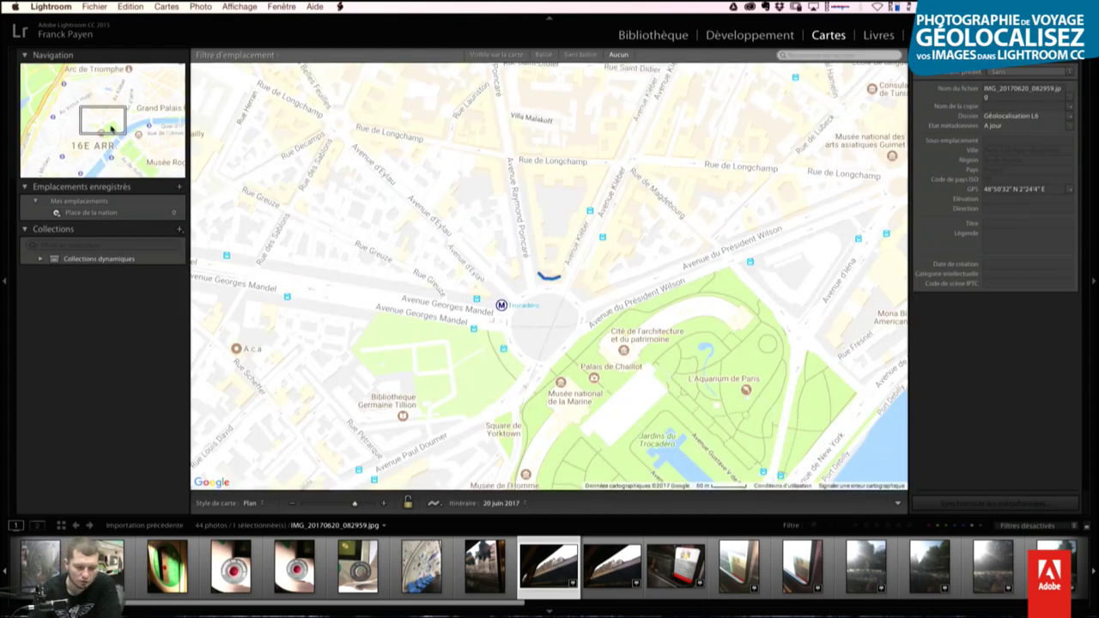
Step: Pan and zoom the map out to bring central Paris into view
left_click_drag(111, 127, 106, 120)
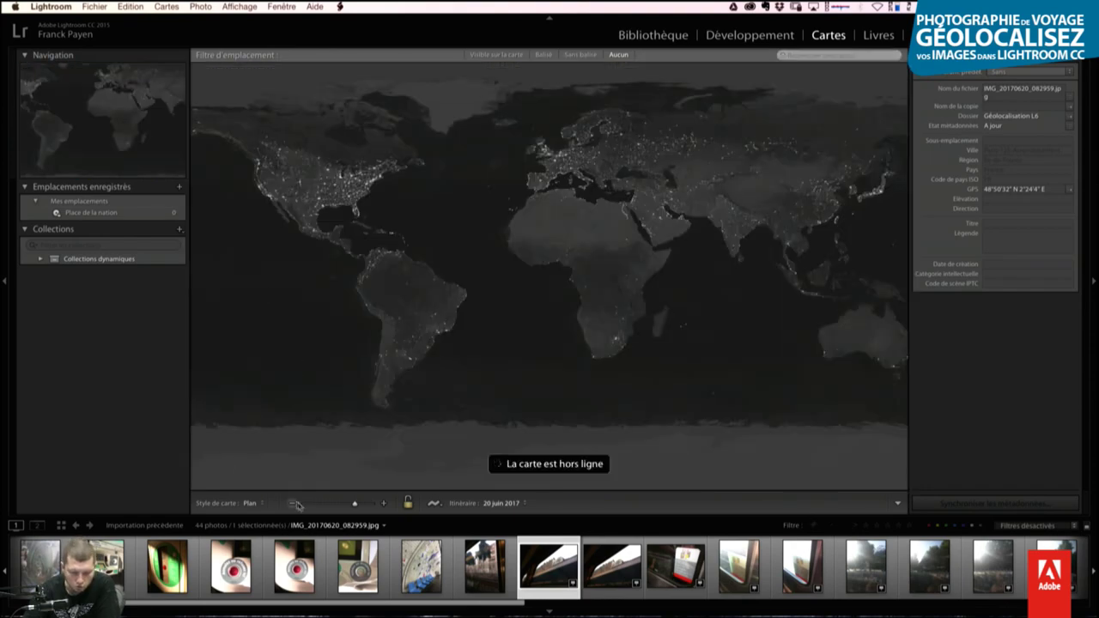
left_click(292, 505)
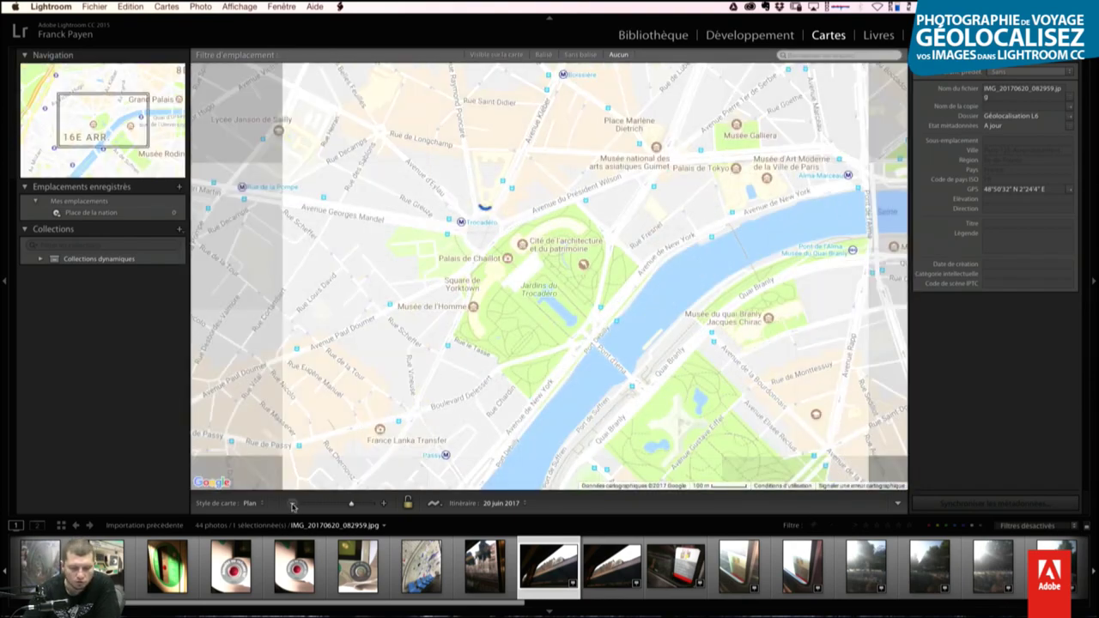
left_click(292, 505)
left_click(292, 505)
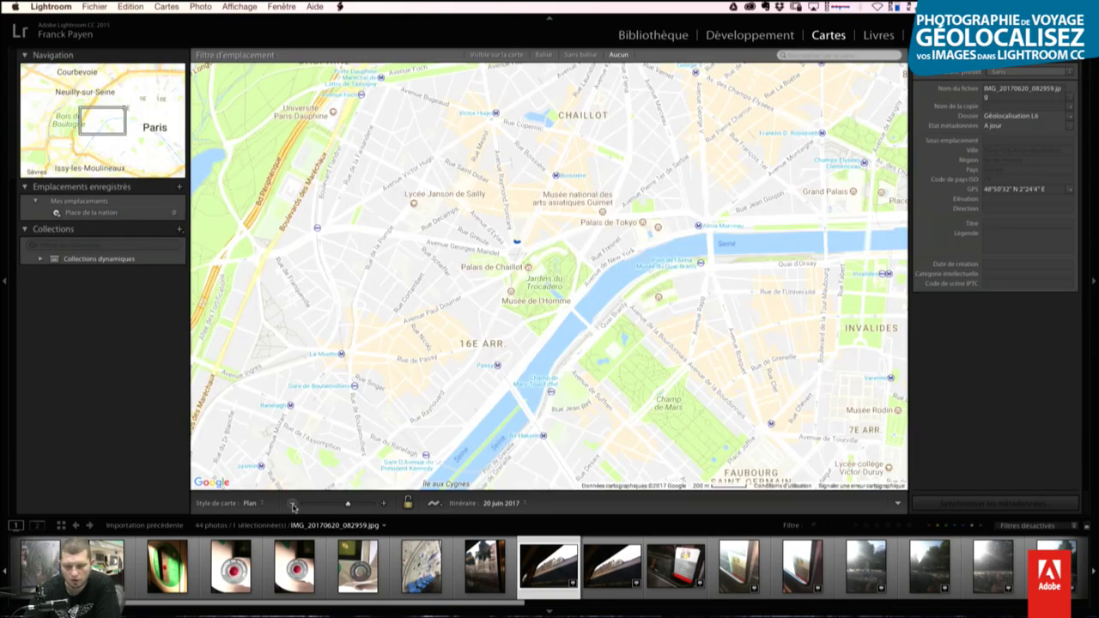
left_click(292, 505)
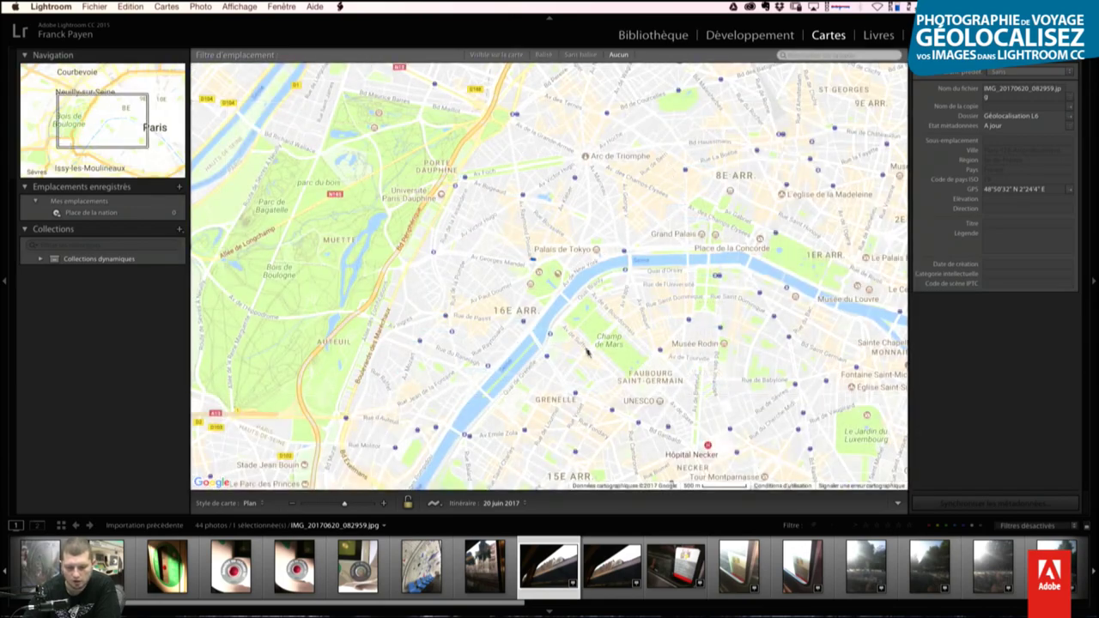
left_click_drag(589, 352, 411, 290)
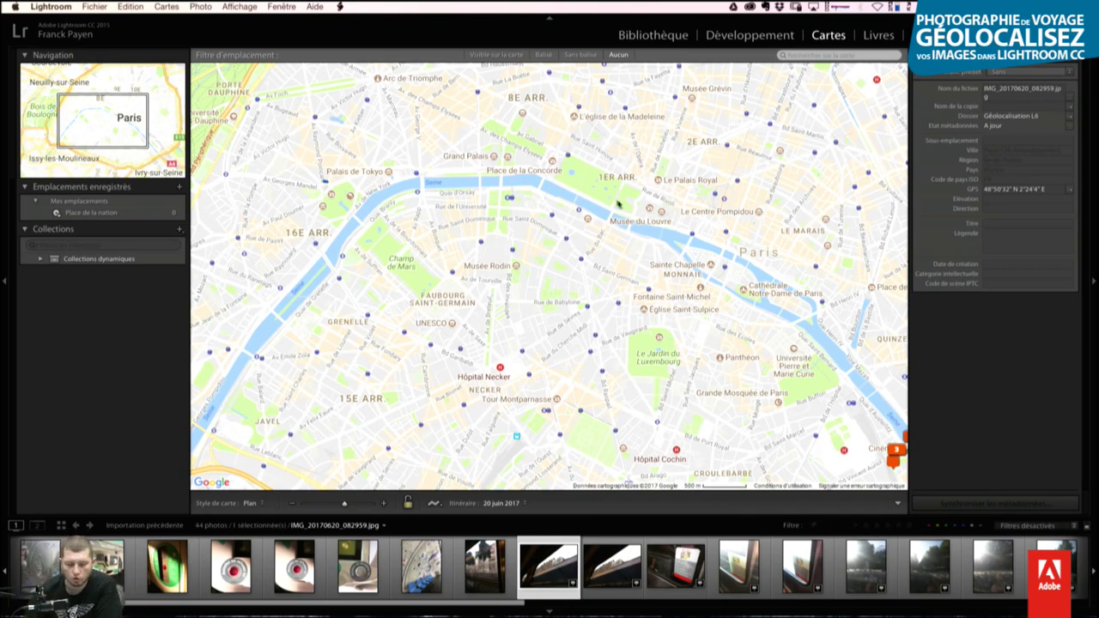
mouse_move(536, 223)
left_mouse_down()
mouse_move(498, 210)
mouse_move(511, 170)
left_mouse_up()
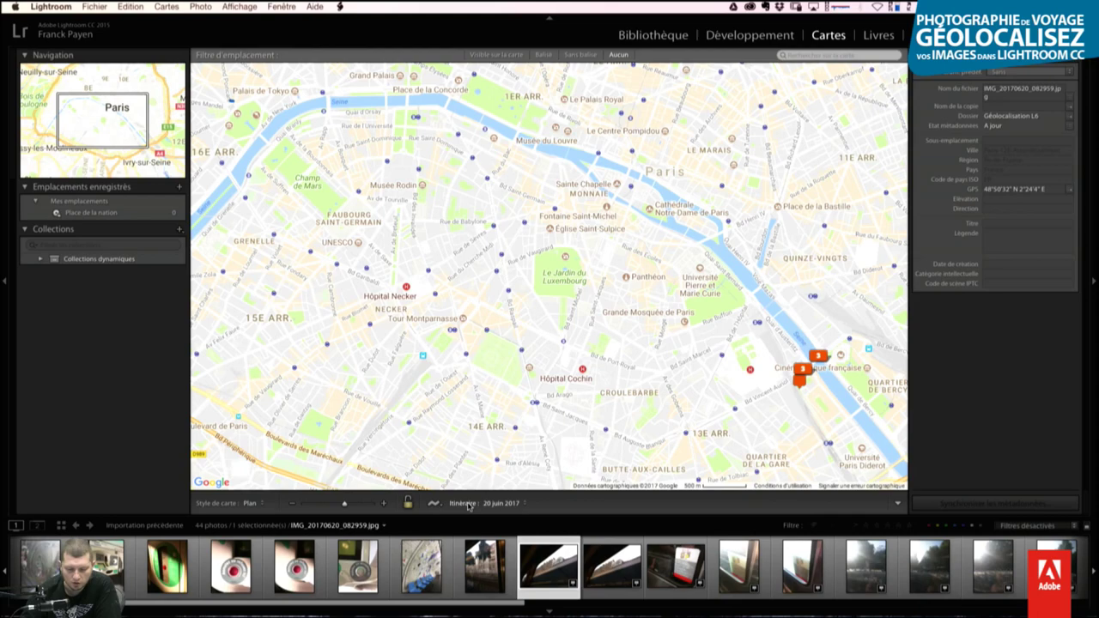
Step: Set the itinerary to Toutes les pistes so all five tracks show at once
left_click(469, 505)
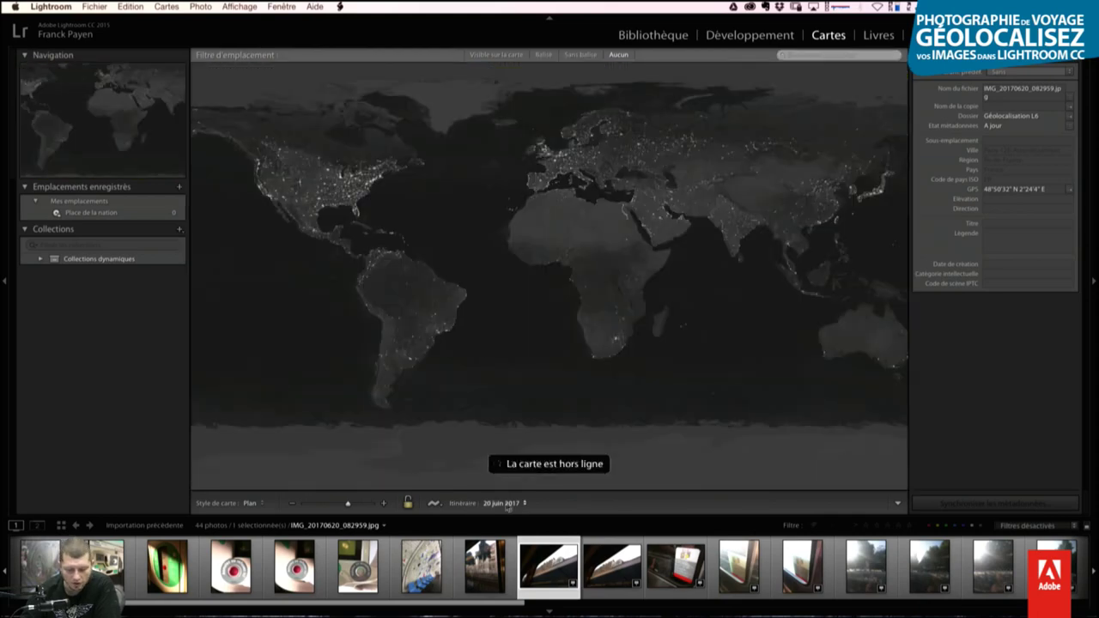
left_click(522, 504)
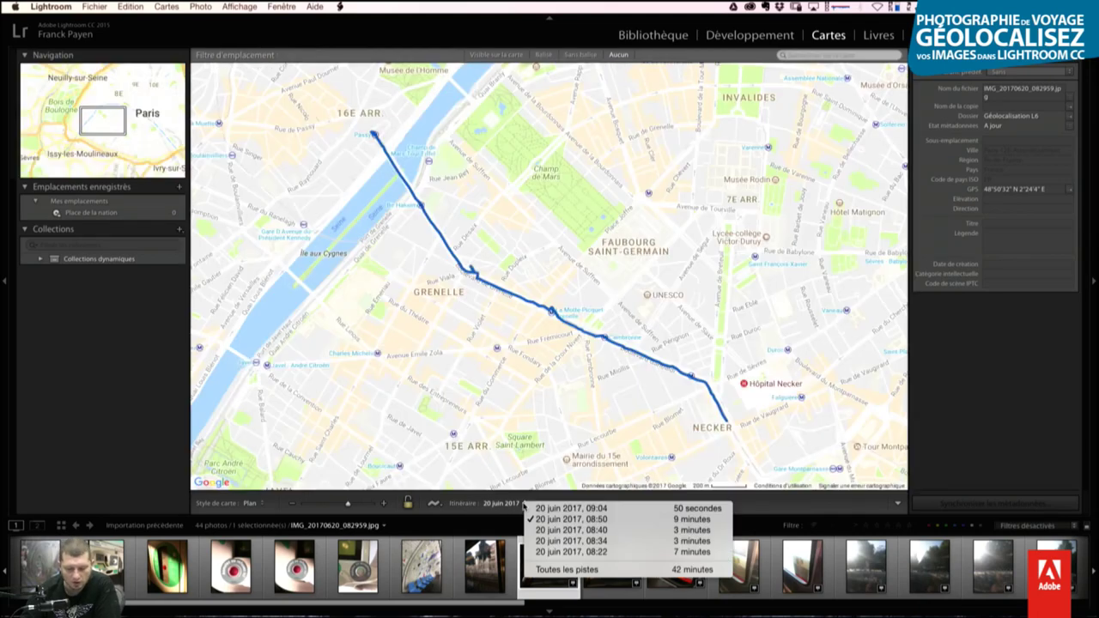
left_click(567, 570)
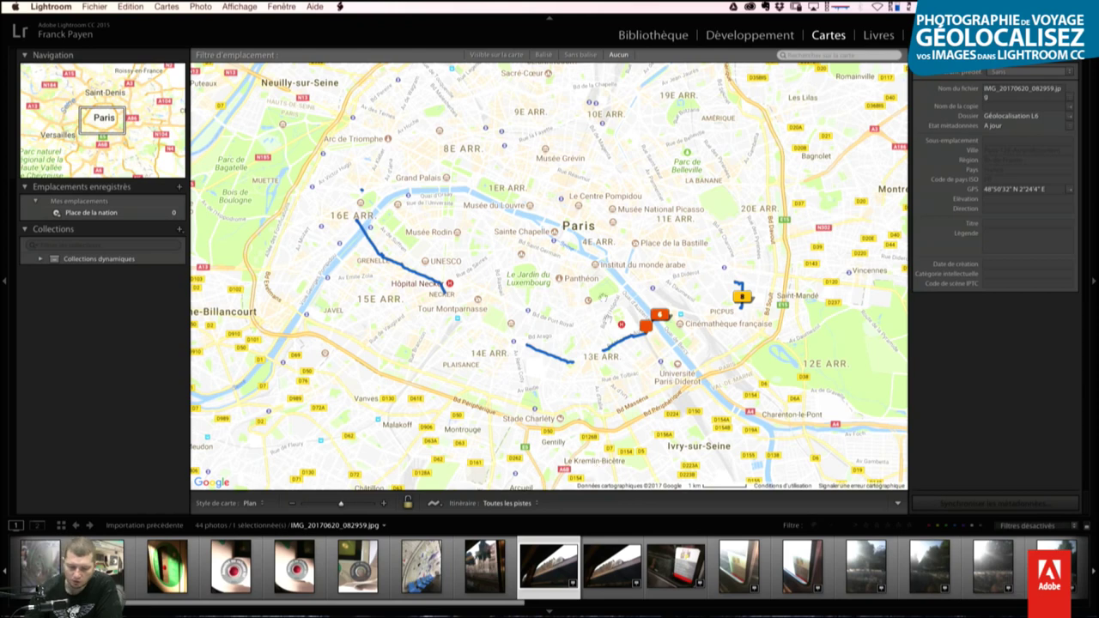
Step: Step through the filmstrip photos to see where each sits on the track
left_click(619, 568)
left_click(674, 572)
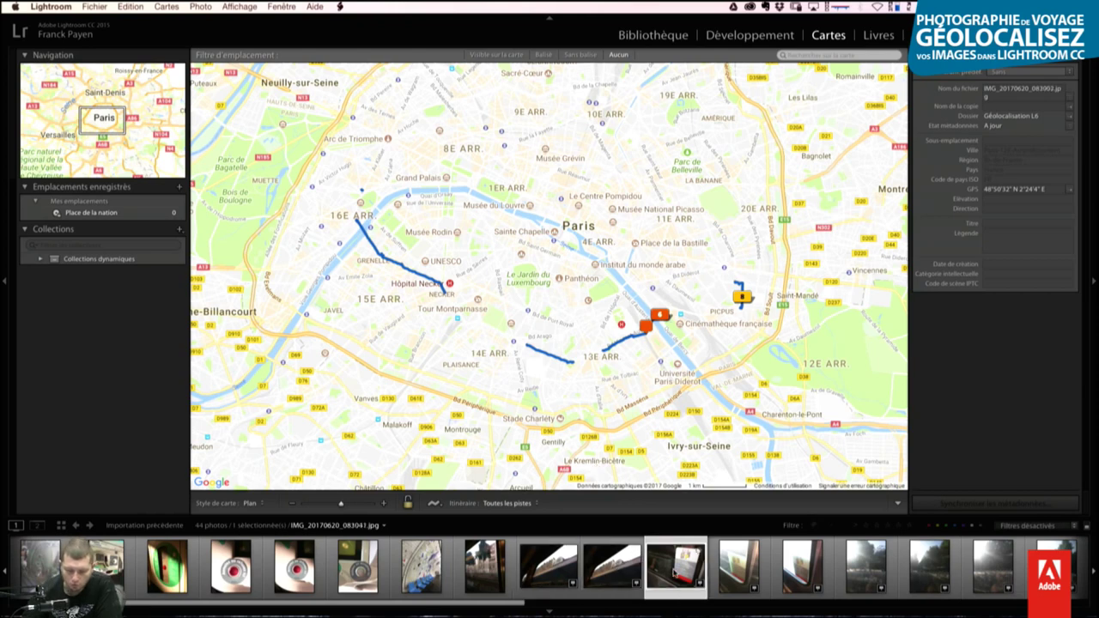
left_click(738, 573)
left_click(802, 576)
left_click(865, 581)
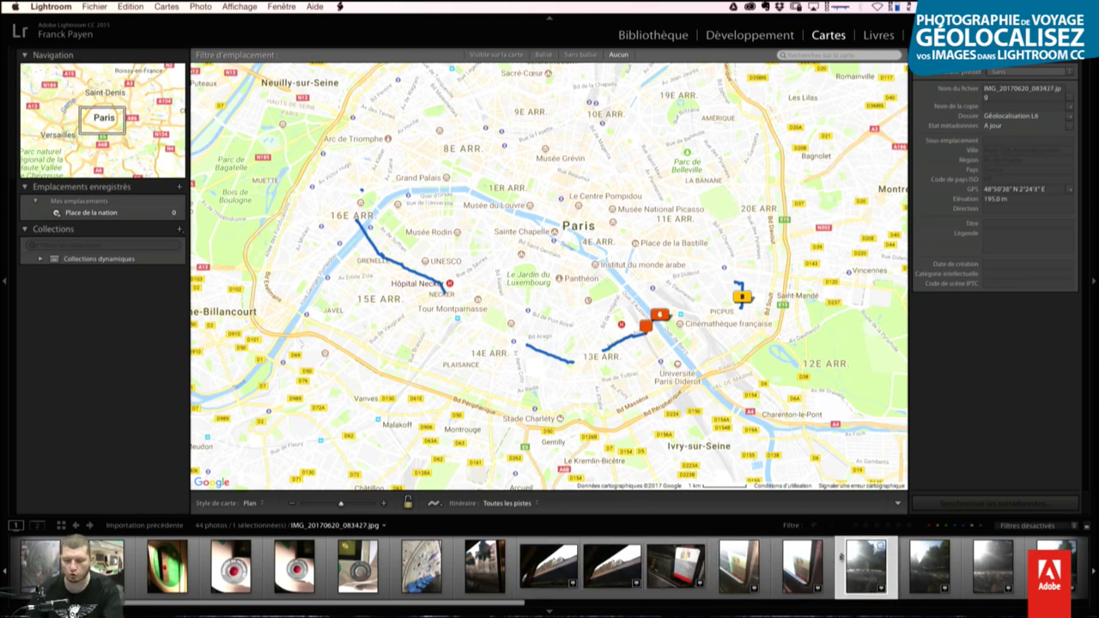
left_click(928, 560)
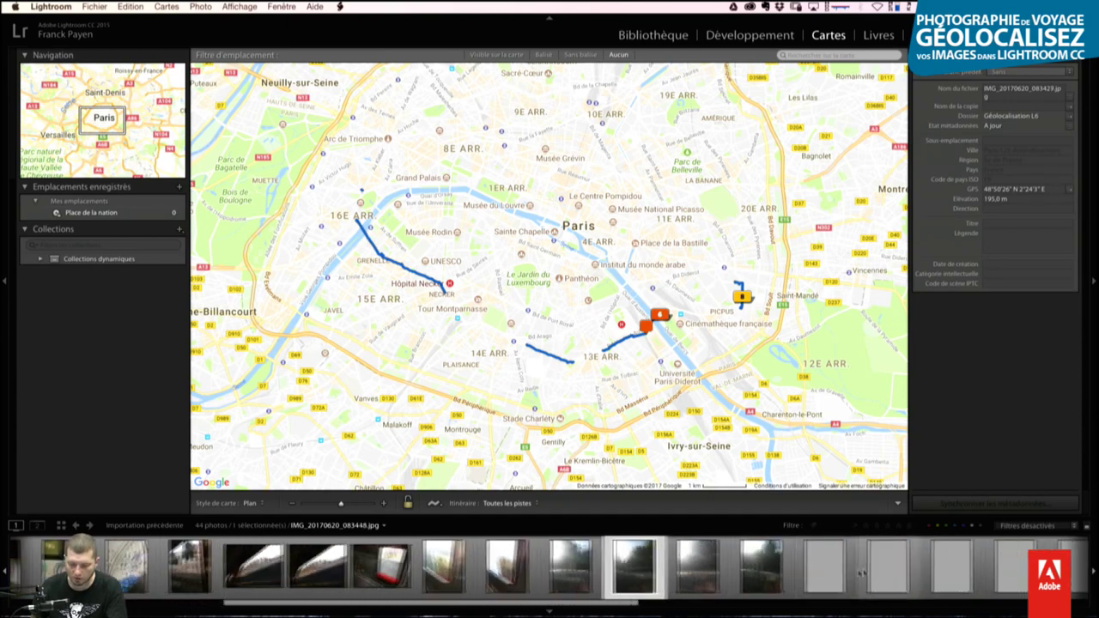
left_click(830, 569)
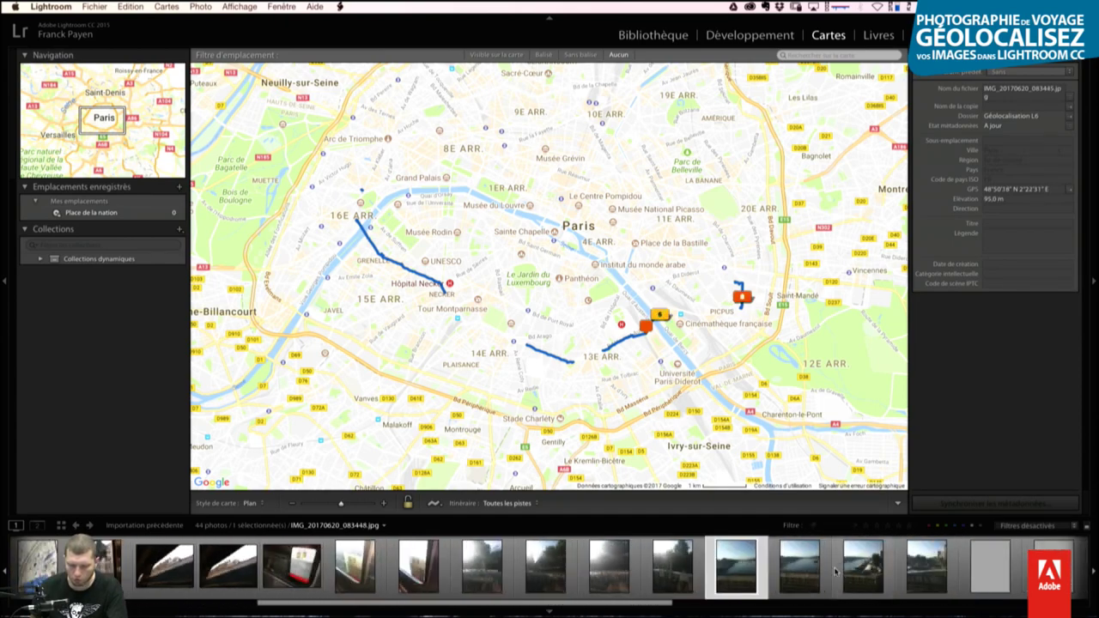
Step: Zoom in and select the photo marker beside the Bibliothèque Nationale de France
left_click(383, 504)
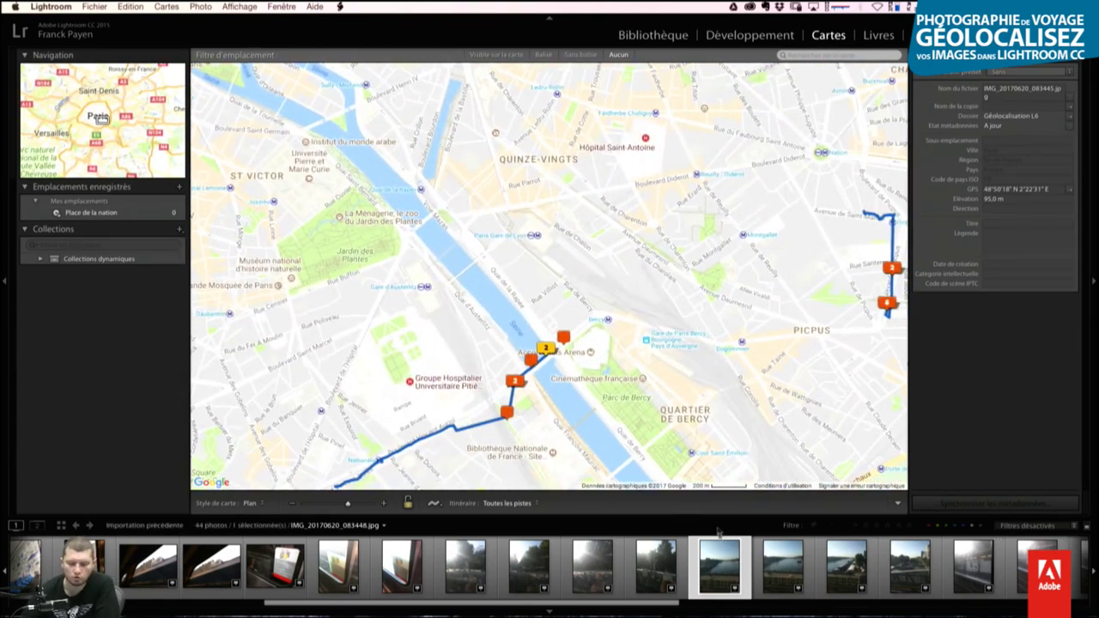
left_click(770, 568)
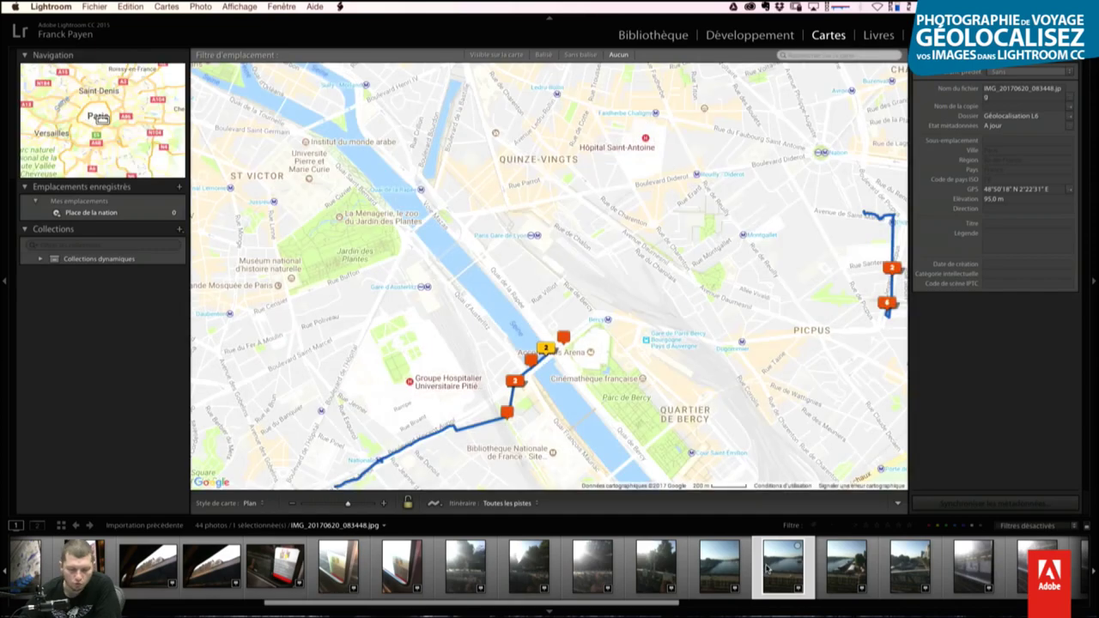
left_click(845, 567)
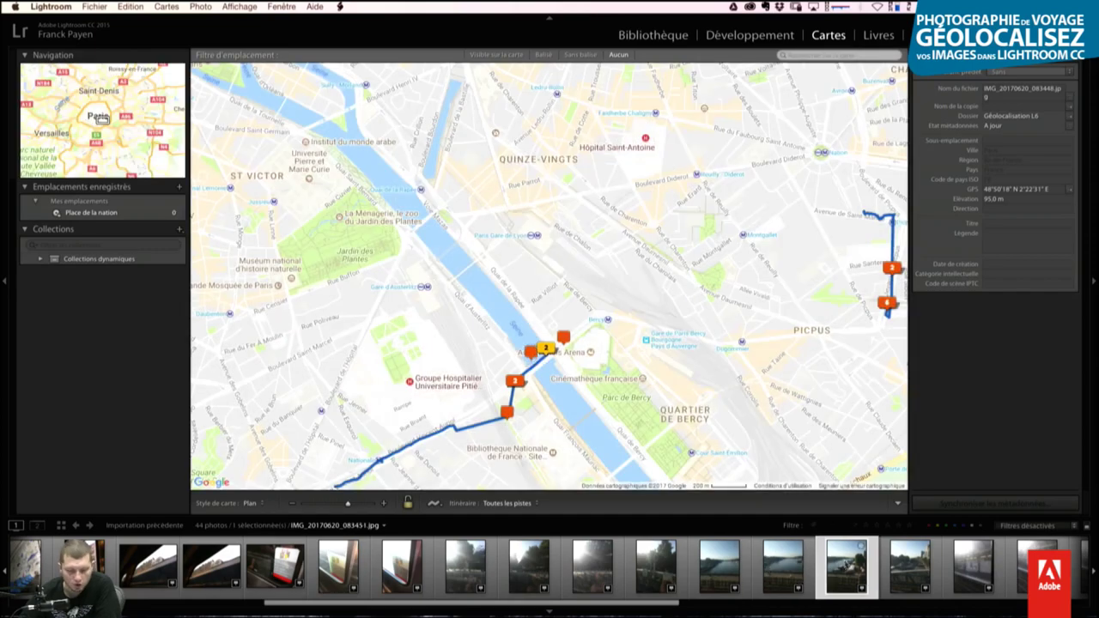
left_click(895, 568)
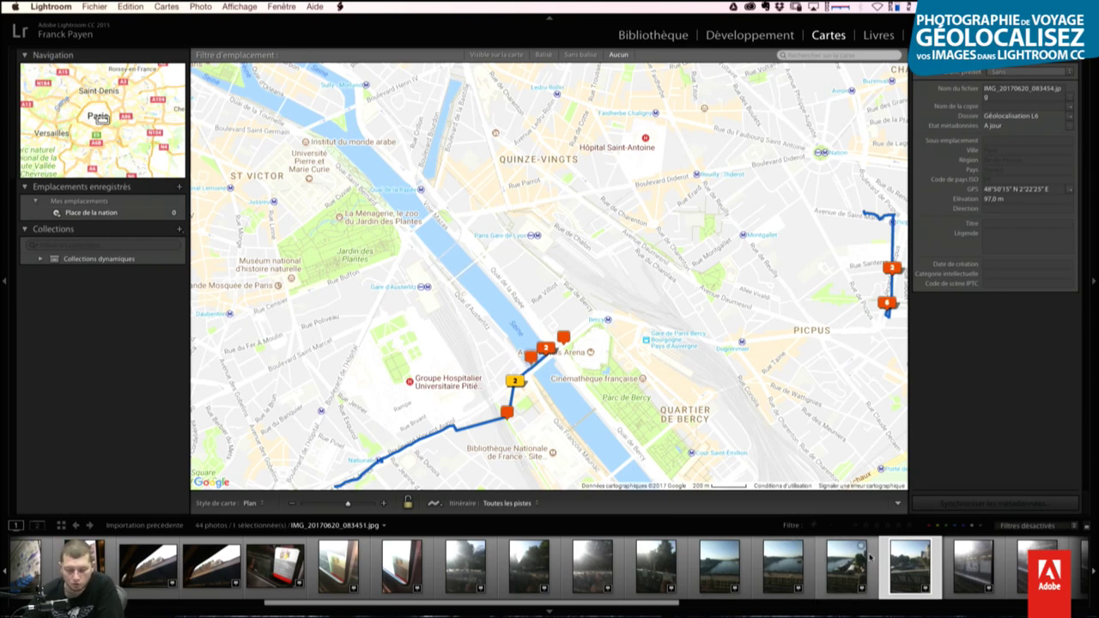
left_click(531, 357)
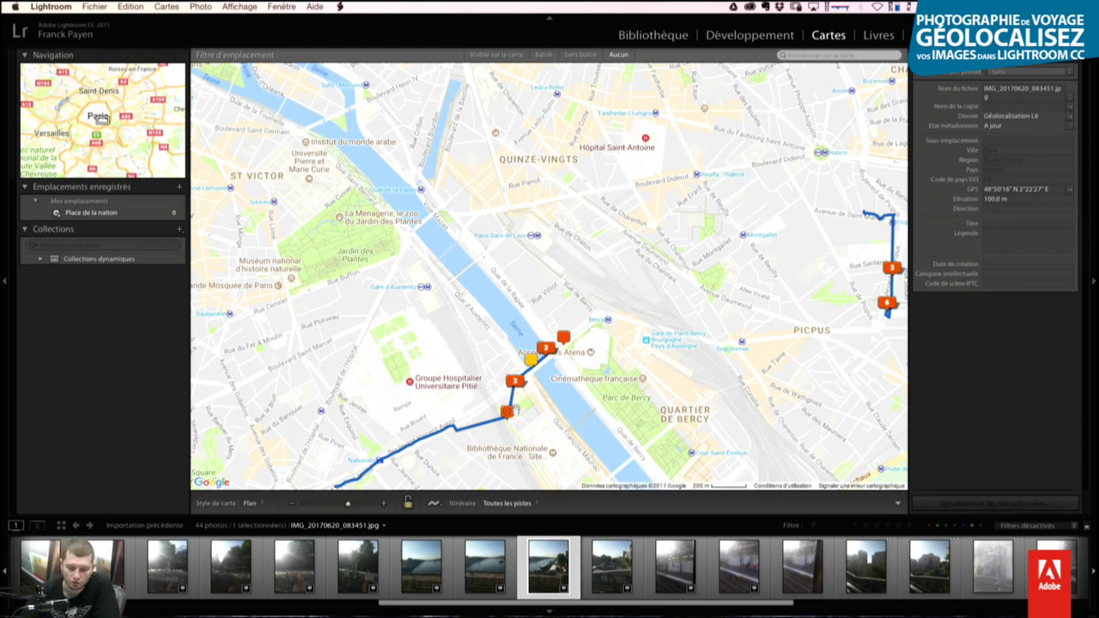
left_click(506, 412)
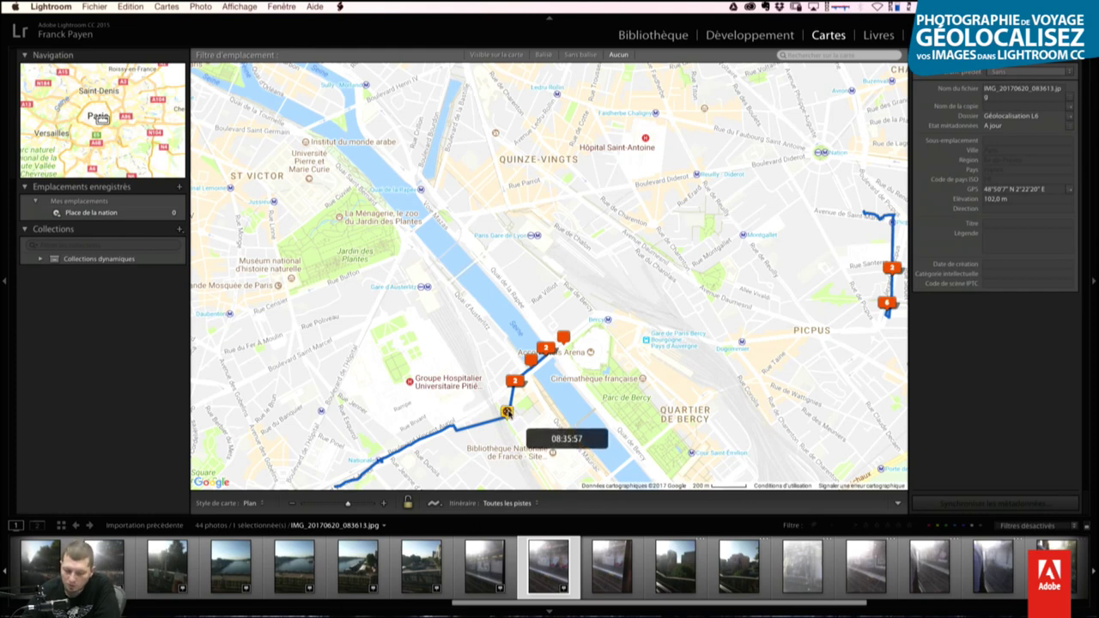
Step: Nudge the selected photo's pin northwest off the track, then select the next photos
left_click_drag(506, 412, 493, 392)
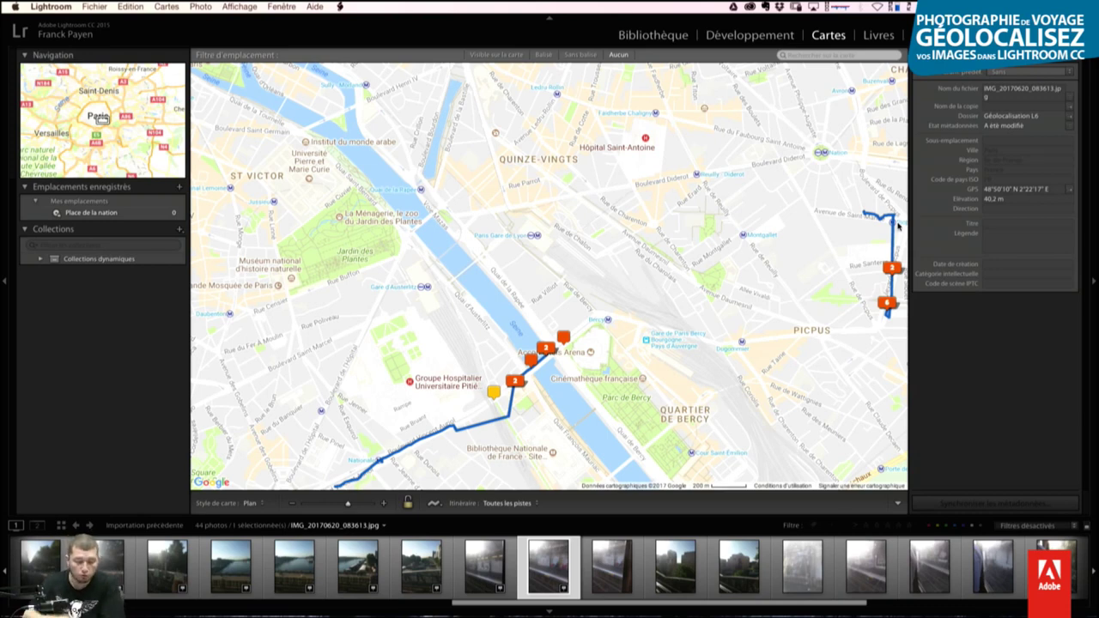
left_click(614, 568)
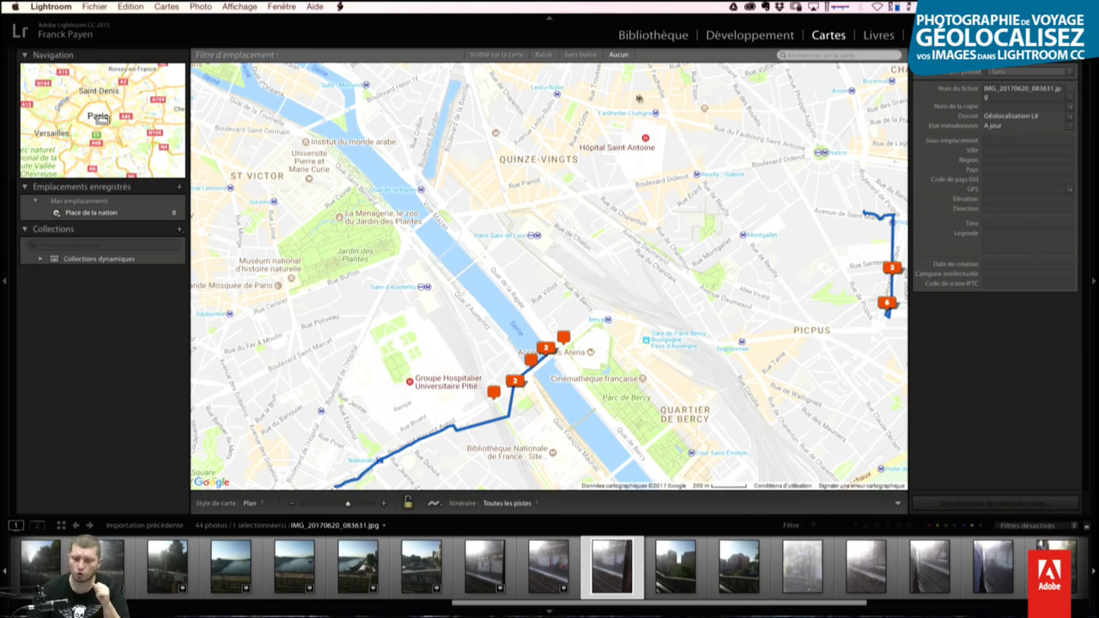
left_click(677, 560)
mouse_move(677, 560)
left_mouse_down()
mouse_move(422, 506)
mouse_move(675, 524)
mouse_move(675, 399)
mouse_move(691, 468)
left_mouse_up()
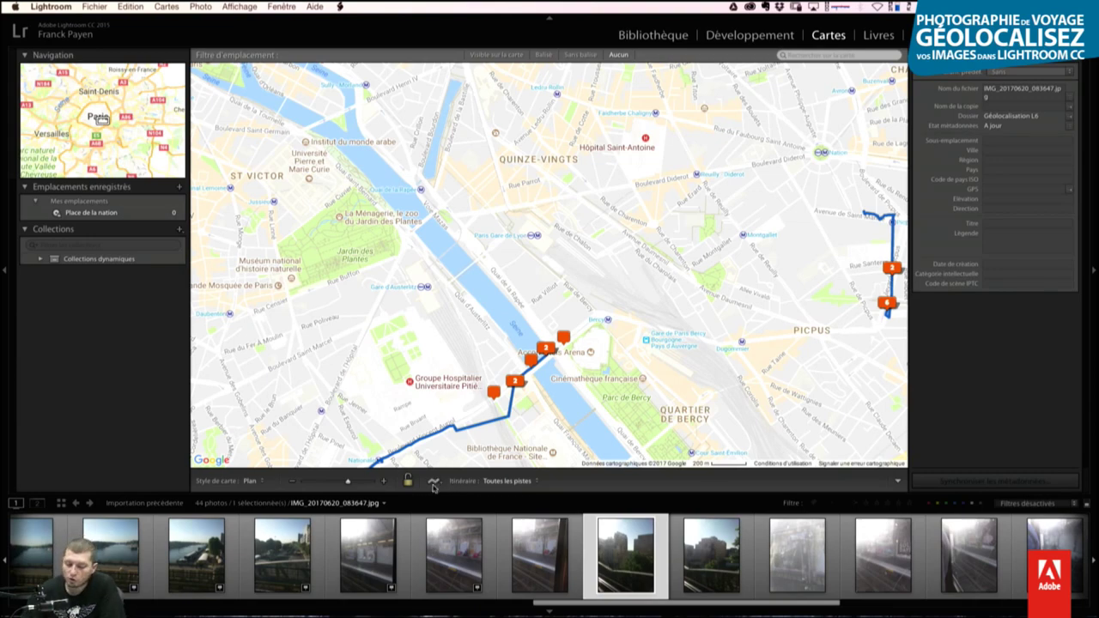
Step: Auto-tag all 44 photos from the tracklog, then lock the map markers
left_click(434, 483)
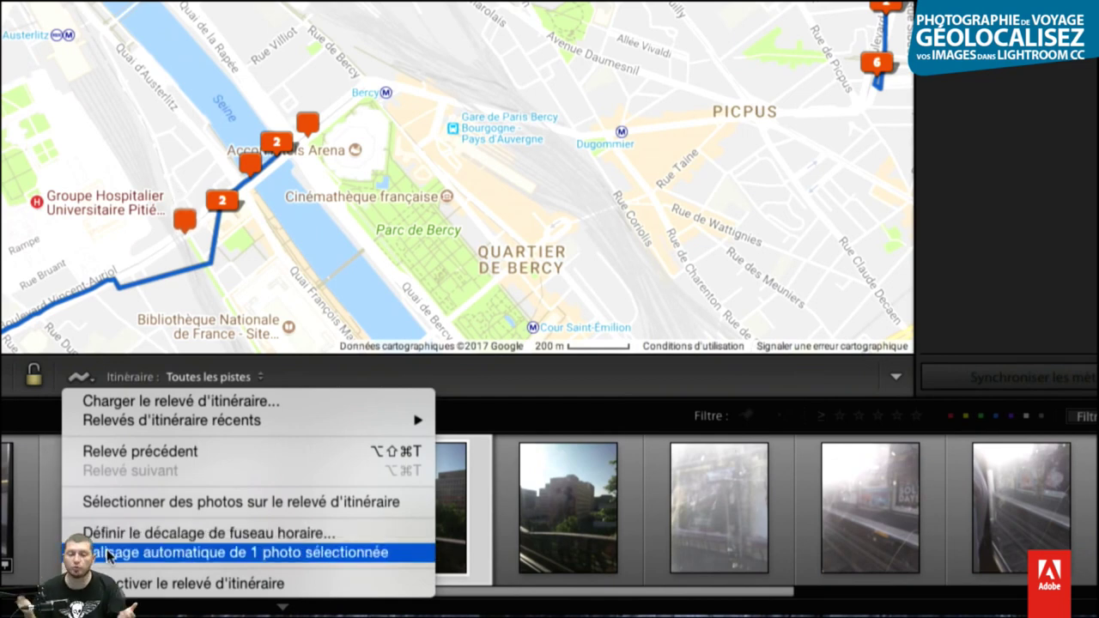
left_click(107, 554)
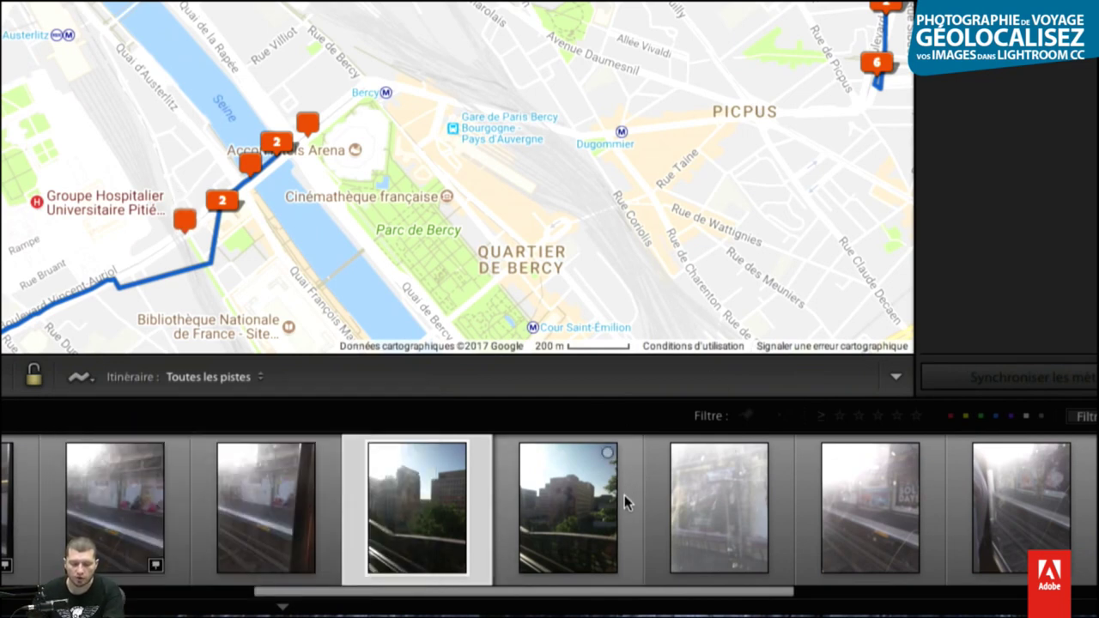
key("ctrl+a")
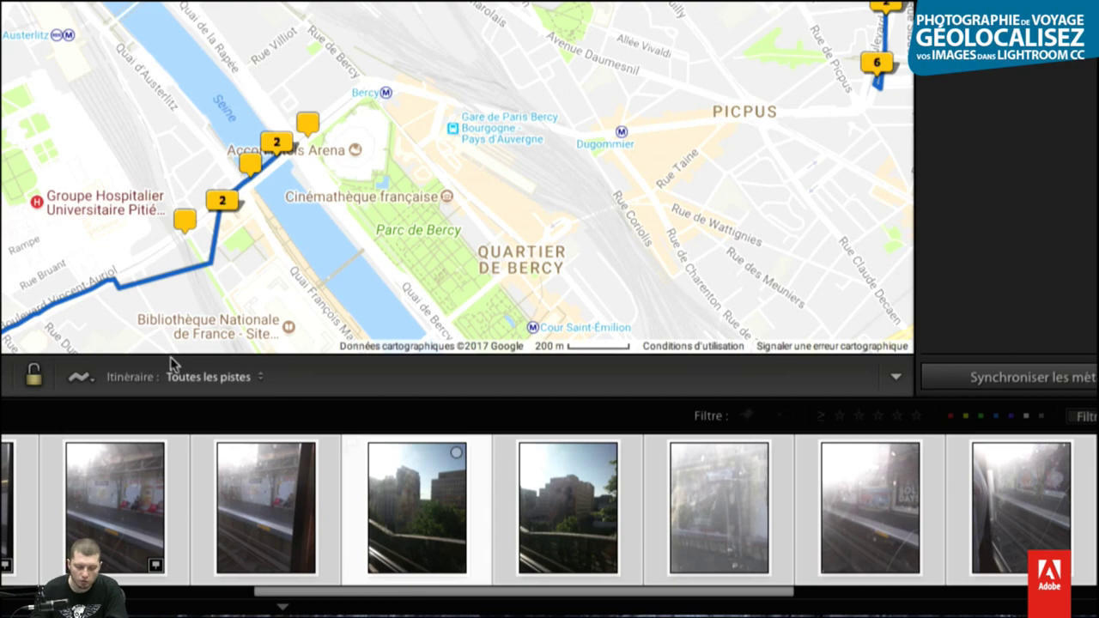
left_click(79, 377)
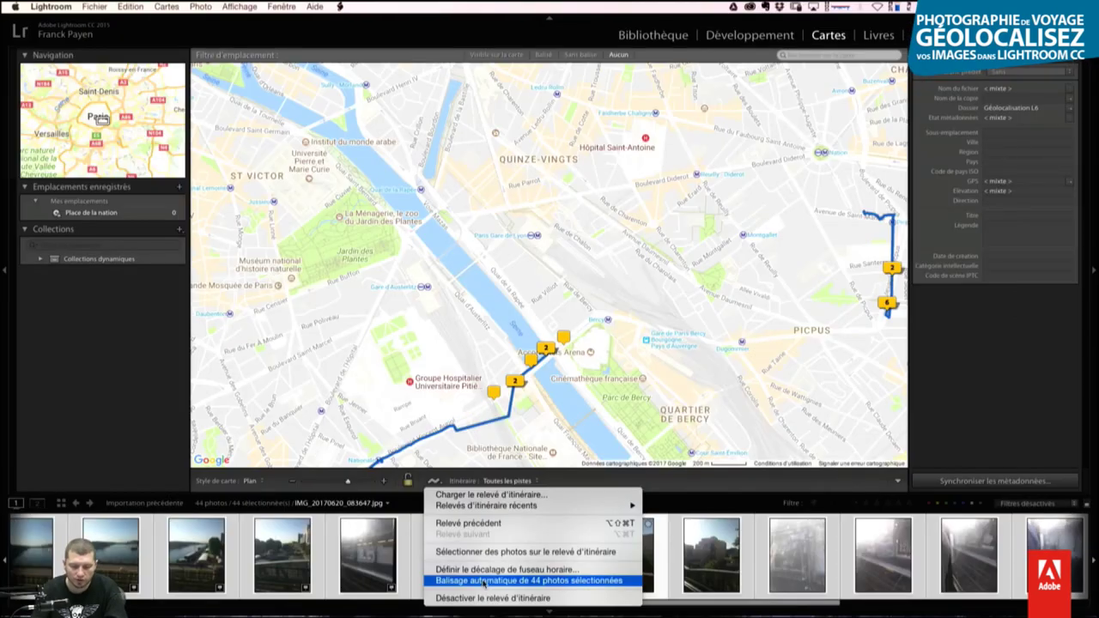
left_click(550, 581)
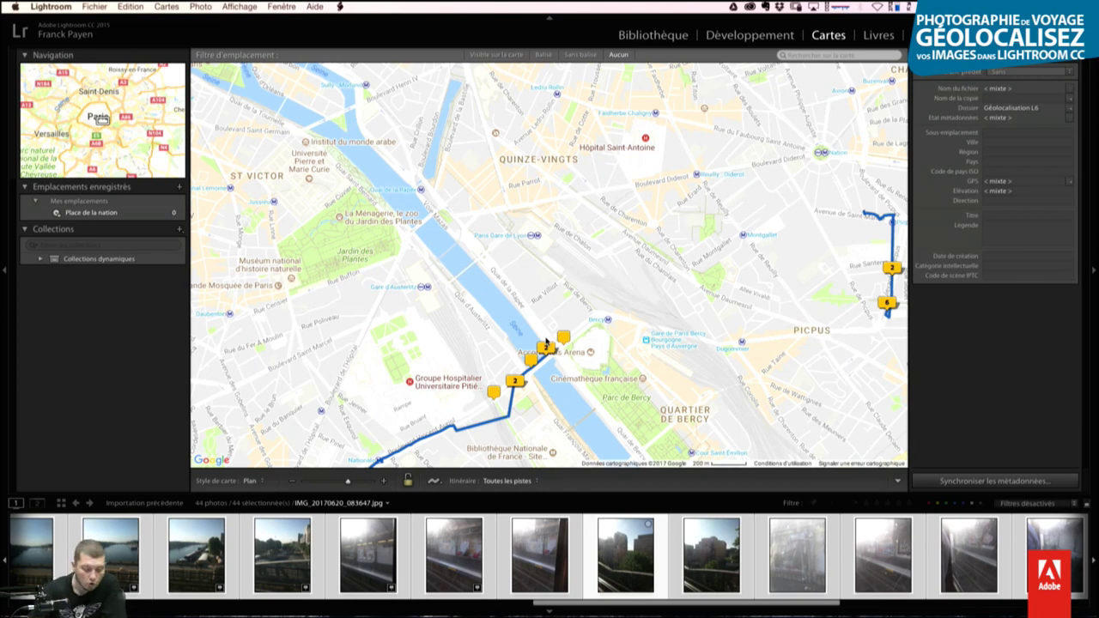
left_click(409, 481)
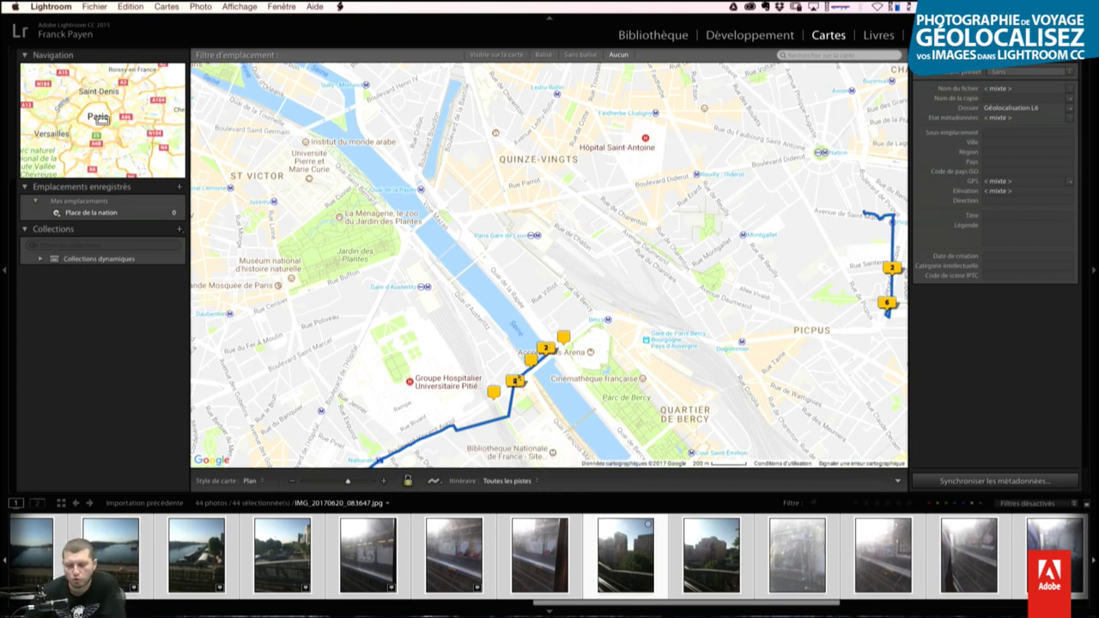
mouse_move(518, 379)
left_mouse_down()
mouse_move(500, 344)
mouse_move(544, 401)
left_mouse_up()
left_click(512, 325)
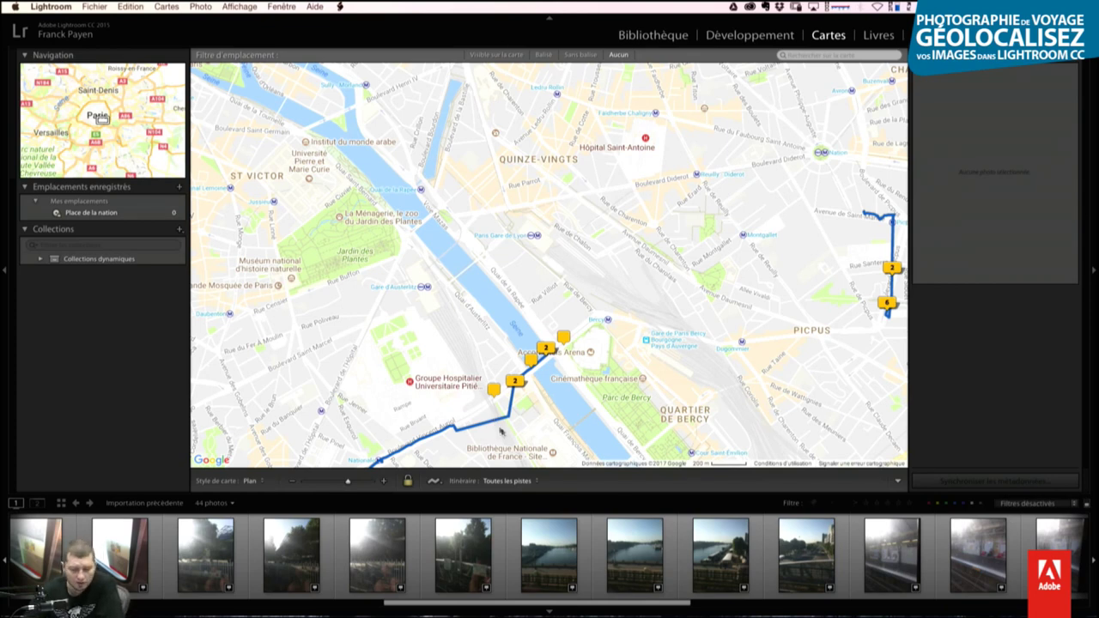
Step: In the Library grid, select photo 13 and view its GPS under the Emplacement metadata preset
left_click(507, 481)
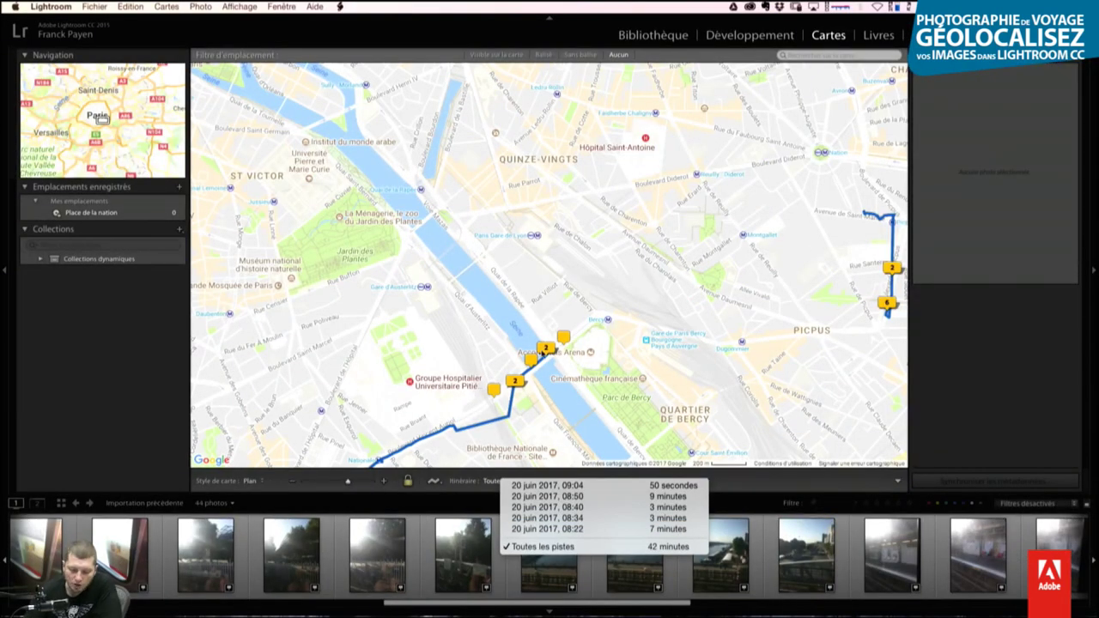
left_click(547, 347)
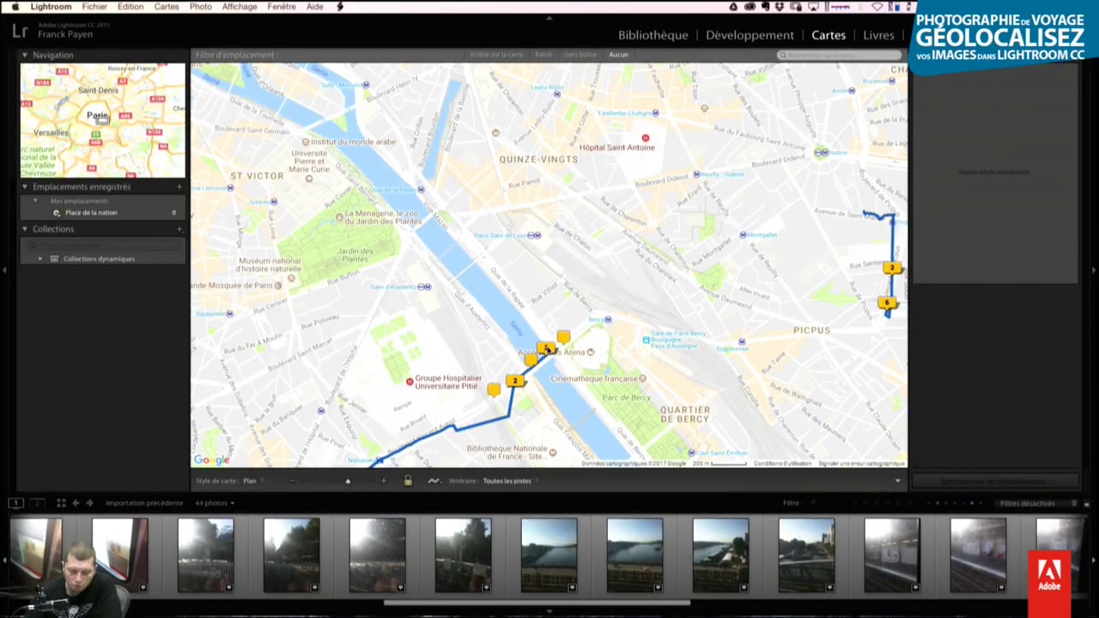
left_click(652, 35)
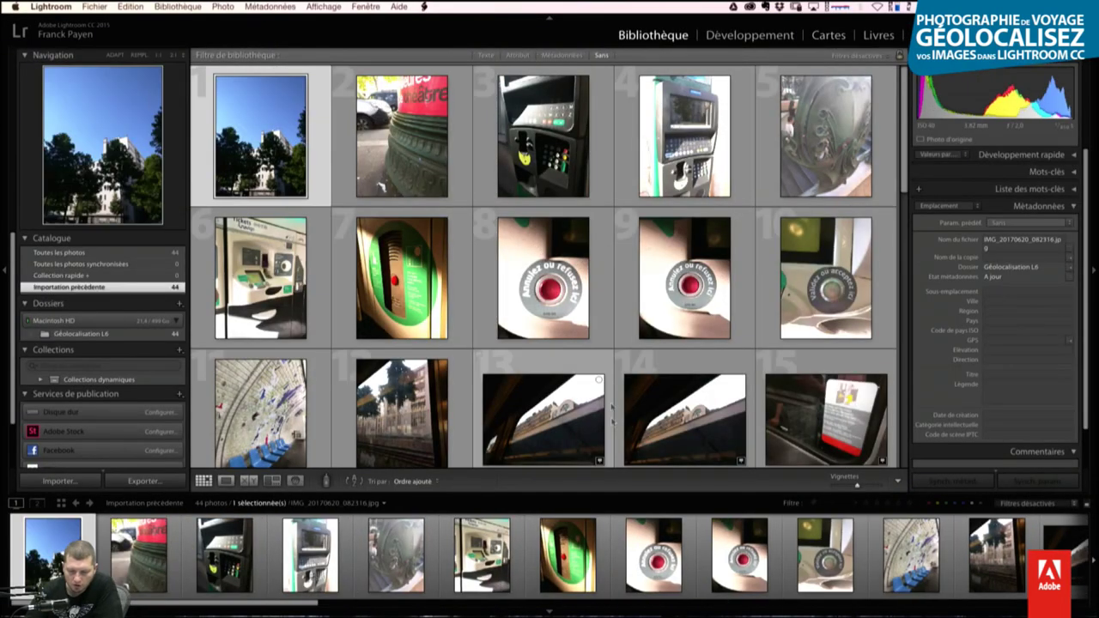
left_click(572, 413)
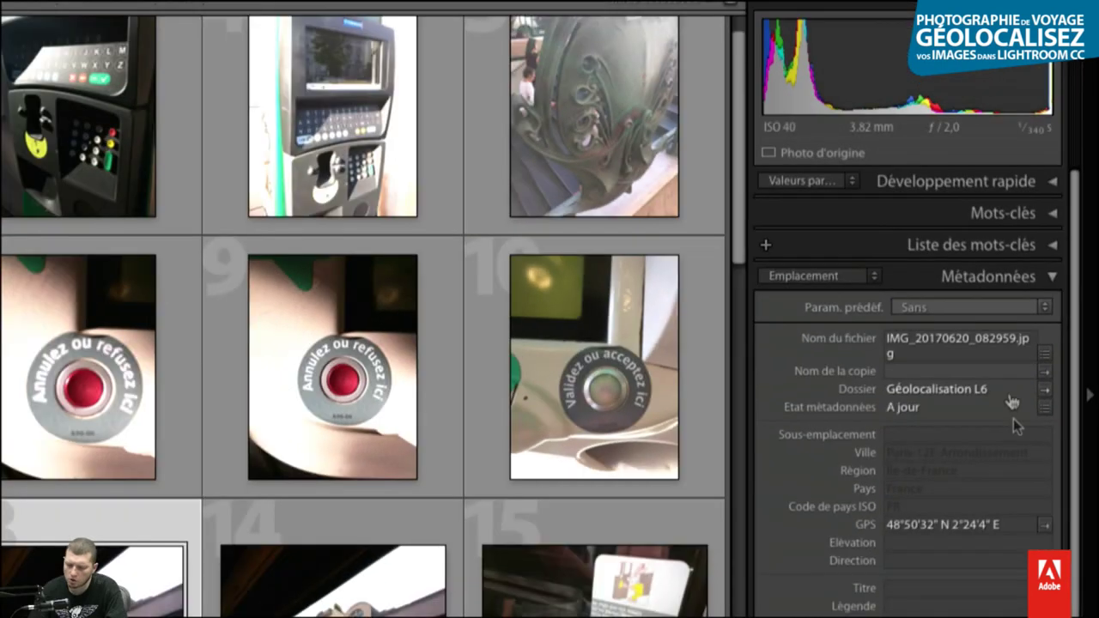
scroll(1022, 518, "down", 2)
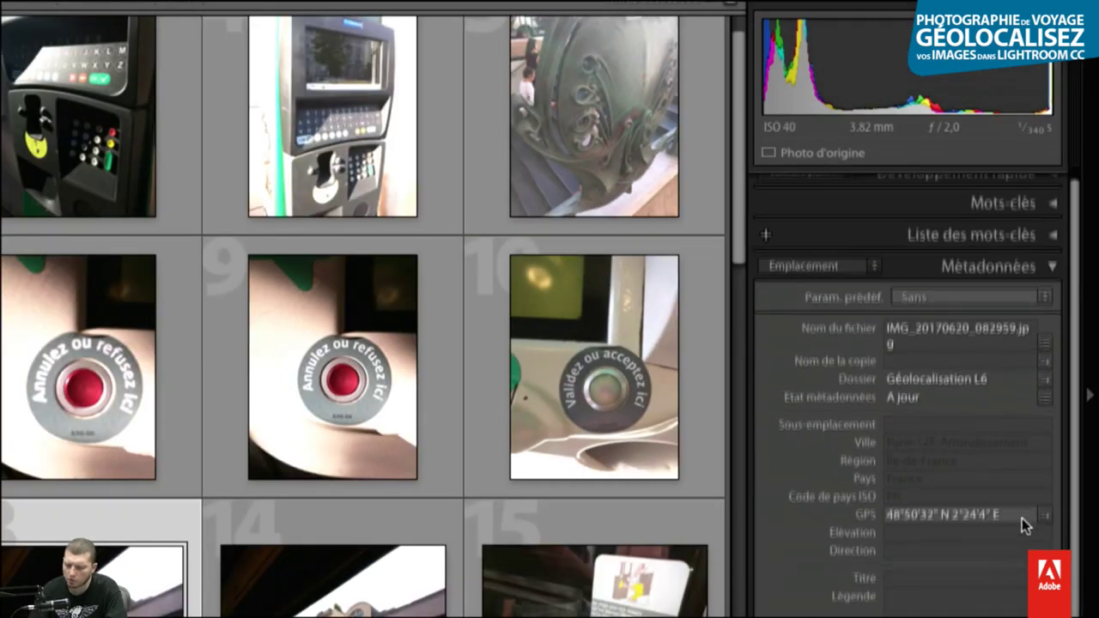
left_click(814, 277)
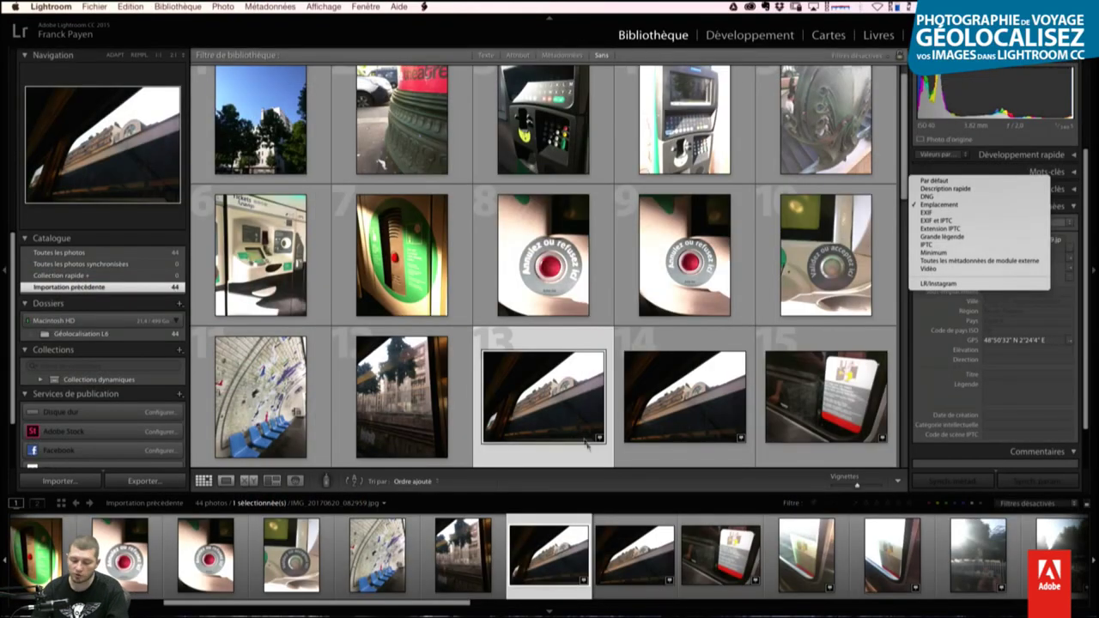
left_click(832, 36)
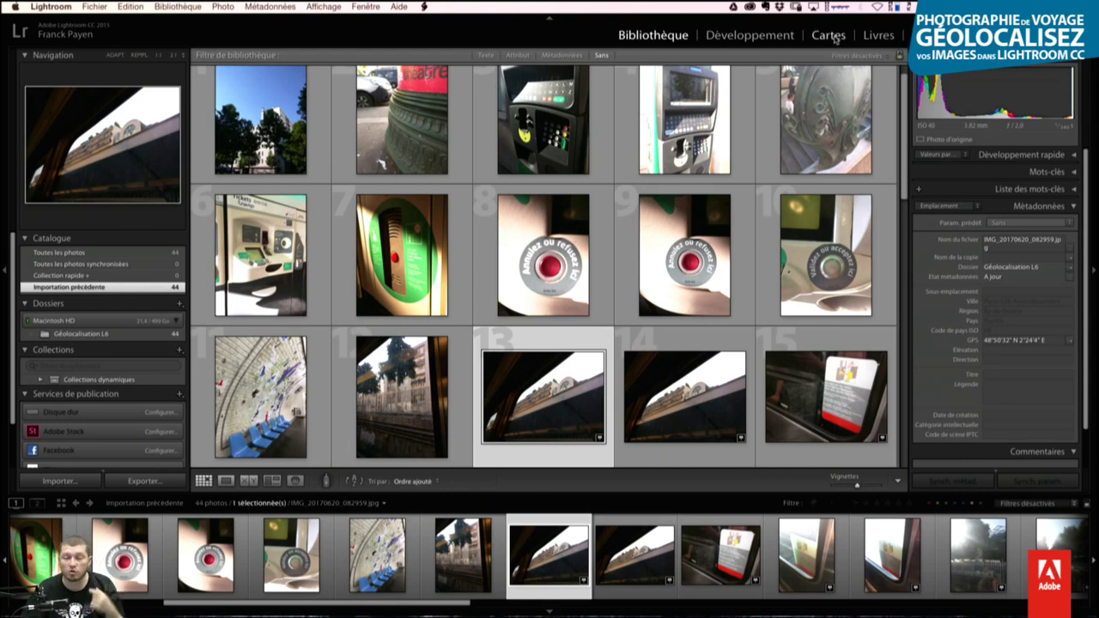
Step: Select all 44 photos and set the tracklog time zone offset to −4 hours
left_click(830, 36)
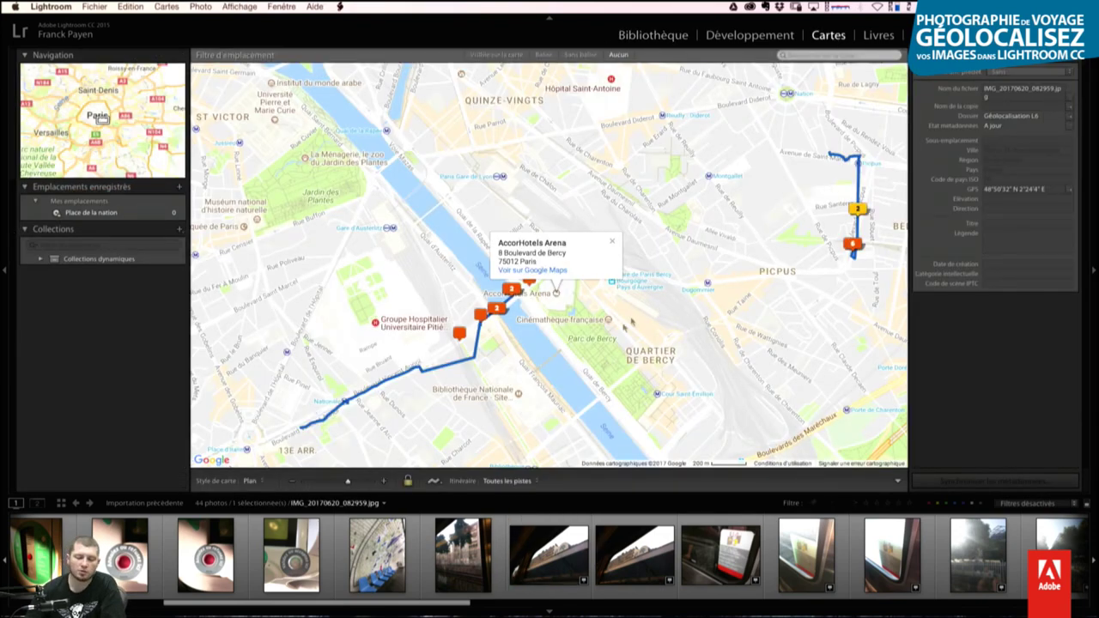
key("super+d")
left_click(463, 481)
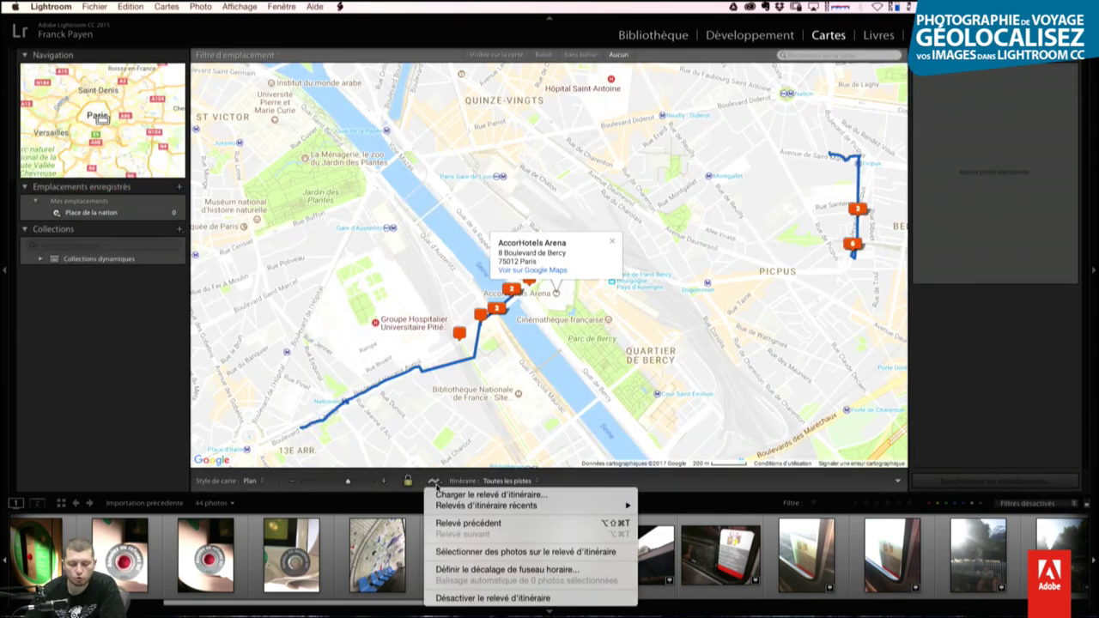
left_click(509, 570)
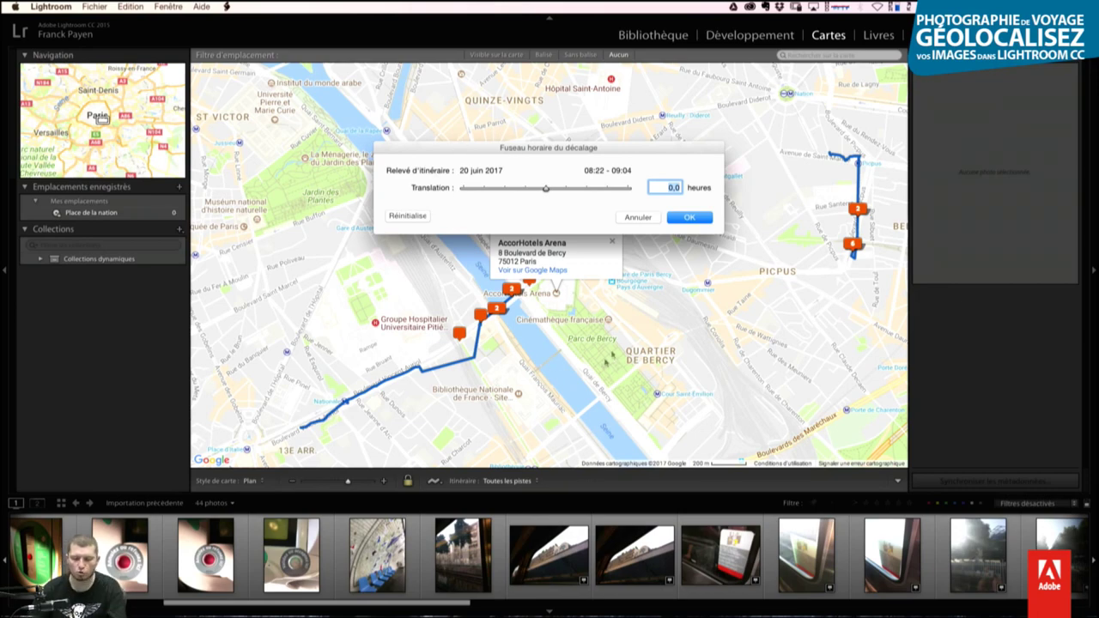
left_click(638, 219)
key("ctrl+a")
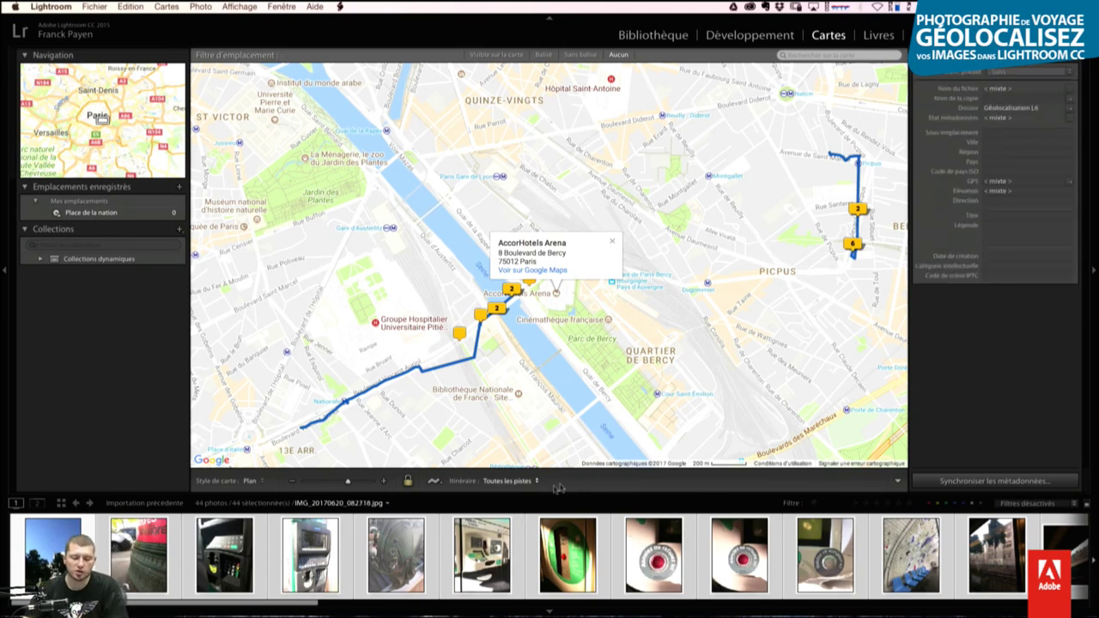
left_click(435, 484)
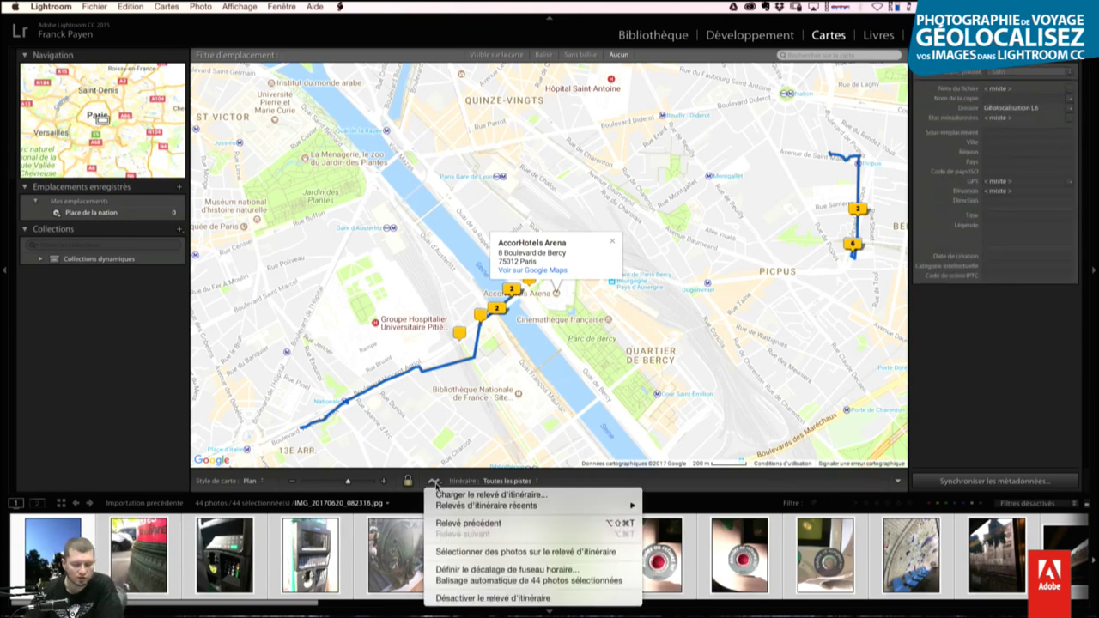
left_click(496, 569)
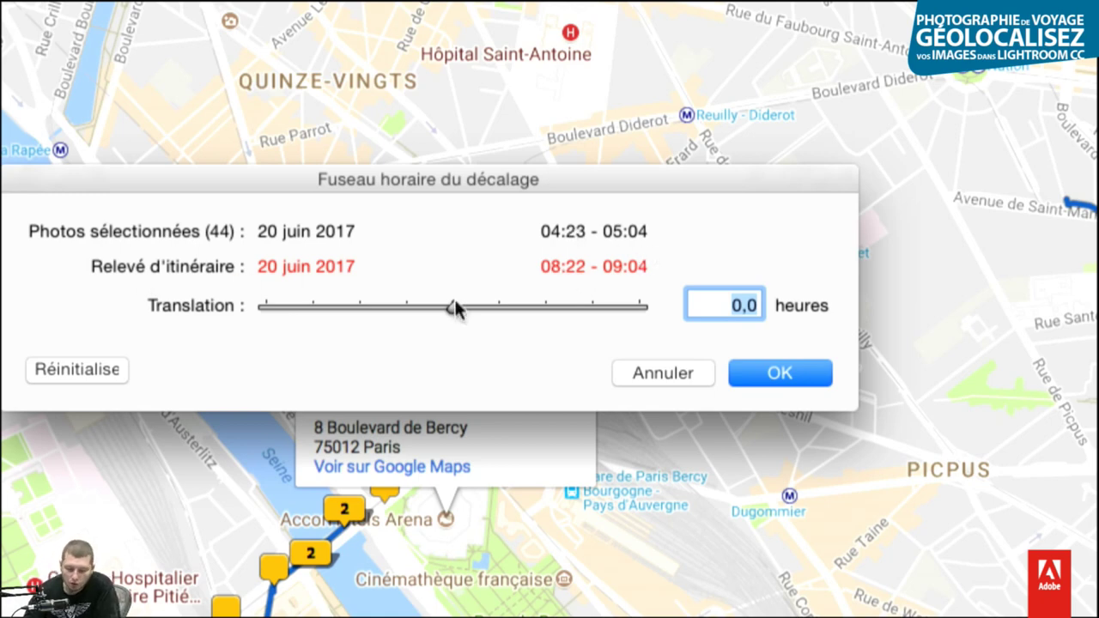
mouse_move(453, 307)
left_mouse_down()
mouse_move(477, 309)
mouse_move(411, 317)
mouse_move(419, 323)
left_mouse_up()
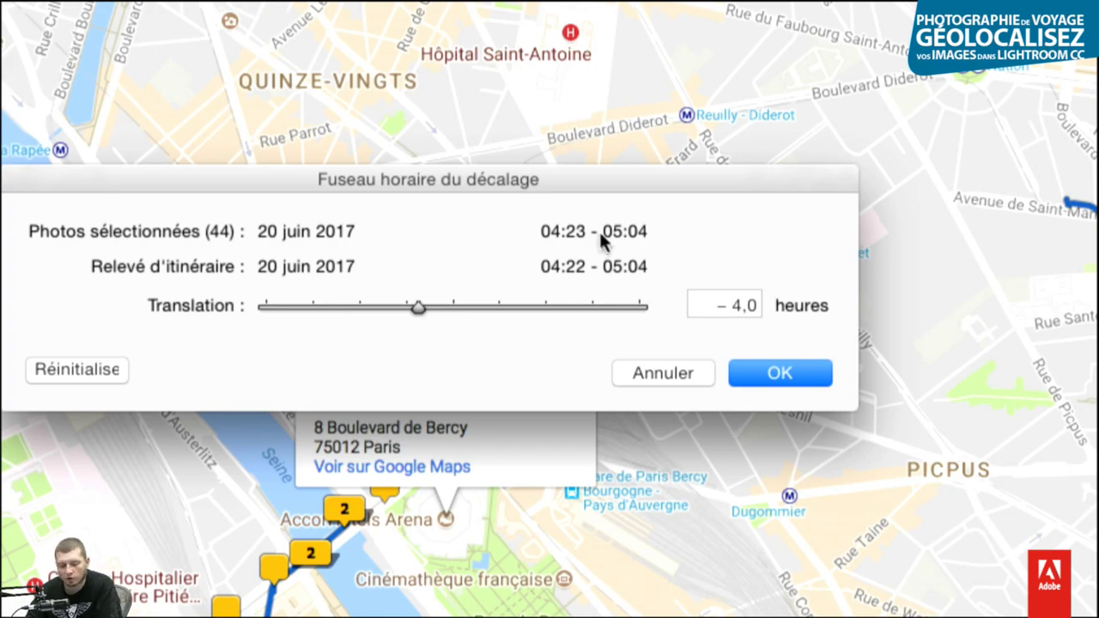
left_click(761, 373)
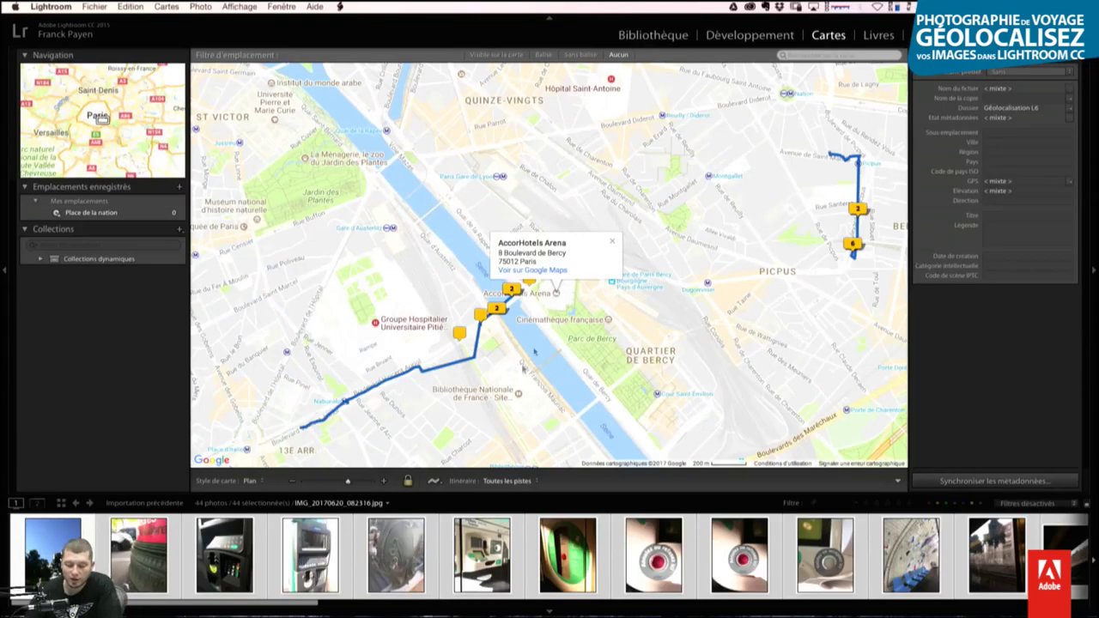
left_click(436, 478)
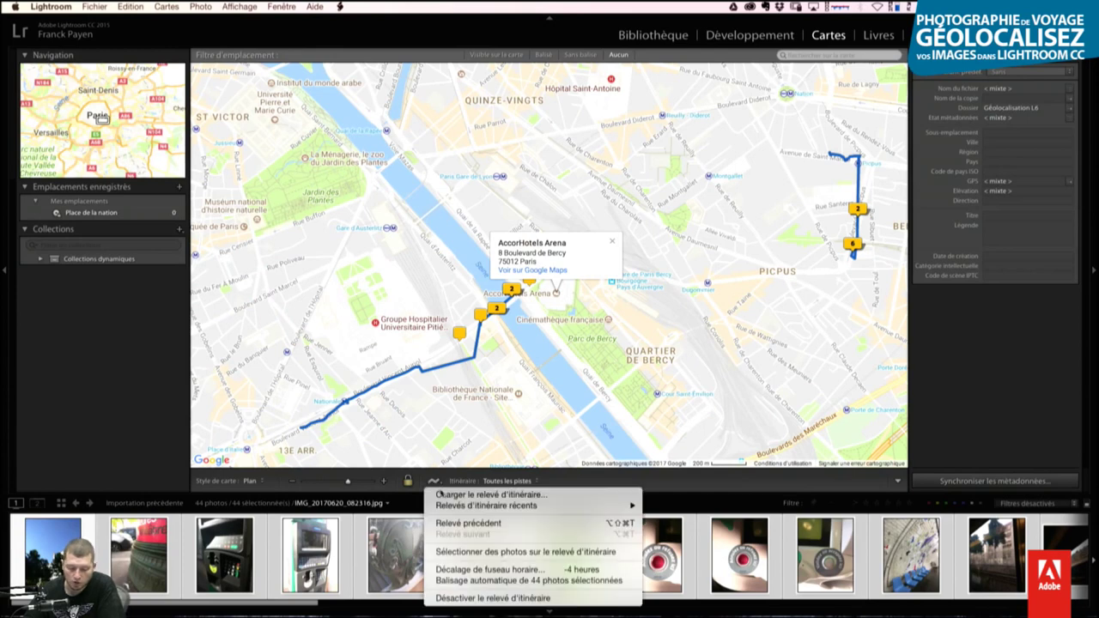
Step: Auto-tag the 44 selected photos from the GPS tracklog with 'Balisage automatique'
left_click(481, 581)
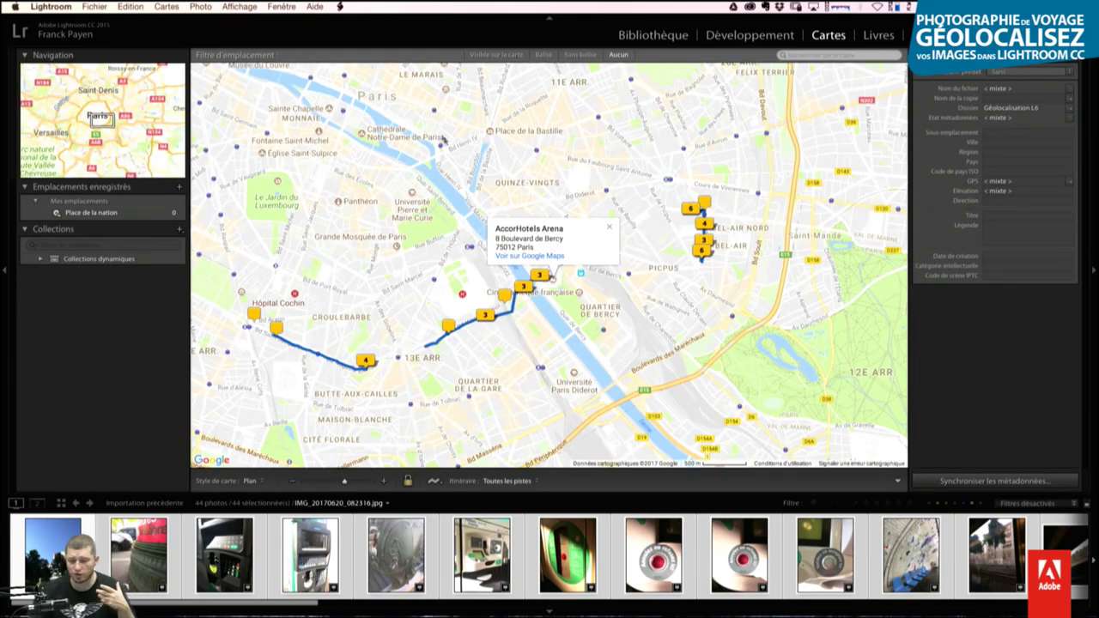
scroll(411, 278, "left", 10)
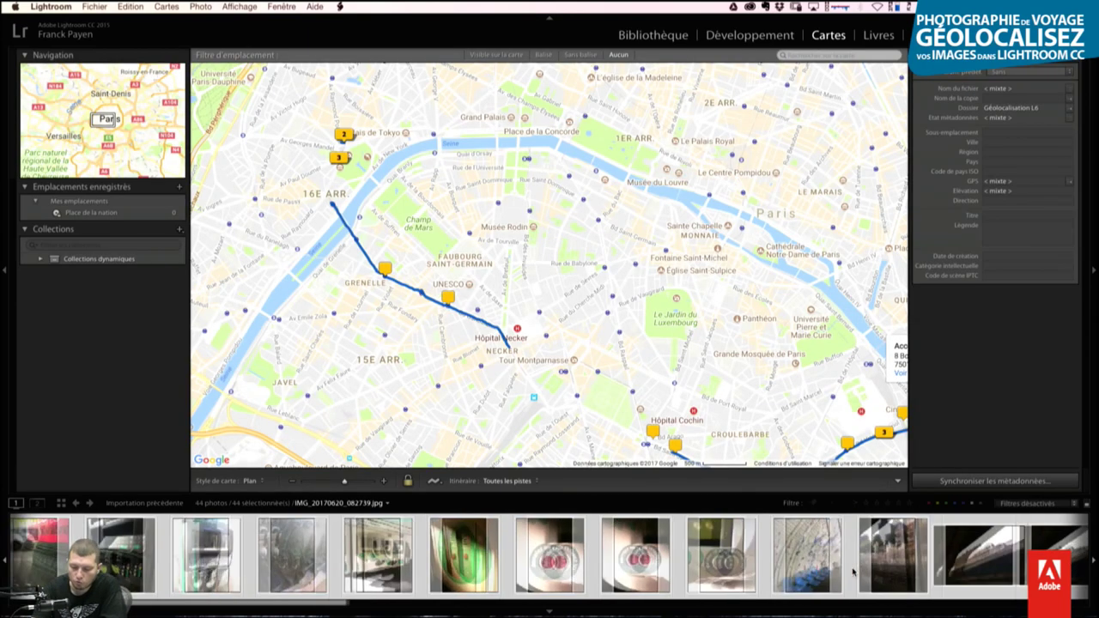
scroll(848, 550, "down", 5)
scroll(850, 558, "down", 5)
scroll(853, 573, "down", 3)
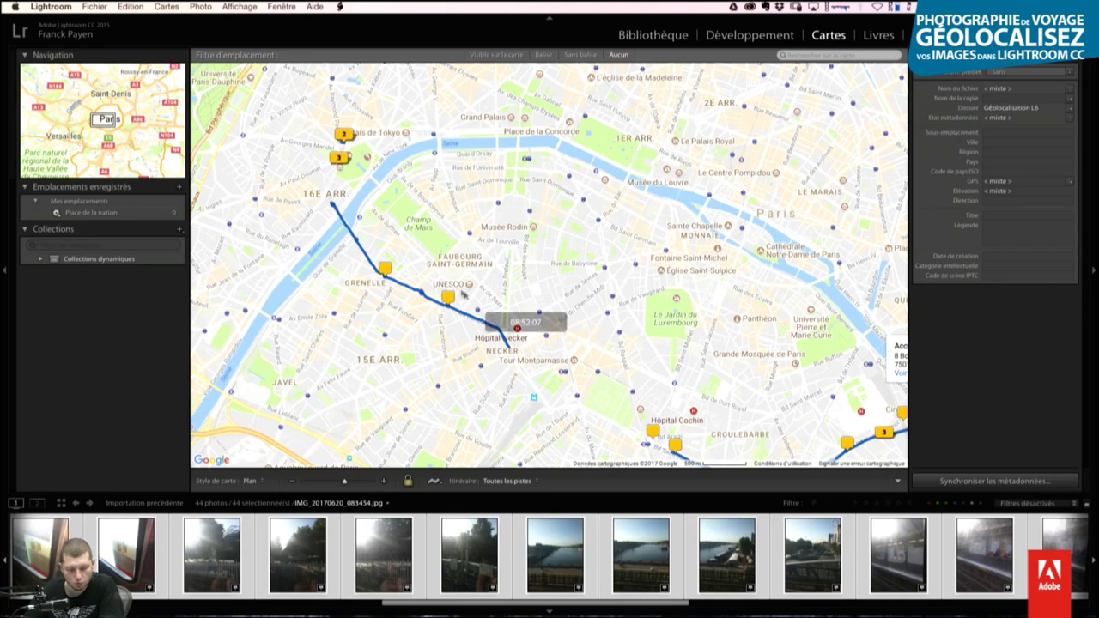
Step: Select the geotagged photo marker beside Hôpital Necker on the map
left_click(448, 297)
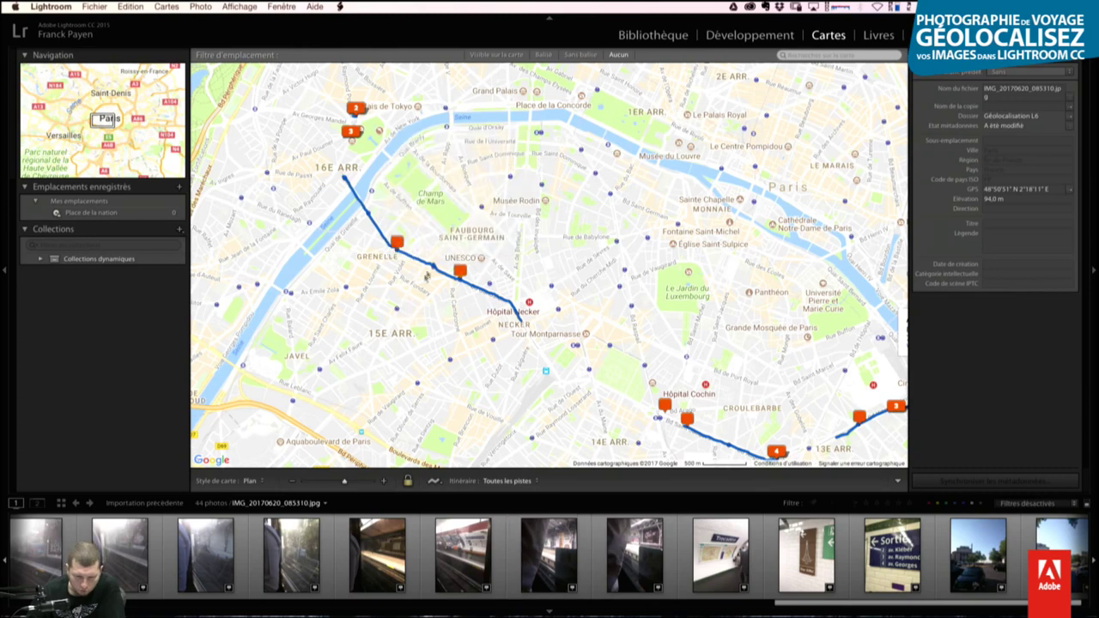
Step: Zoom the map to street level and select the photo marker at Cambronne
double_click(397, 261)
double_click(397, 262)
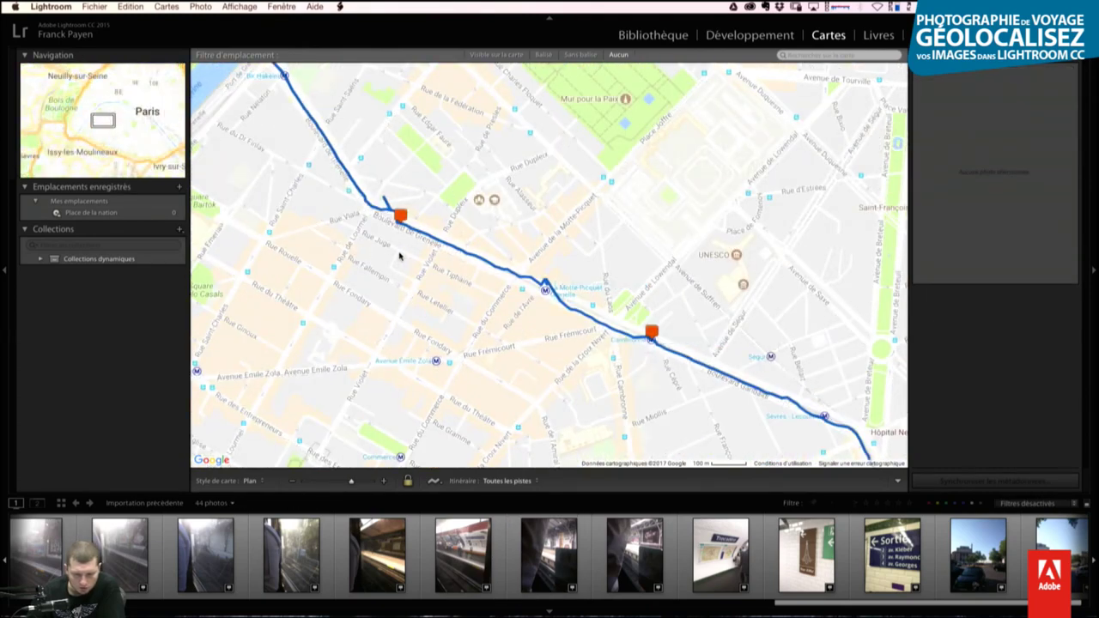
double_click(400, 252)
scroll(586, 222, "right", 5)
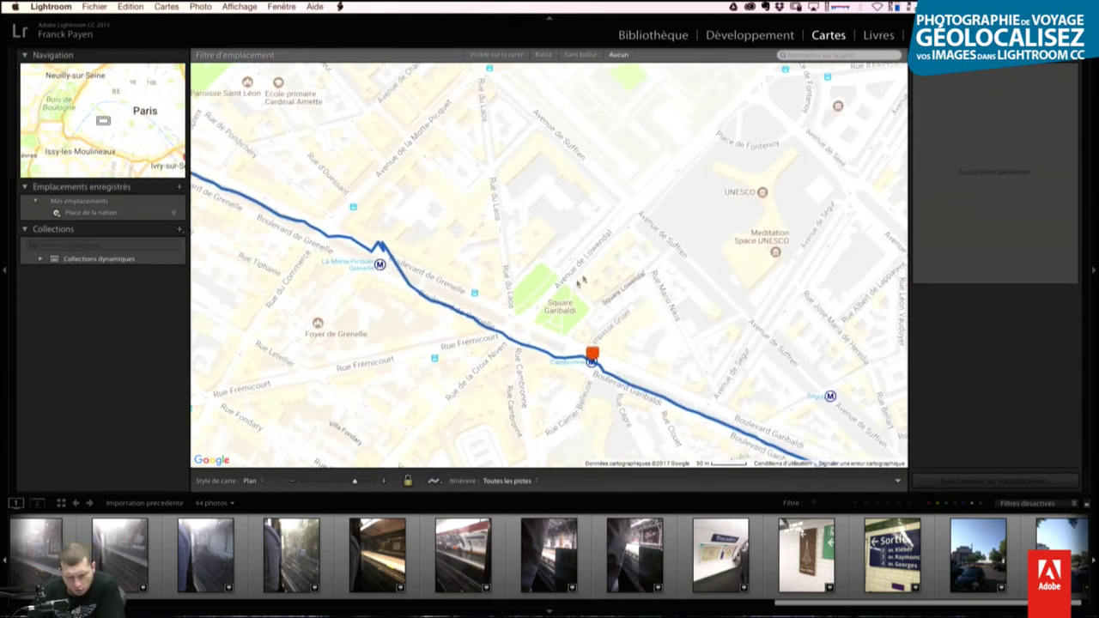
scroll(550, 240, "right", 4)
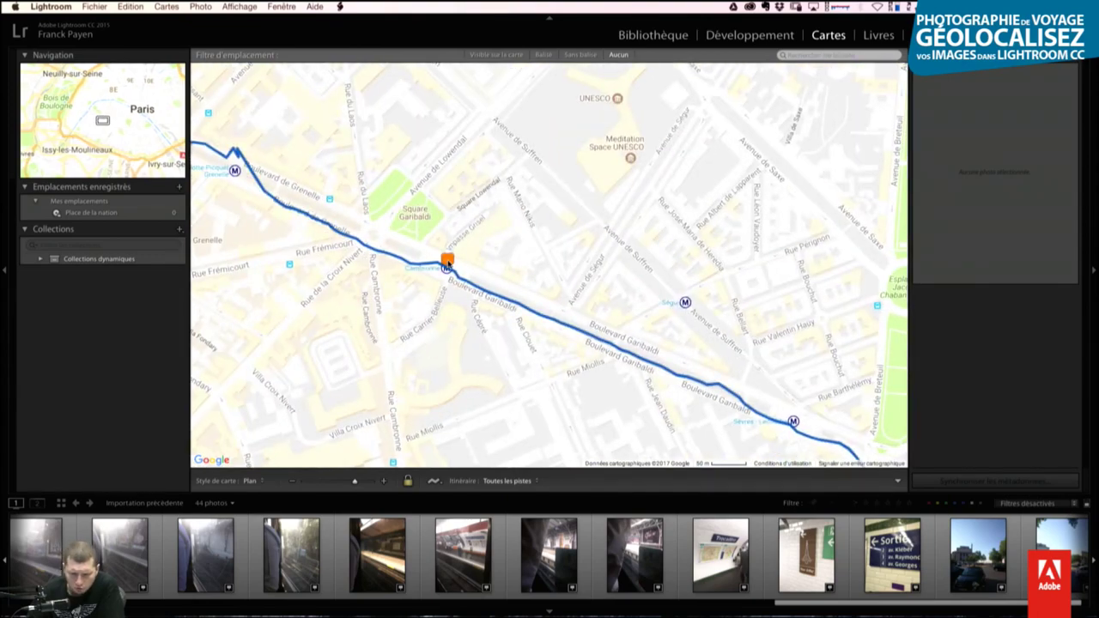
left_click(446, 258)
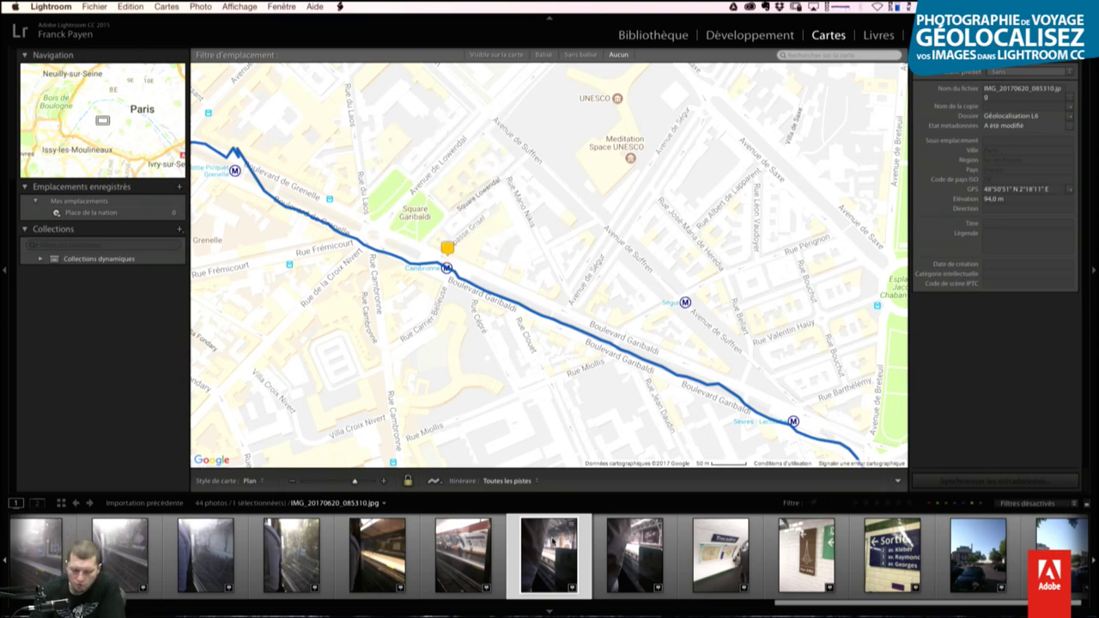
Step: Centre the Cambronne marker and open, then dismiss, the filmstrip photo's context menu
left_click_drag(448, 263, 550, 258)
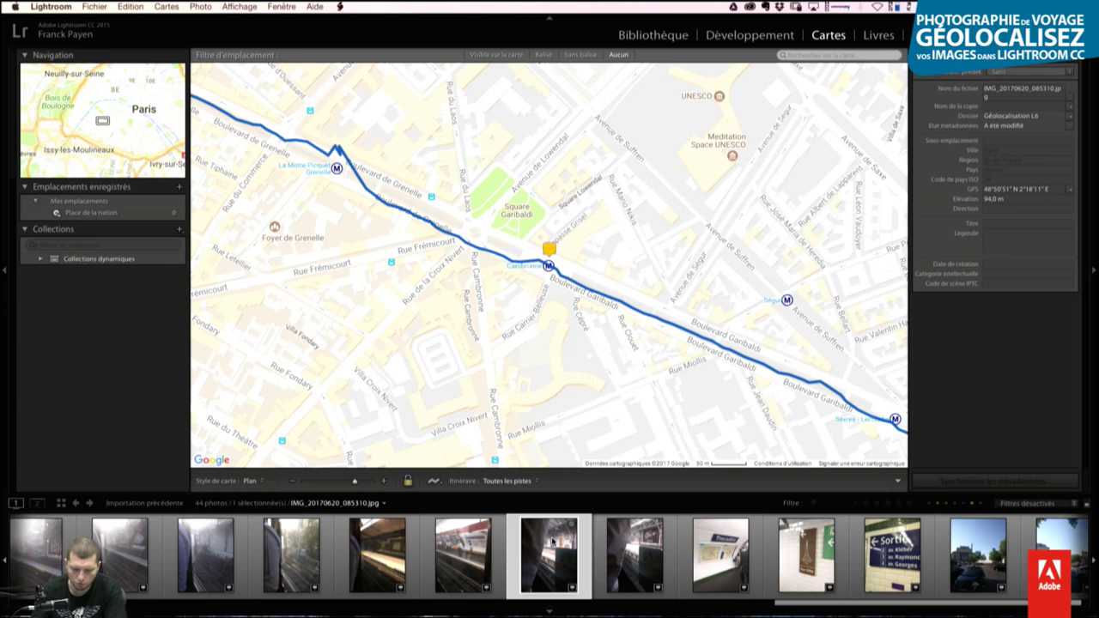
right_click(529, 528)
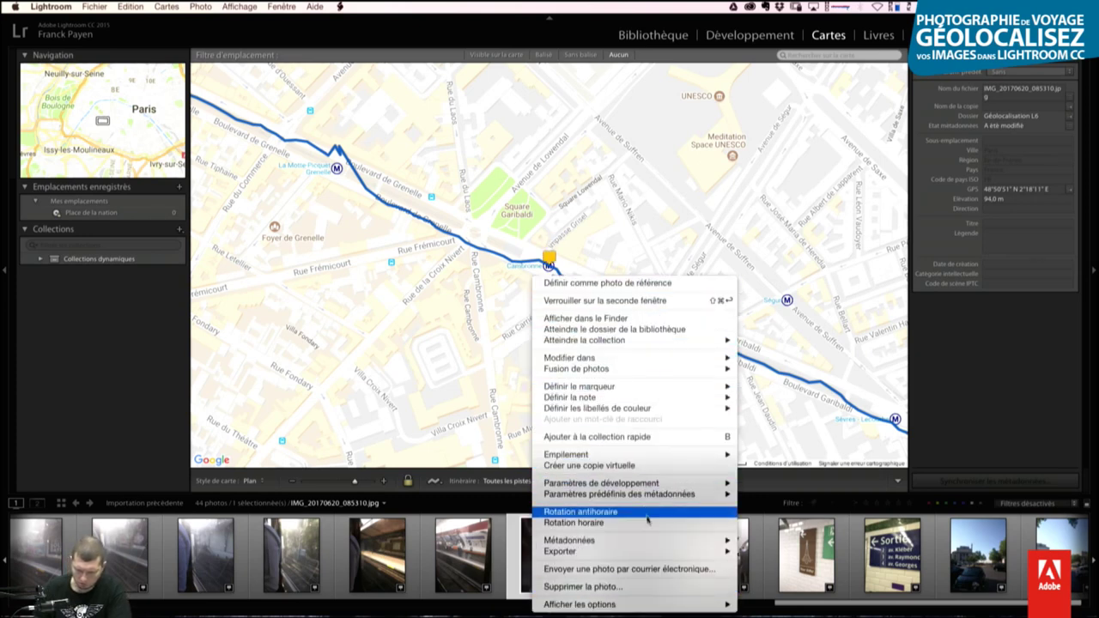
left_click(513, 568)
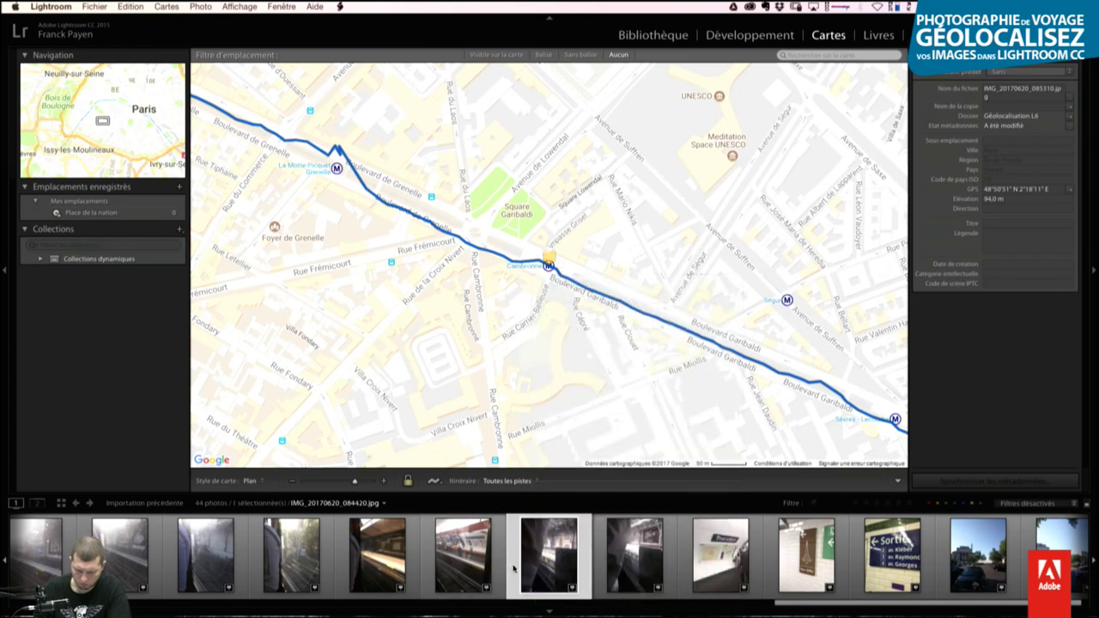
Step: Switch to Loupe view and step through the Sortie and Tour Eiffel sign photos
key("g")
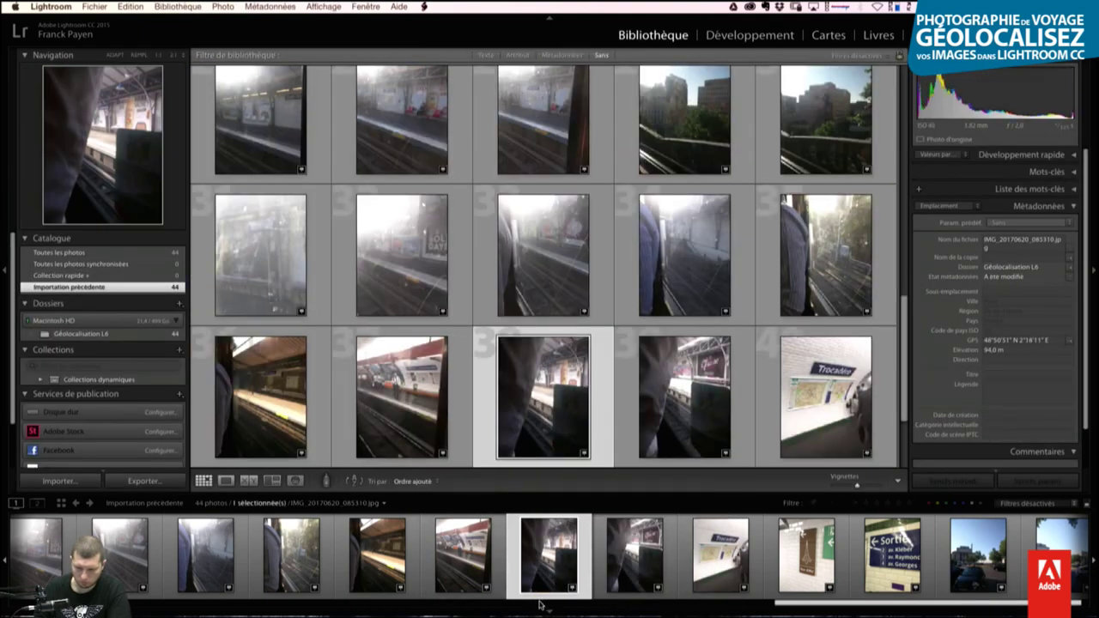
key("e")
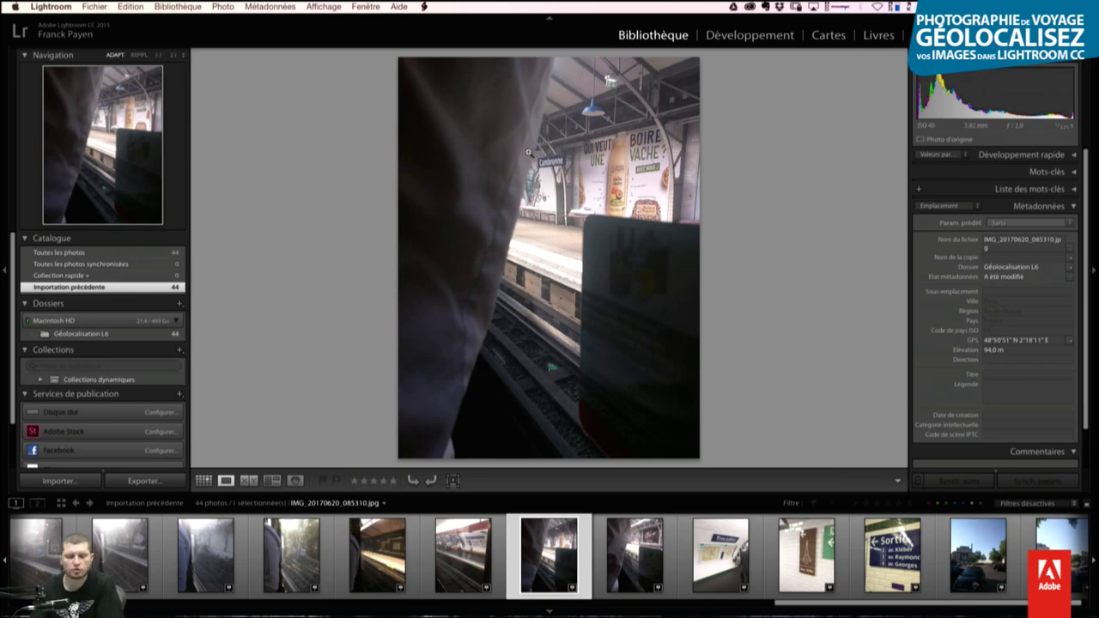
key("Right")
key("Right")
key("Right")
key("Right")
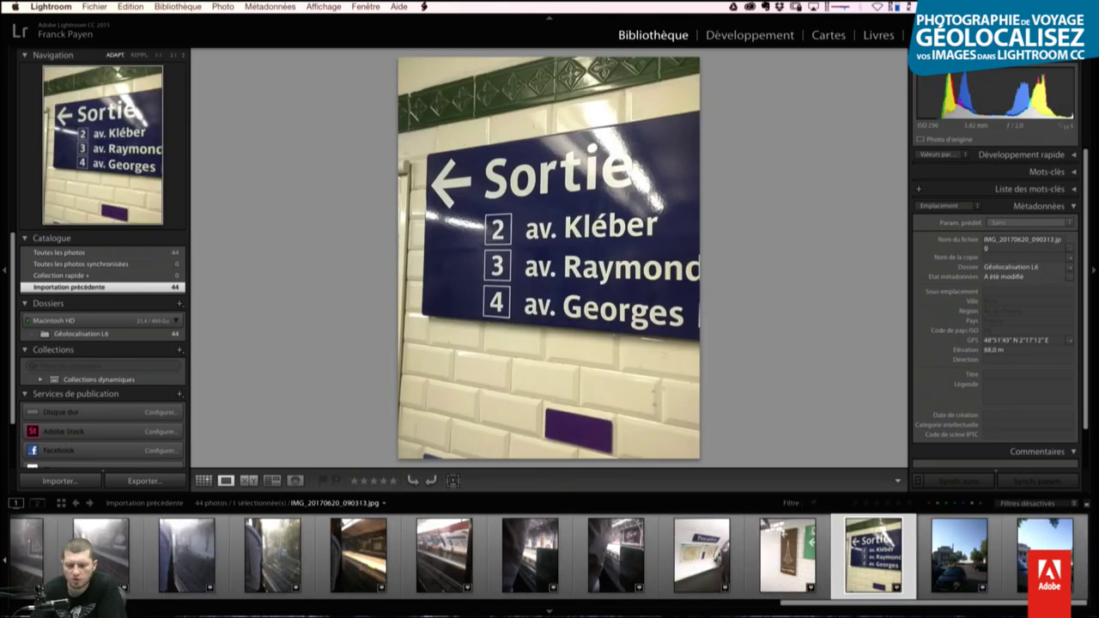
key("Right")
key("Left")
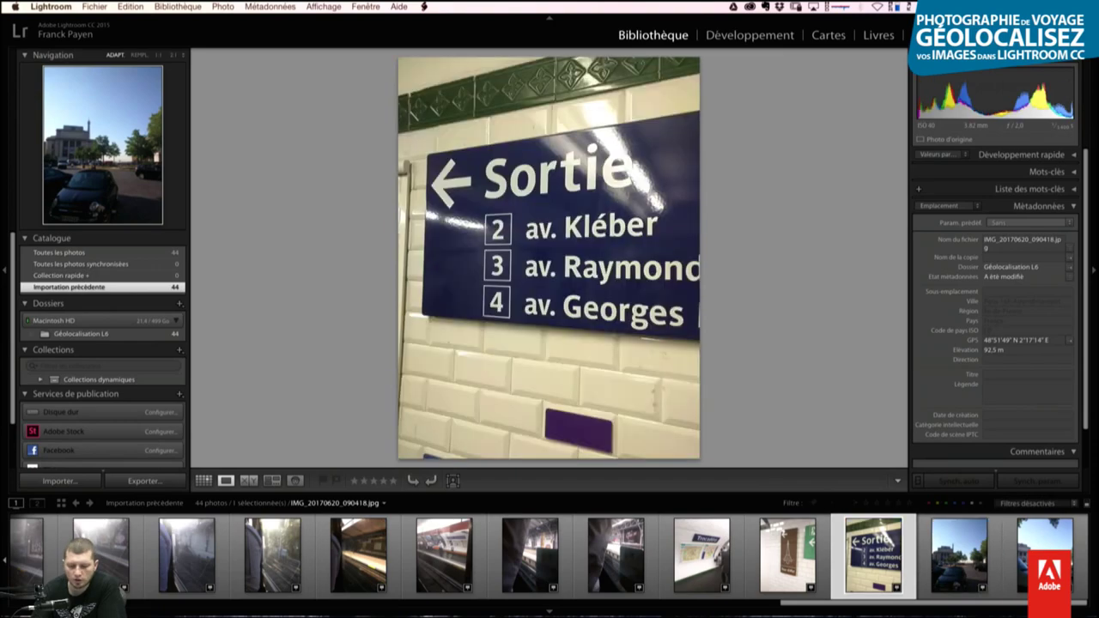
key("Right")
key("Right")
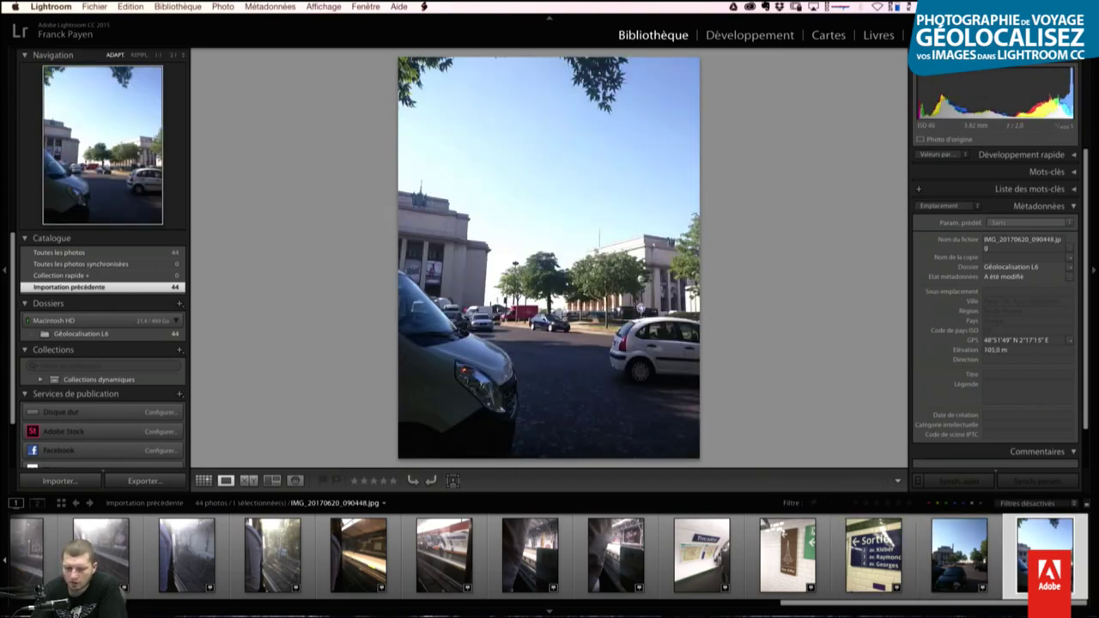
key("Left")
key("Left")
key("Left")
key("Left")
key("Right")
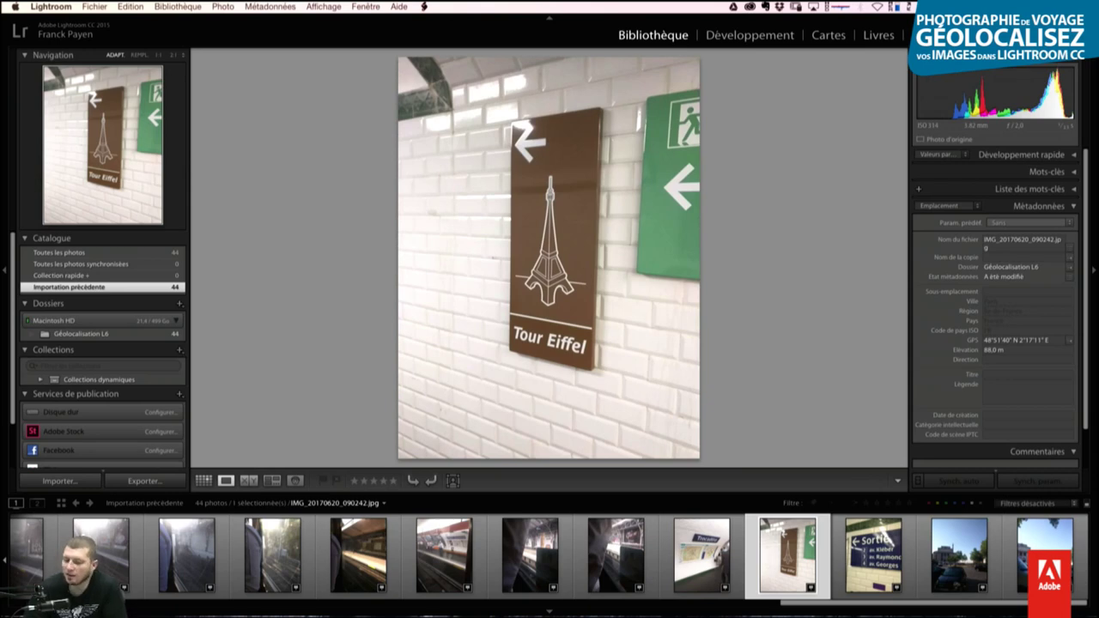
Step: Browse between the Trocadéro photo, the last photo and the striped-shirt train photo
key("Left")
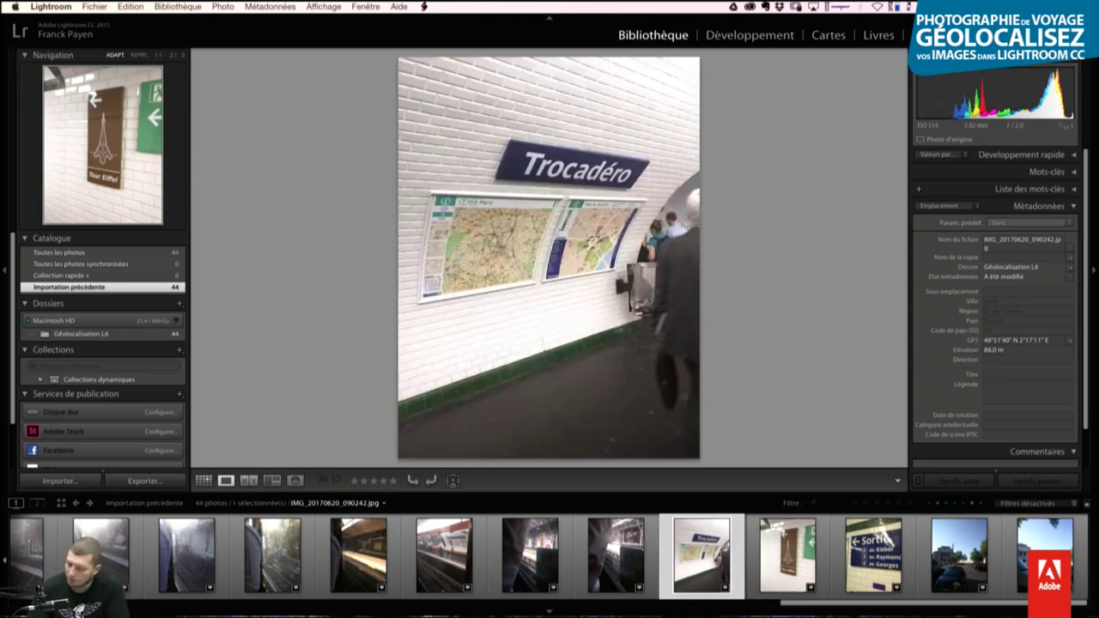
key("Left")
key("Right")
key("Right")
key("Right")
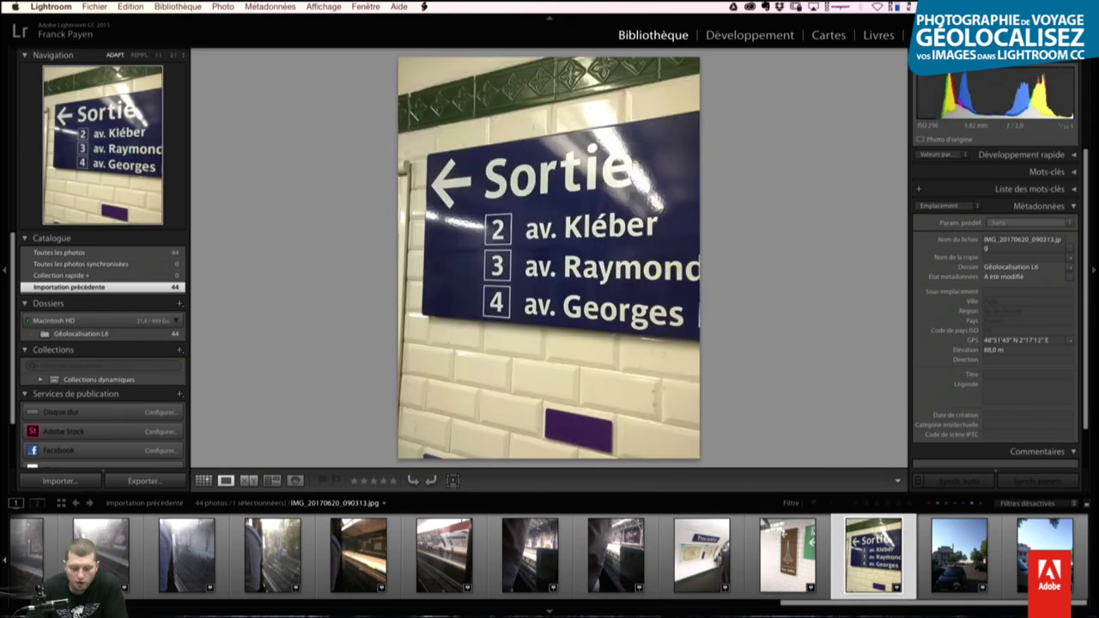
key("Right")
key("Right")
key("Left")
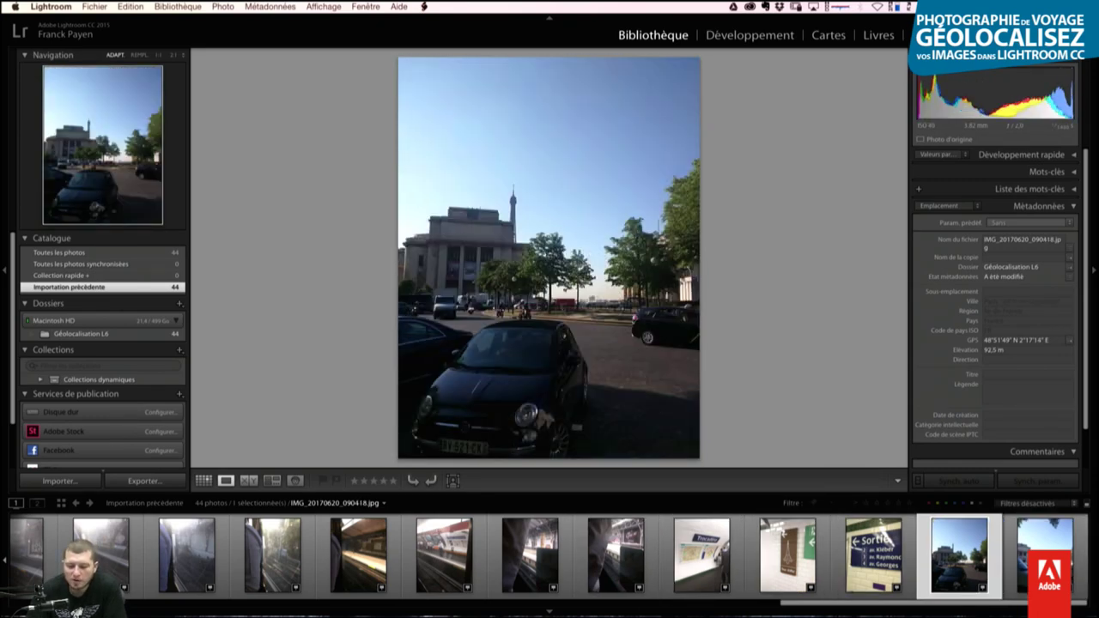
key("Left")
key("Left")
key("Left")
key("Left")
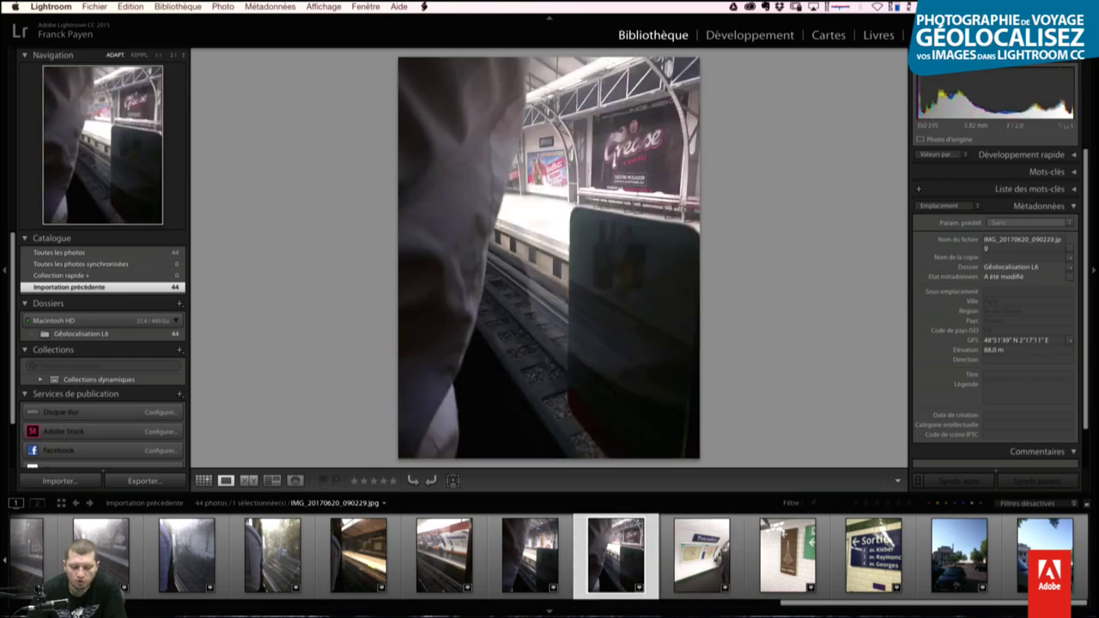
key("Left")
key("Left")
key("Left")
key("Left")
key("Left")
key("Left")
key("Left")
key("Left")
key("Left")
key("Left")
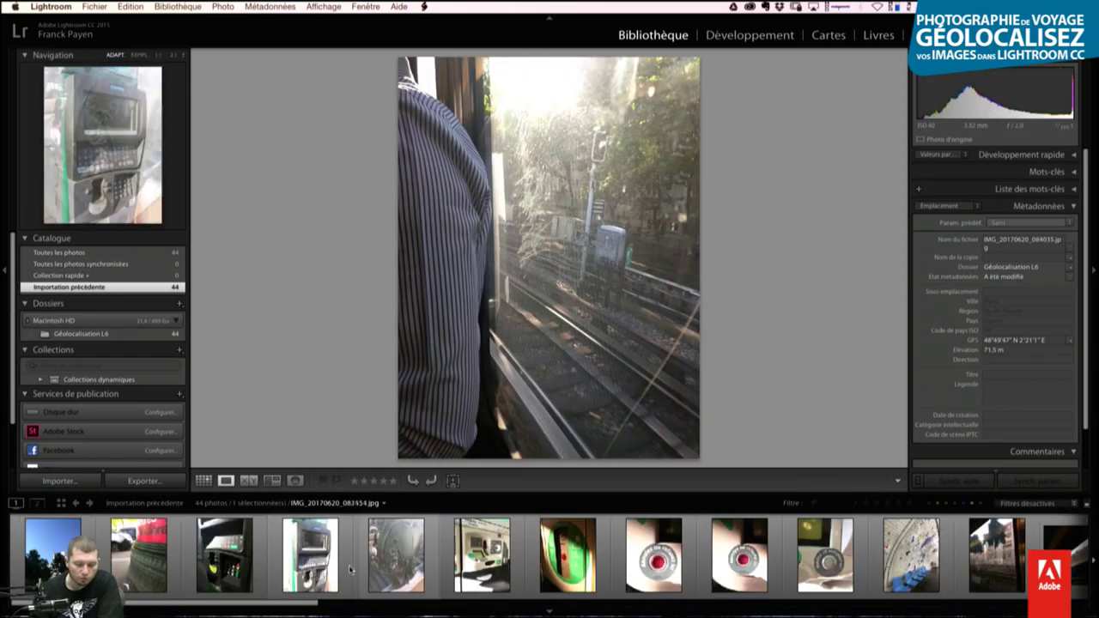
key("Left")
key("Left")
key("Left")
key("Left")
key("Left")
key("Left")
key("Left")
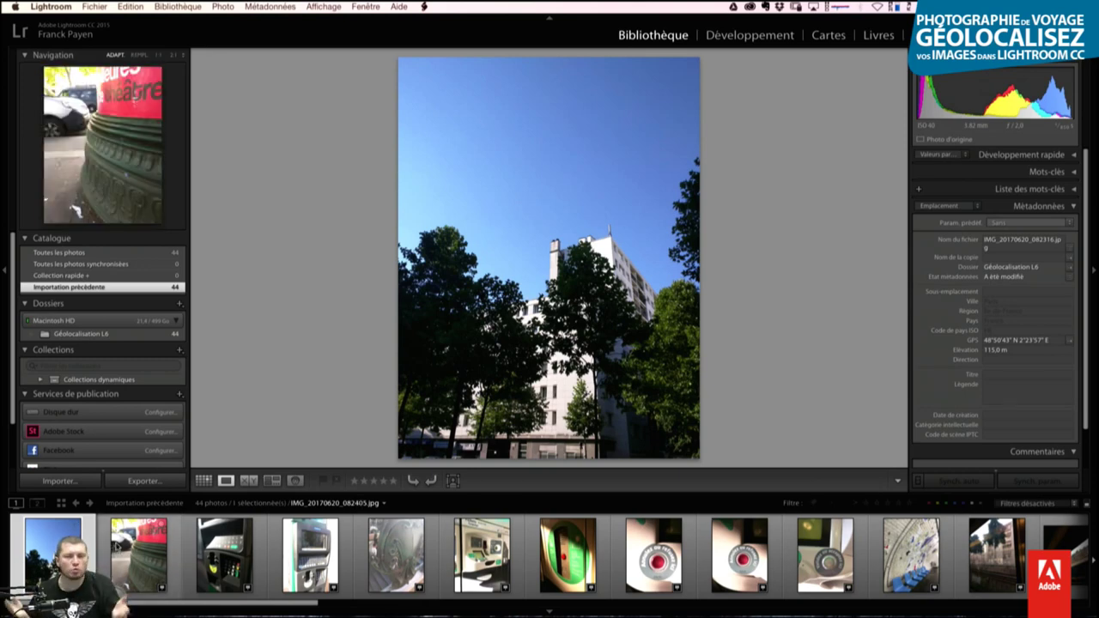
mouse_move(138, 555)
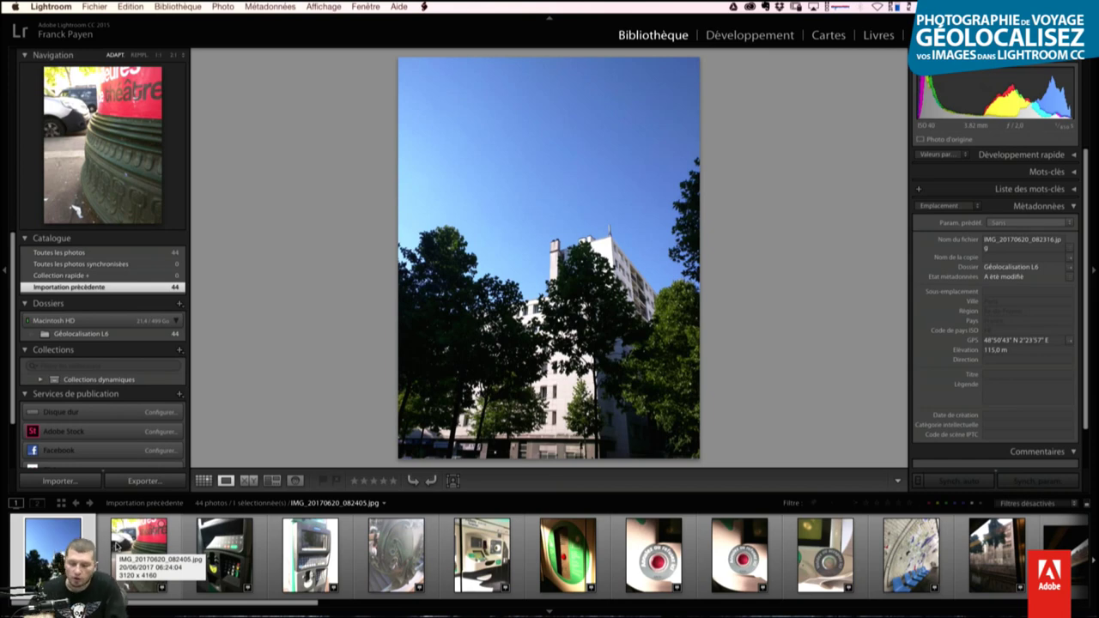
Step: Return to the Map view and deselect the current photo
left_click(823, 36)
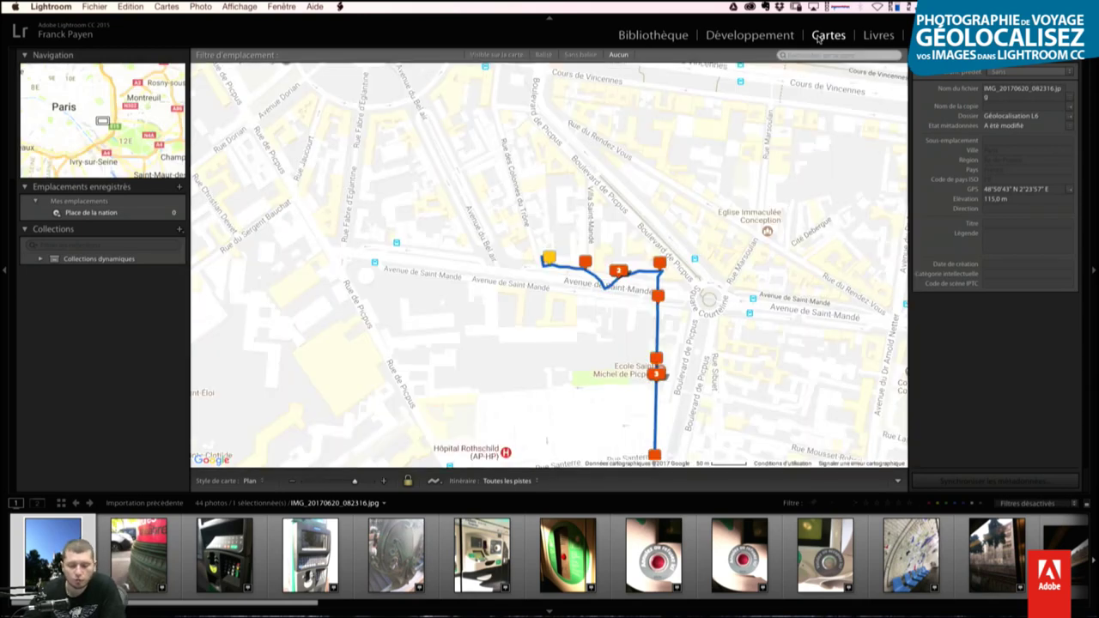
left_click(560, 230)
scroll(533, 222, "down", 5)
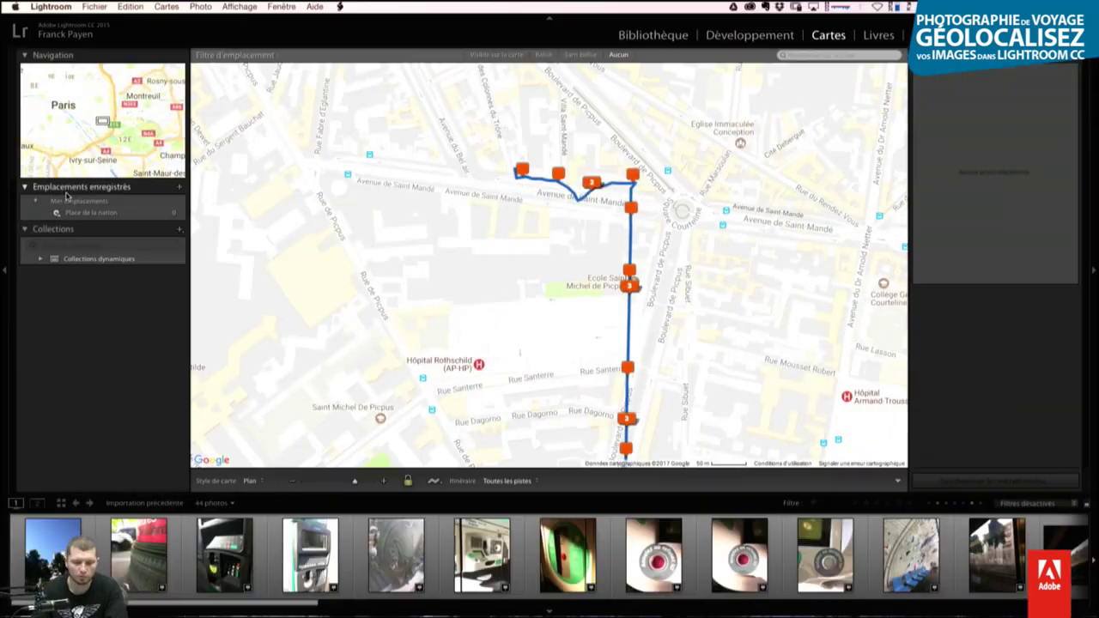
Step: Save a new location named Picpus, then select the Place de la nation location
left_click(180, 188)
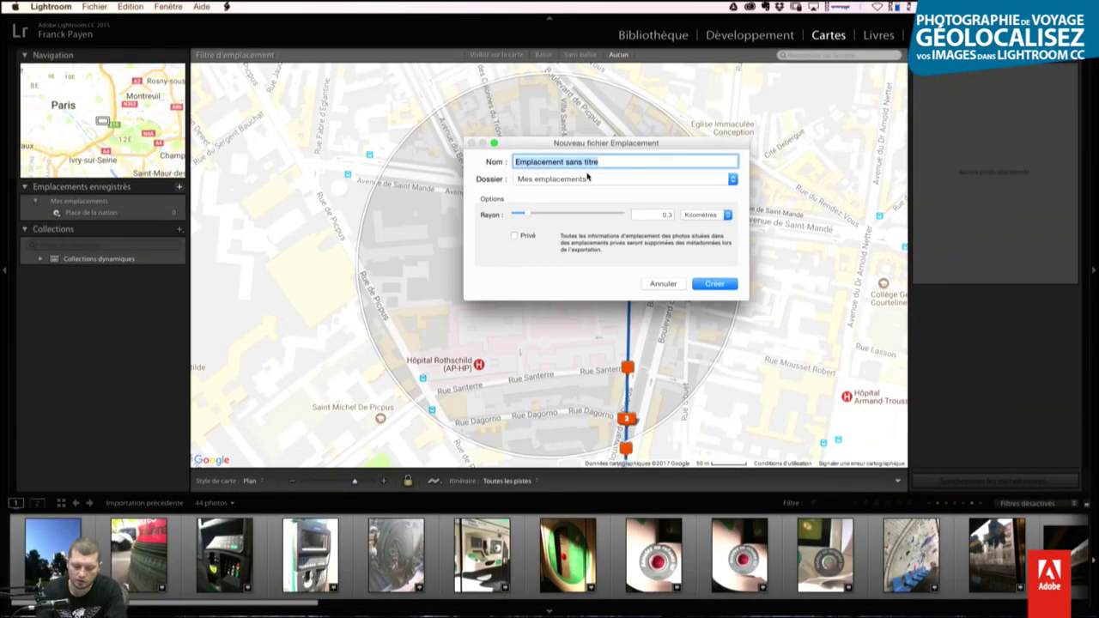
type("Picpus")
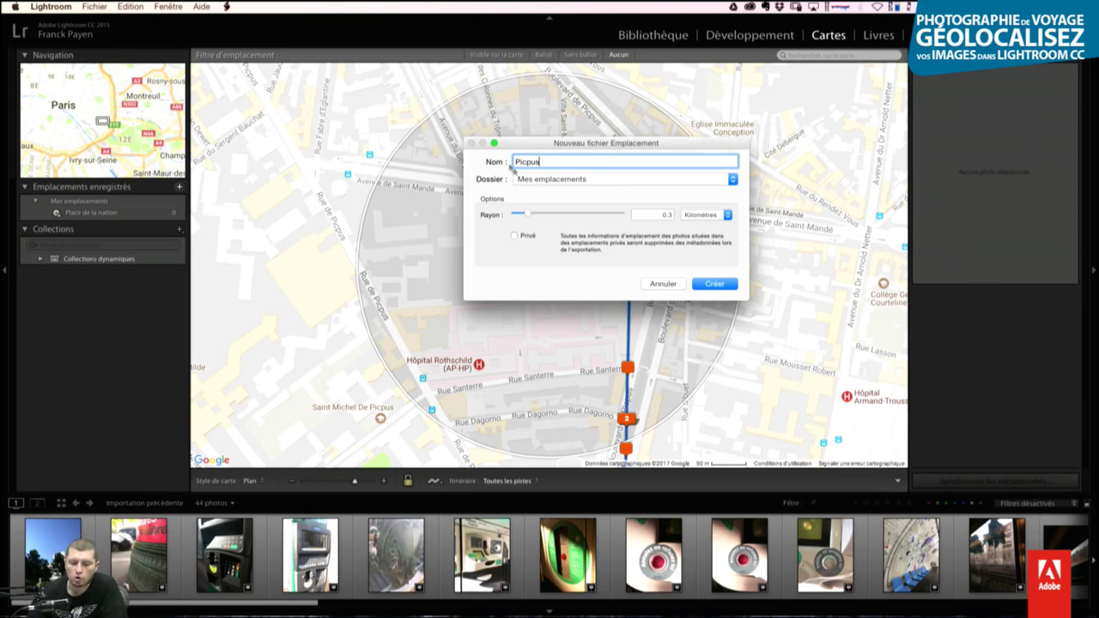
mouse_move(554, 146)
left_mouse_down()
mouse_move(800, 153)
mouse_move(757, 159)
left_mouse_up()
left_click_drag(727, 227, 731, 227)
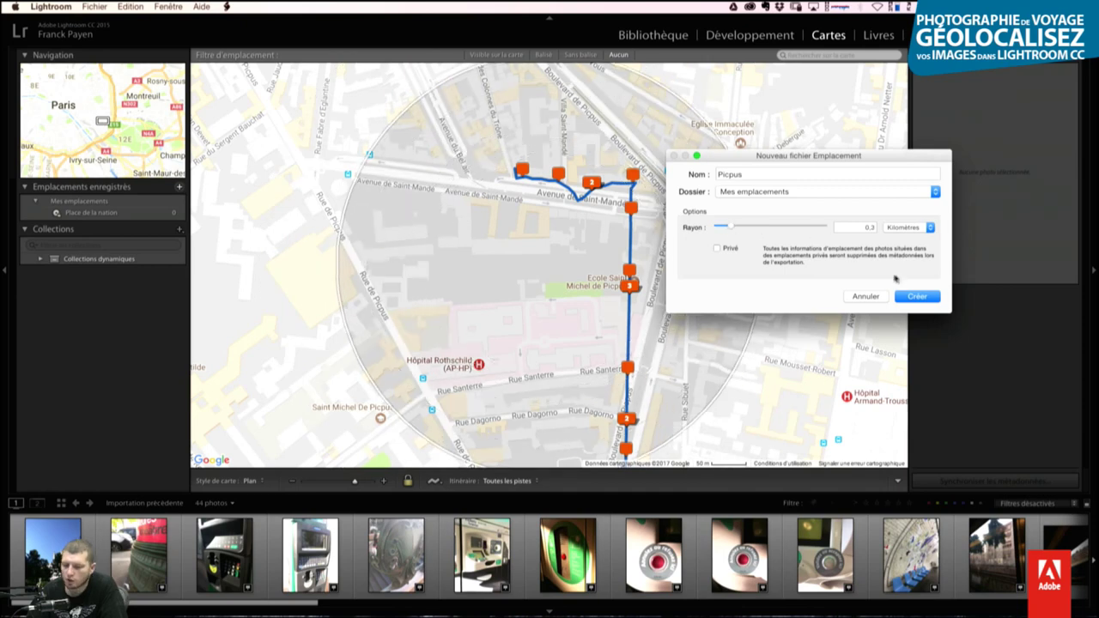
left_click(915, 297)
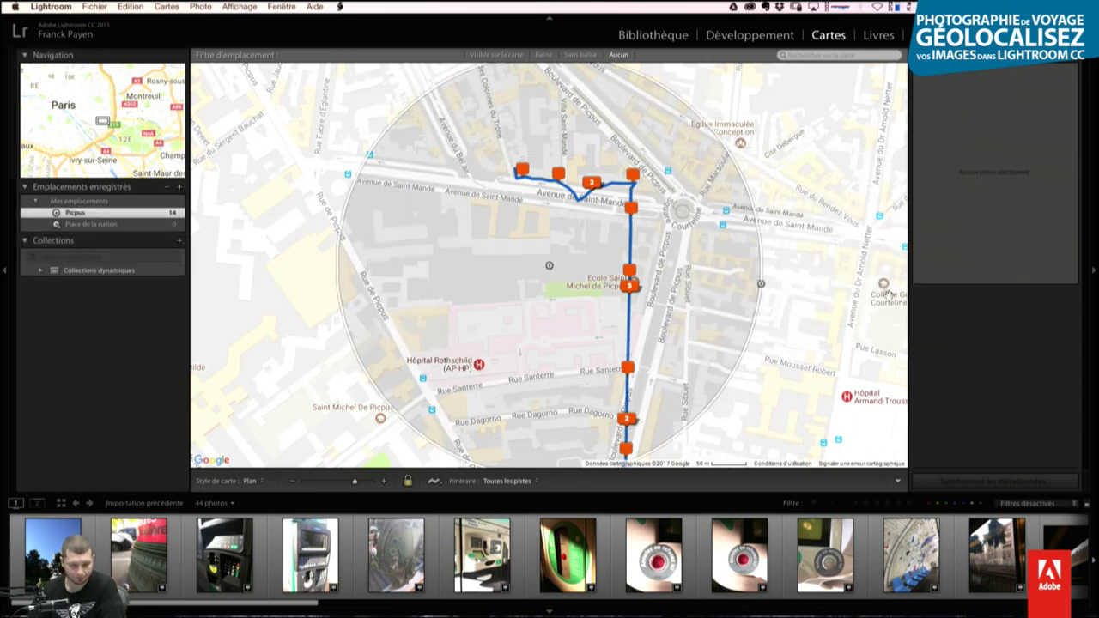
left_click(81, 224)
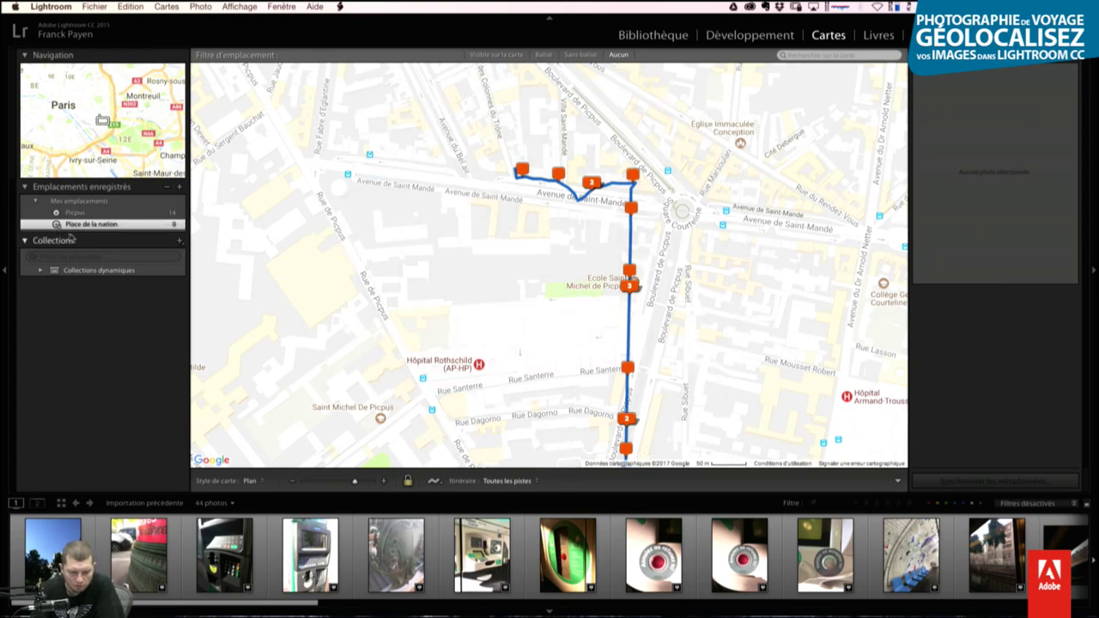
Step: Jump to Place de la Nation, then select a Trocadéro photo in the filmstrip
left_click(181, 225)
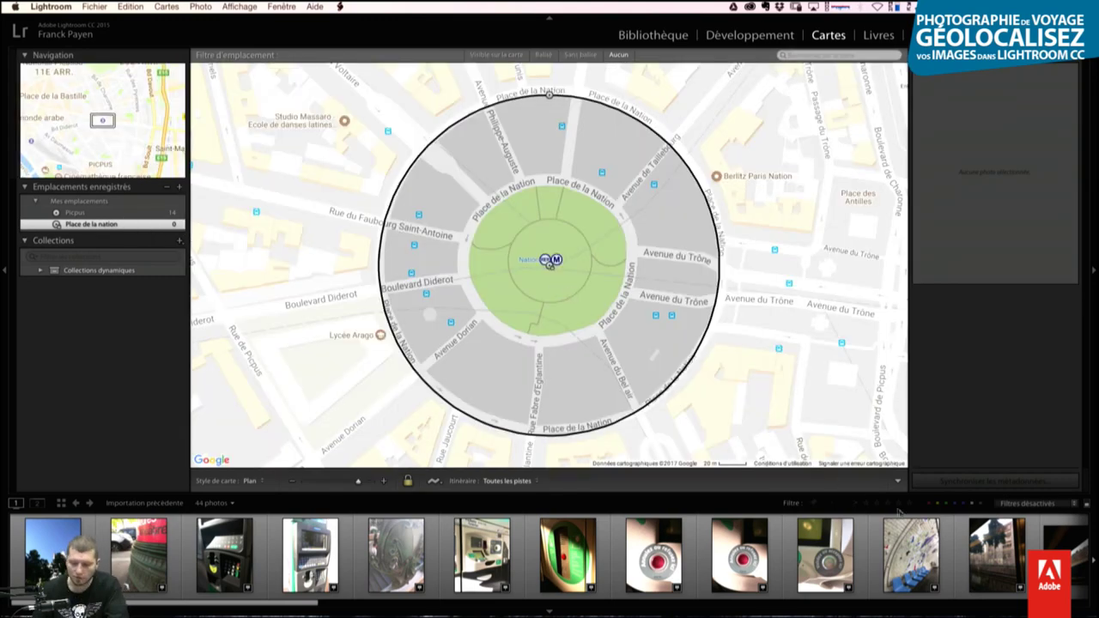
scroll(602, 554, "down", 5)
left_click(959, 553)
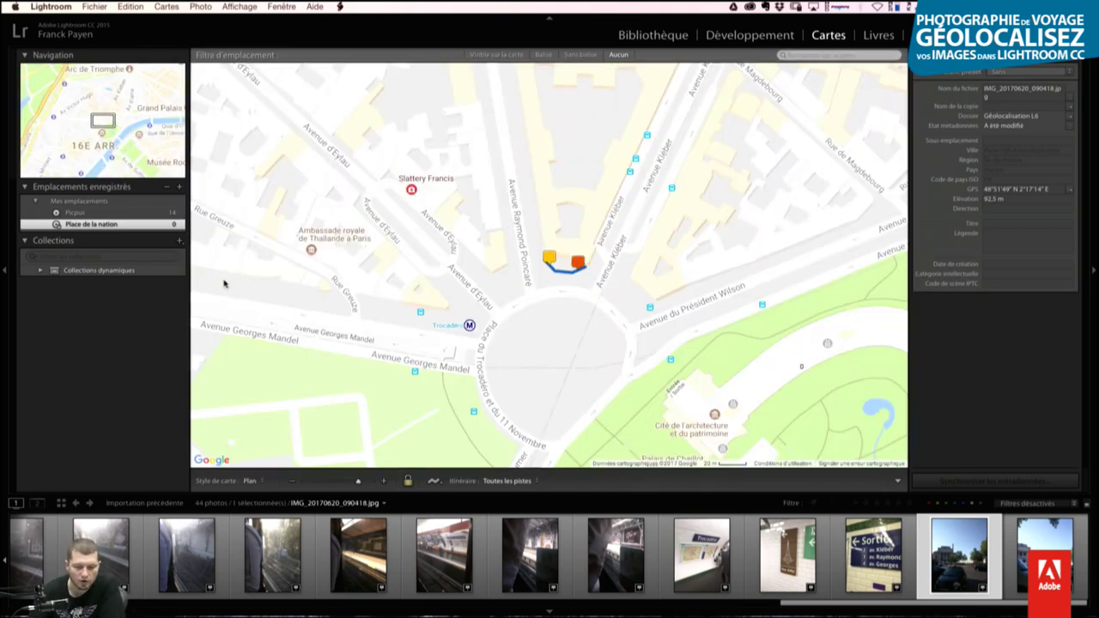
Step: Create a widened Trocadero saved location, then undo it
left_click(179, 187)
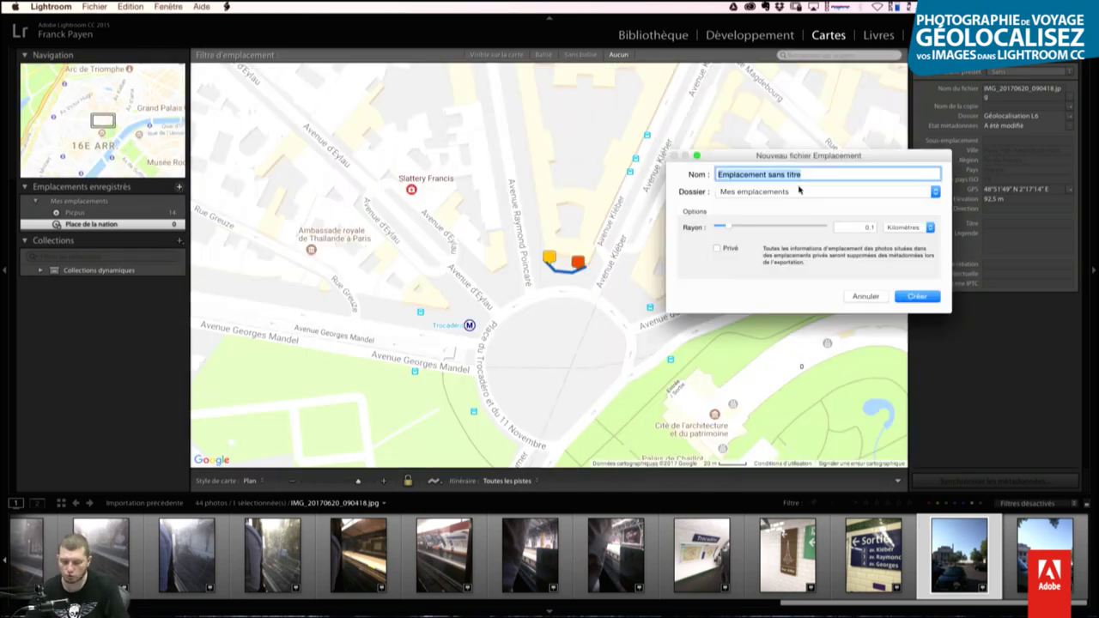
type("Trocadero")
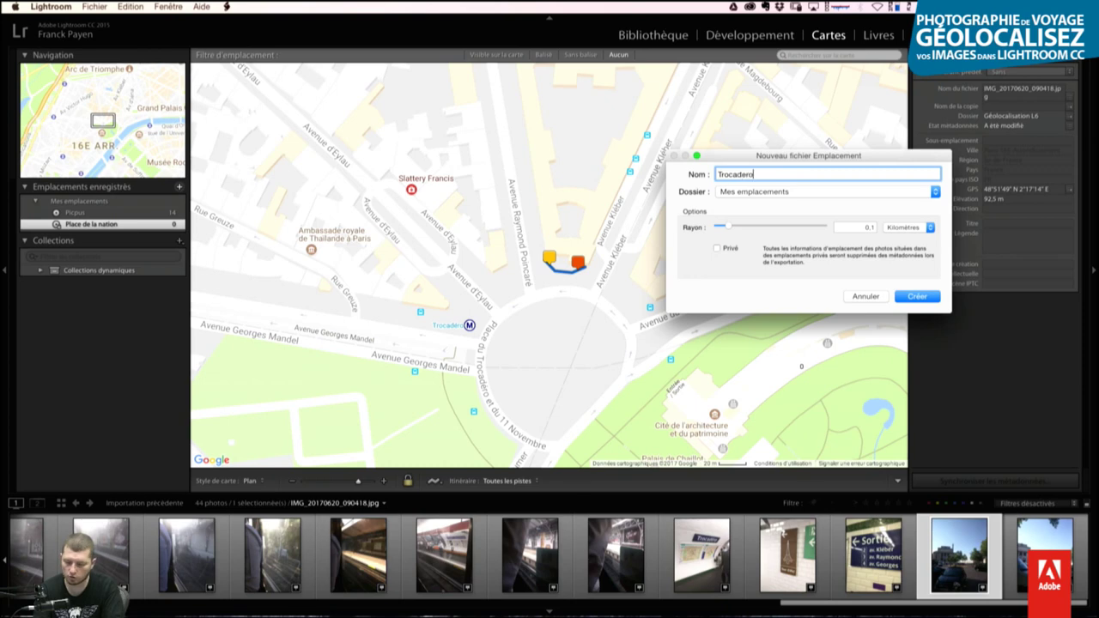
left_click(737, 226)
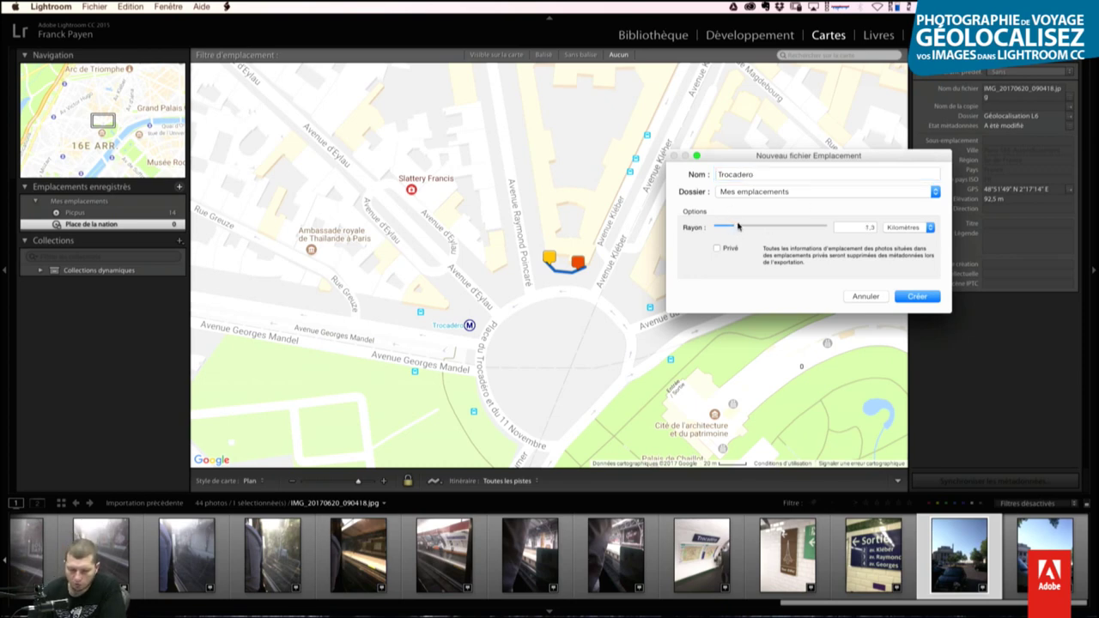
left_click(904, 296)
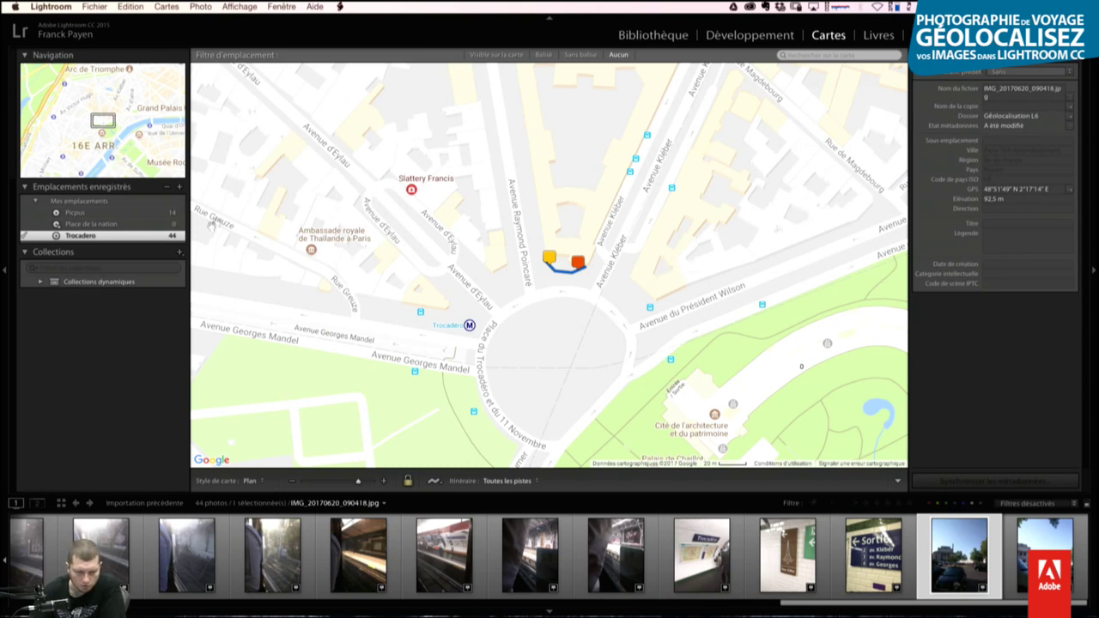
key("ctrl+z")
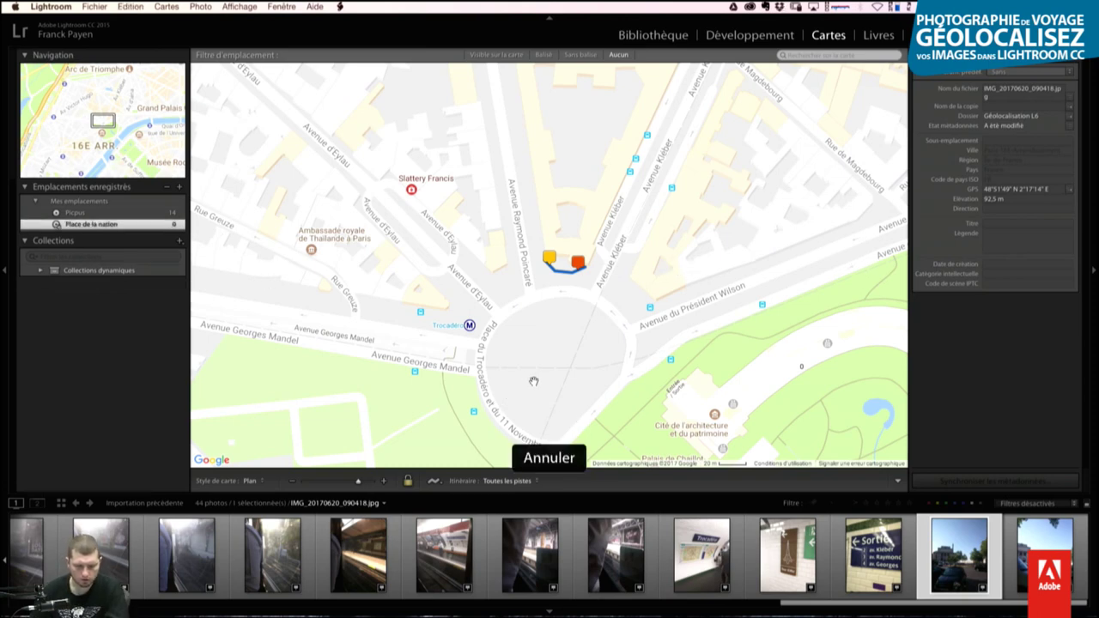
Step: Cancel a second new-location attempt and select a photo to show Trocadéro
left_click(533, 381)
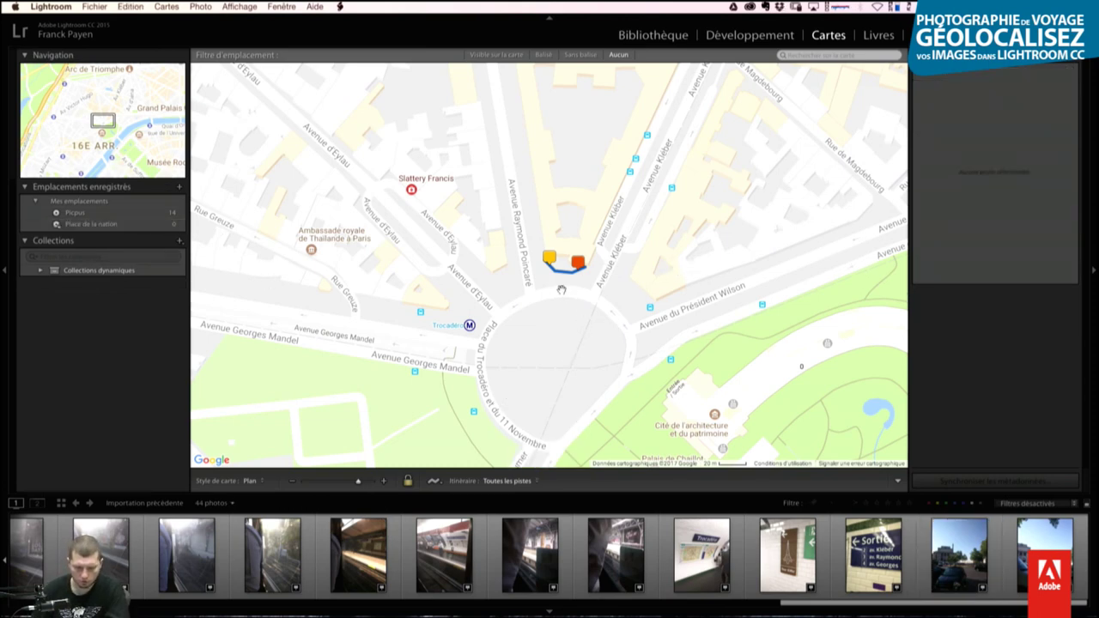
left_click(178, 187)
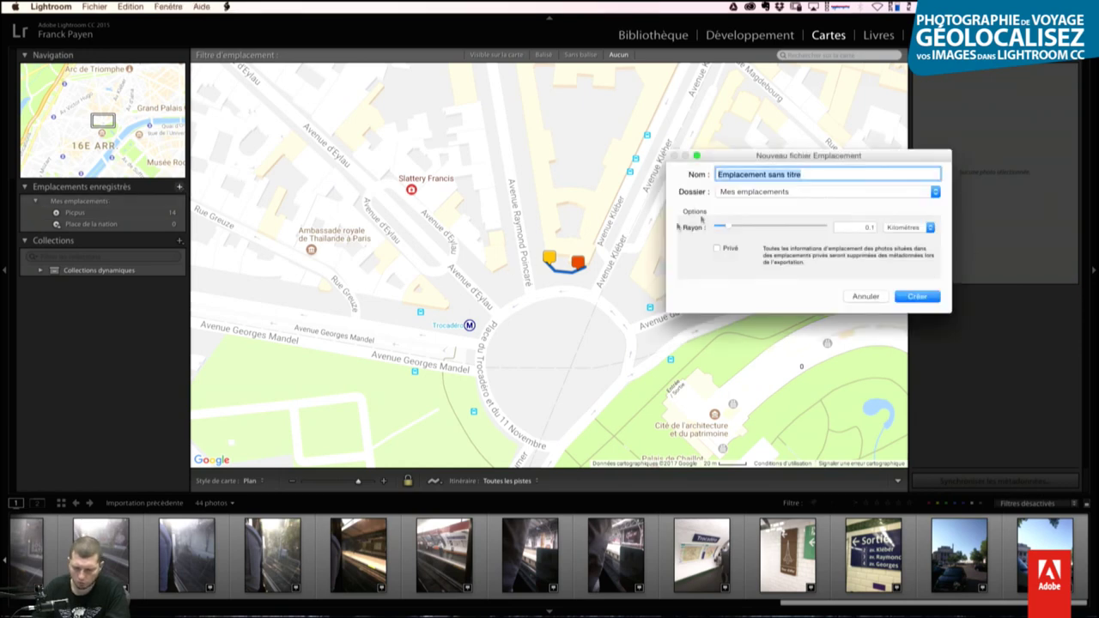
type("Troca")
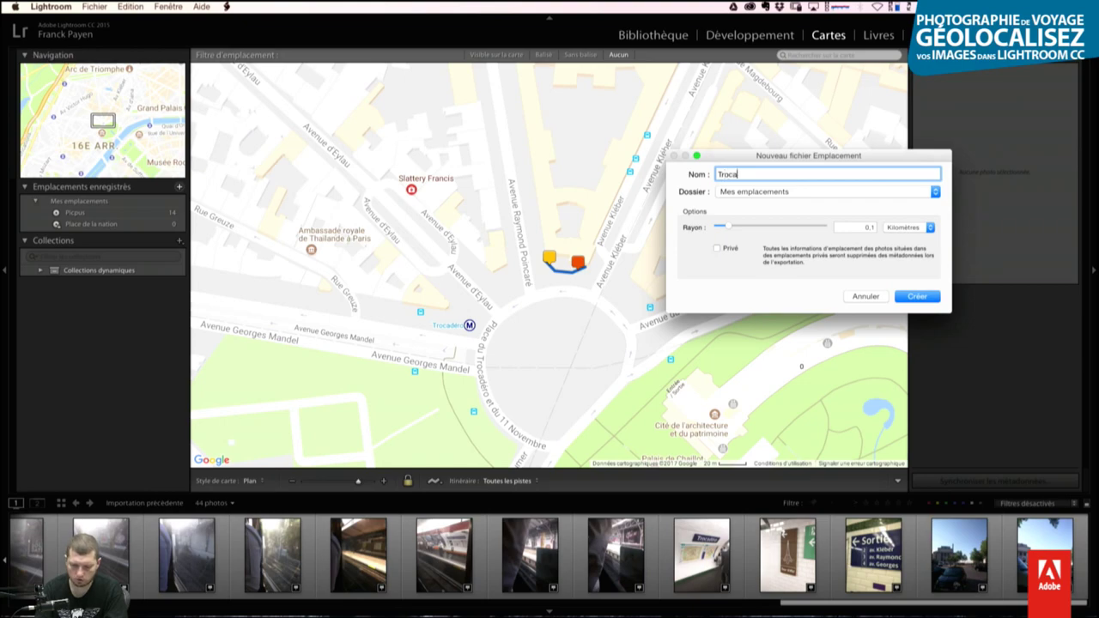
key("Escape")
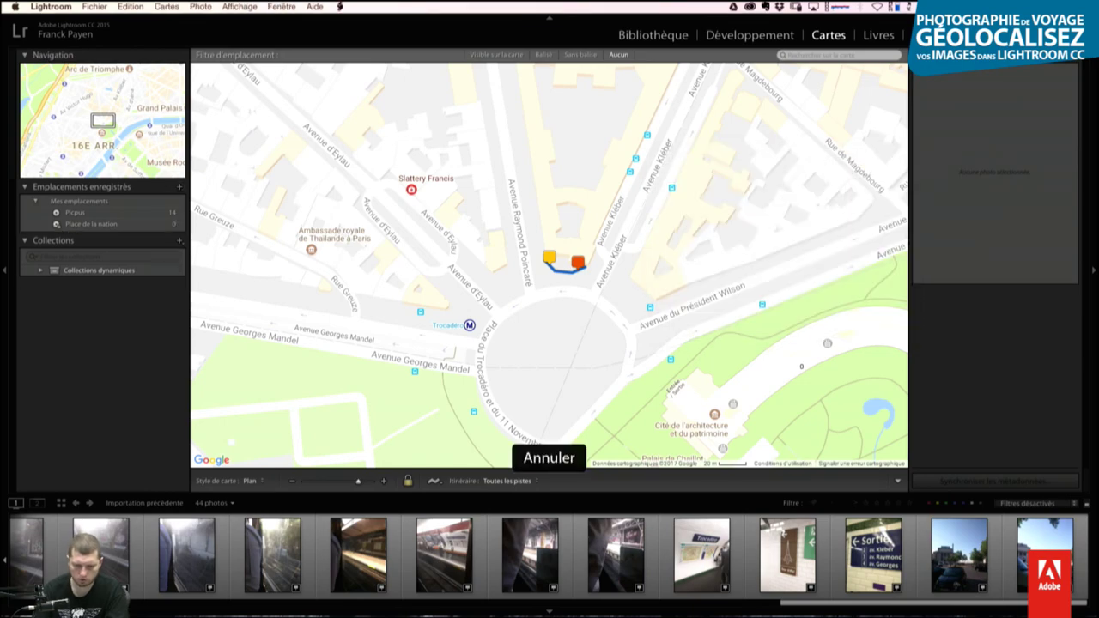
left_click(873, 556)
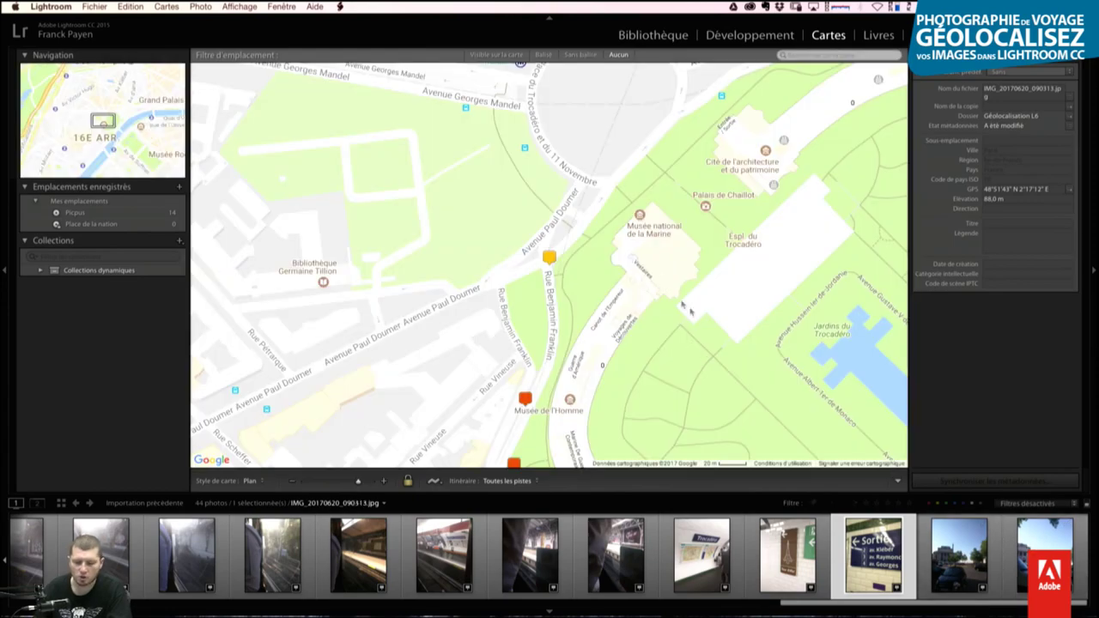
Step: Create a Troca saved location at Trocadéro with a slightly enlarged radius holding 6 photos
left_click(959, 554)
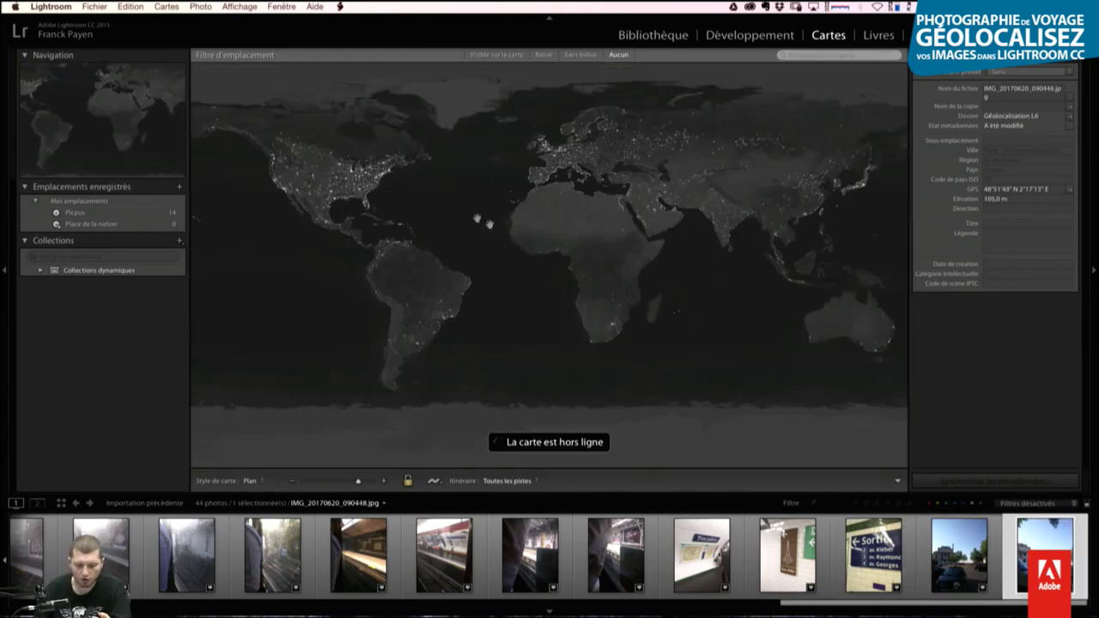
left_click(180, 187)
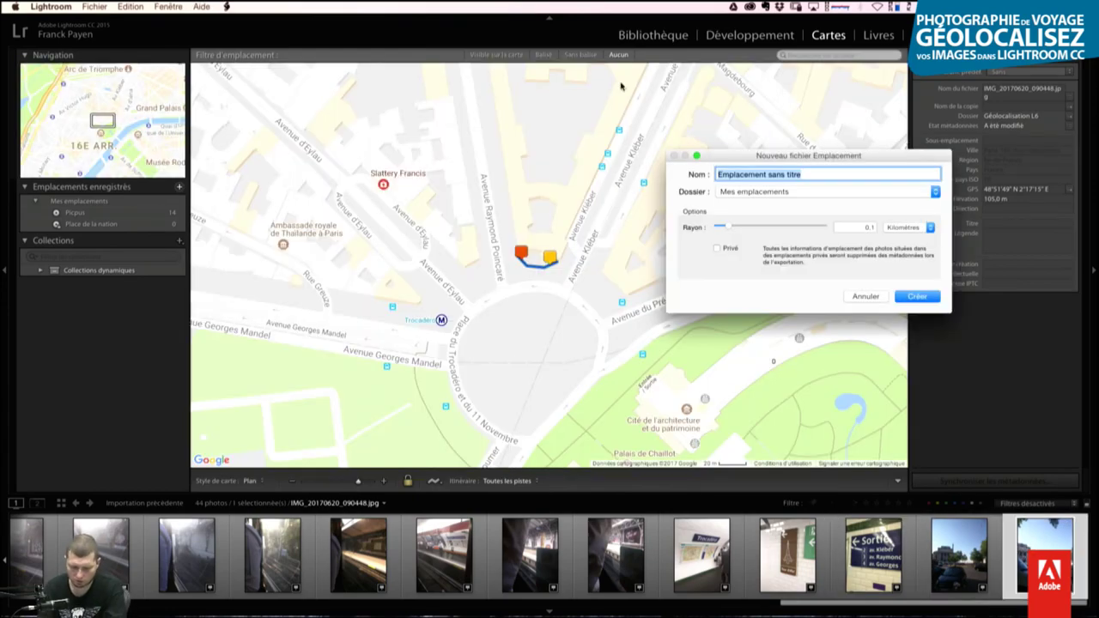
type("Troca")
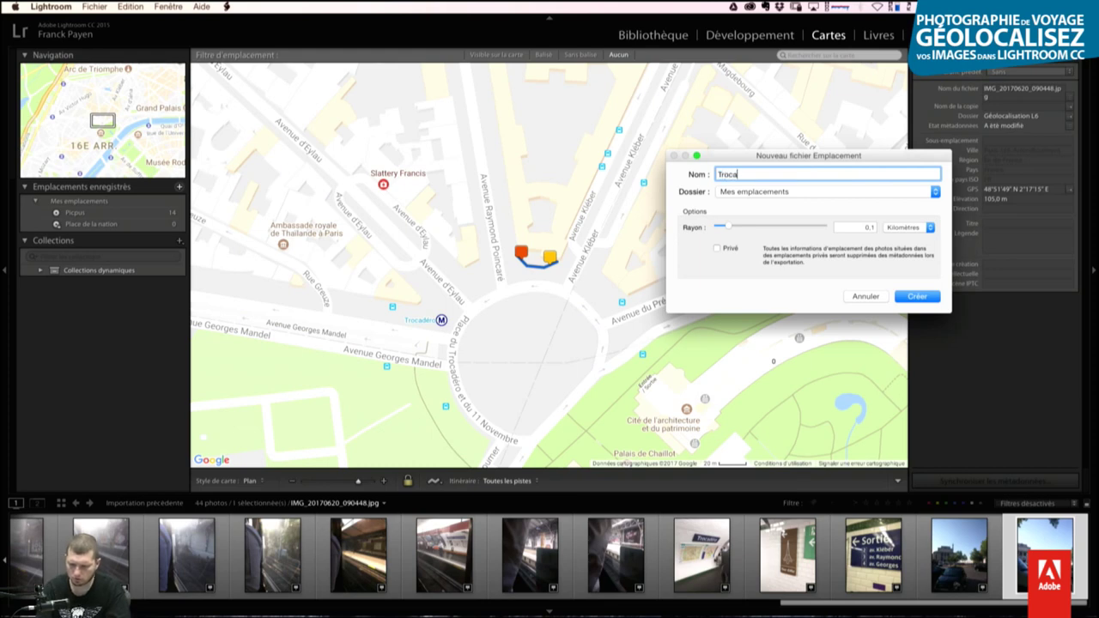
left_click_drag(726, 226, 731, 226)
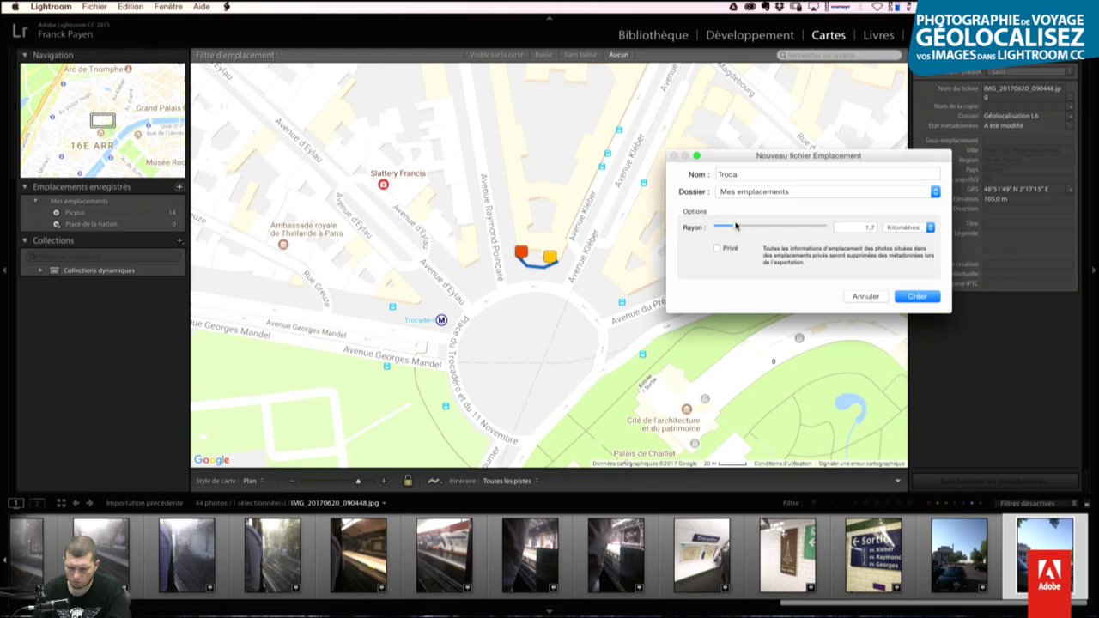
left_click(925, 301)
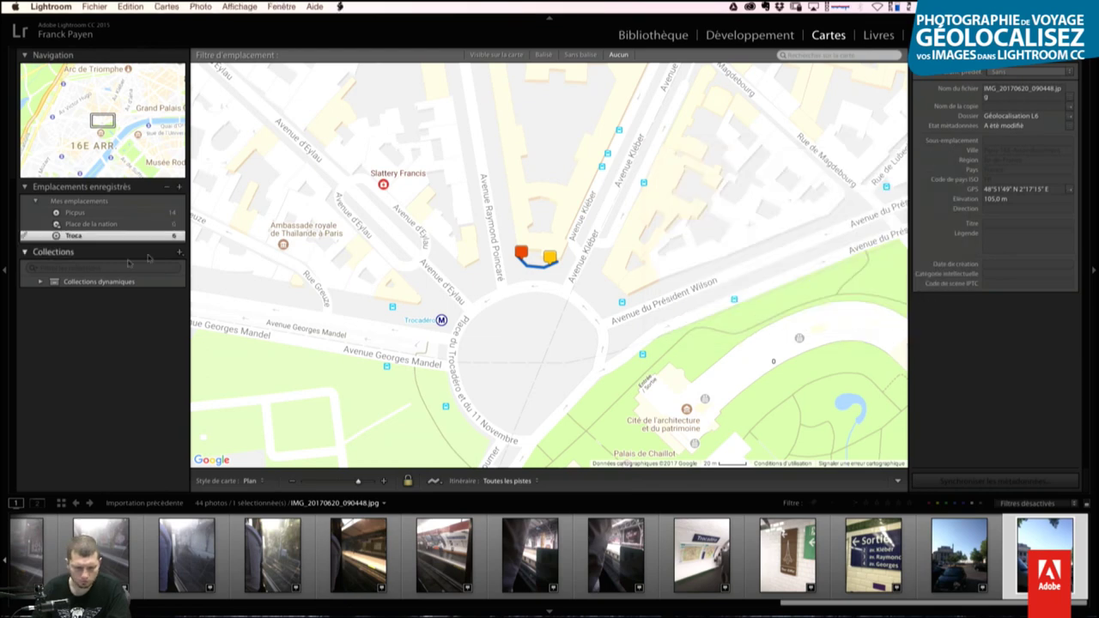
mouse_move(78, 235)
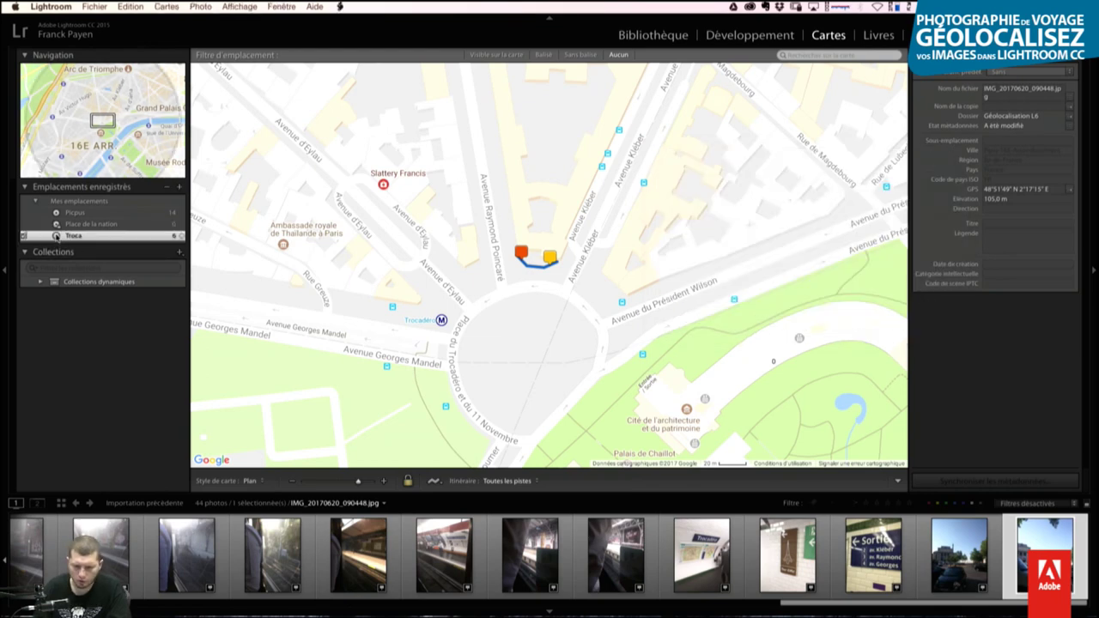
scroll(367, 338, "down", 1)
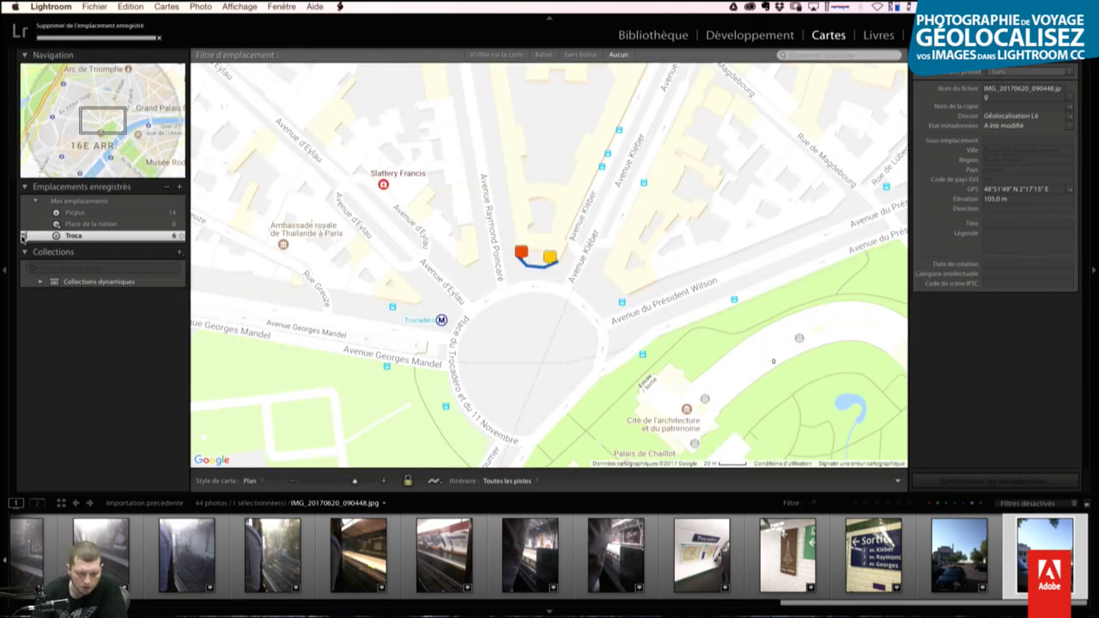
key("BackSpace")
left_click(508, 213)
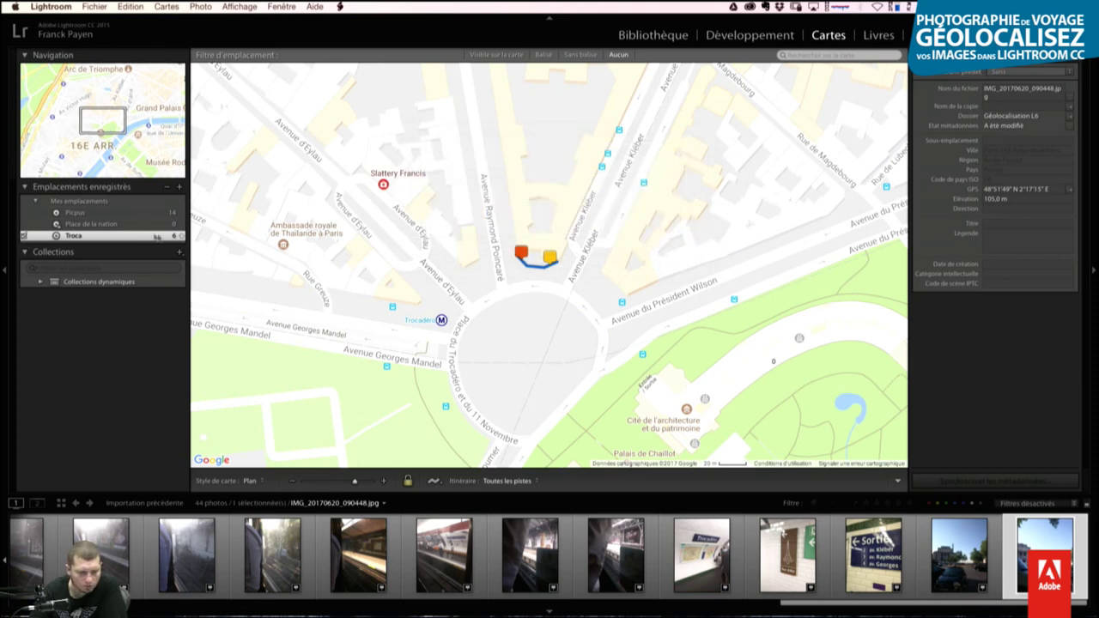
left_click_drag(135, 227, 138, 236)
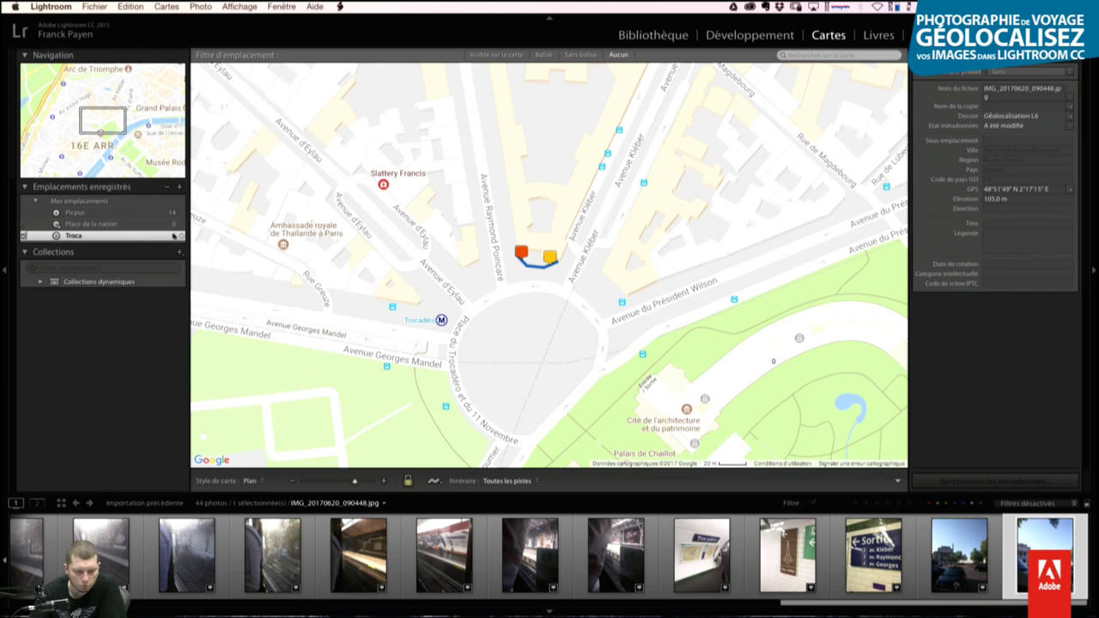
left_click(180, 238)
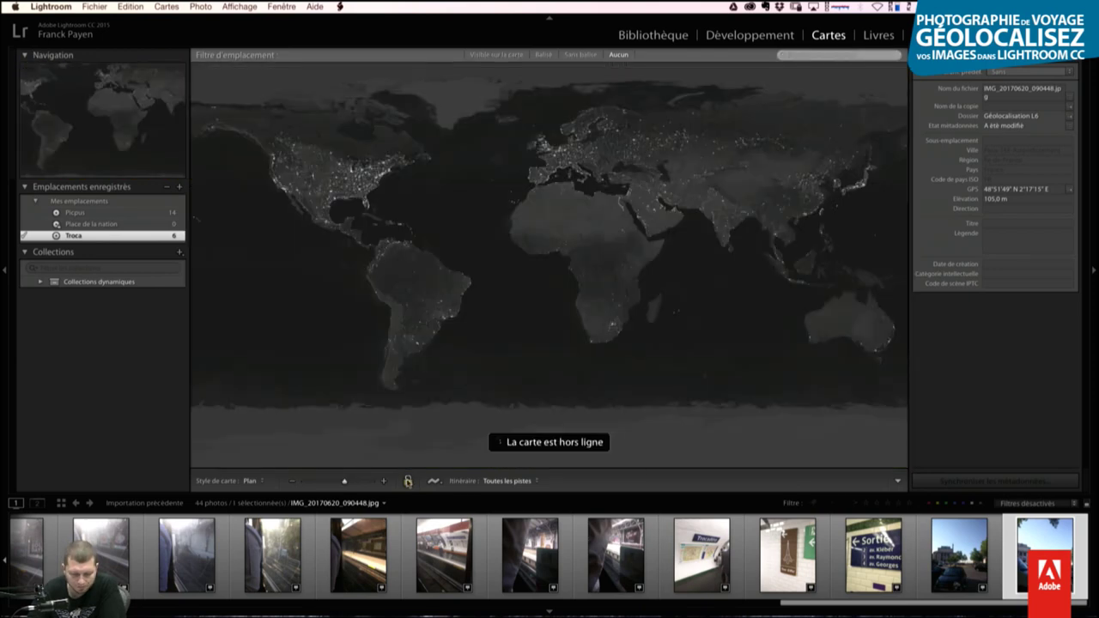
left_click(409, 481)
left_click(408, 481)
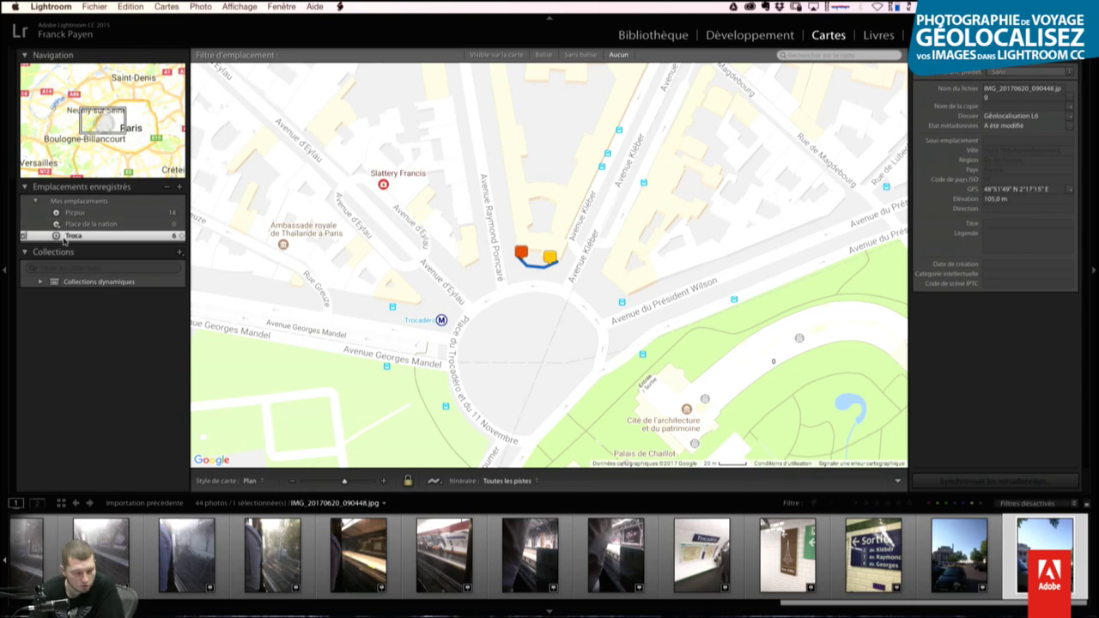
left_click(58, 225)
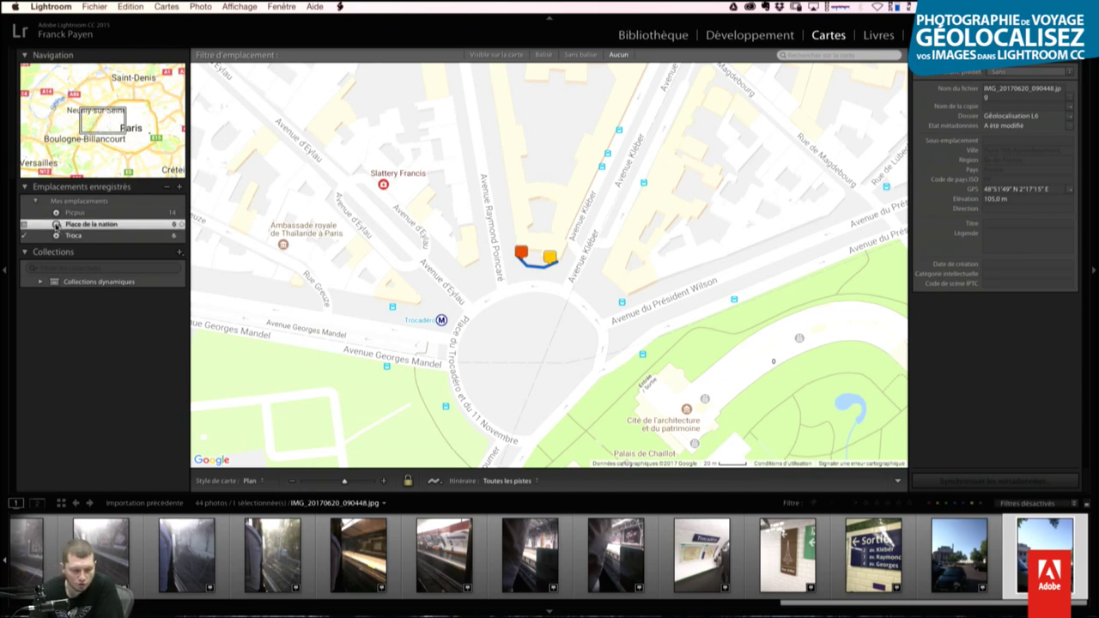
left_click(180, 225)
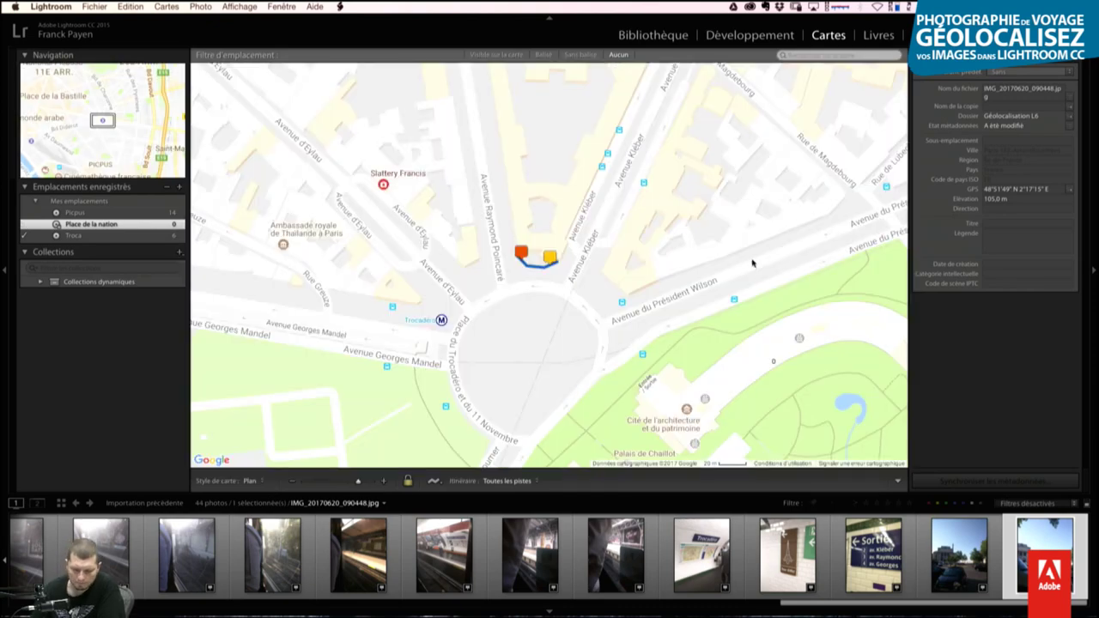
left_click(261, 483)
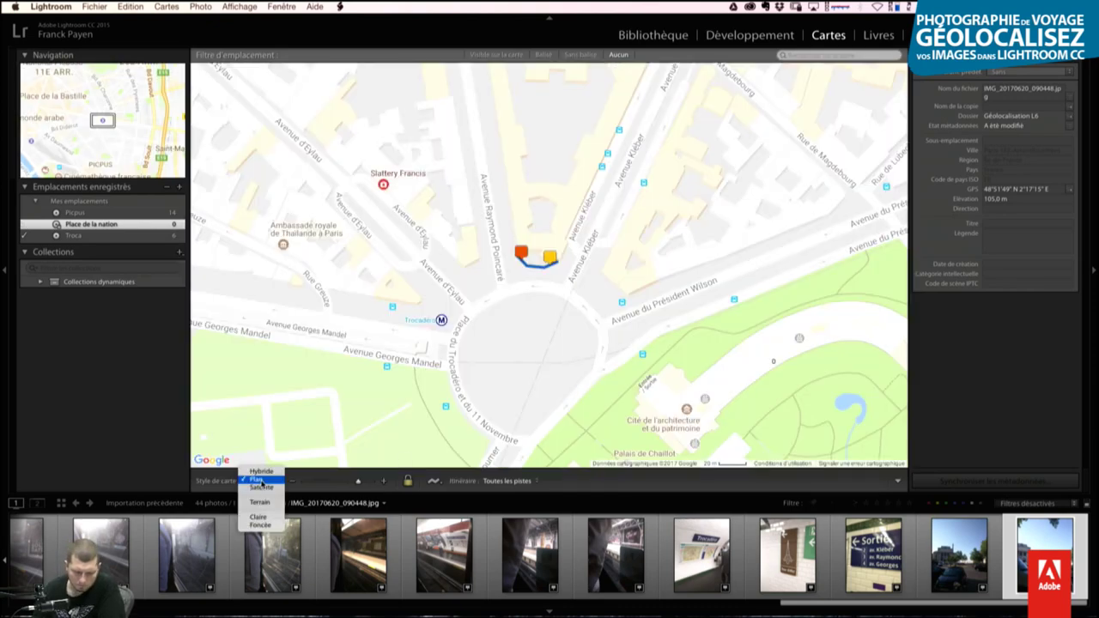
left_click(281, 479)
left_click(292, 482)
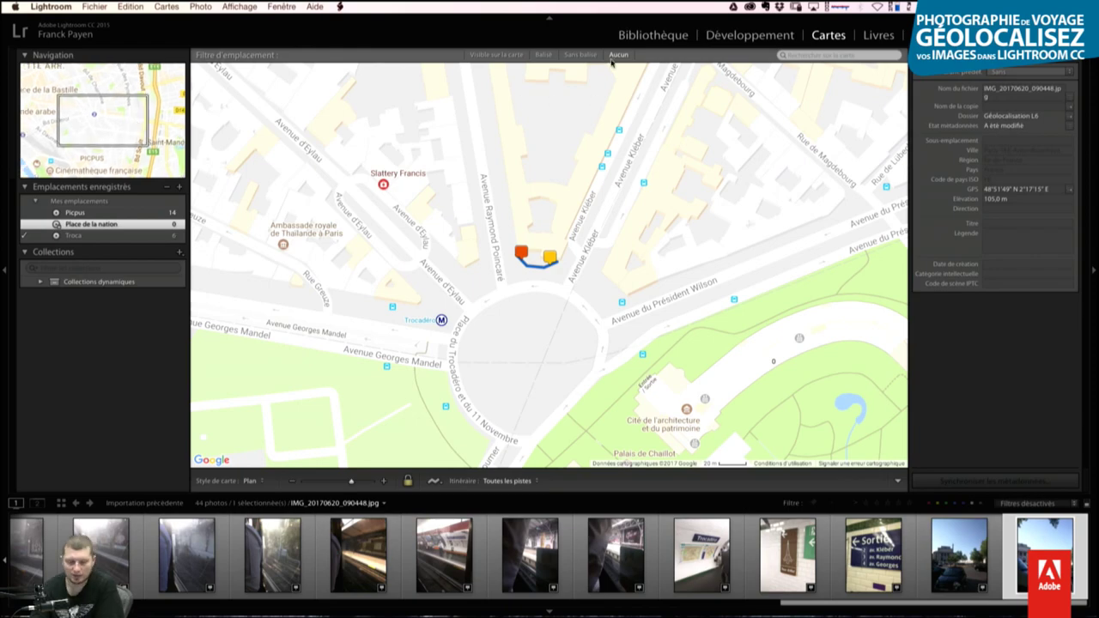
Step: Leave Lightroom for the desktop and relaunch it from the Dock
key("super+h")
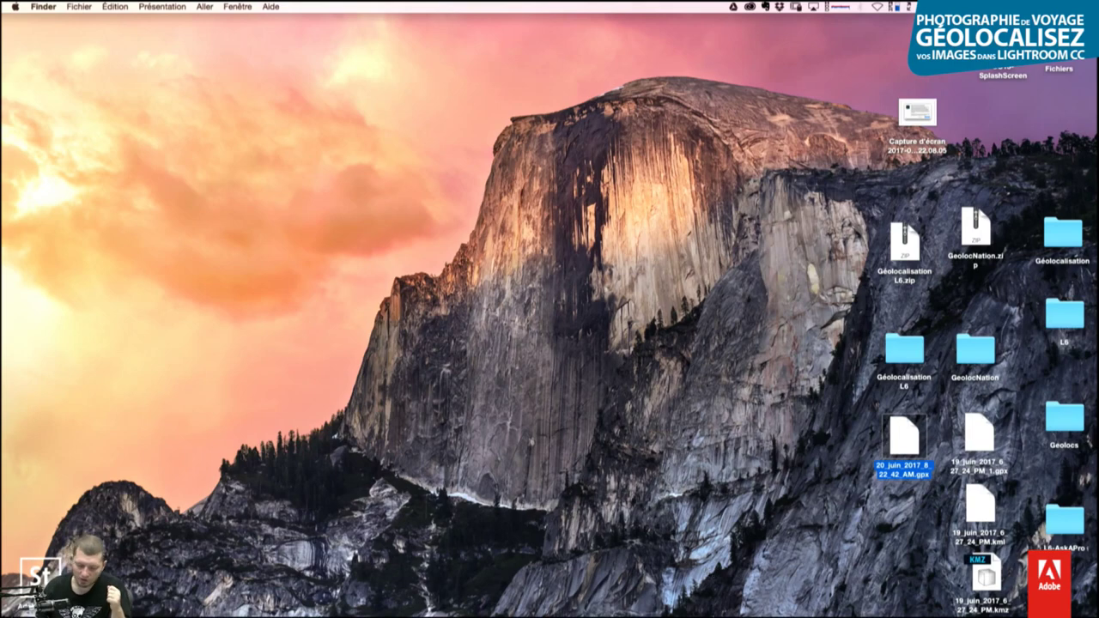
mouse_move(549, 612)
left_click(502, 584)
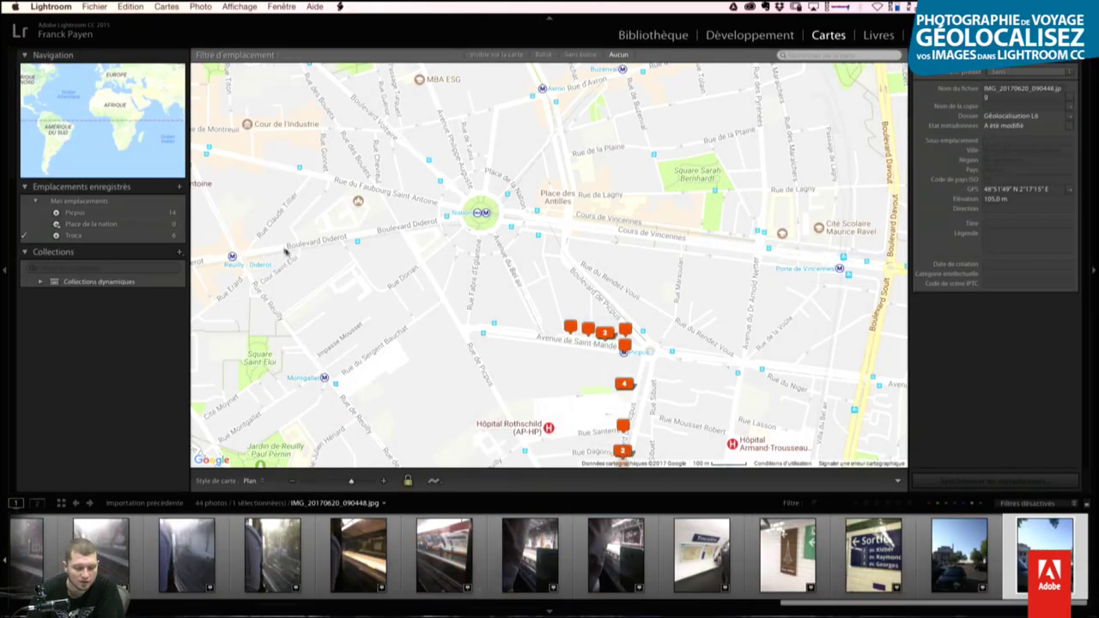
Step: Step through the Picpus, Place de la nation and Troca saved locations, showing Troca on the map
left_click(57, 213)
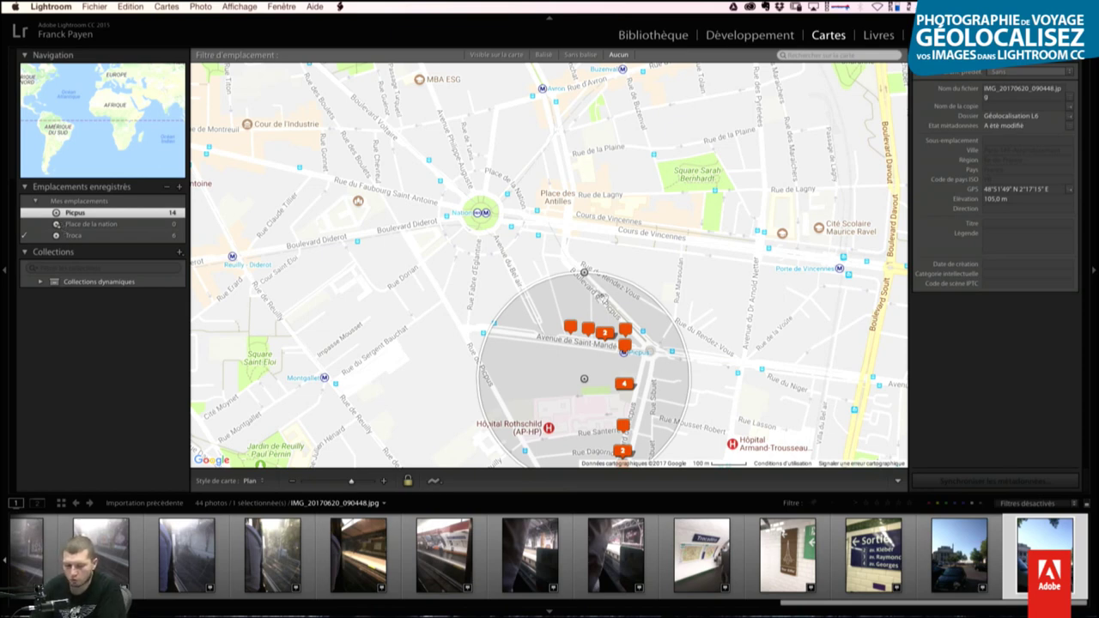
left_click(57, 224)
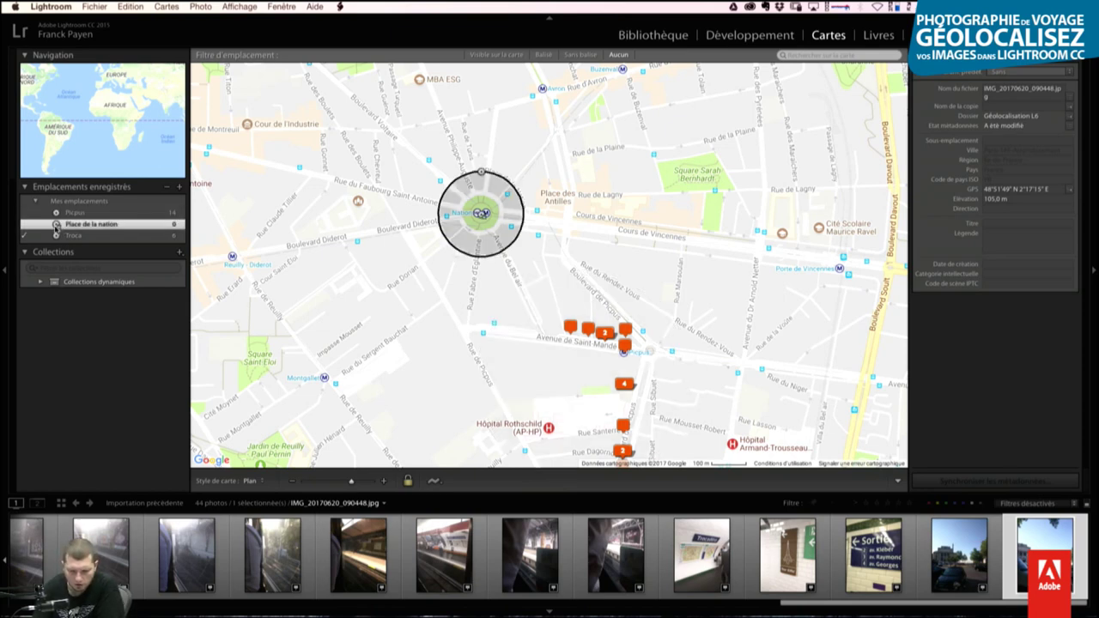
left_click(56, 236)
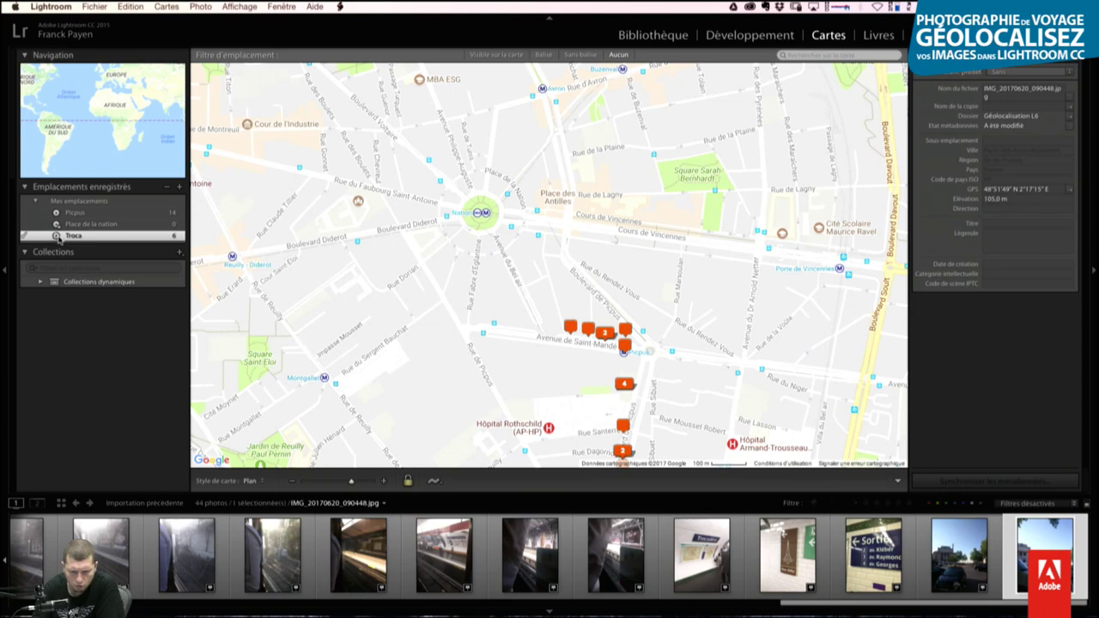
left_click(177, 241)
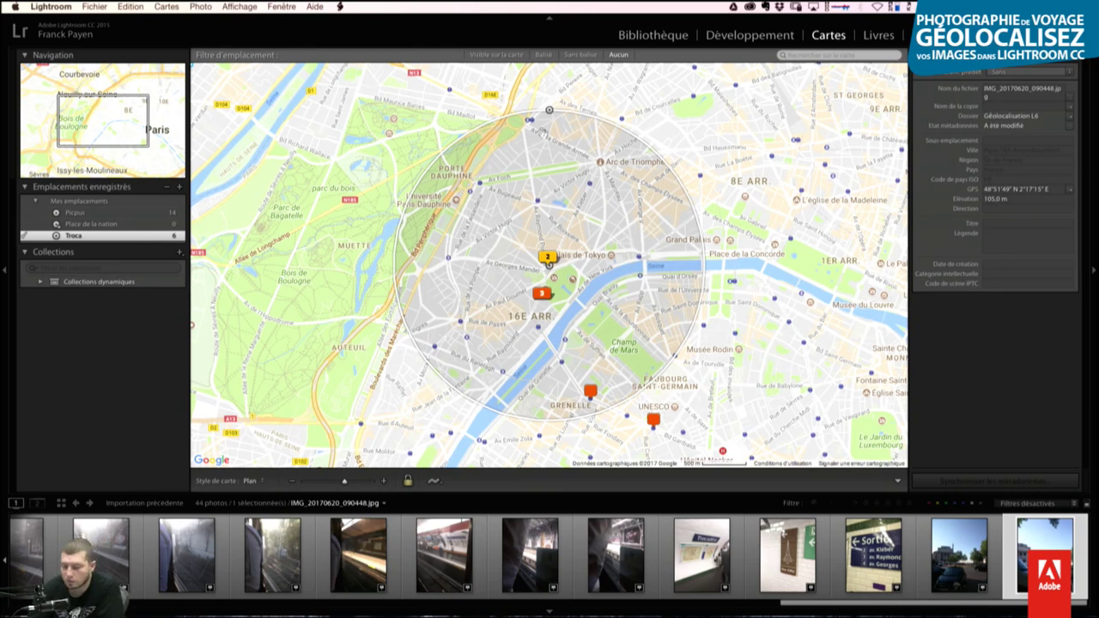
Step: Shrink Troca's radius to cover 5 photos and check the Musée de l'Homme marker address
left_click_drag(549, 111, 534, 210)
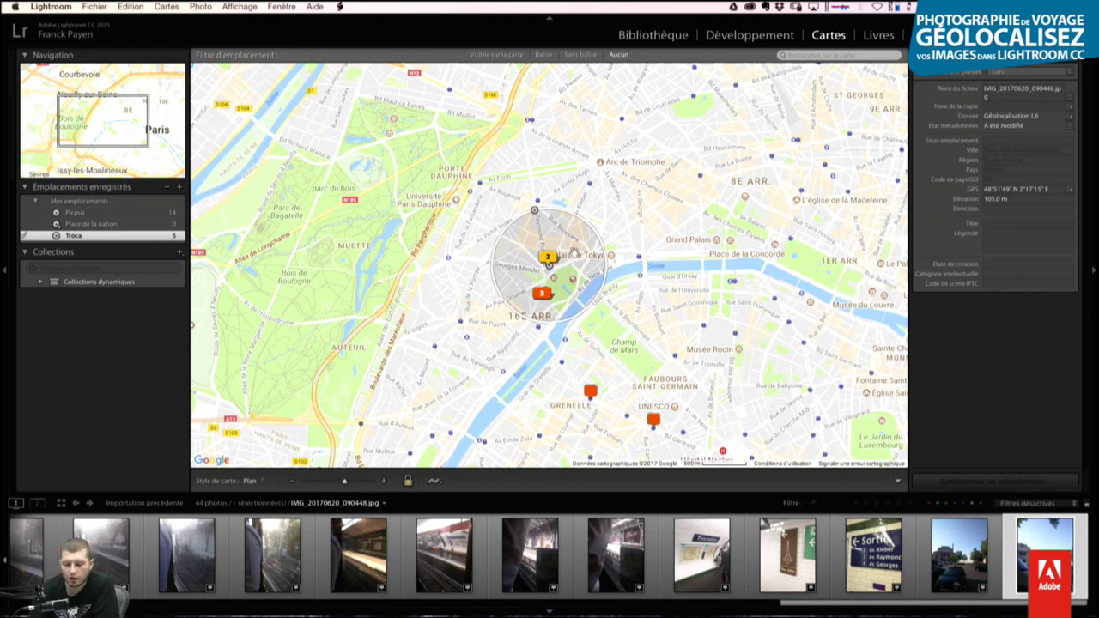
left_click_drag(534, 212, 534, 215)
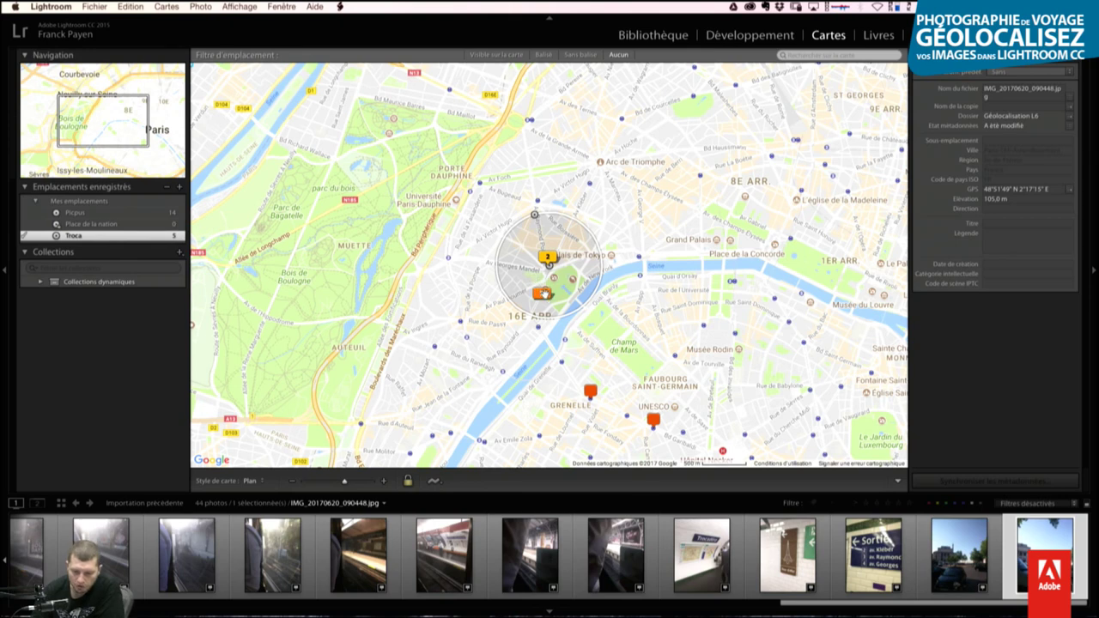
left_click(546, 291)
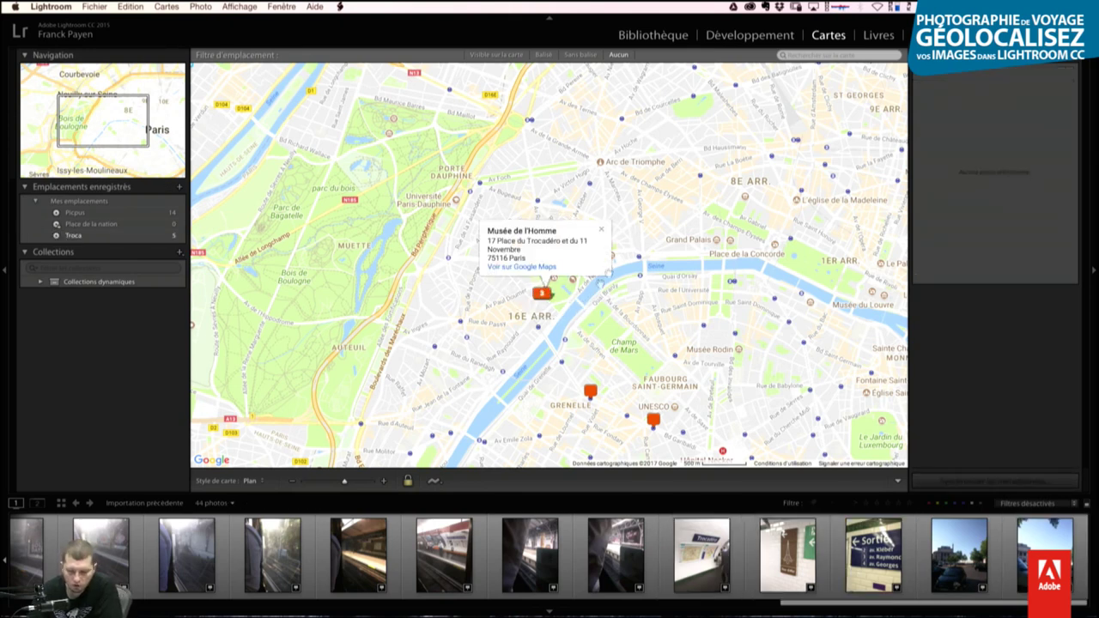
left_click(602, 229)
scroll(622, 271, "up", 2)
Step: Centre the map on the Trocadéro markers and select one of their photos
scroll(622, 272, "up", 2)
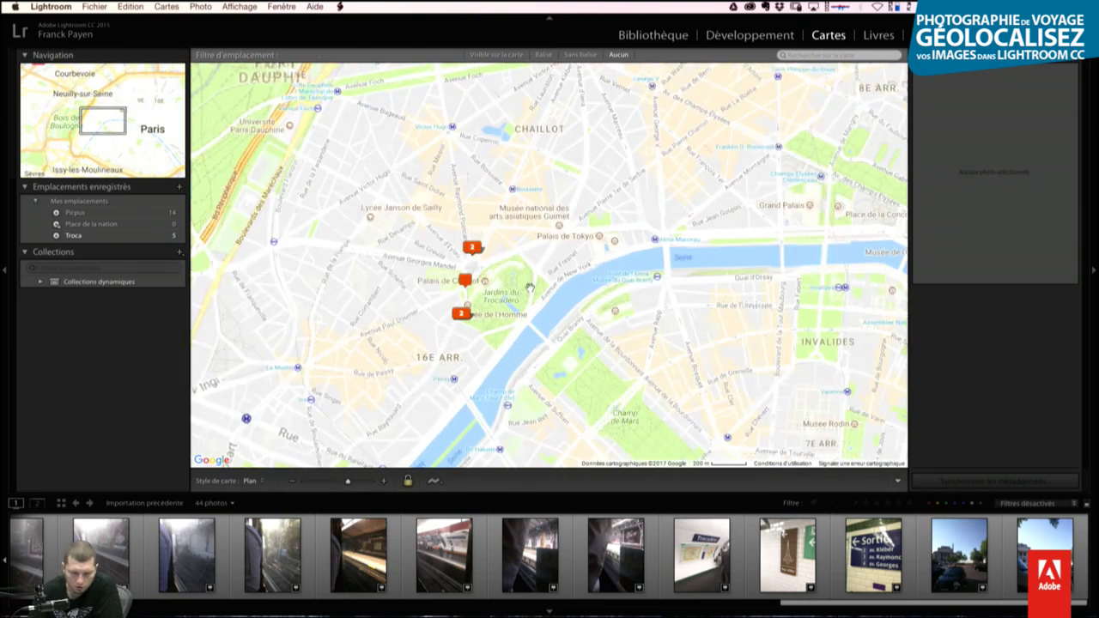
scroll(622, 271, "up", 1)
left_click_drag(498, 273, 554, 284)
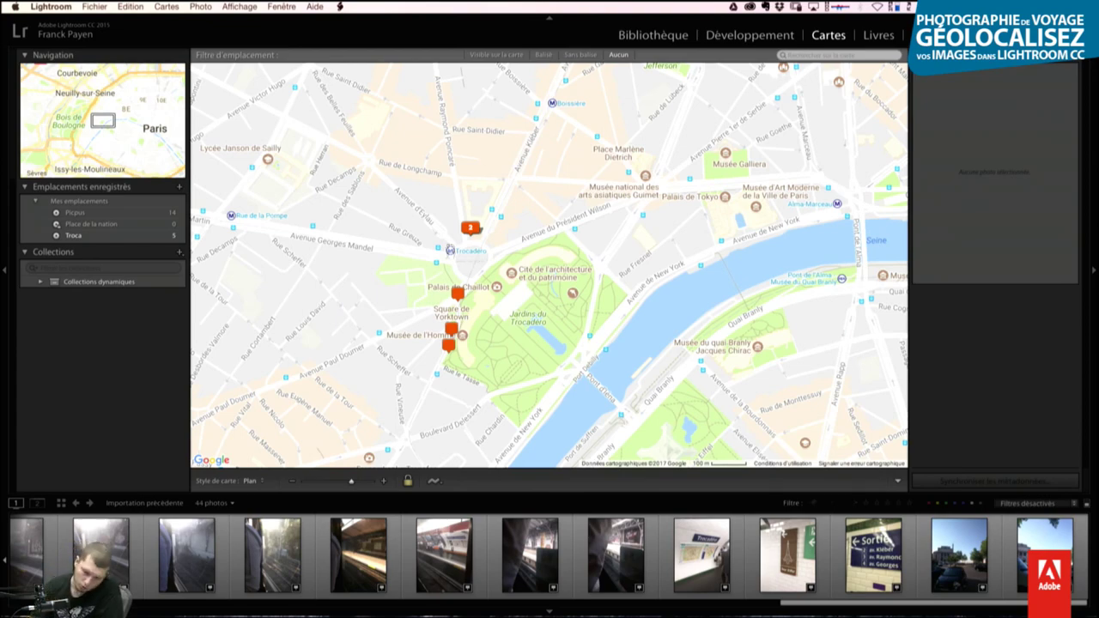
left_click(457, 294)
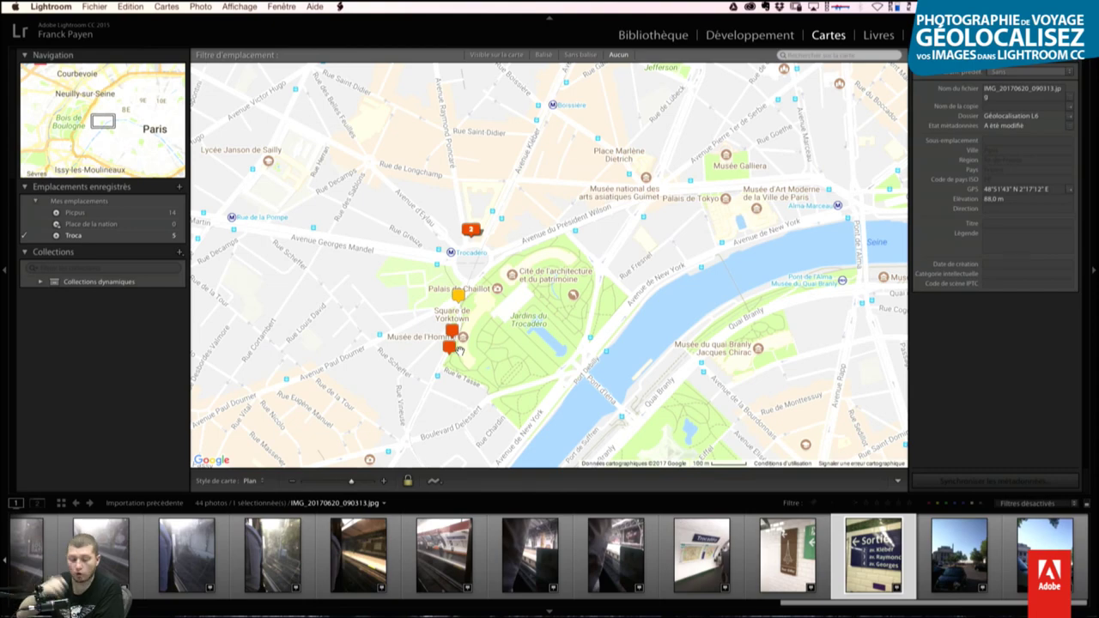
Step: Widen the Place de la nation radius to reach Avenue de Saint-Mandé, taking in 4 photos
left_click(56, 213)
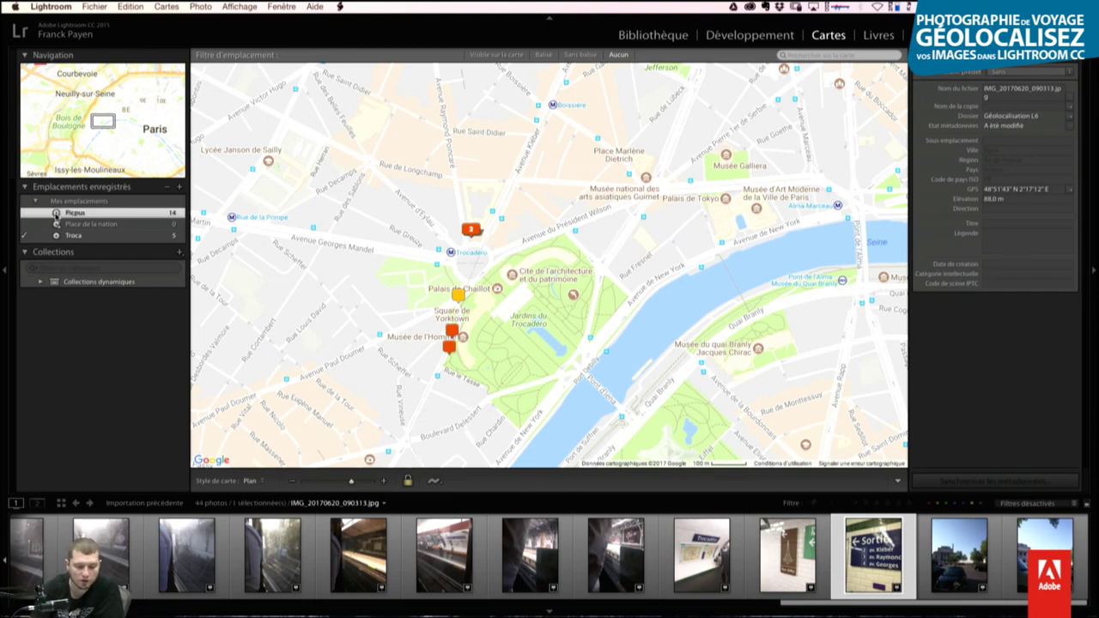
left_click(173, 212)
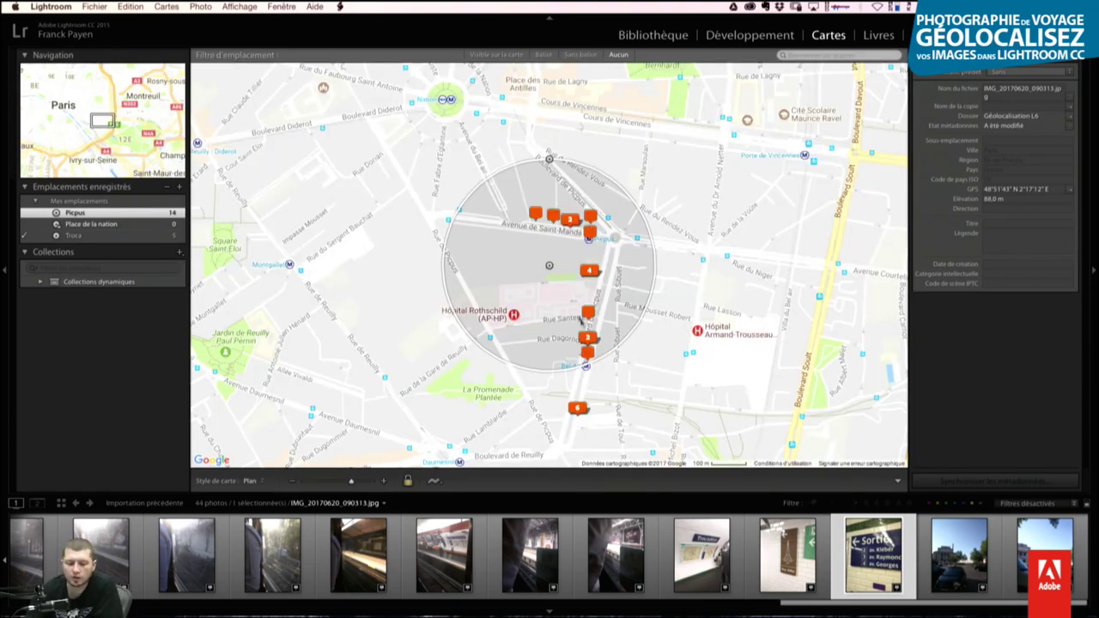
left_click(92, 224)
left_click_drag(469, 136, 562, 245)
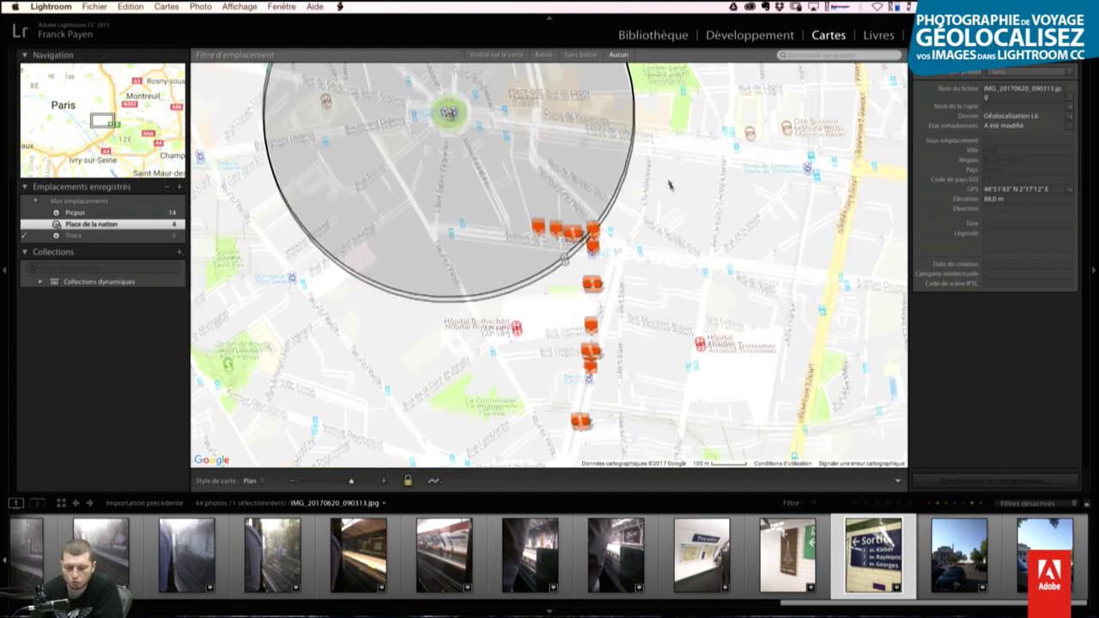
scroll(667, 180, "up", 3)
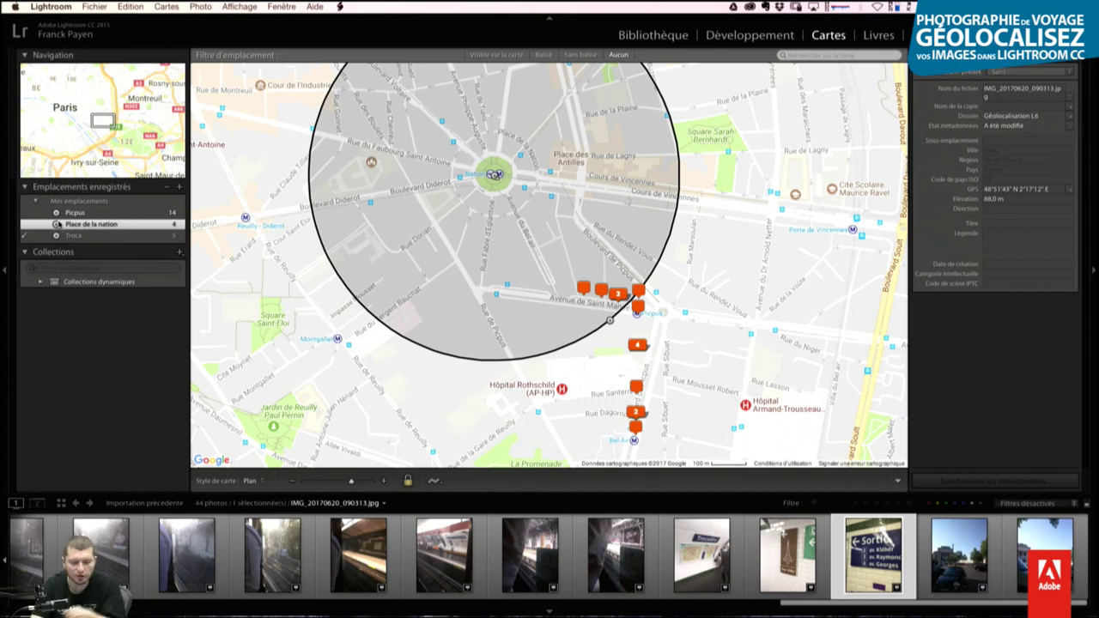
Step: Widen the Place de la nation location radius to 3.3 km and save it
right_click(57, 225)
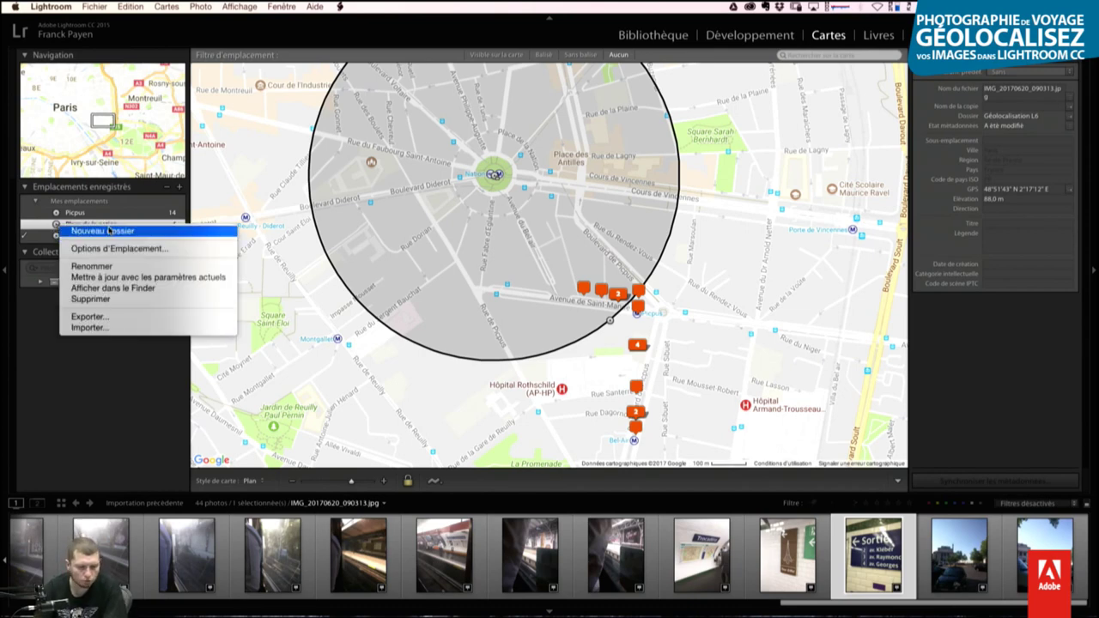
left_click(134, 255)
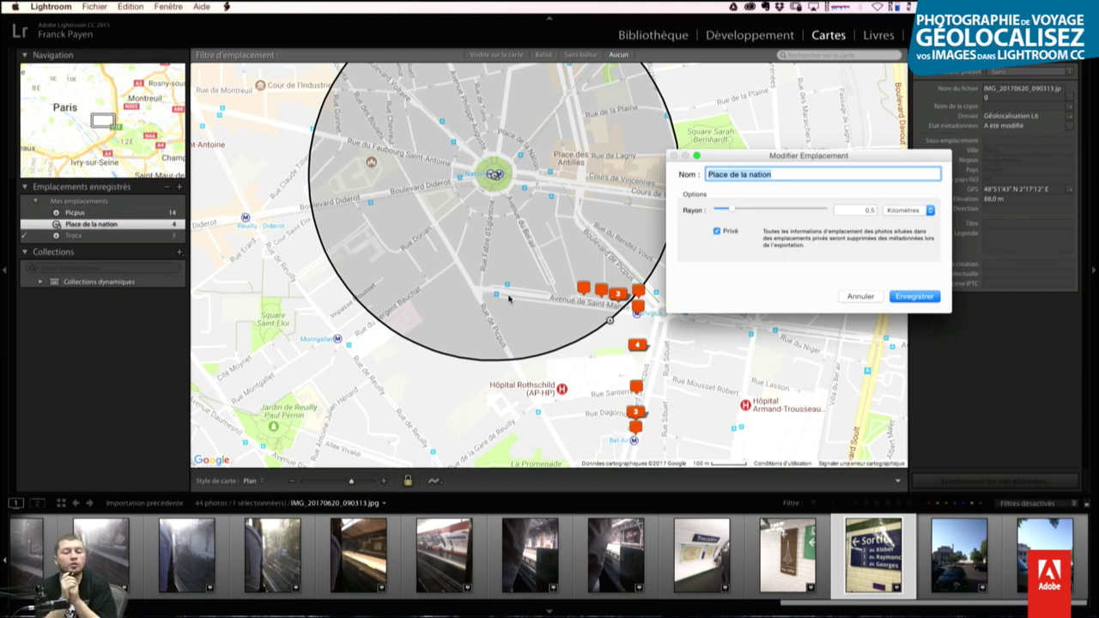
left_click_drag(735, 210, 755, 209)
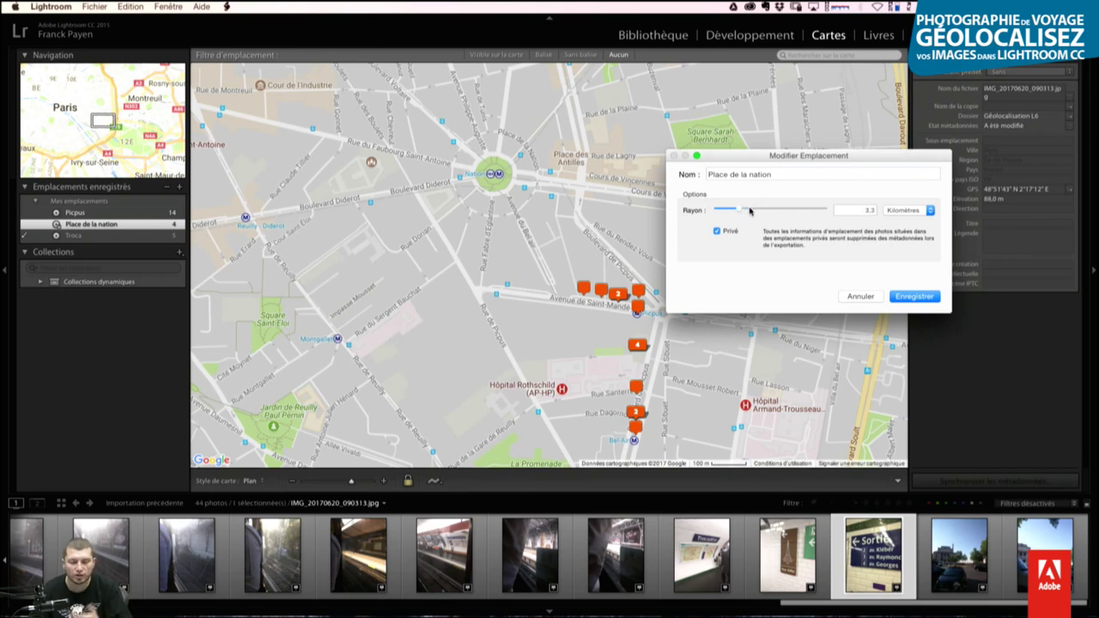
left_click(914, 296)
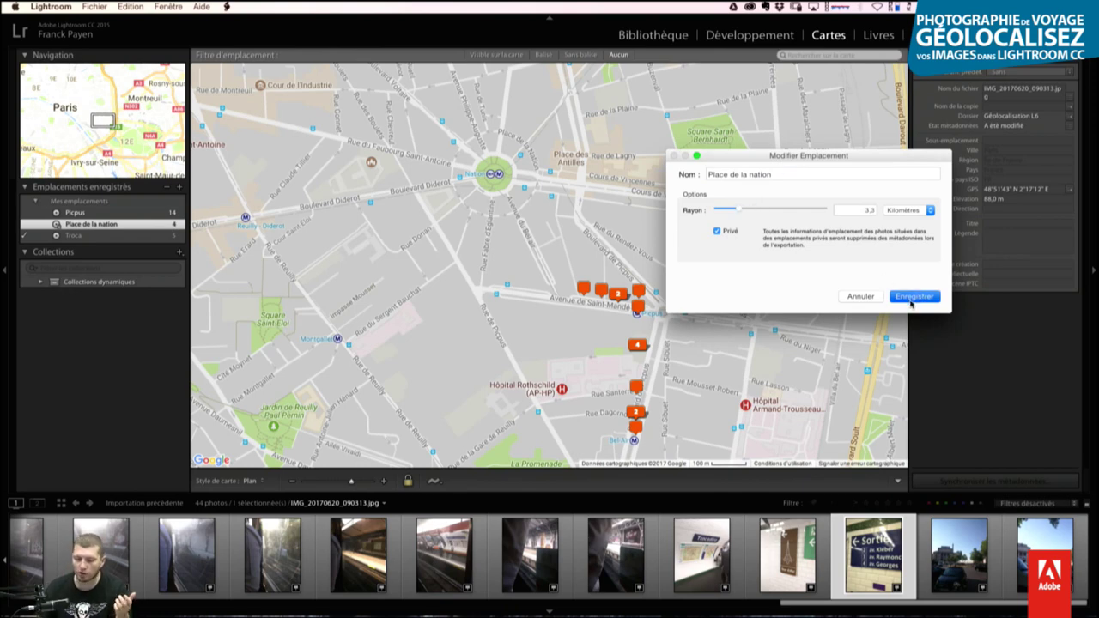
Step: Zoom the map out three levels and deselect the location to show all 44 photos
left_click(292, 482)
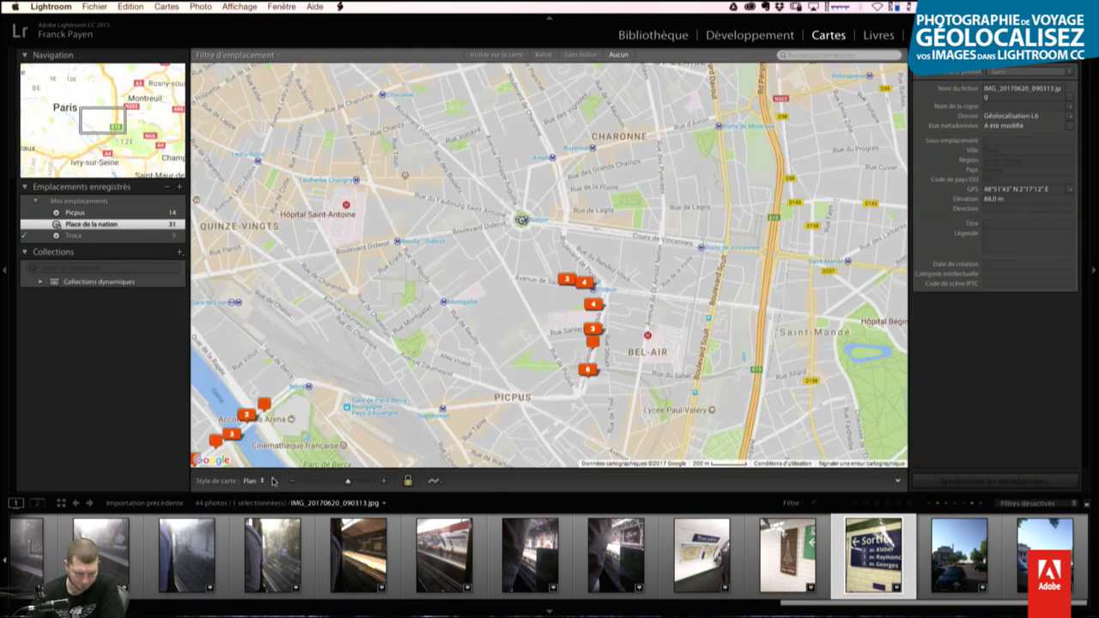
left_click(292, 481)
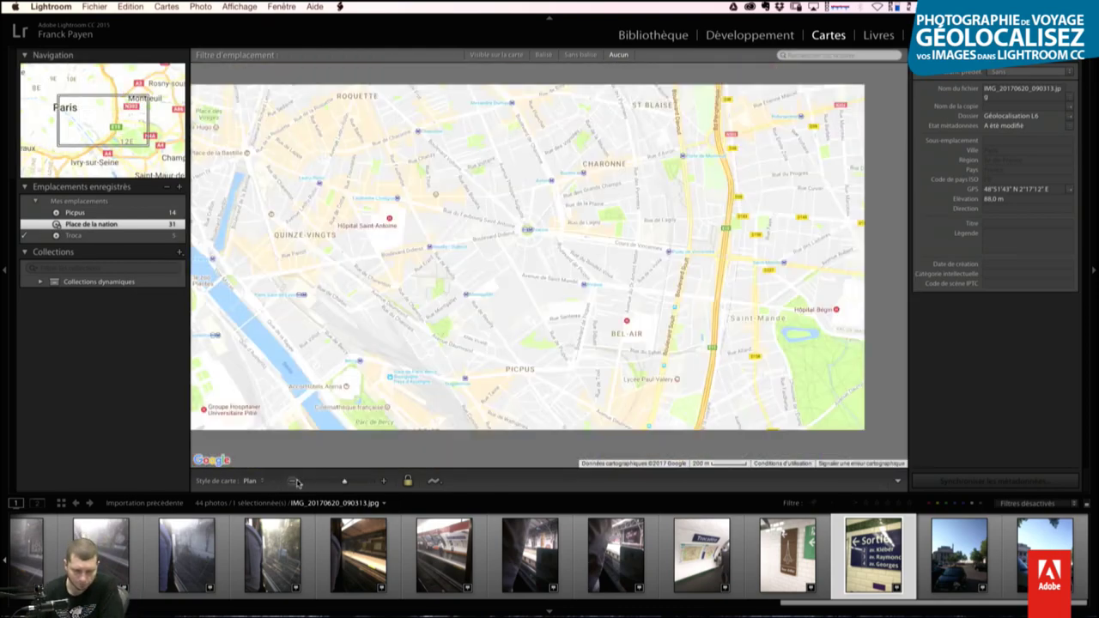
left_click(293, 481)
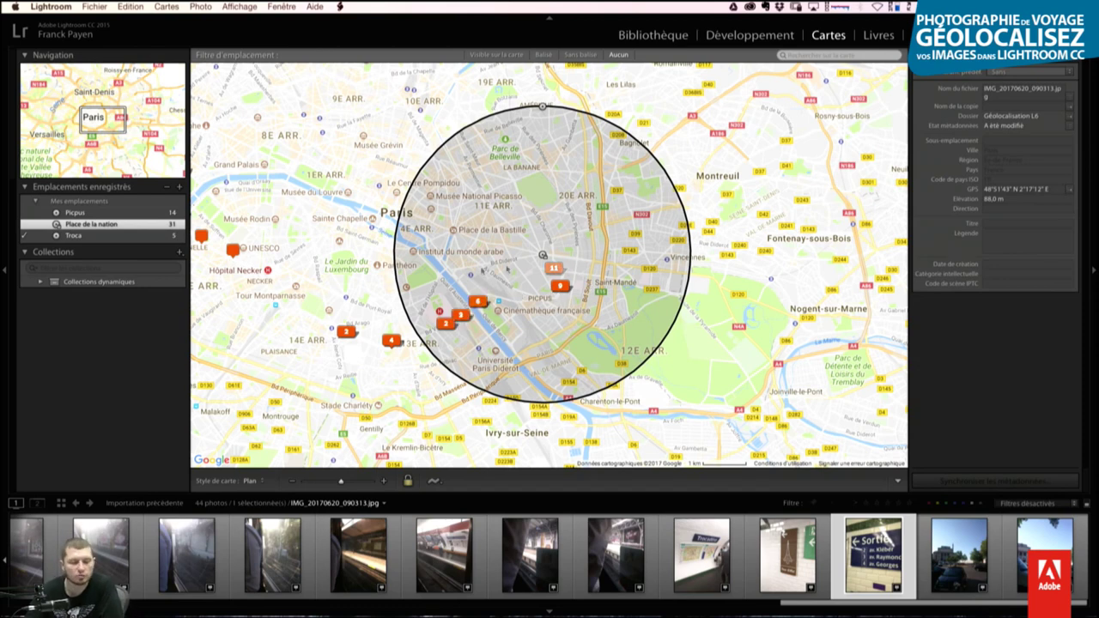
left_click(311, 378)
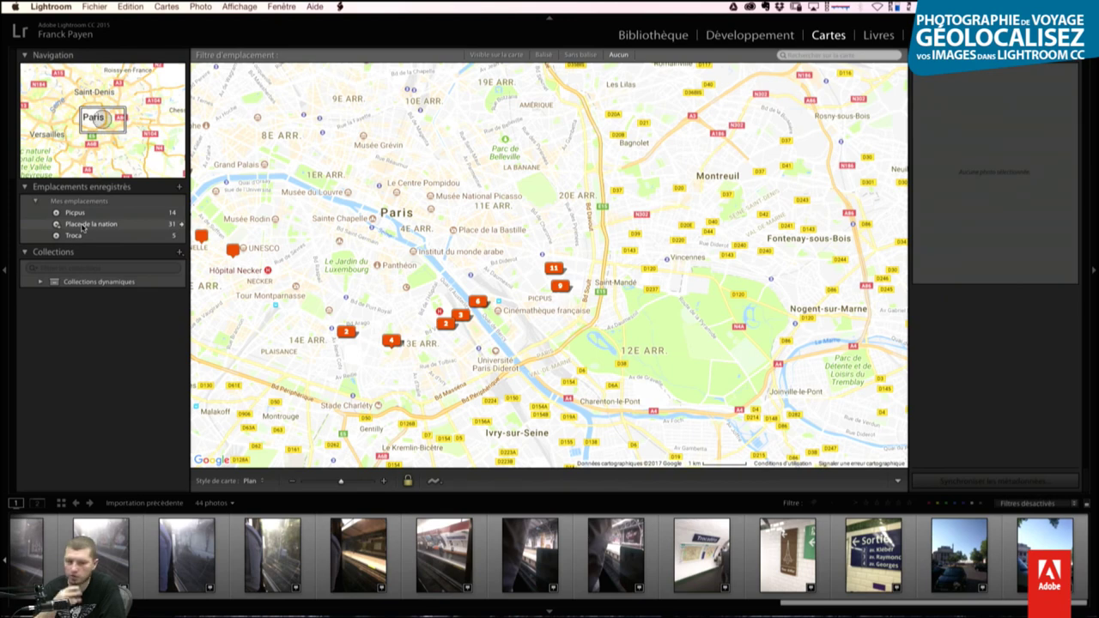
mouse_move(91, 224)
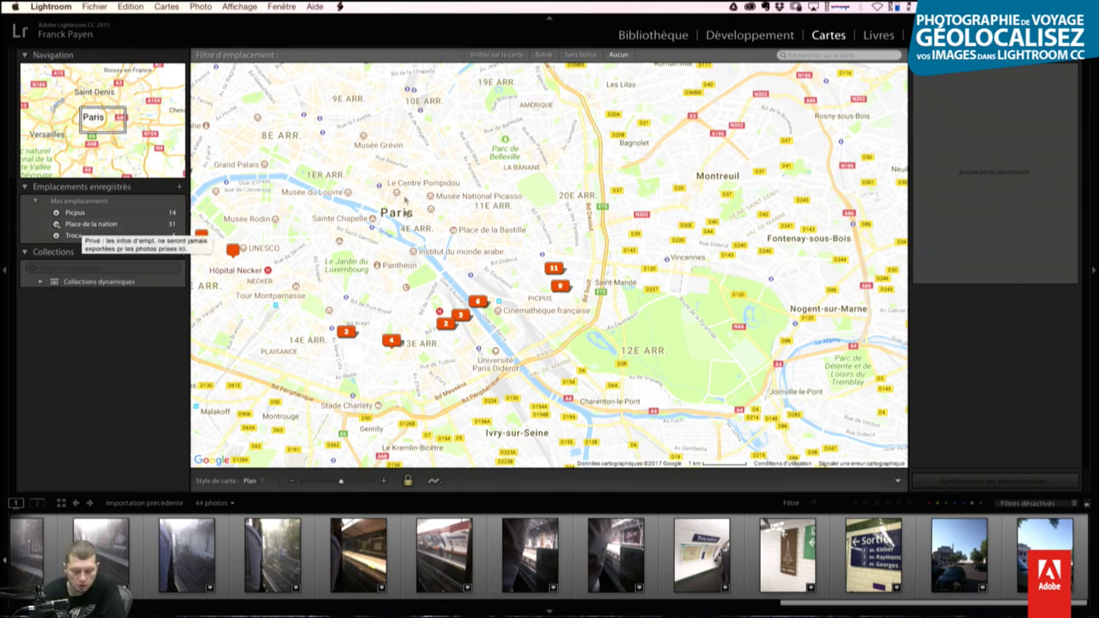
Step: Pick IMG_20170620_083647.jpg from marker 2's photos and view it full-size in Library Loupe
left_click(446, 325)
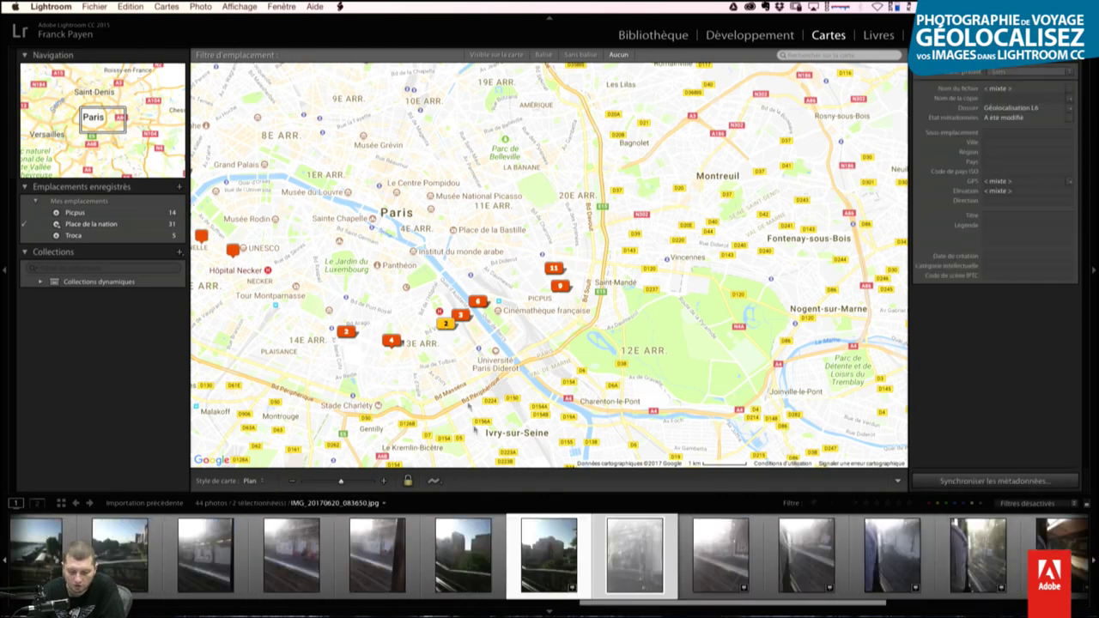
left_click(472, 559)
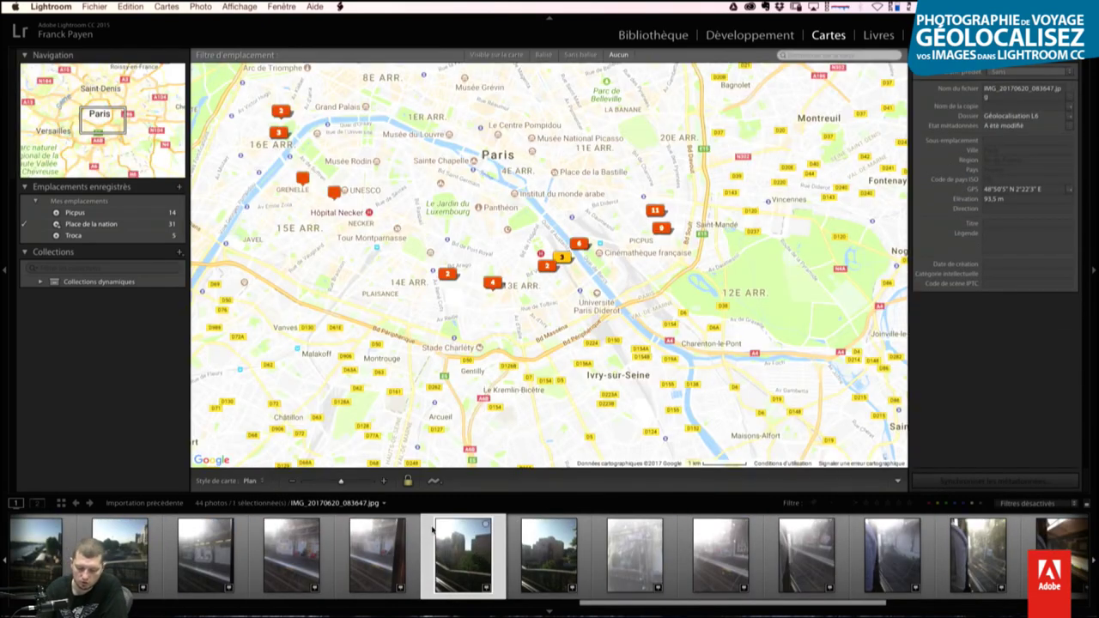
key("e")
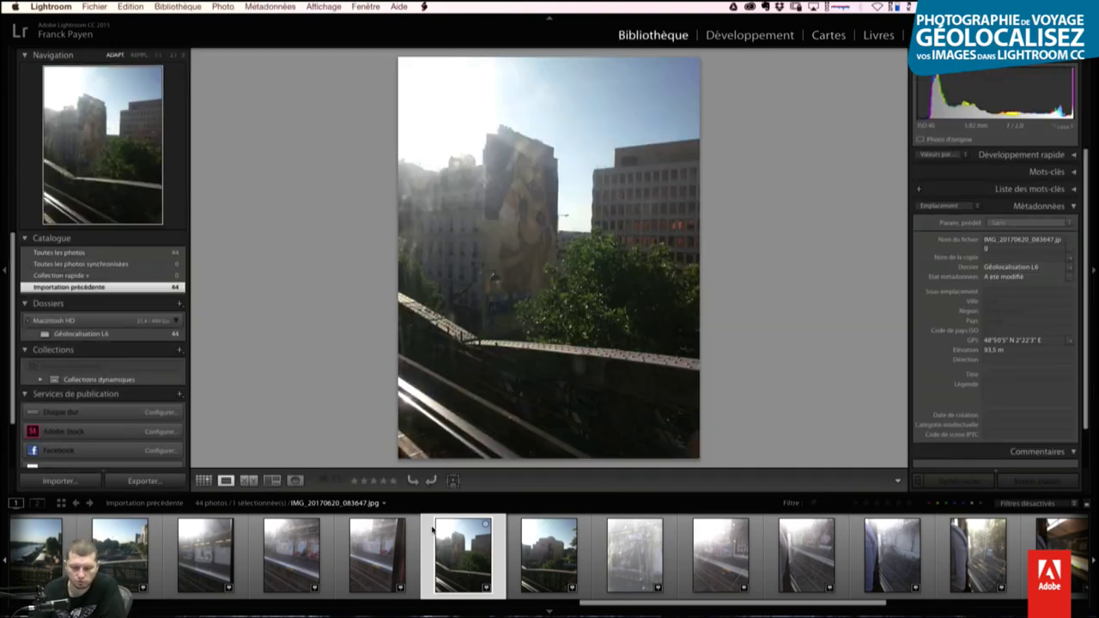
Step: Browse several filmstrip photos, including the metro platform, street and bridge shots
left_click(571, 524)
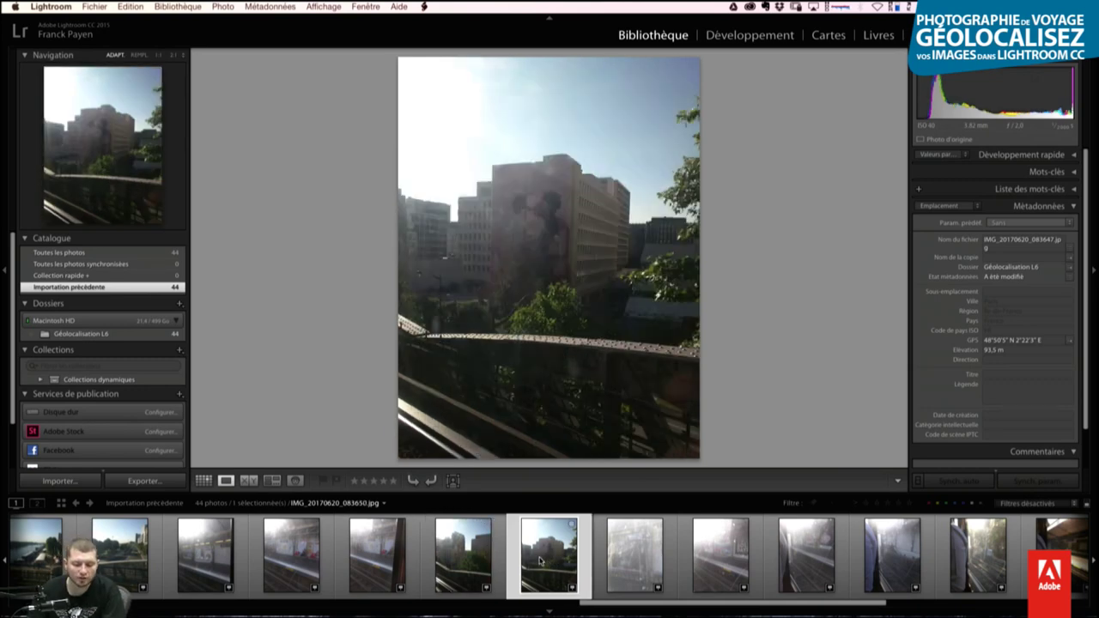
left_click(543, 560)
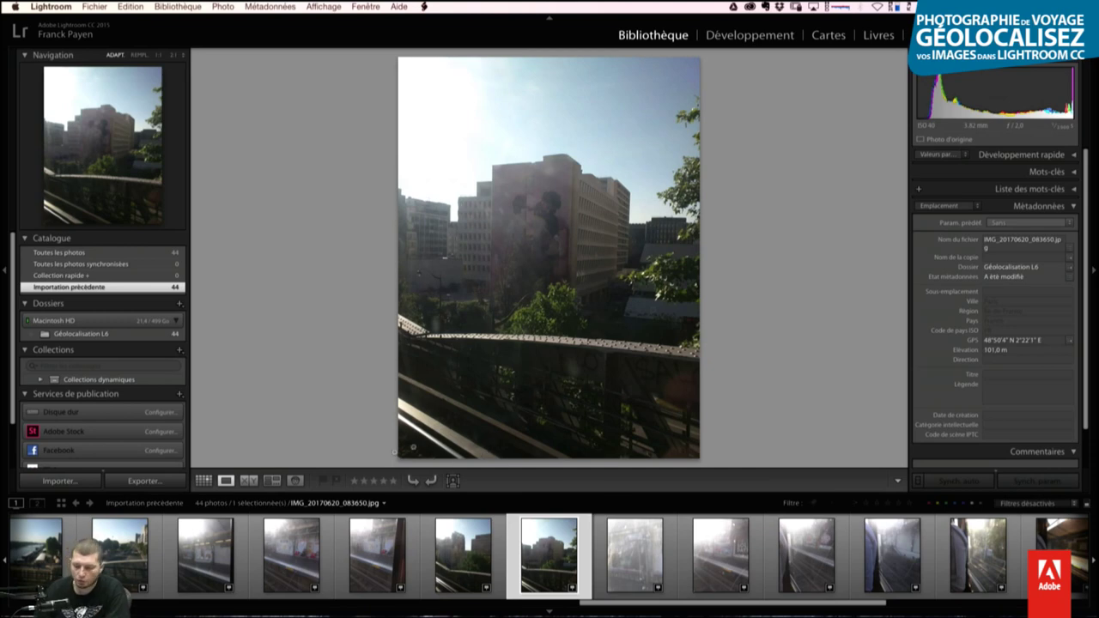
left_click(640, 557)
left_click(205, 557)
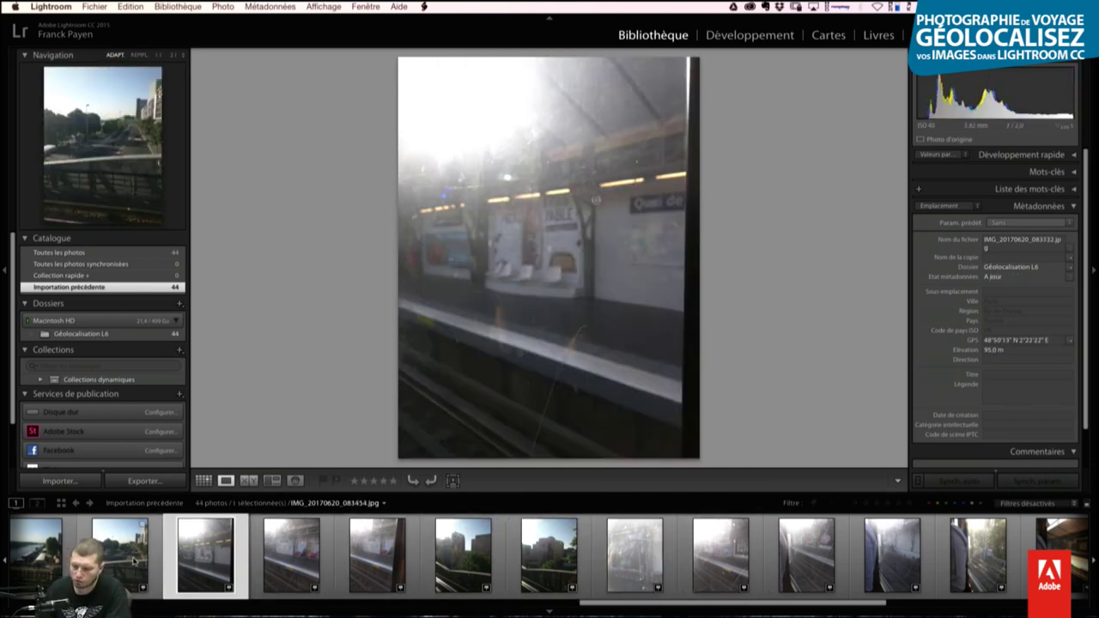
left_click(133, 561)
scroll(146, 558, "up", 10)
left_click(172, 558)
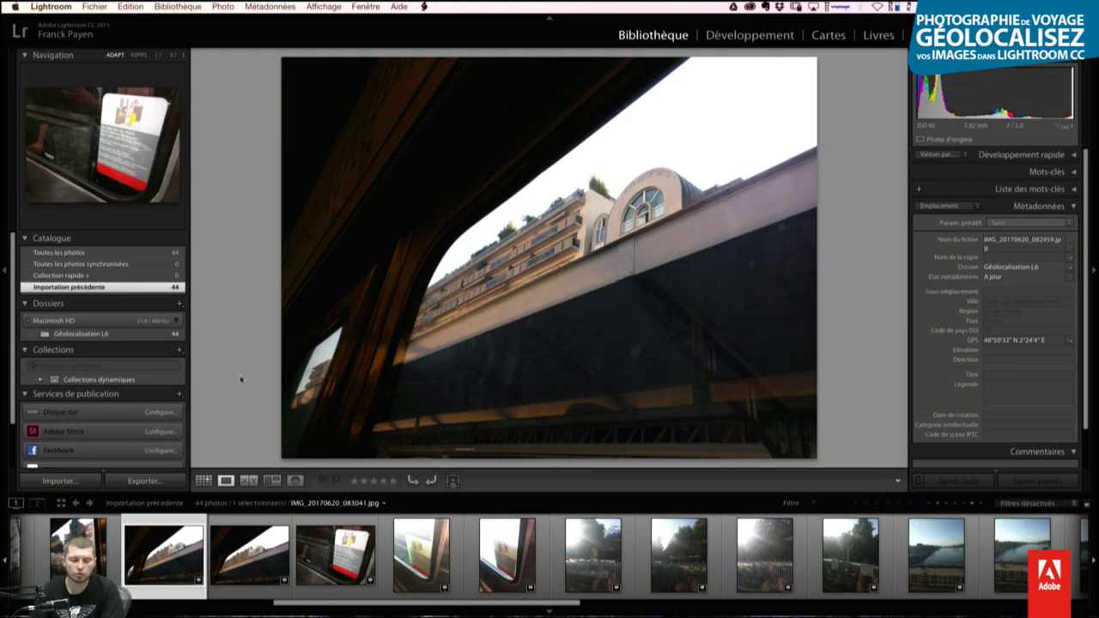
Step: Select all 44 photos of the previous import with Cmd+A
scroll(185, 392, "down", 1)
scroll(184, 391, "down", 1)
scroll(185, 391, "down", 2)
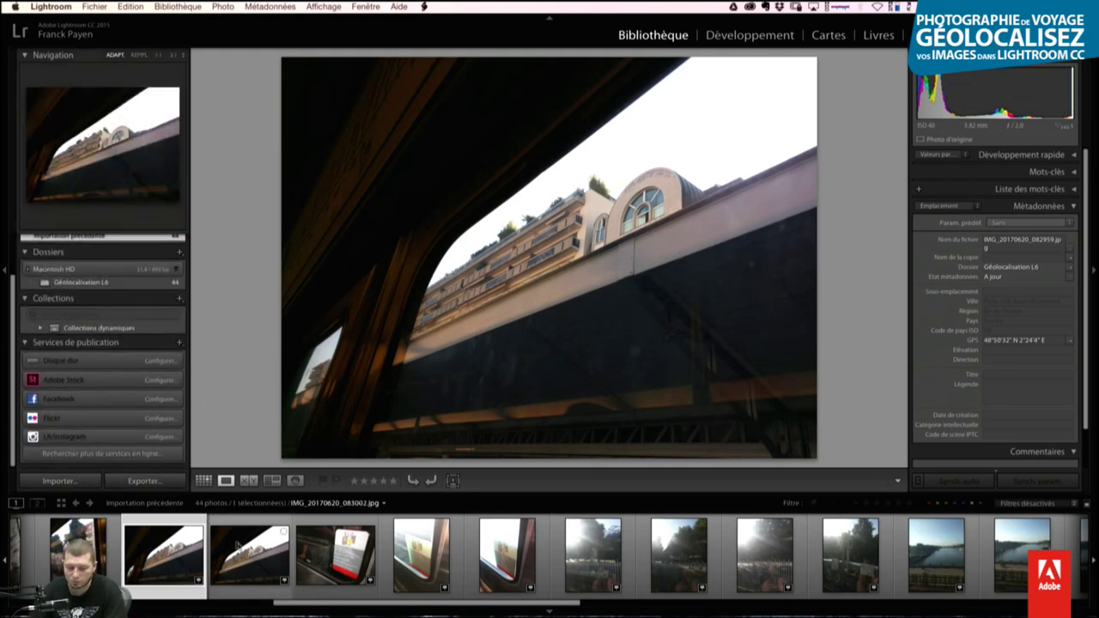
left_click(261, 555)
key("super+a")
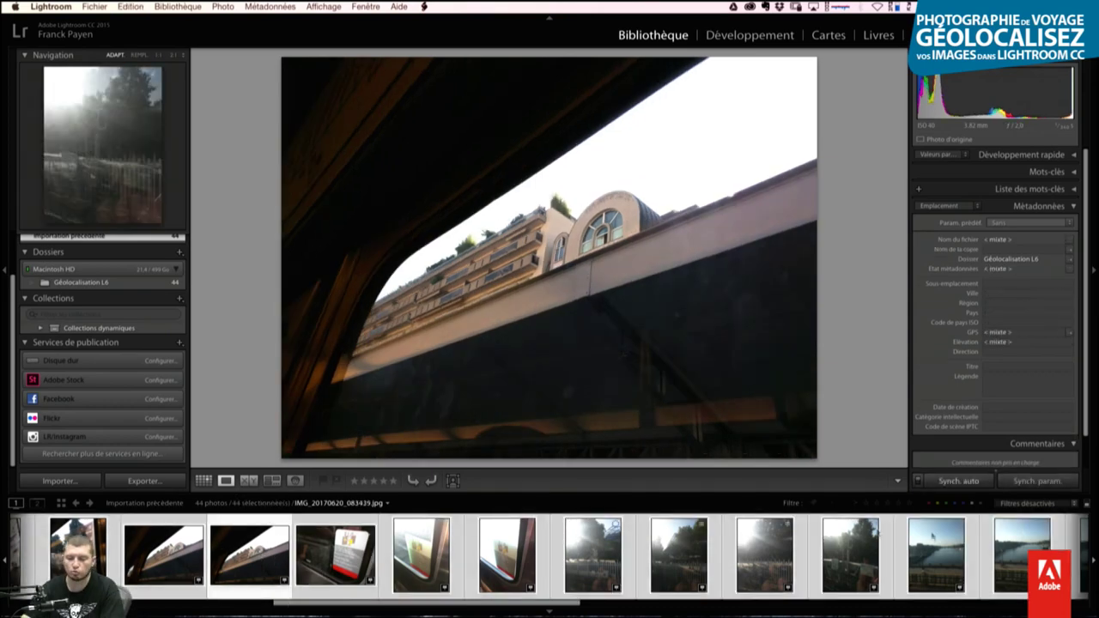
left_click(143, 481)
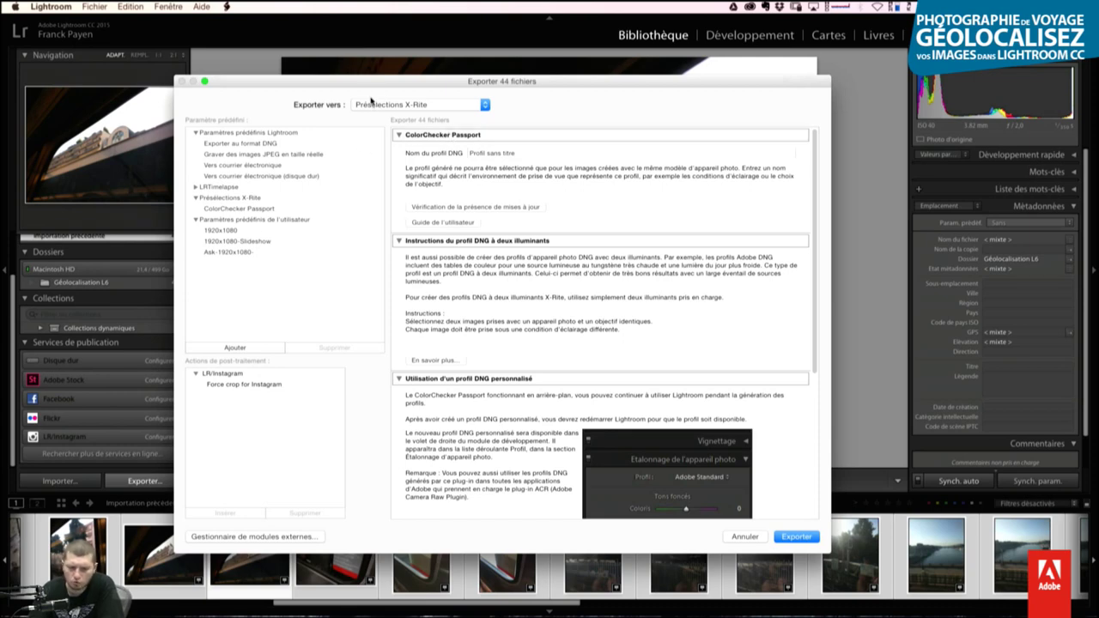
left_click(421, 110)
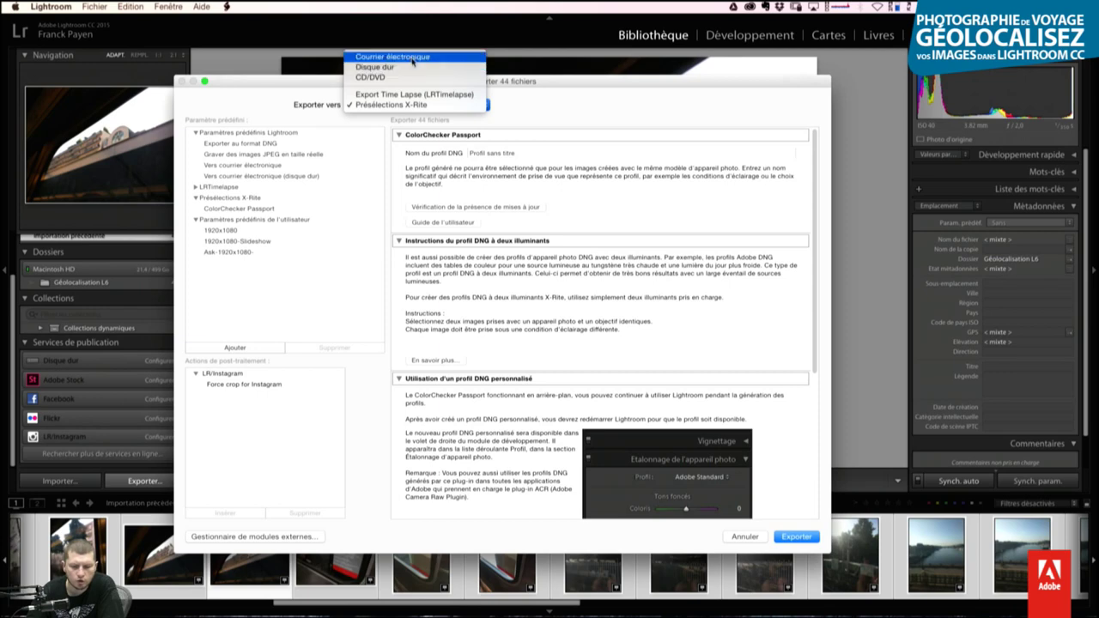
left_click(412, 56)
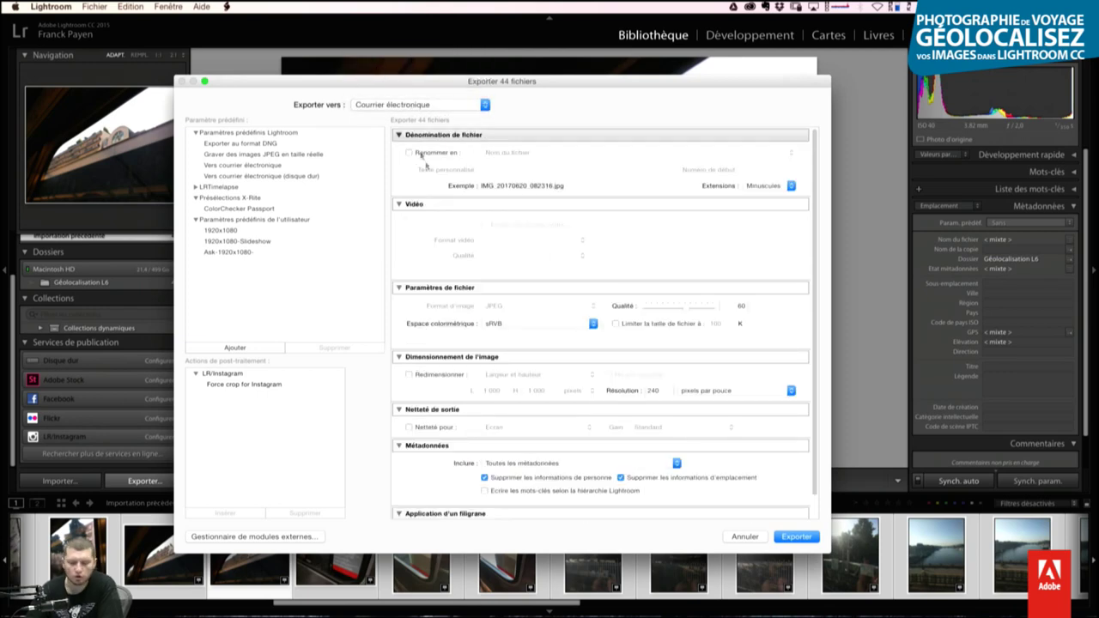
scroll(747, 378, "down", 2)
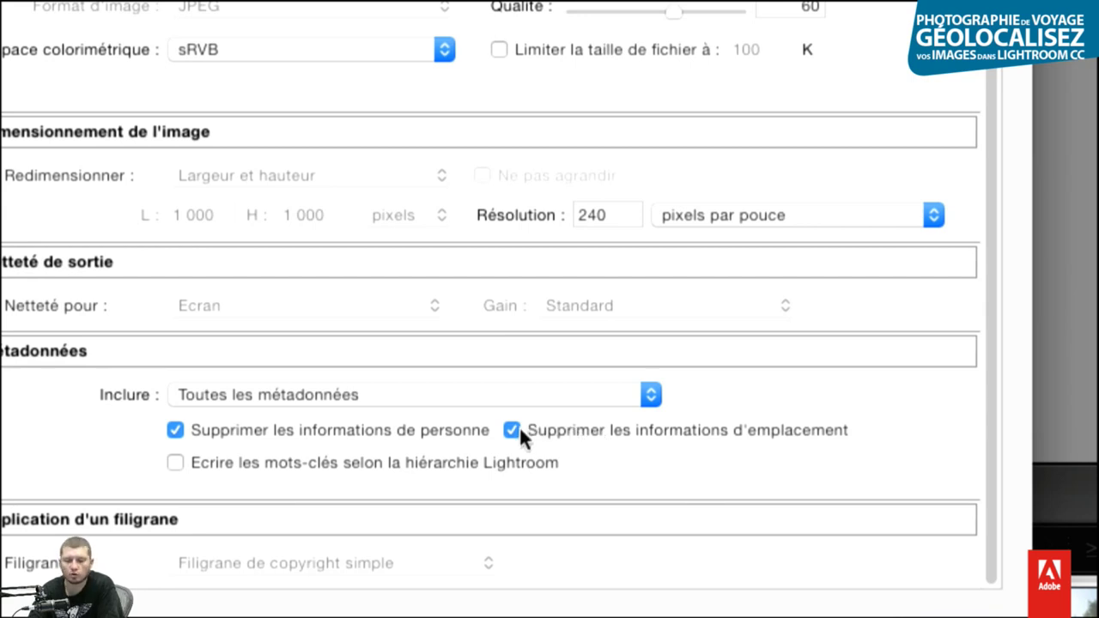
left_click(507, 397)
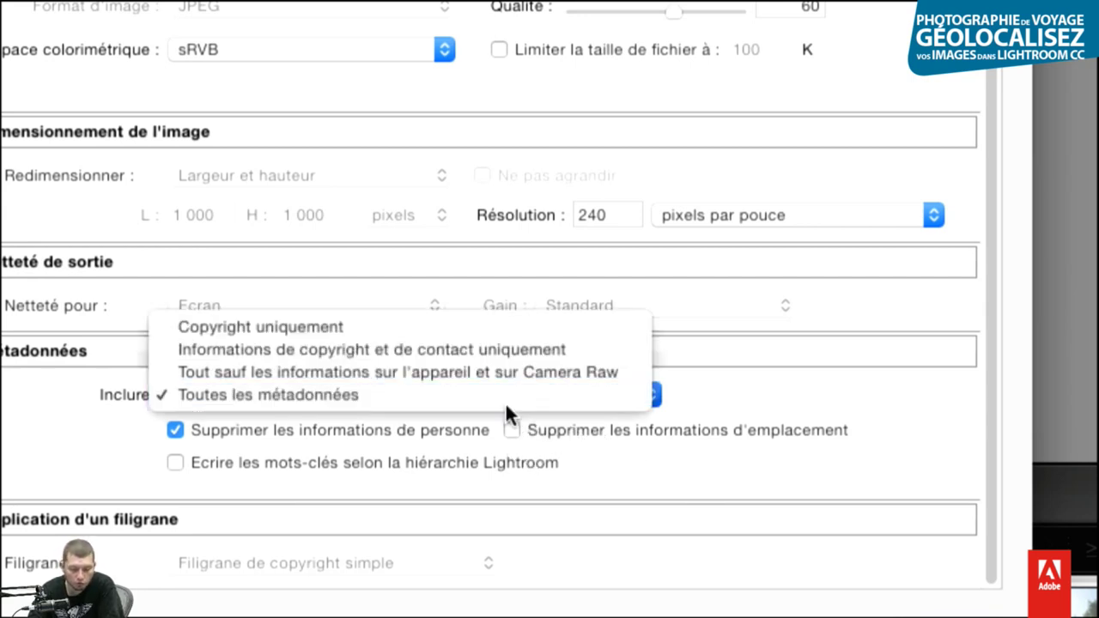
left_click(580, 434)
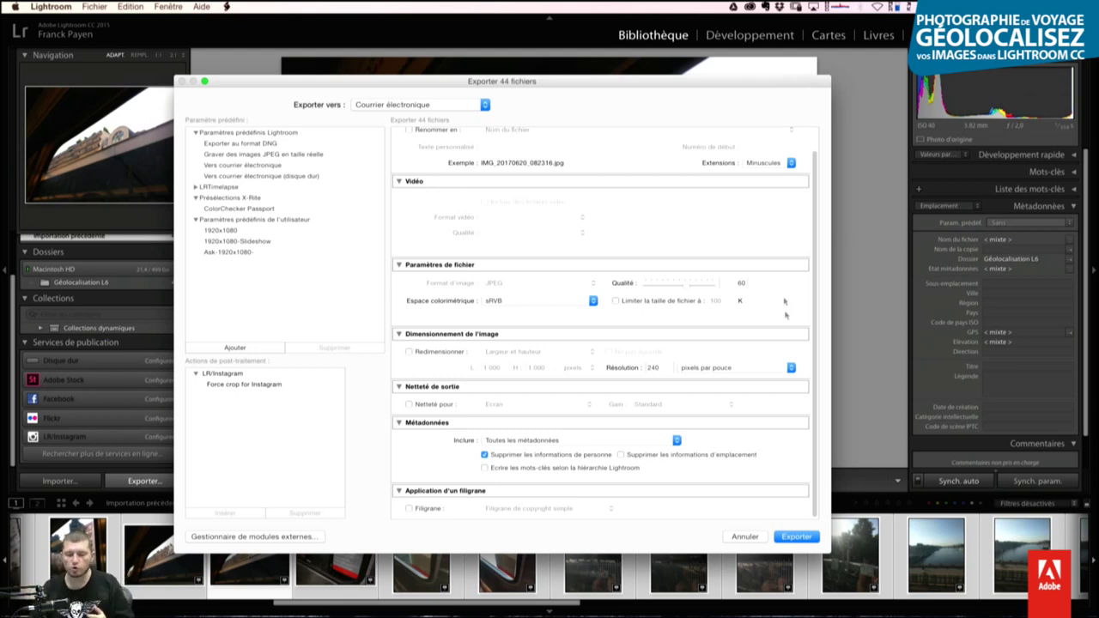
left_click(747, 536)
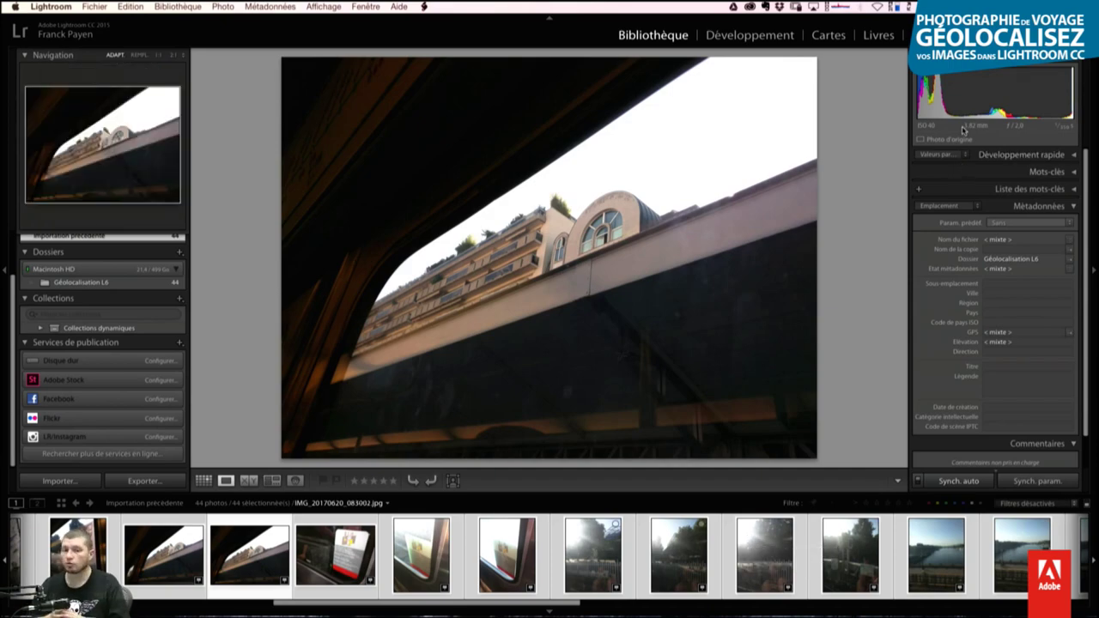
Step: Show the Cartes map of Paris photo markers, then switch over to Chrome
left_click(820, 36)
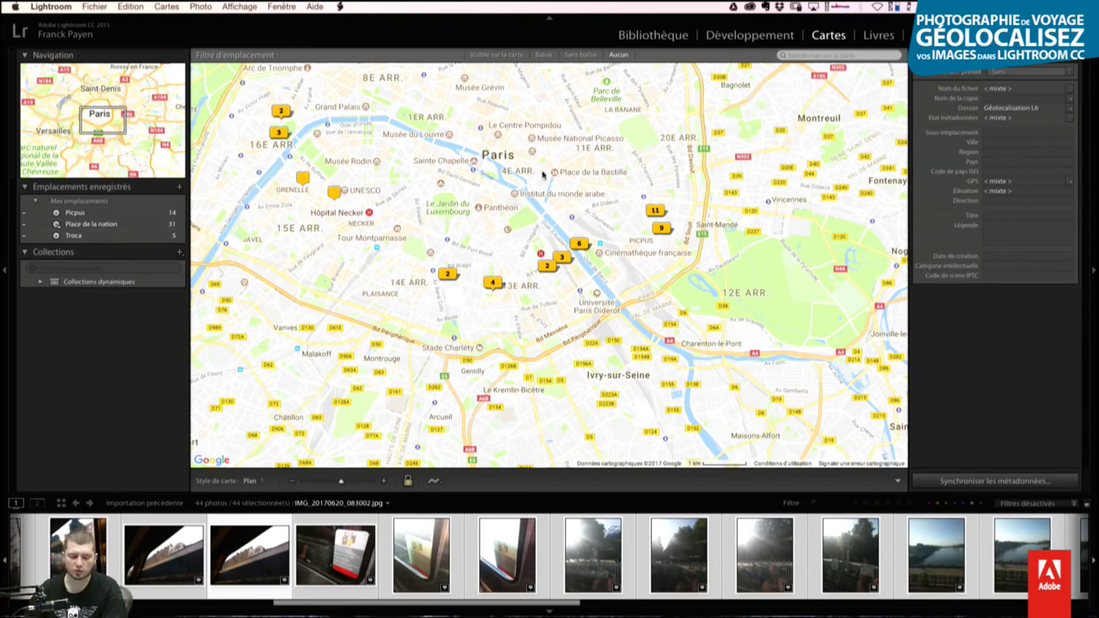
key("super+Tab")
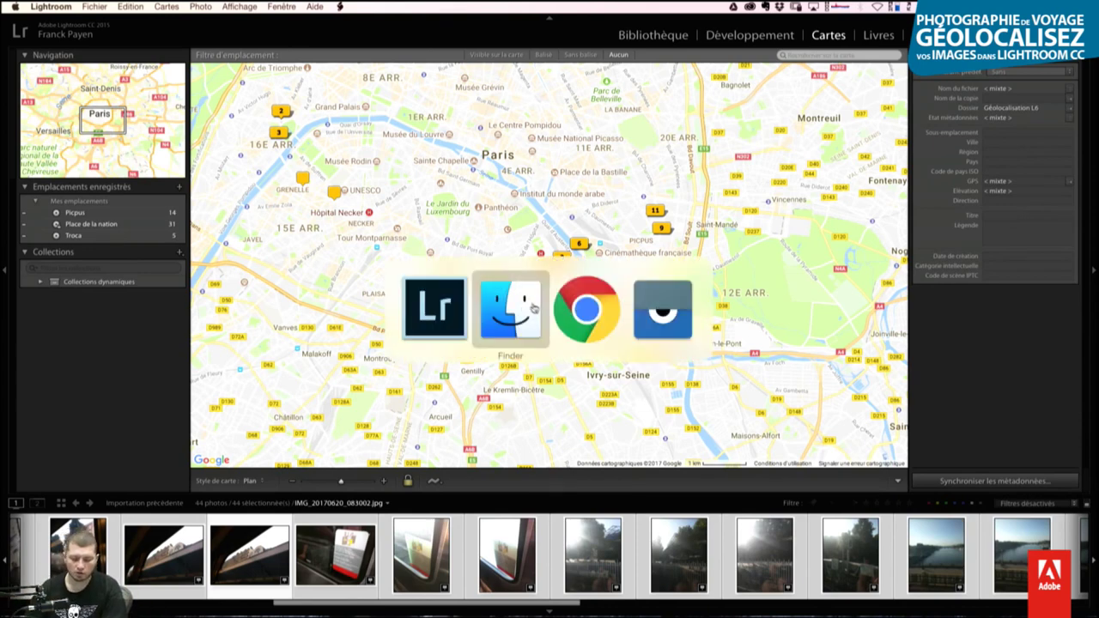
key("super+Tab")
Step: Load feedback.photoshop.com/photoshop_family in a new Chrome tab
key("super+t")
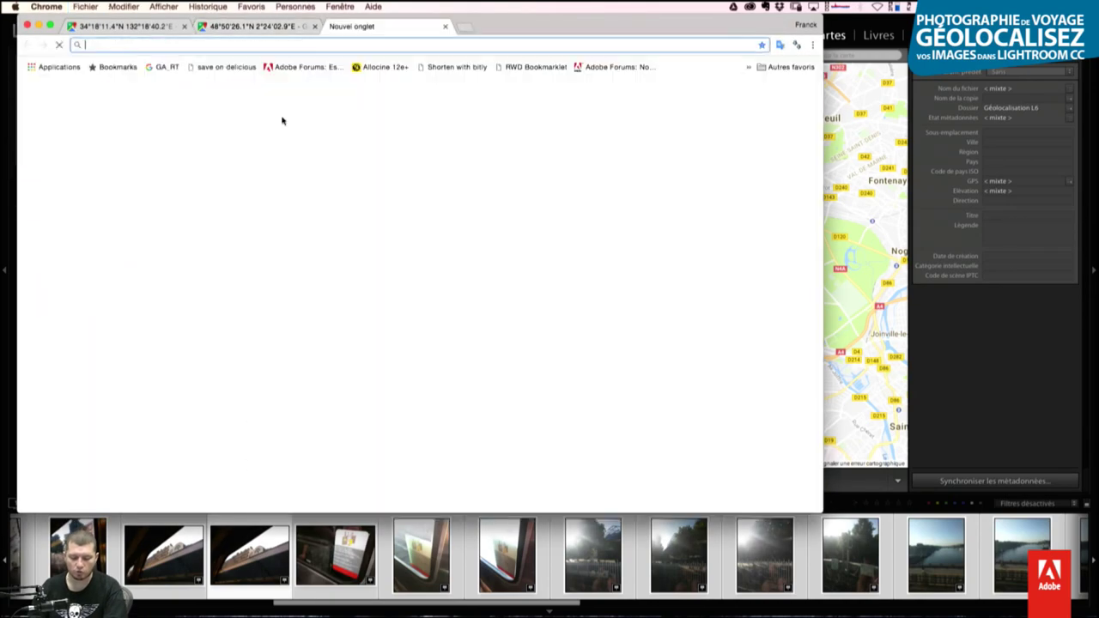
type("feed")
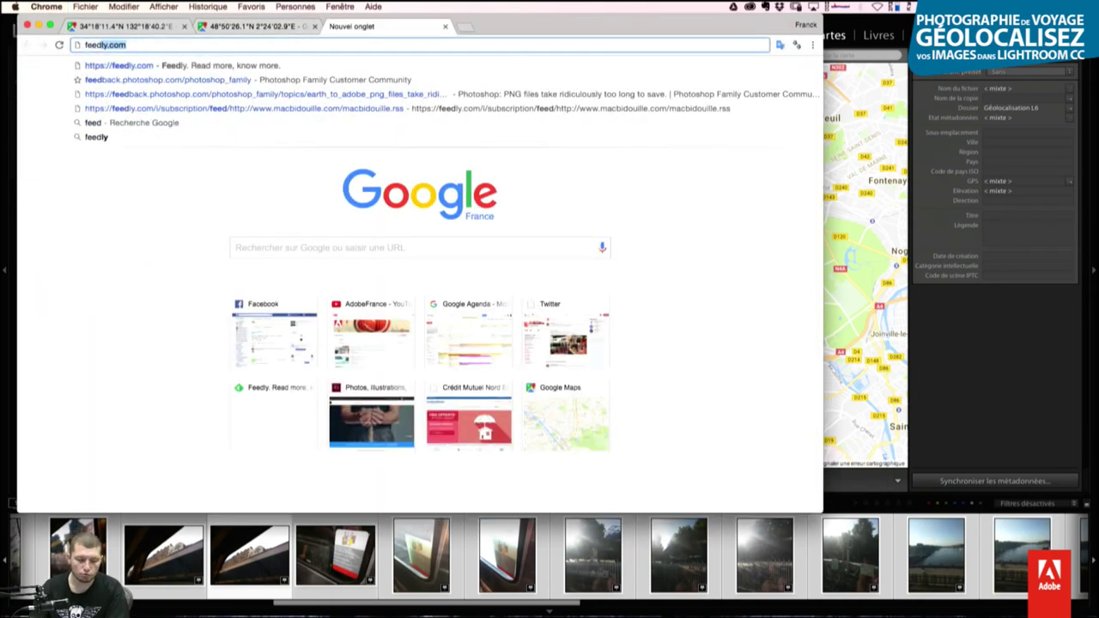
type("ba")
key("Return")
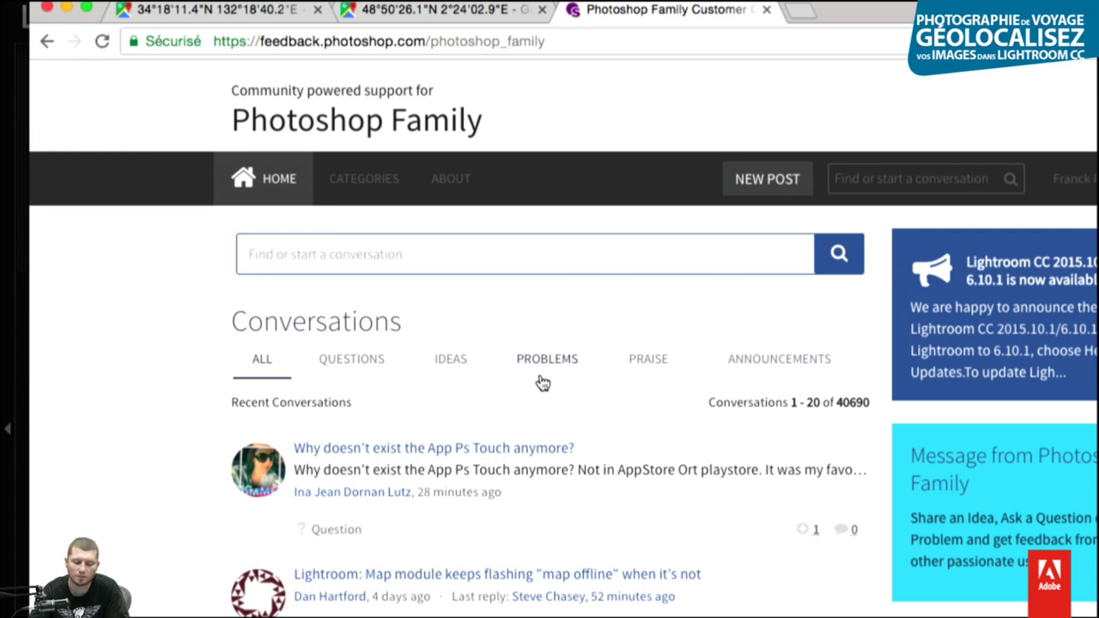
scroll(479, 533, "down", 3)
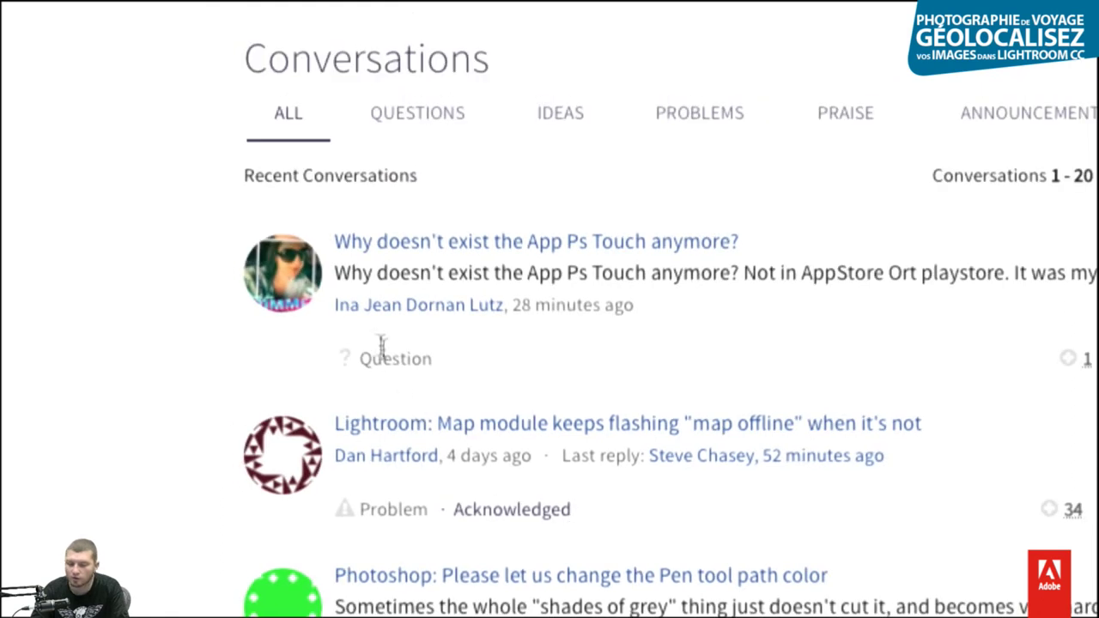
scroll(400, 352, "down", 5)
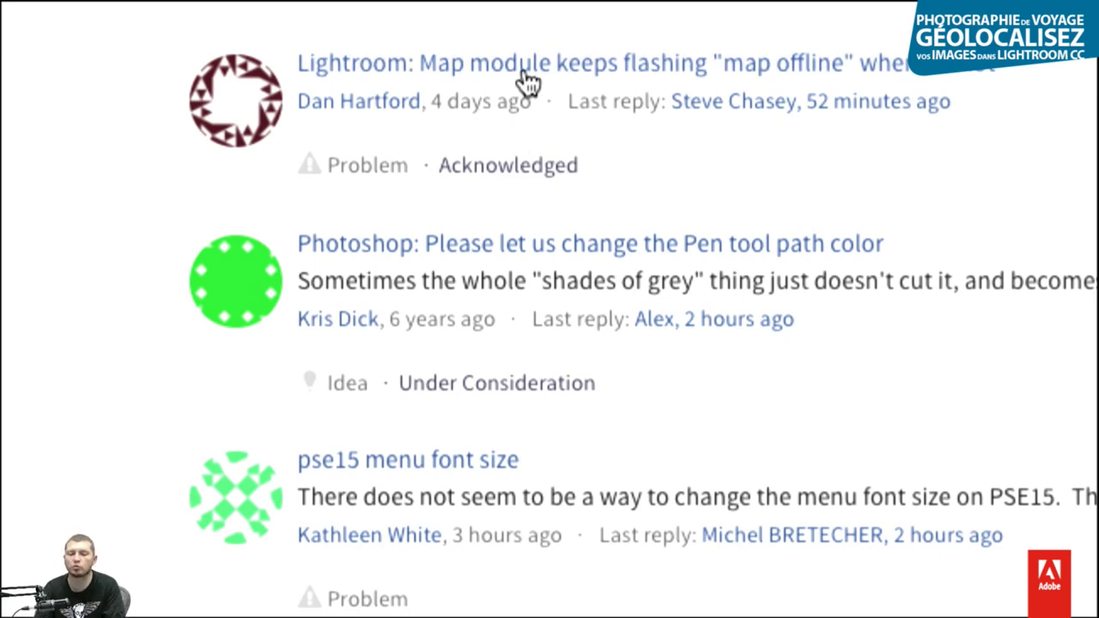
Step: Open the Lightroom map-offline topic and highlight the official reply's bug-logged sentence
left_click(526, 75)
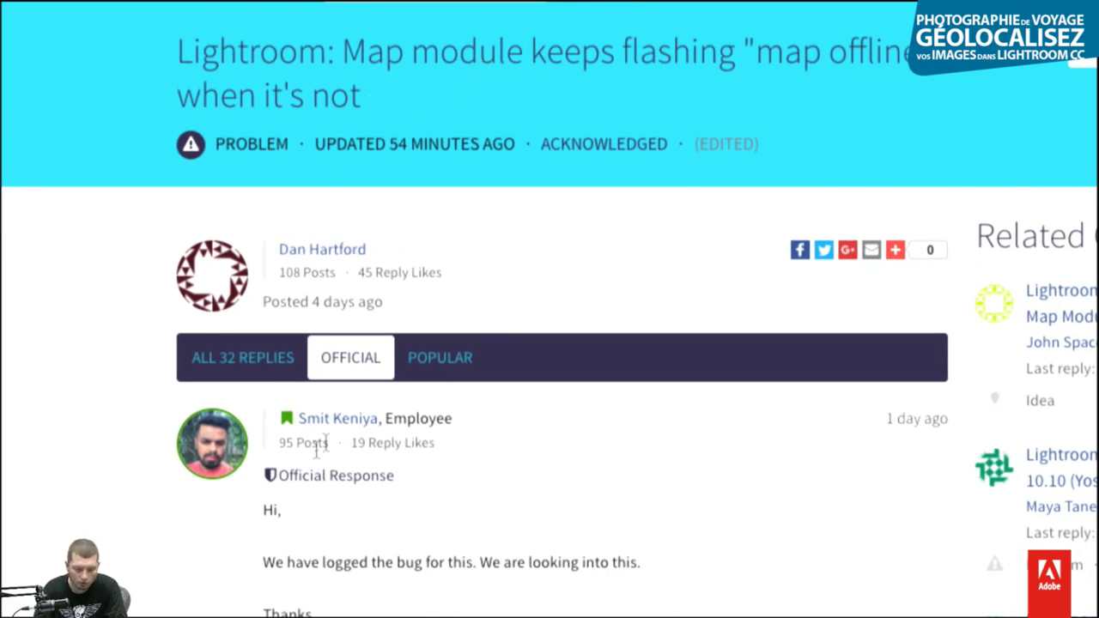
scroll(522, 474, "down", 2)
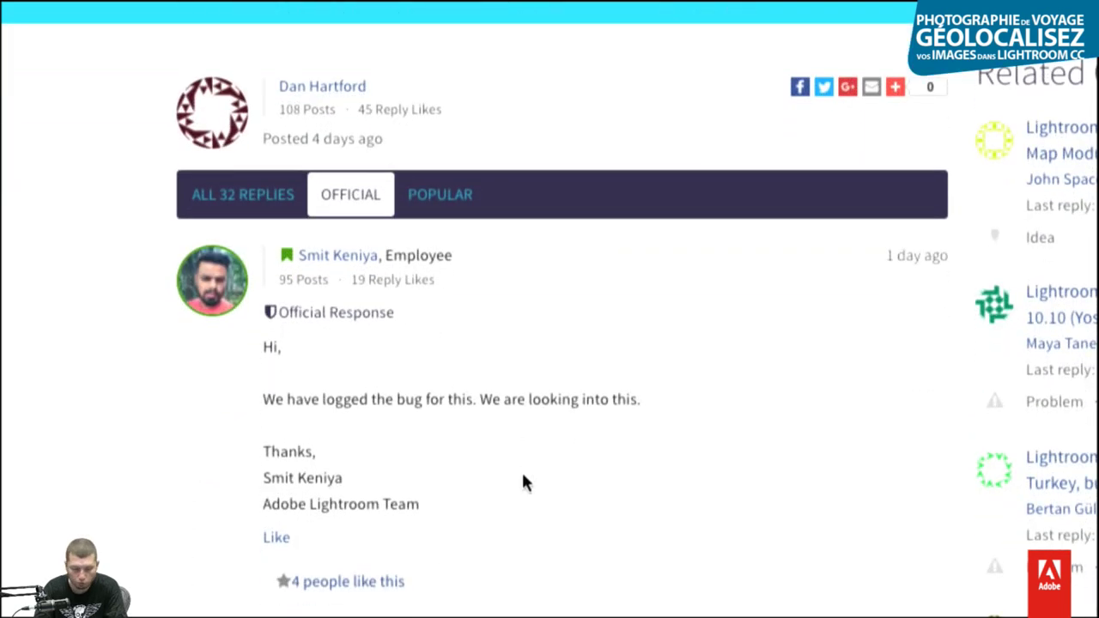
left_click_drag(275, 399, 663, 388)
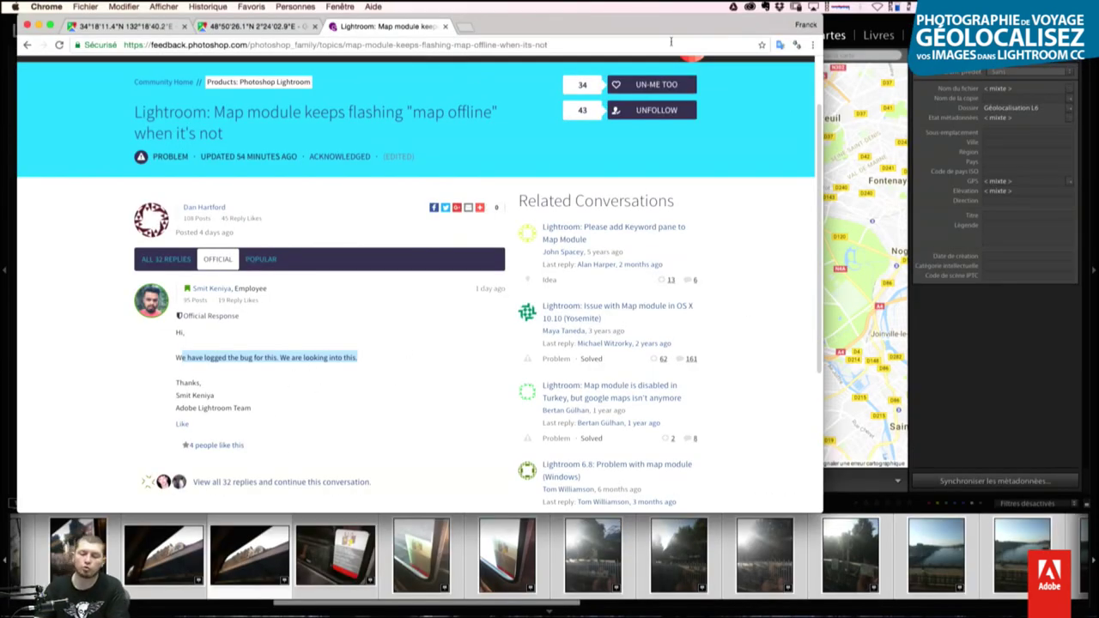
scroll(716, 97, "up", 3)
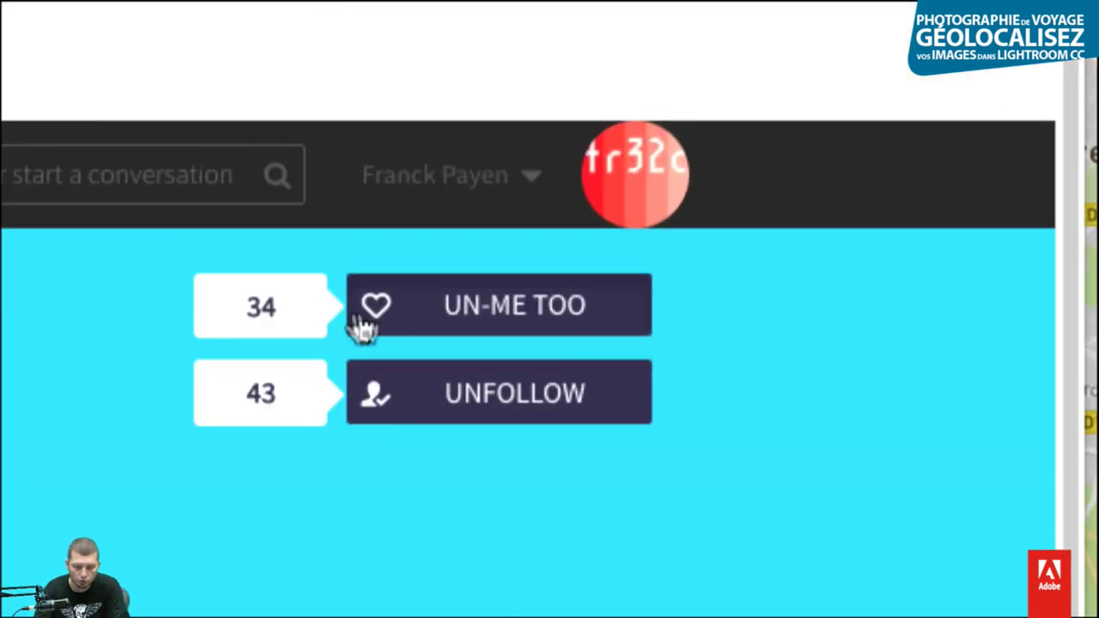
Step: Withdraw and re-add the me-too vote, keeping it at 34, then return home
left_click(383, 306)
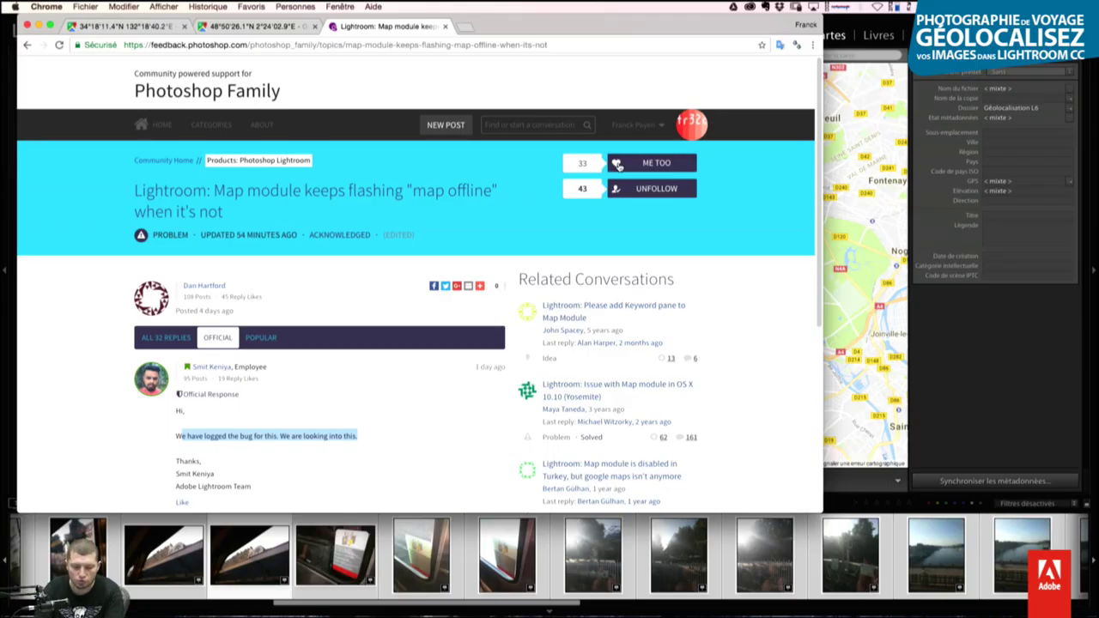
left_click(648, 169)
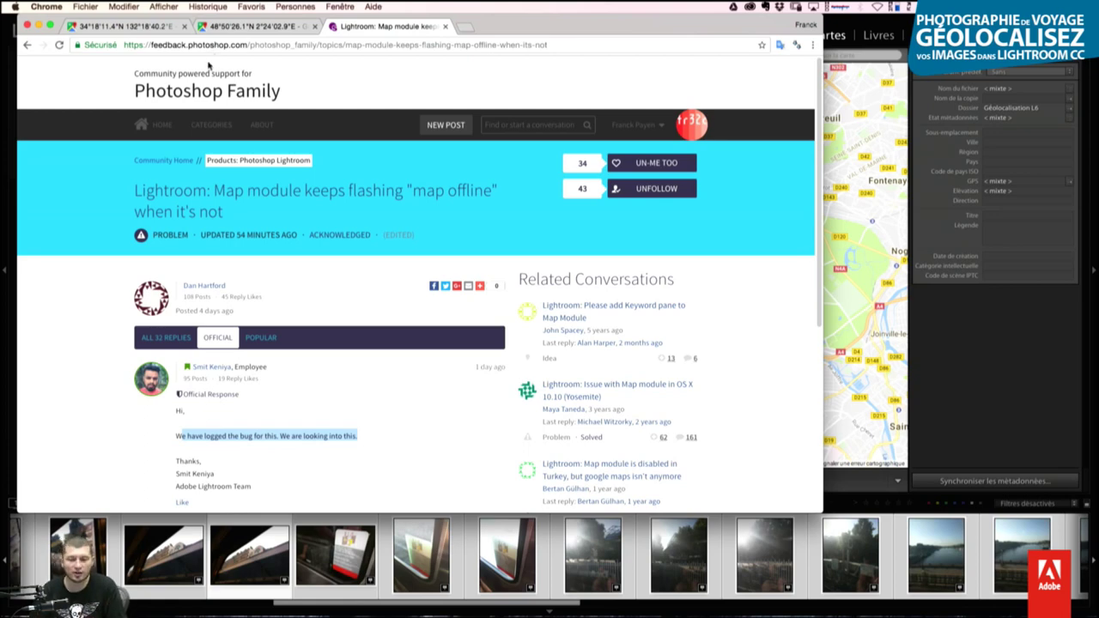
left_click(169, 131)
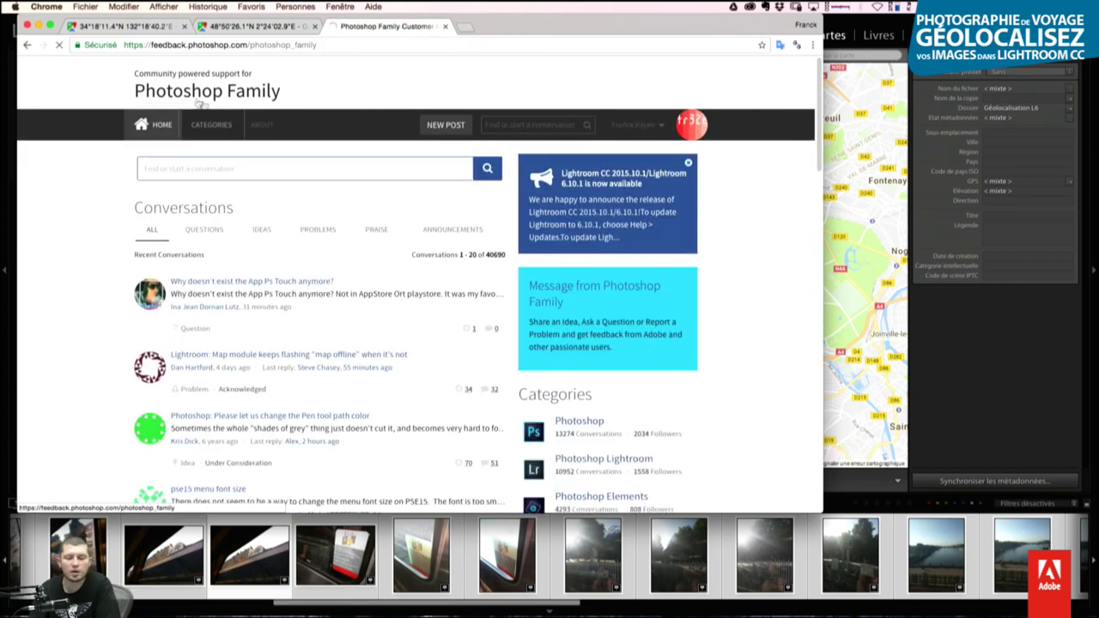
Step: Filter the home page conversations to Ideas only, showing 1–20 of 7701
left_click(215, 134)
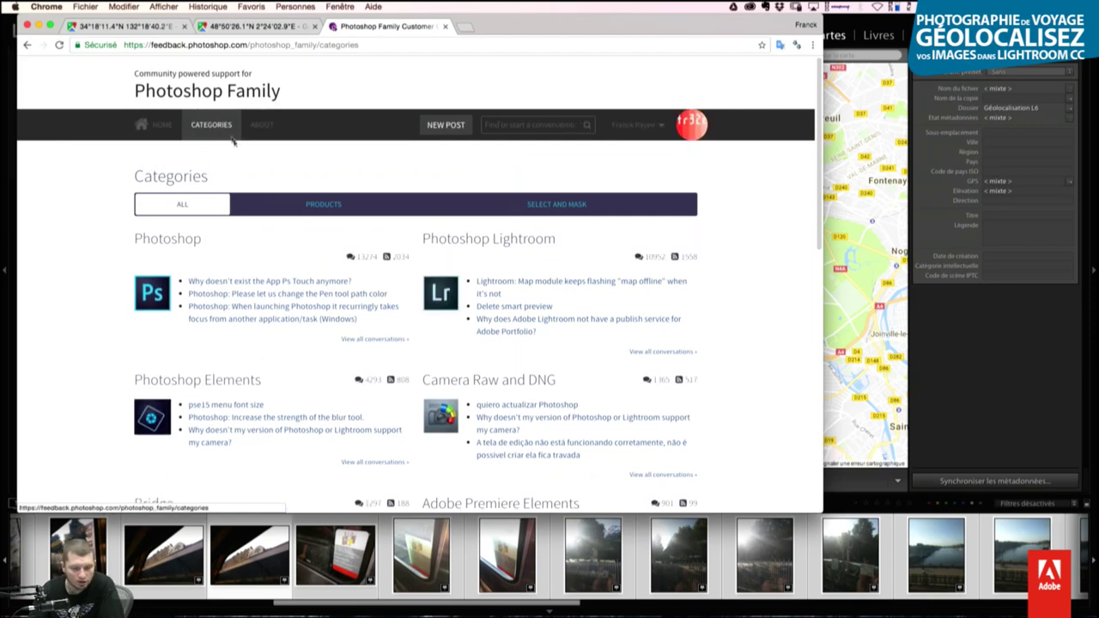
left_click(171, 126)
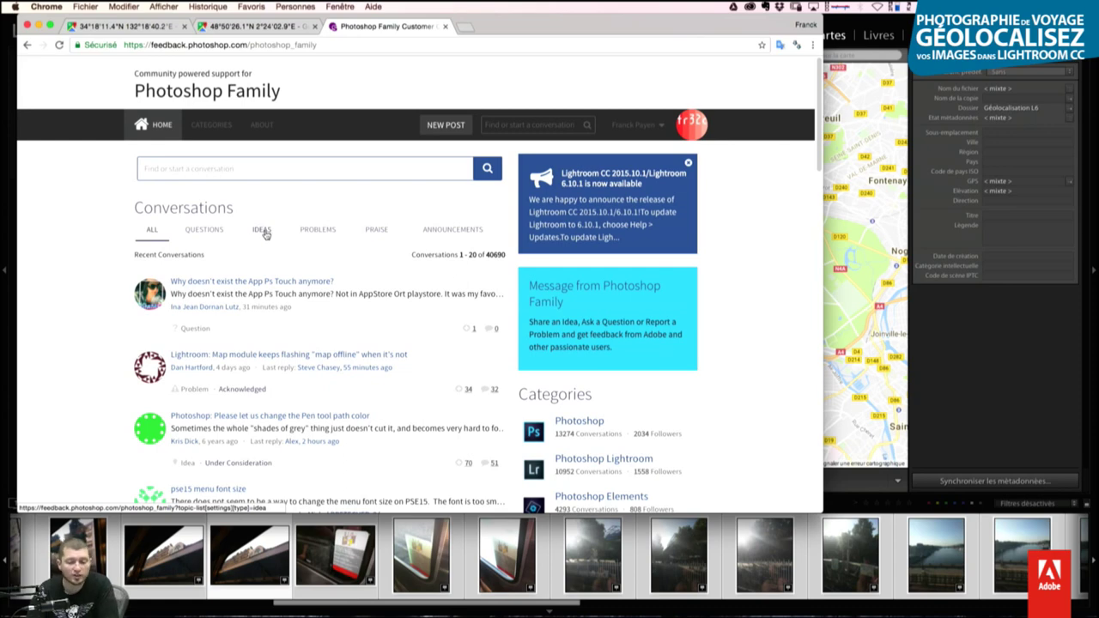
left_click(262, 230)
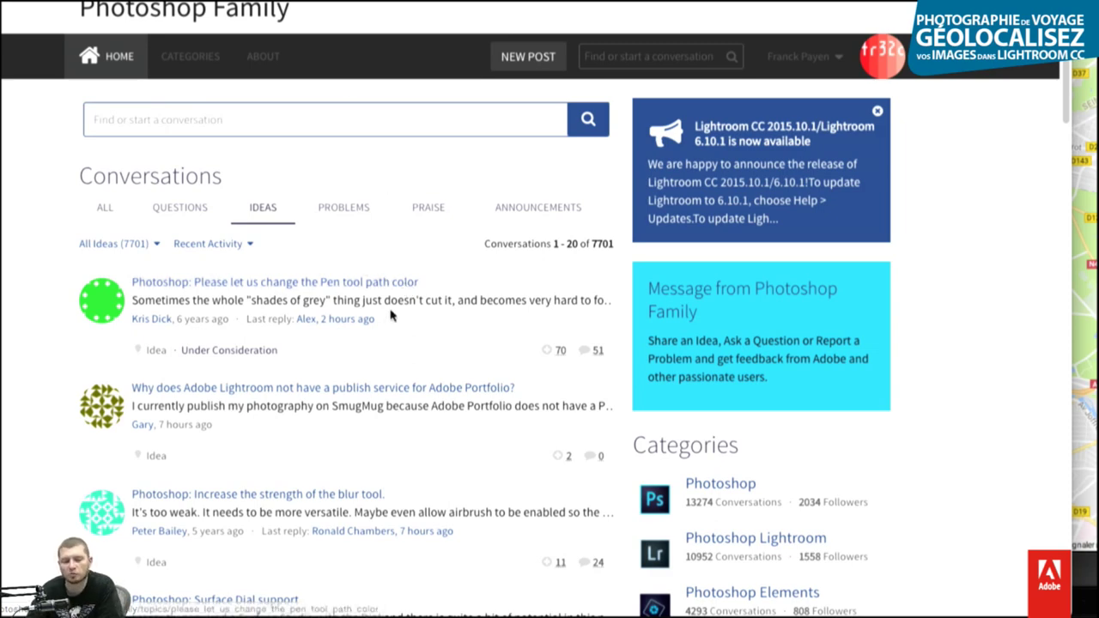
Step: Sort the Ideas by number of me-toos and scroll through the most-voted ones
left_click(227, 244)
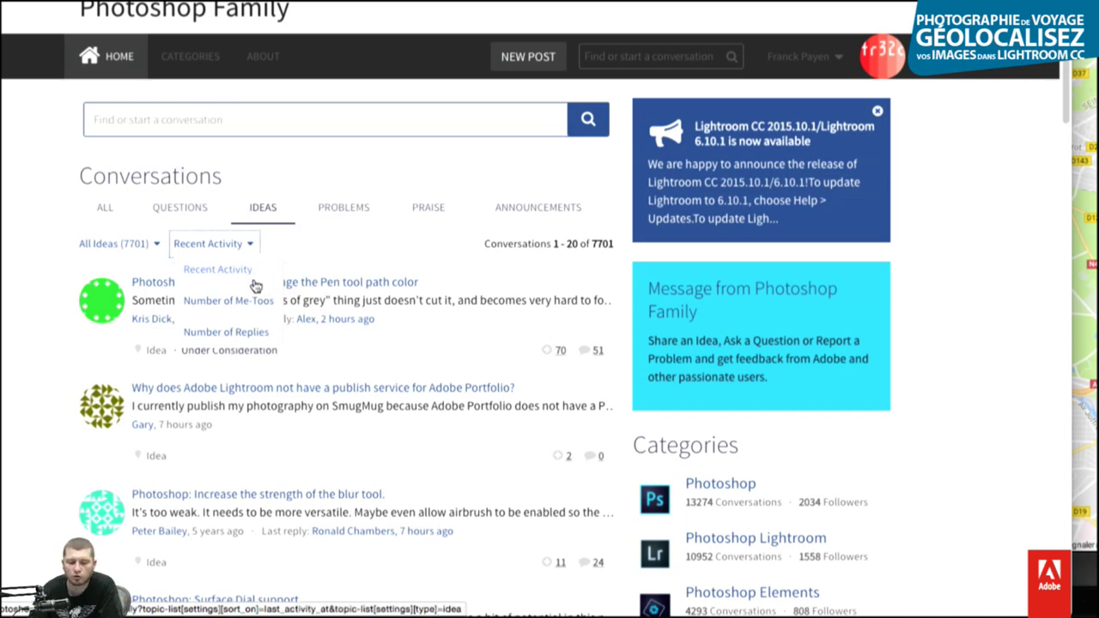
left_click(244, 303)
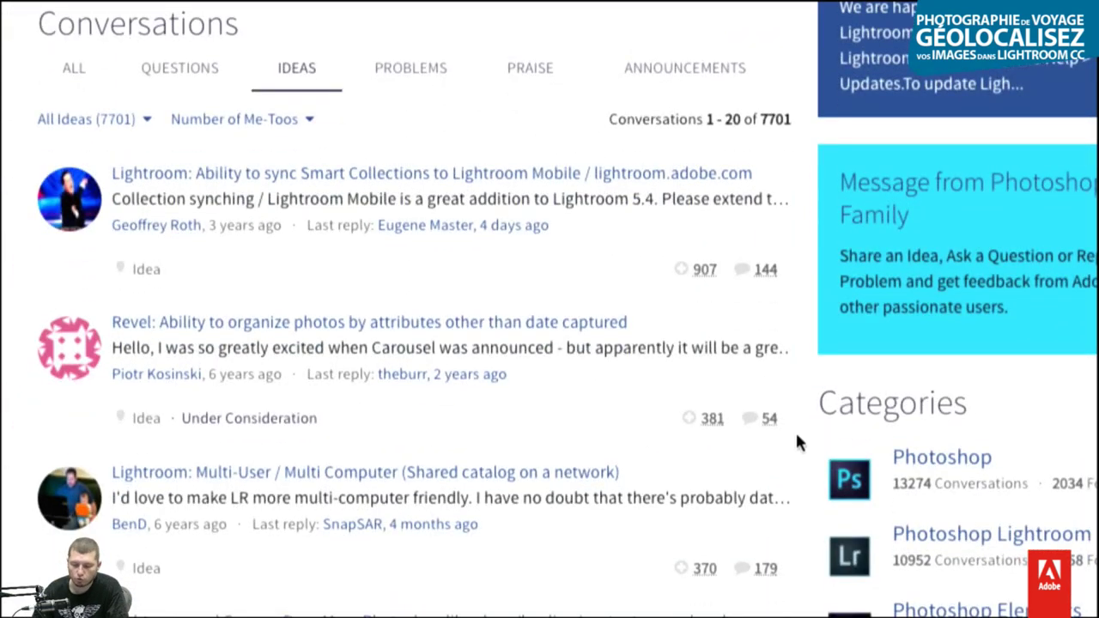
scroll(458, 393, "down", 1)
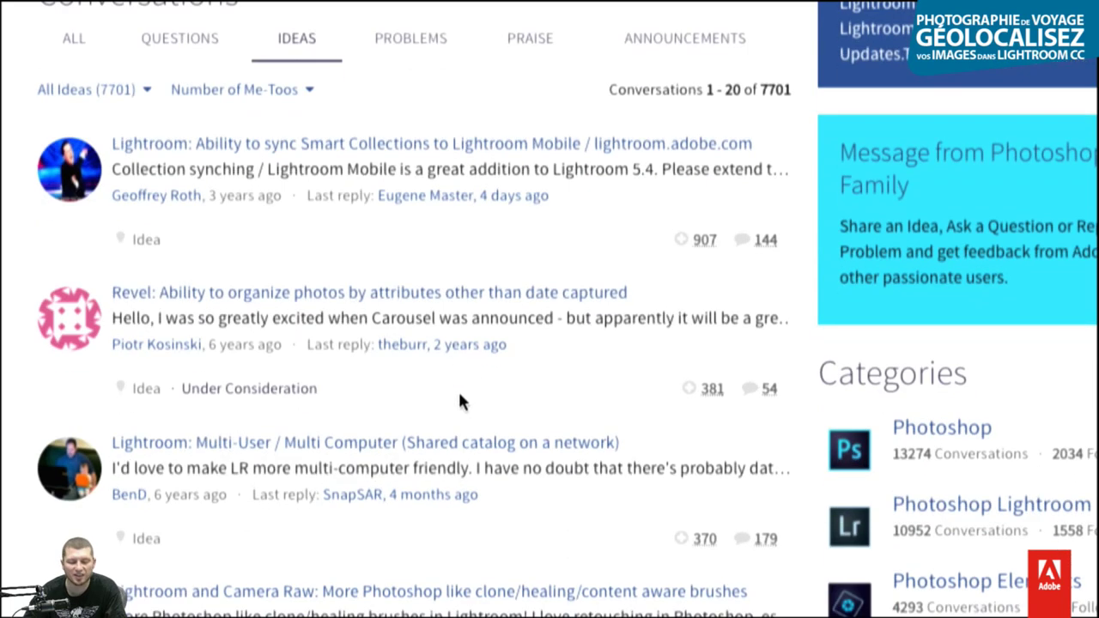
scroll(459, 395, "down", 1)
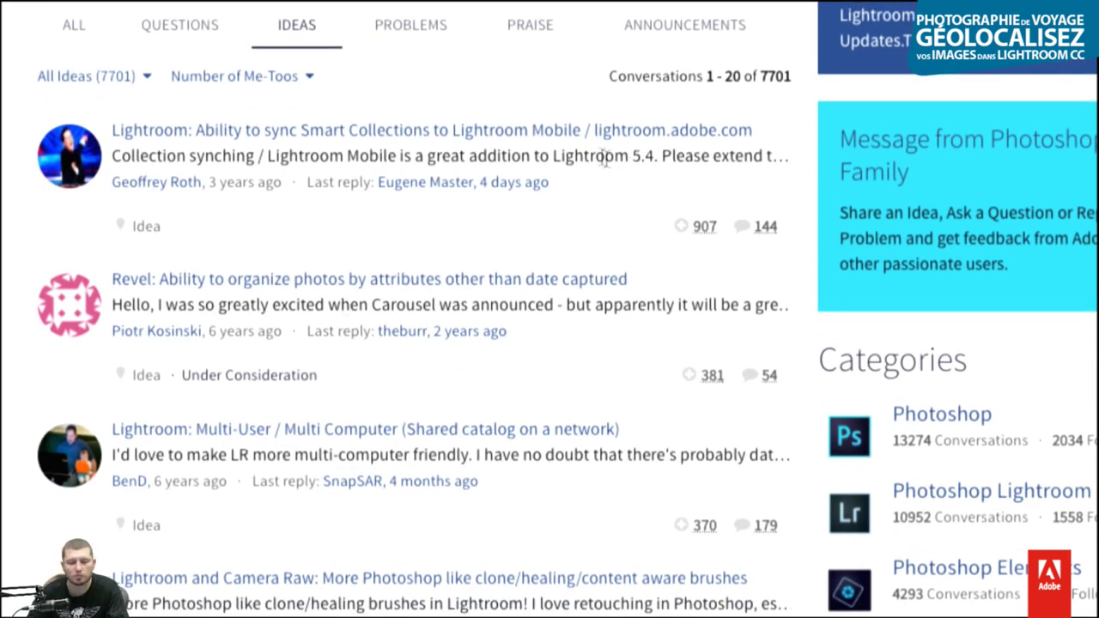
scroll(548, 136, "down", 1)
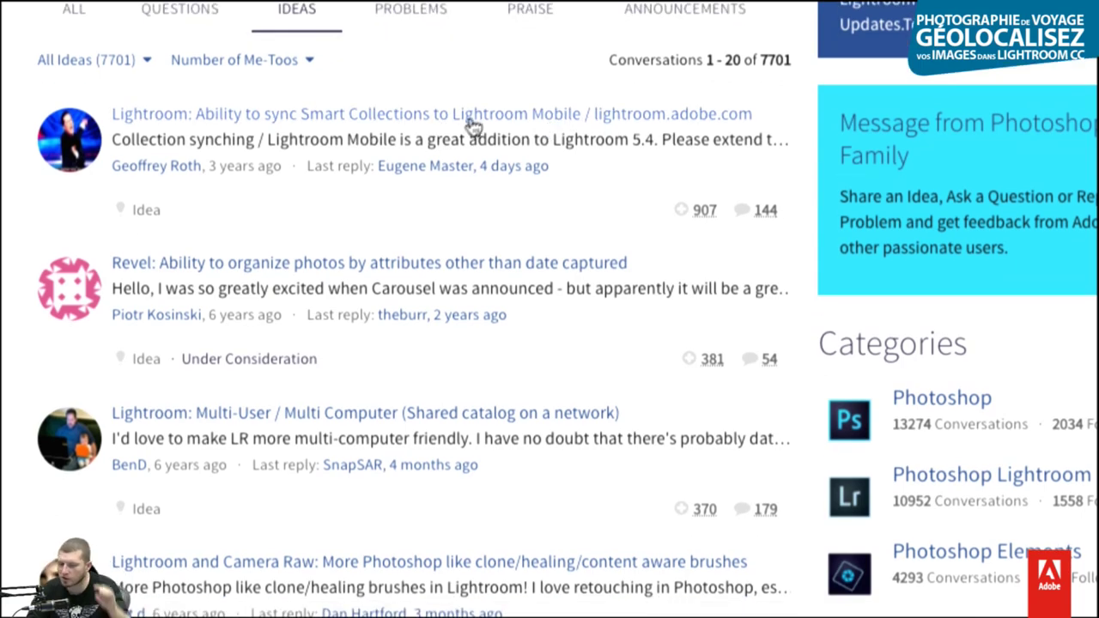
scroll(339, 292, "down", 1)
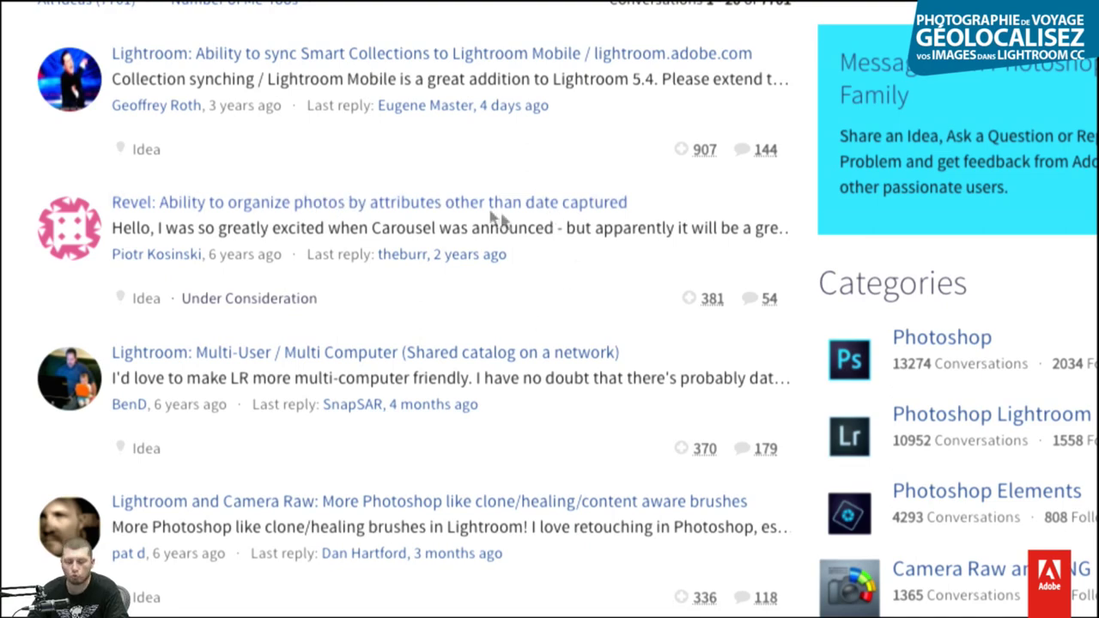
scroll(484, 185, "down", 1)
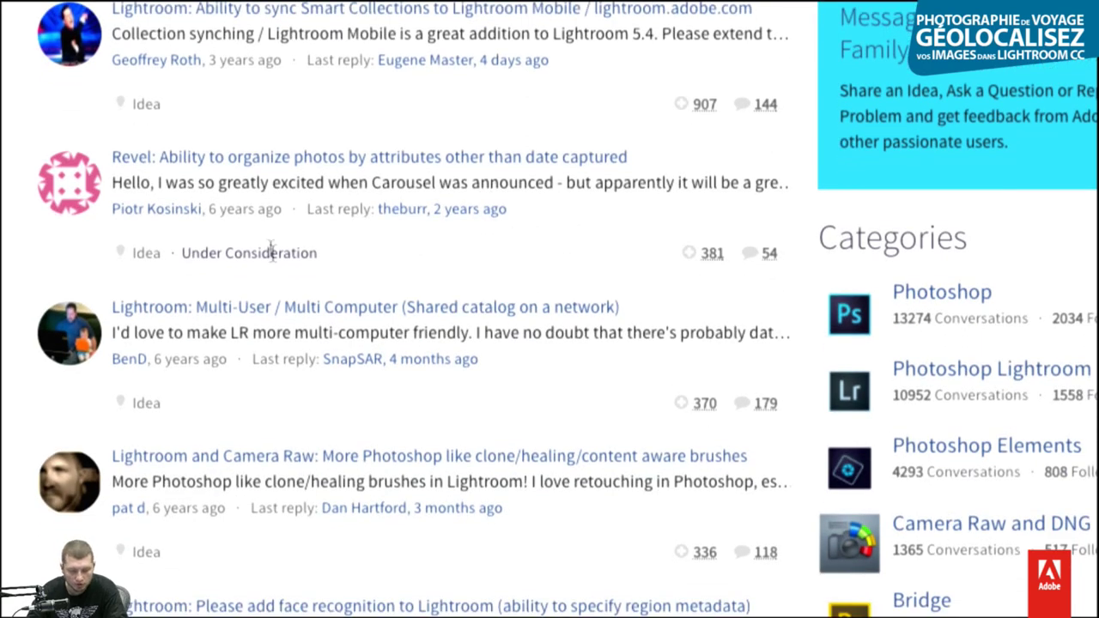
scroll(283, 258, "down", 5)
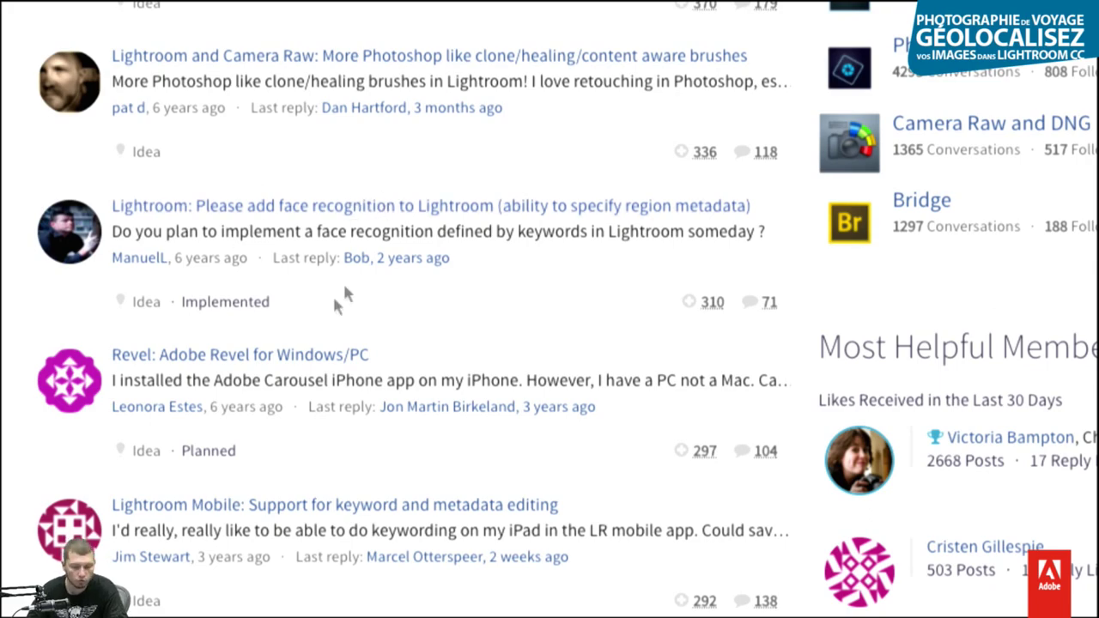
scroll(263, 404, "down", 1)
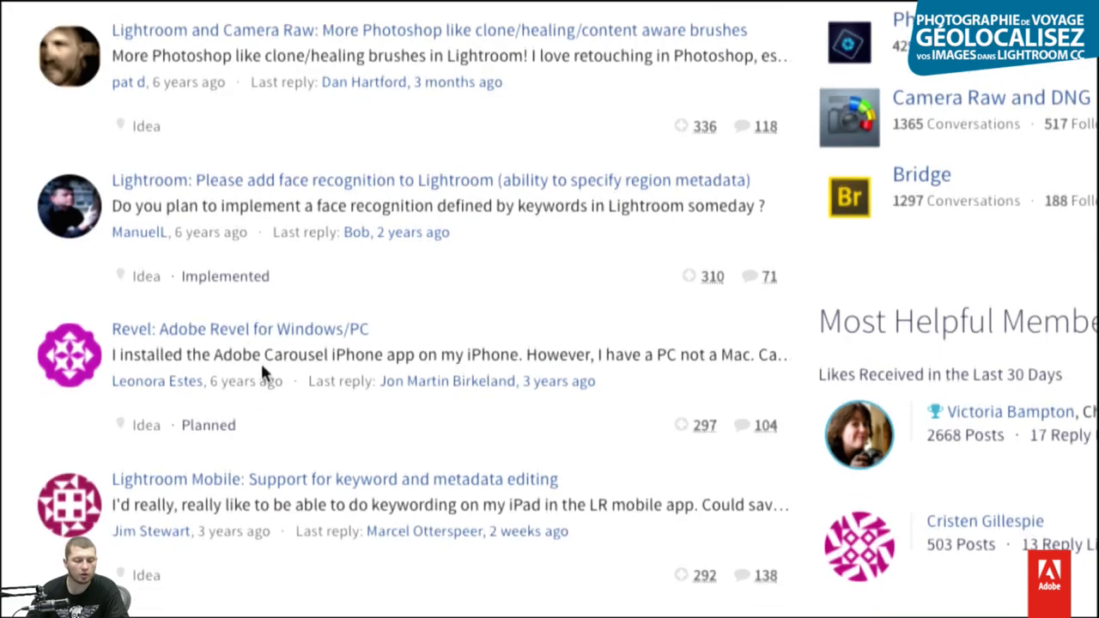
scroll(250, 318, "down", 1)
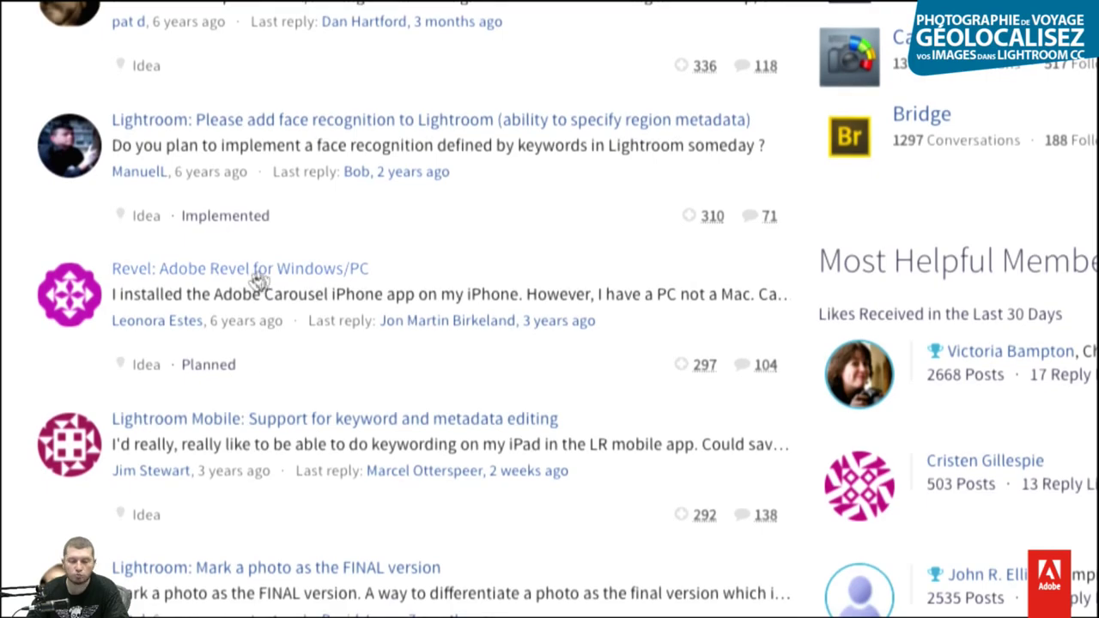
scroll(289, 364, "down", 5)
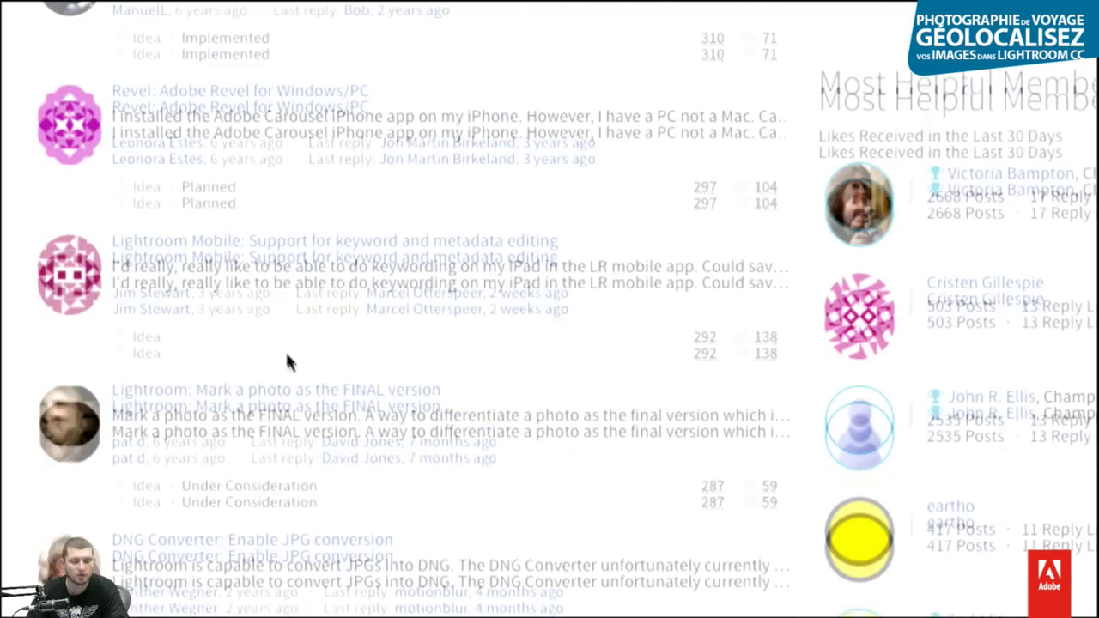
scroll(289, 358, "down", 5)
scroll(283, 319, "down", 3)
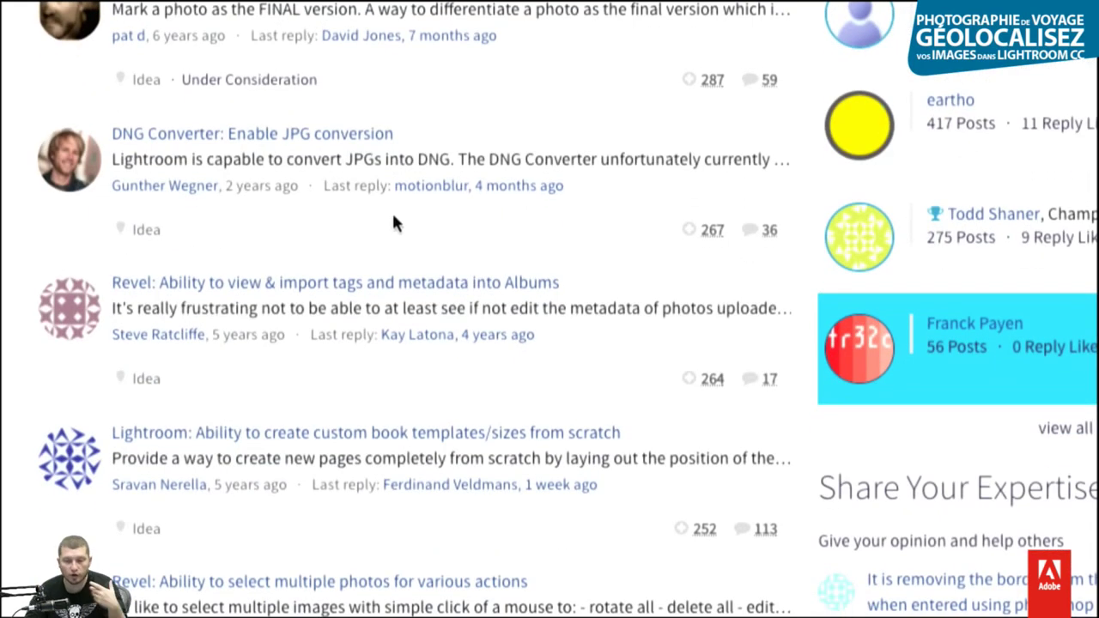
scroll(470, 298, "up", 1)
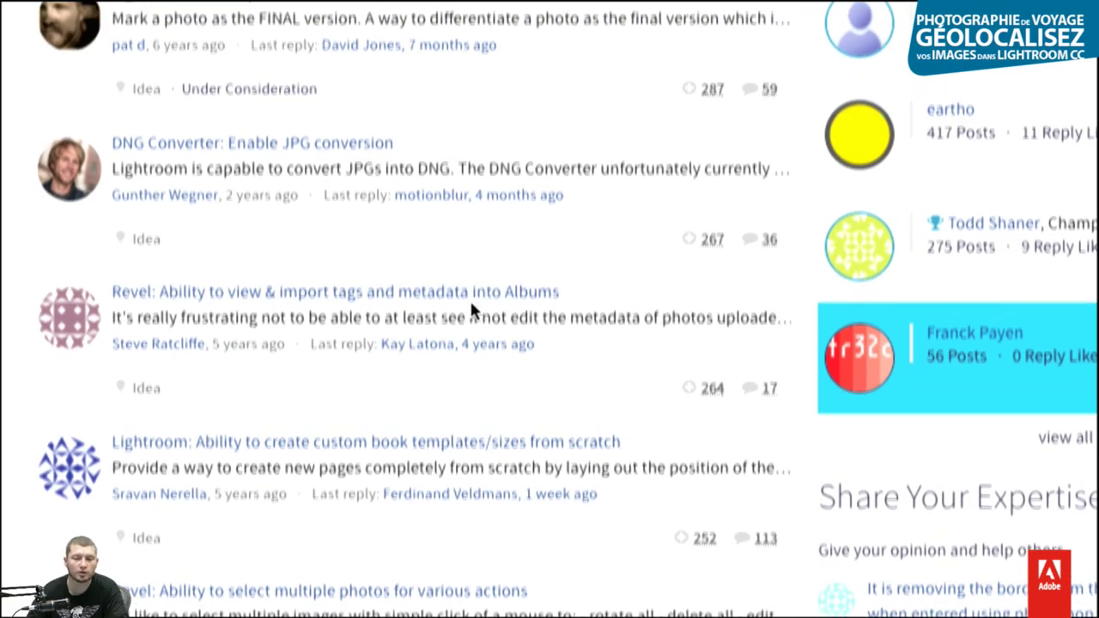
scroll(358, 380, "down", 3)
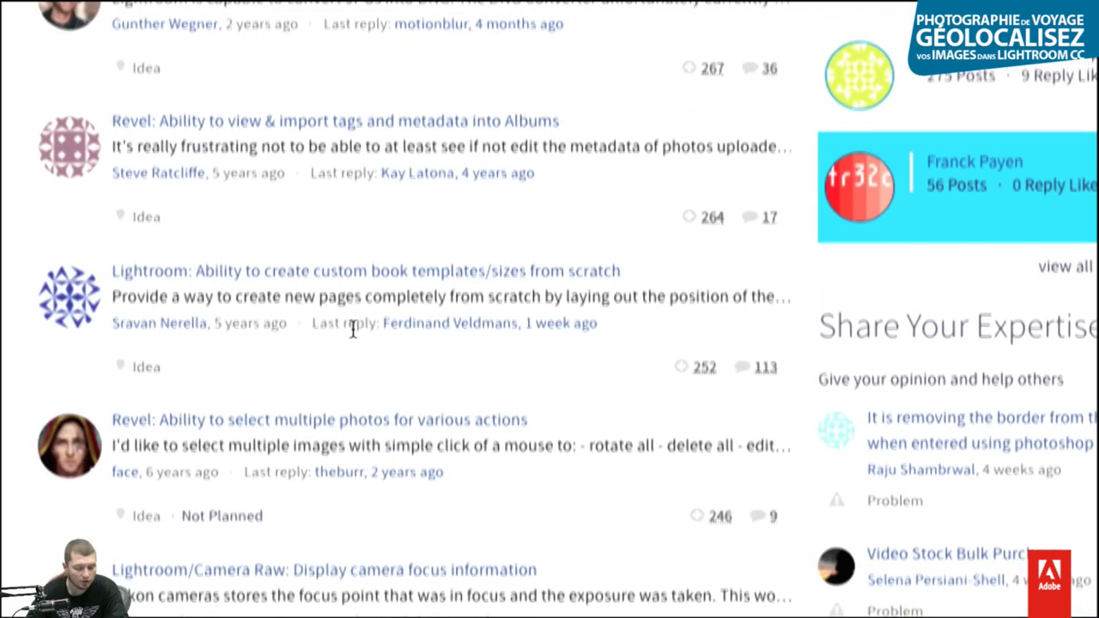
scroll(351, 323, "down", 5)
scroll(334, 293, "up", 2)
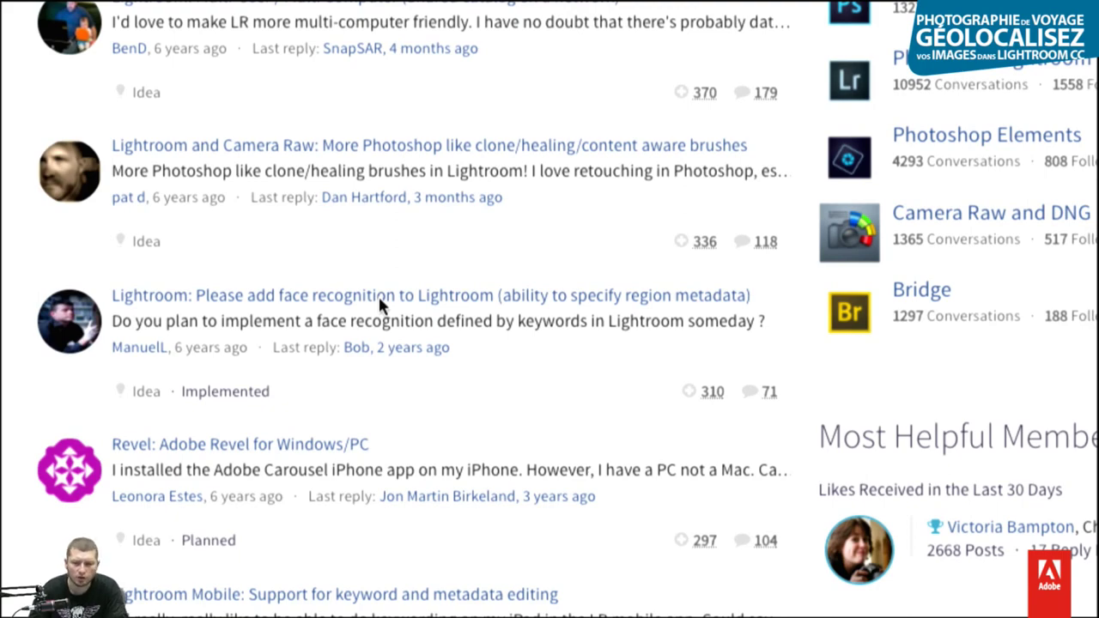
scroll(498, 214, "up", 5)
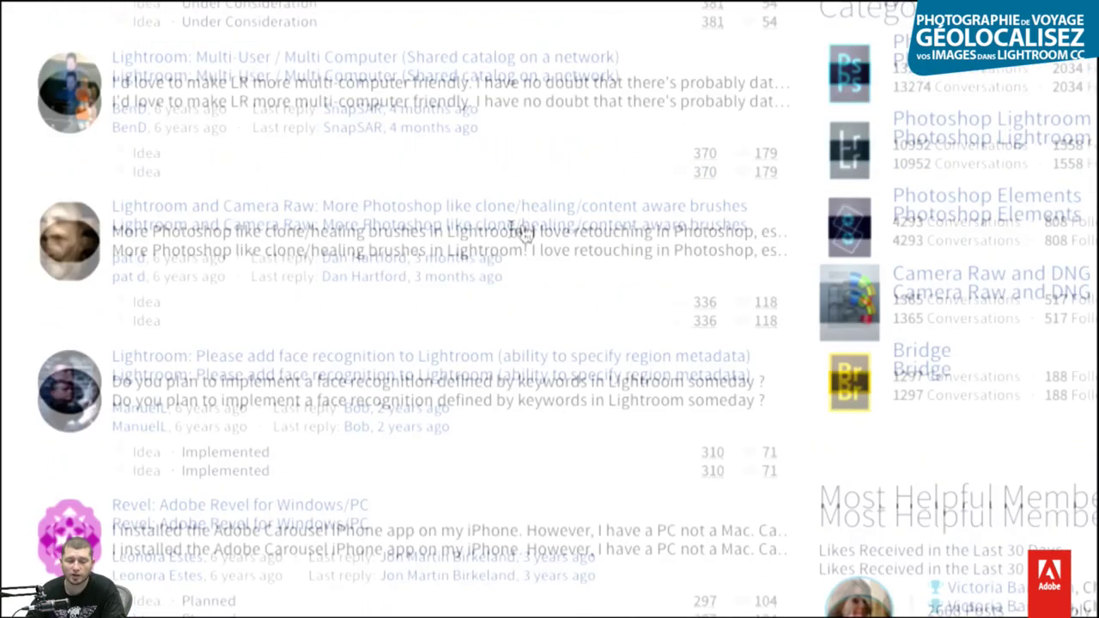
scroll(515, 236, "up", 5)
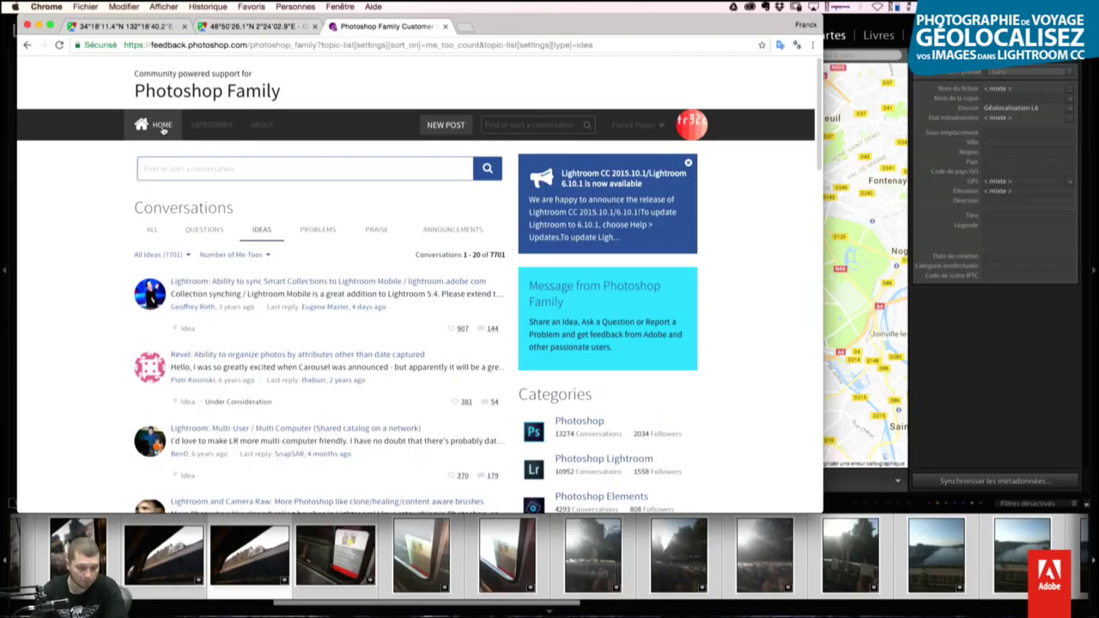
Step: Reload the Ideas-only list, then bring Lightroom's Paris map back to the front
left_click(163, 126)
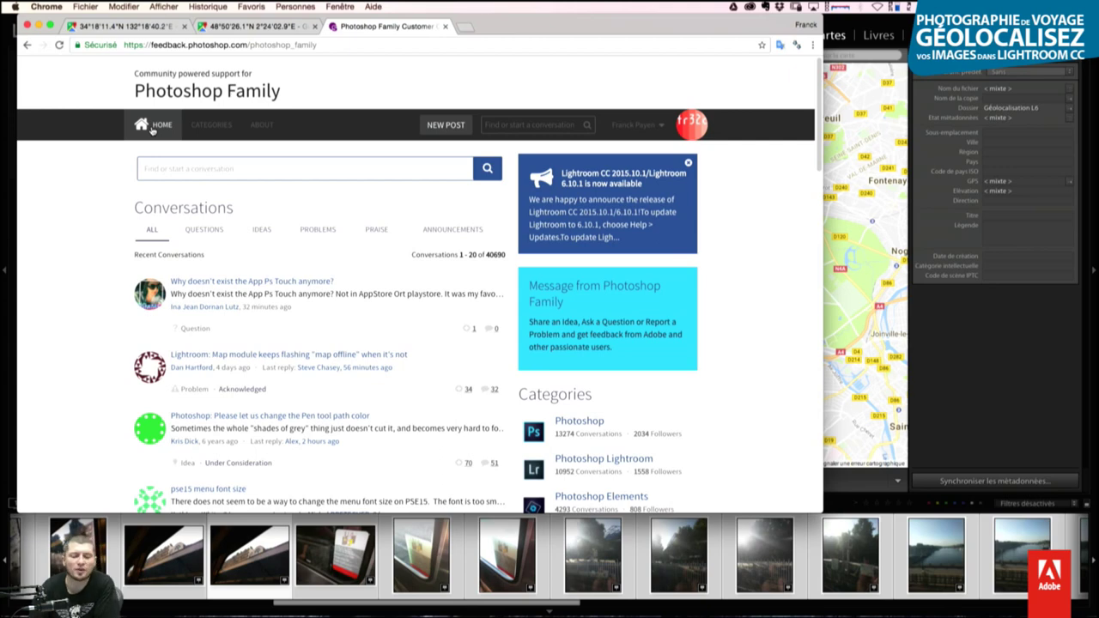
left_click(253, 233)
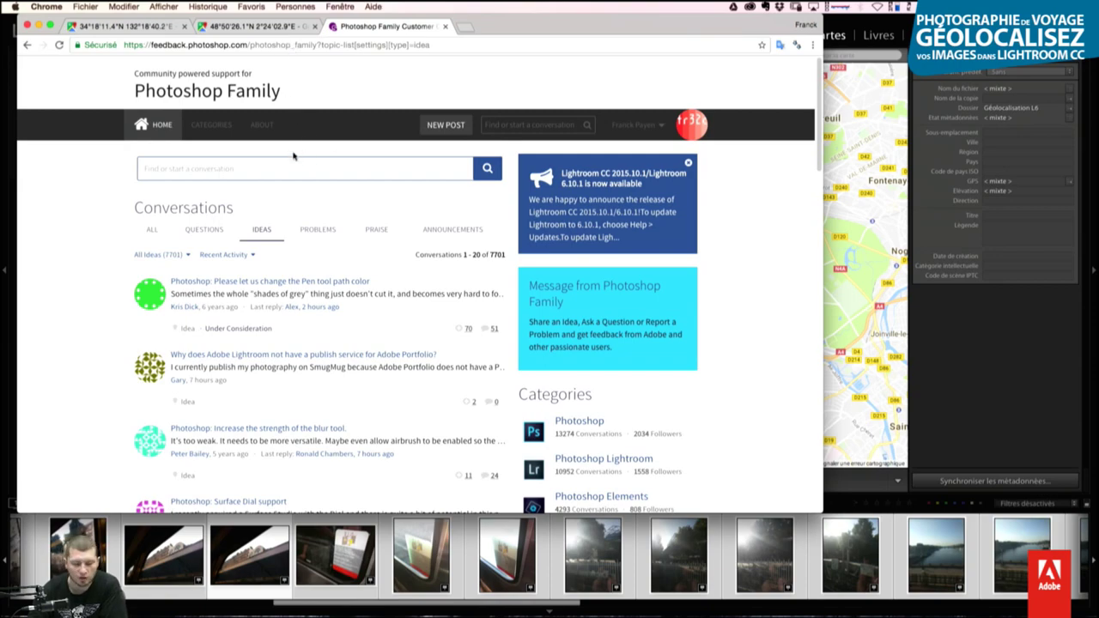
left_click(964, 362)
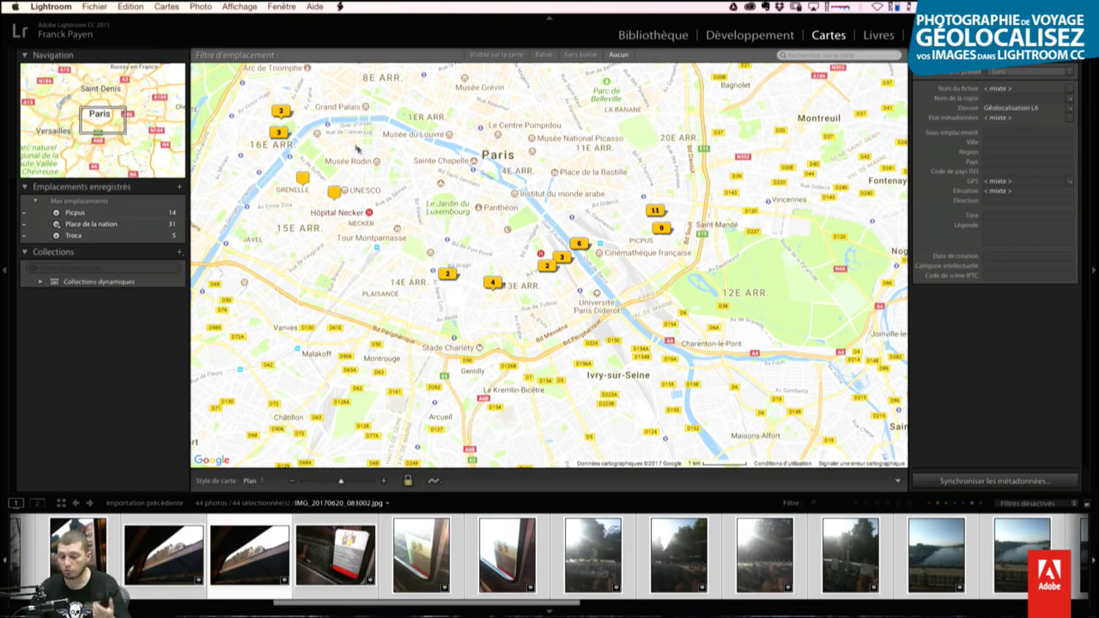
Step: Create a new catalog 'Toutes mes photos' on the Bureau
left_click(96, 7)
left_click(100, 23)
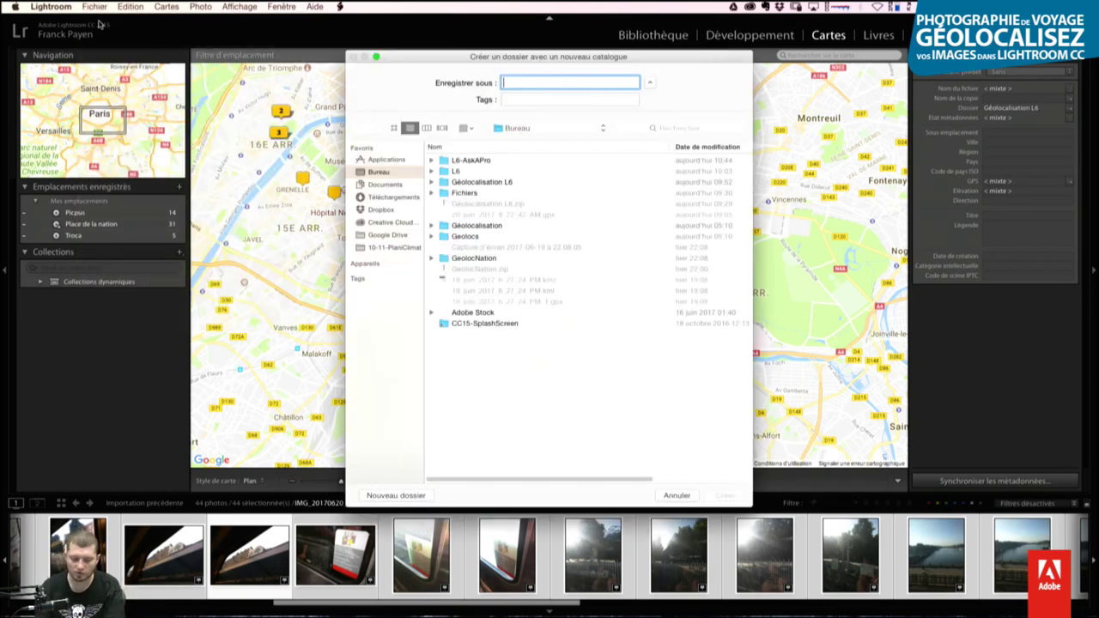
type("Toutes mes photos")
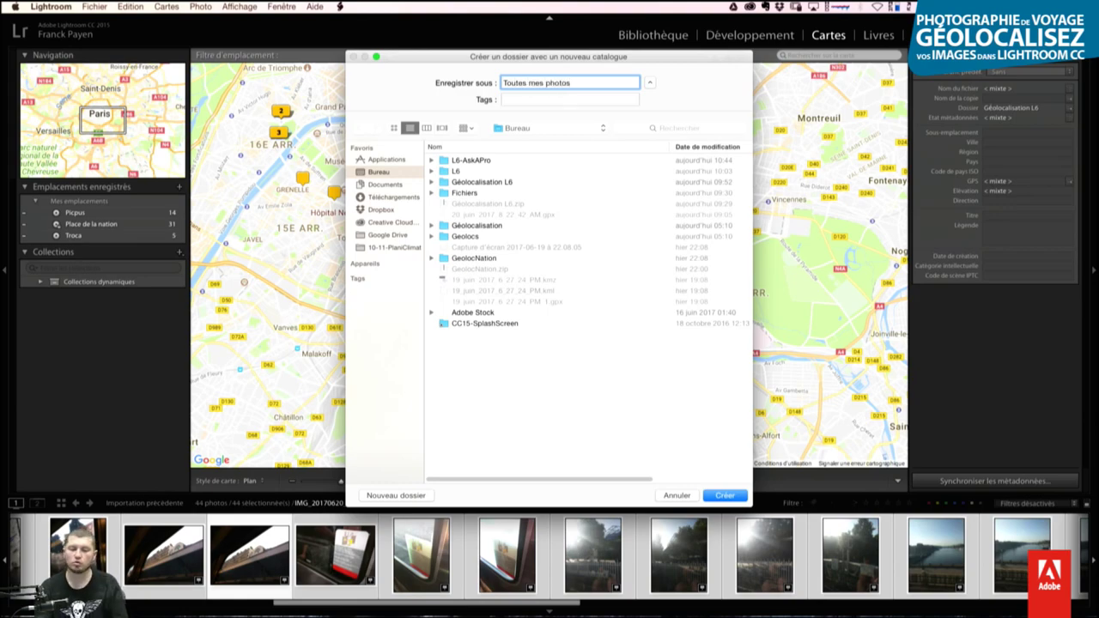
key("Return")
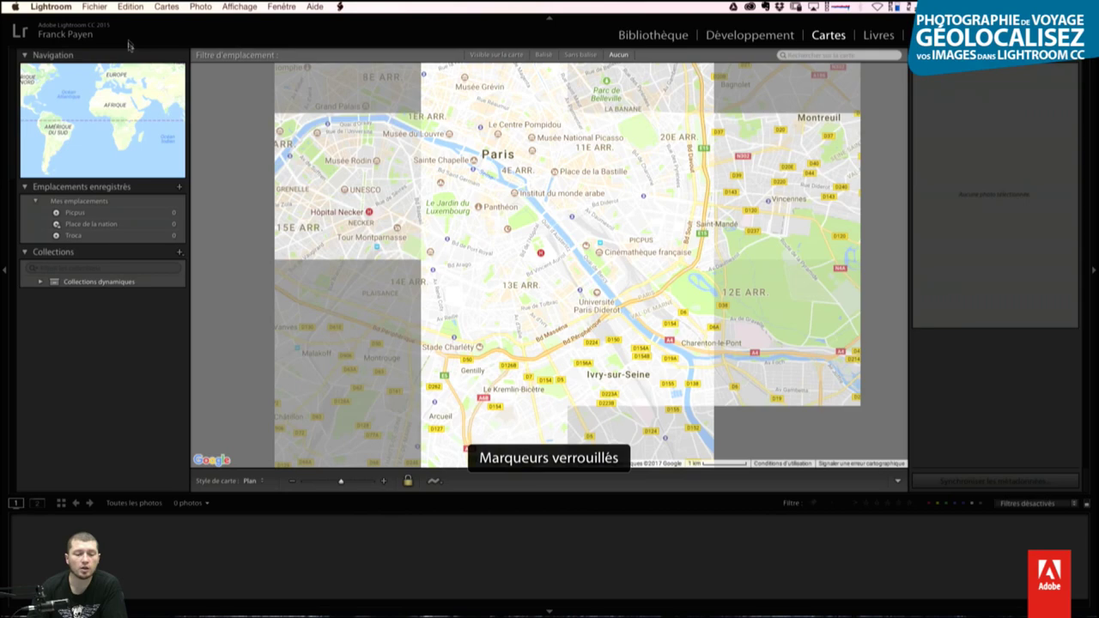
Step: Choose L6-AskAPro.lrcat on the Bureau as the catalog to import from
left_click(95, 7)
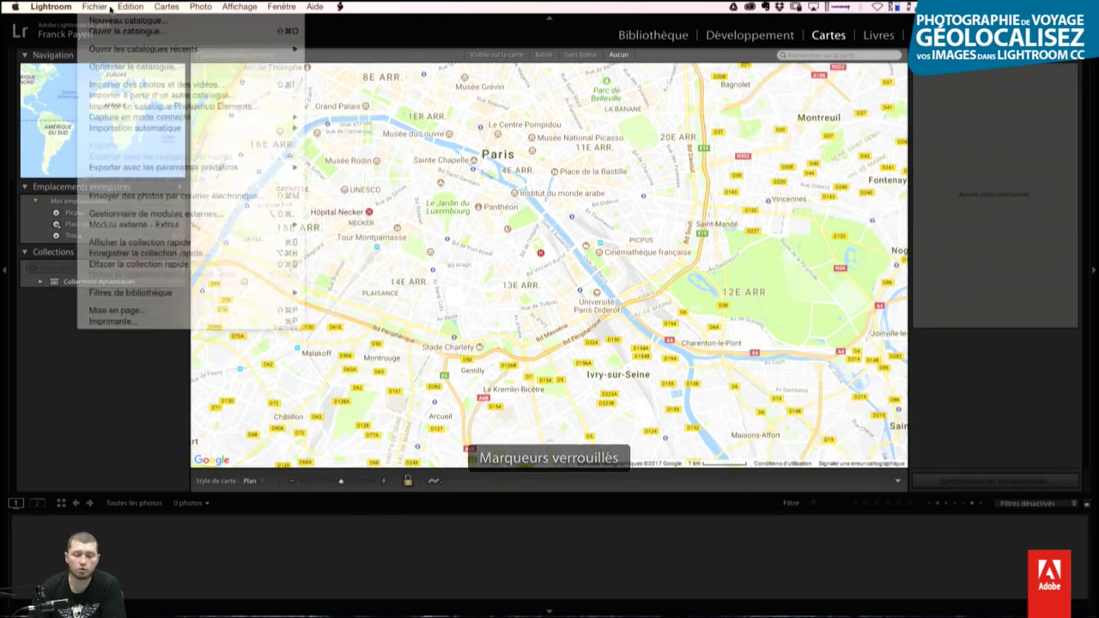
left_click(172, 96)
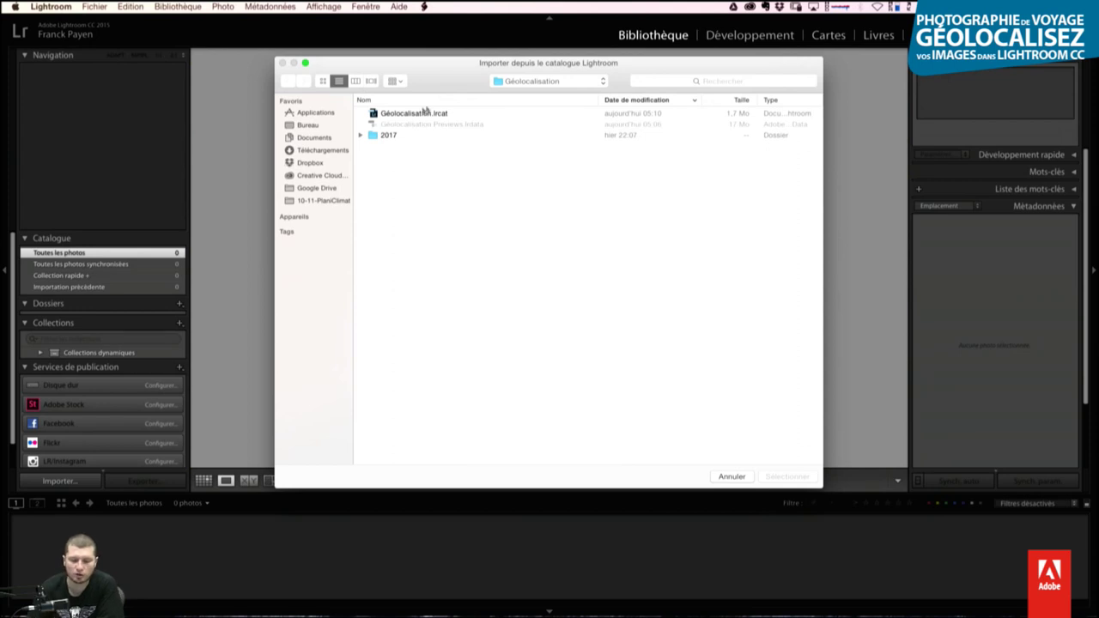
left_click(419, 115)
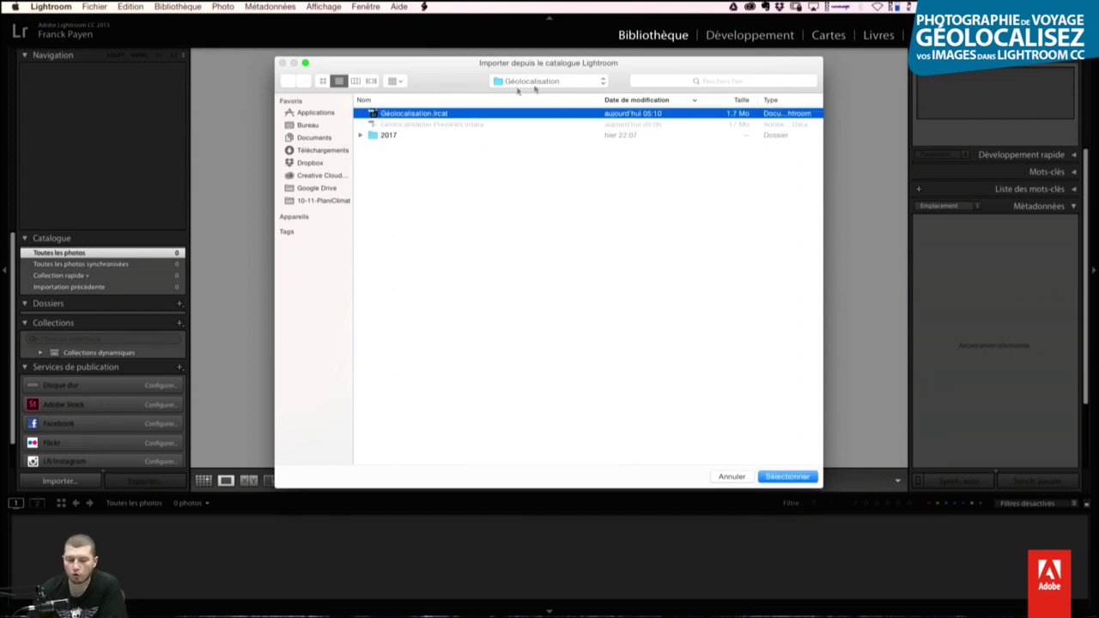
key("super+shift+d")
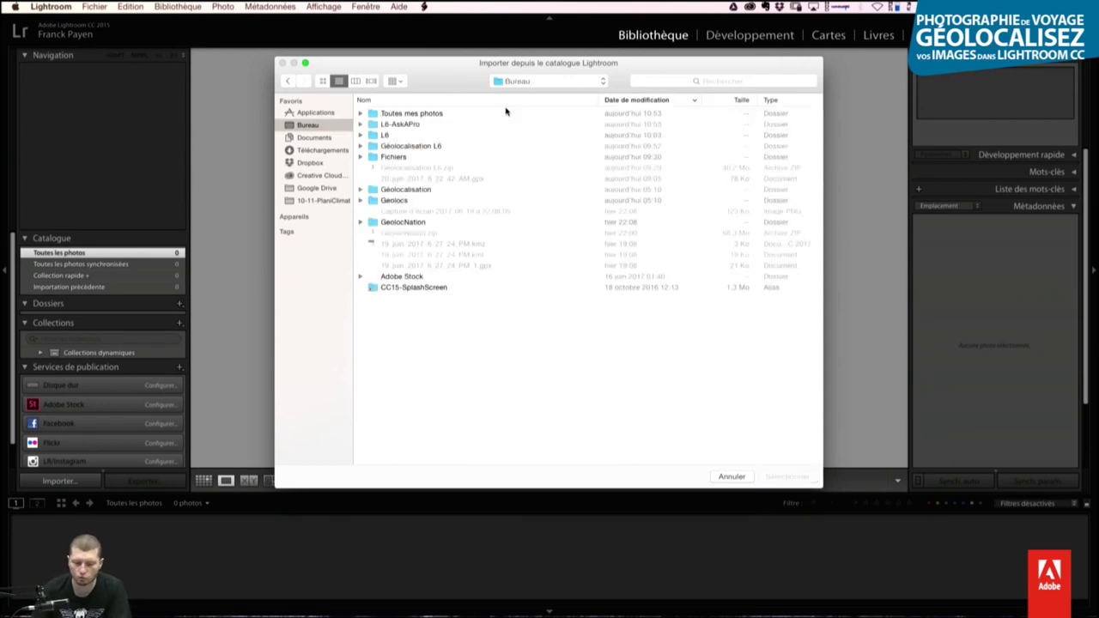
left_click(369, 125)
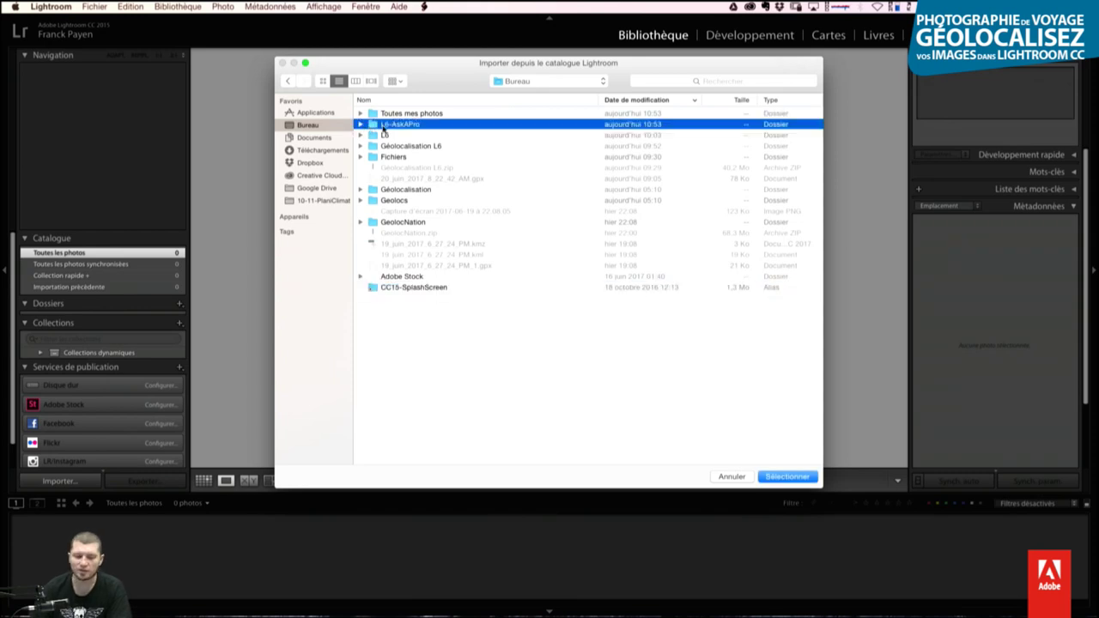
left_click(360, 124)
left_click(386, 134)
key("Return")
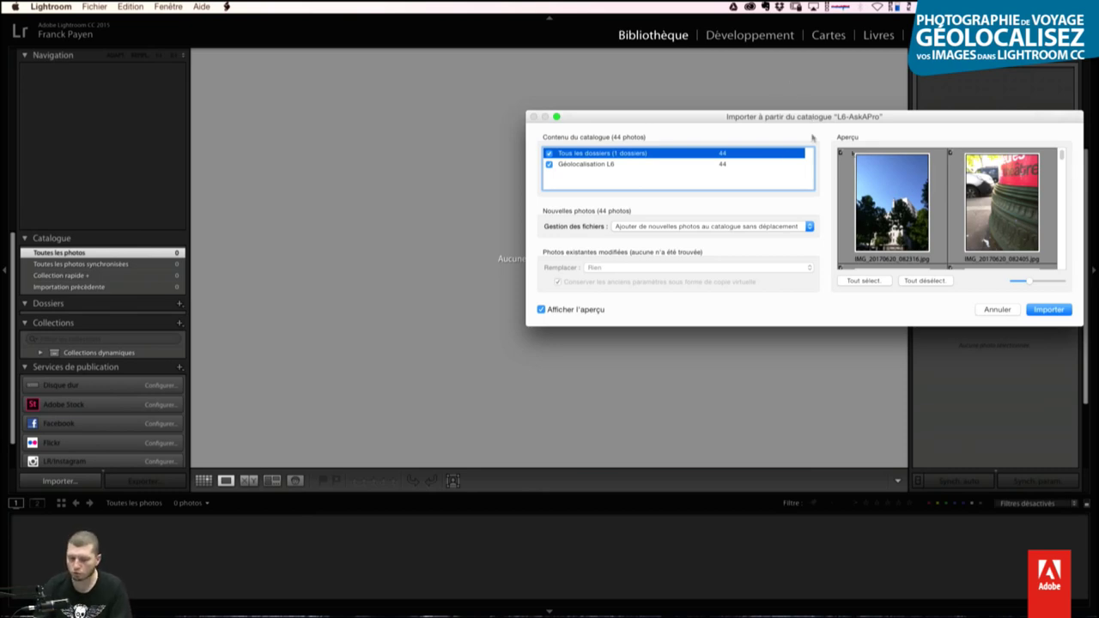
Step: Keep the photos in place ('Ajouter… sans déplacement') and import all 44
left_click(662, 229)
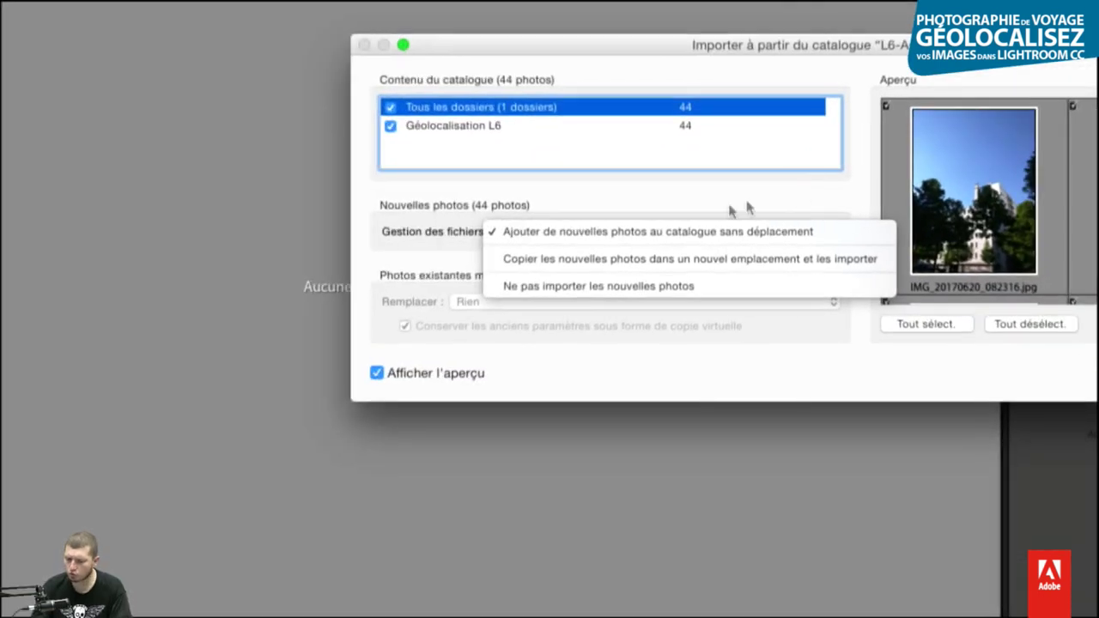
left_click(748, 232)
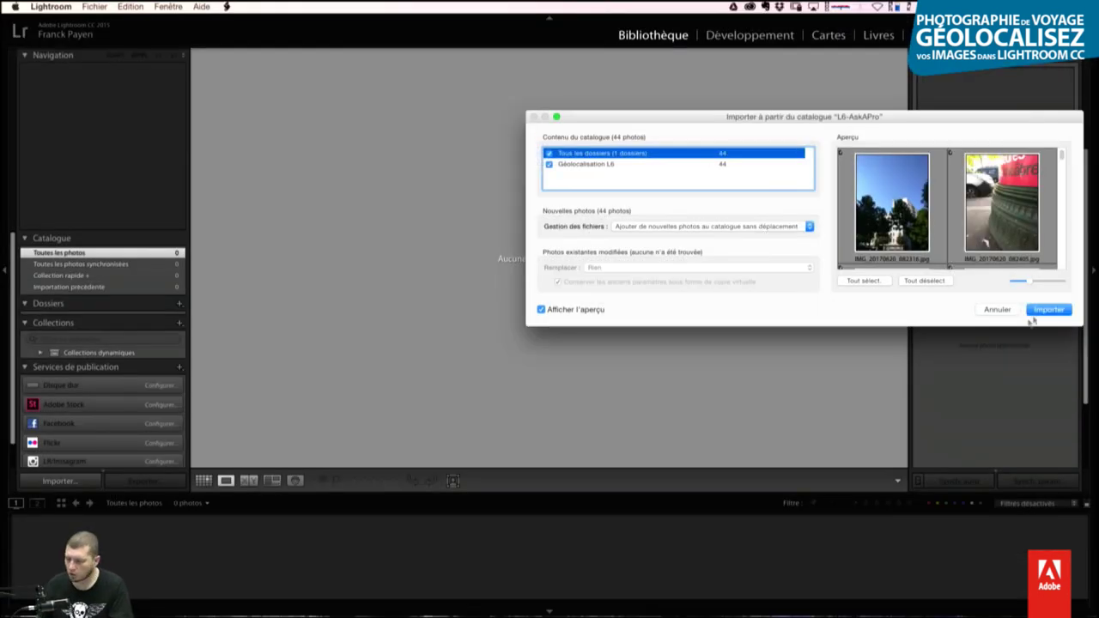
left_click(1049, 309)
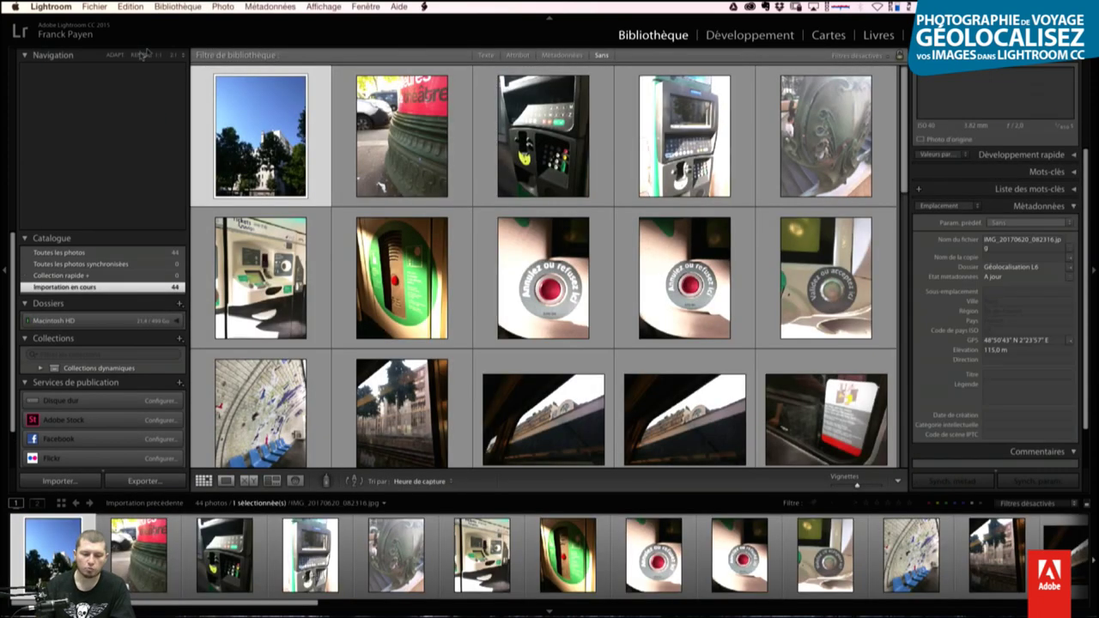
Step: Import the 131 photos from the Liver-Miyajima-Demo.lrcat catalog into the current catalog
left_click(94, 6)
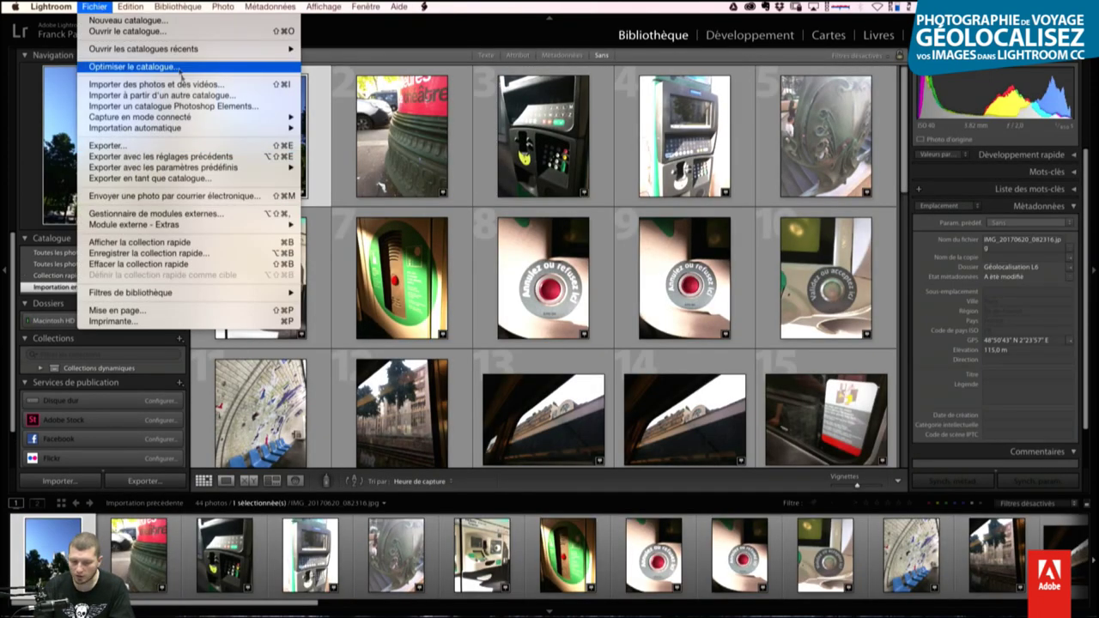
left_click(196, 96)
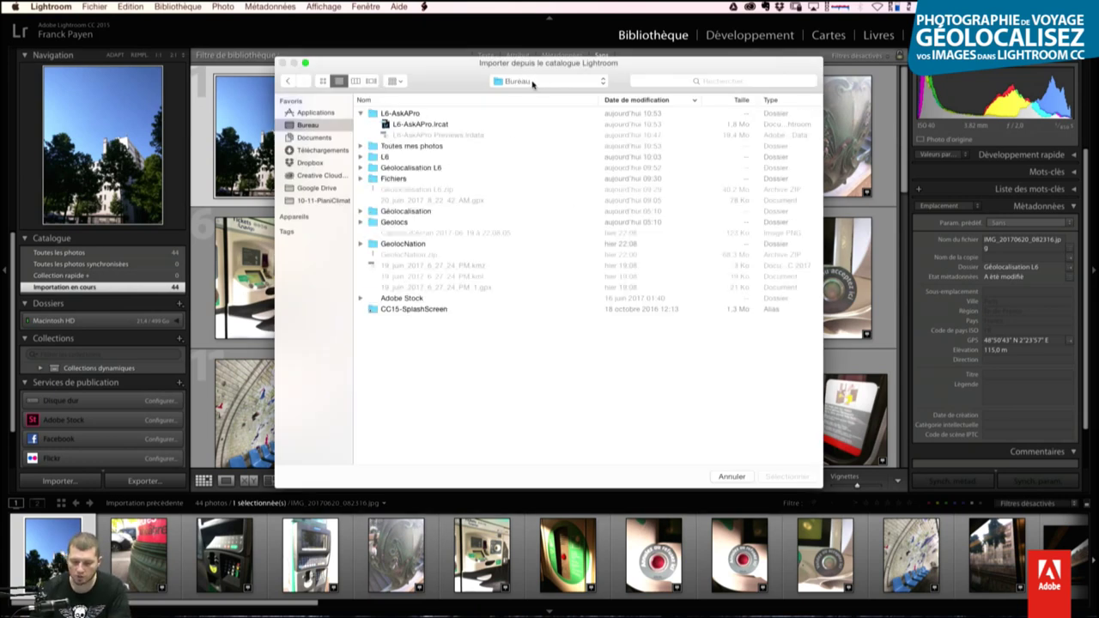
left_click(534, 82)
left_click(554, 179)
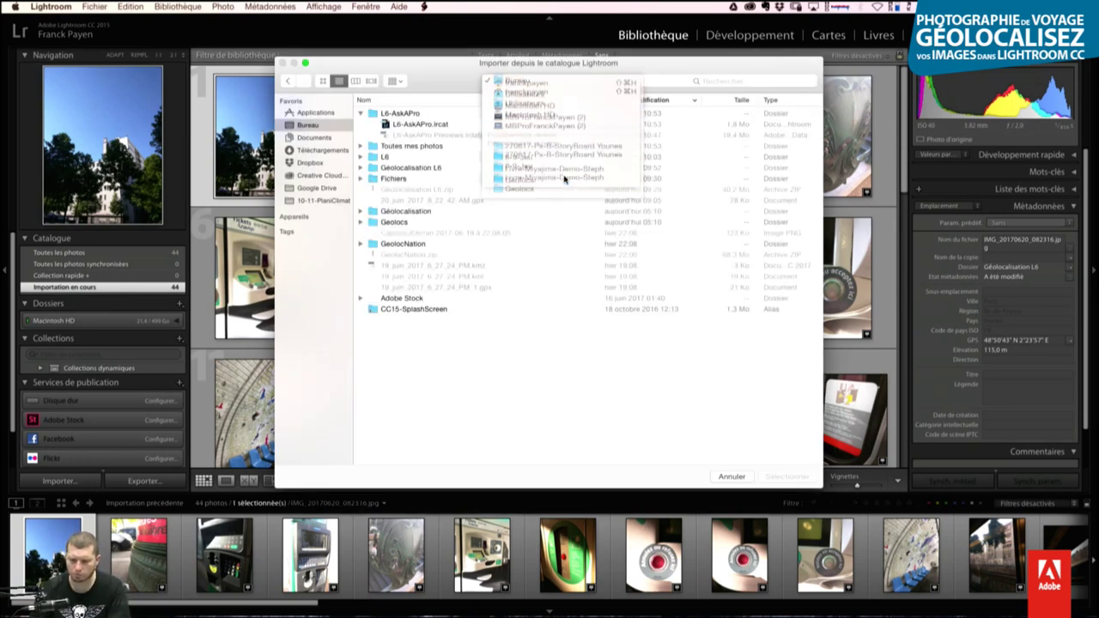
left_click(429, 126)
key("Return")
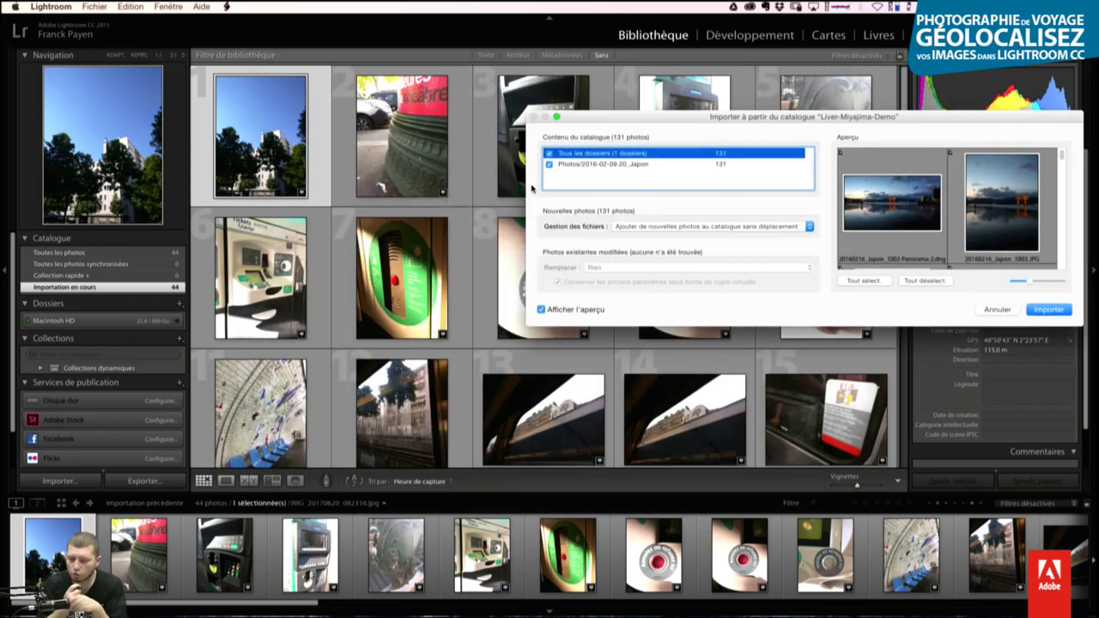
left_click(1046, 310)
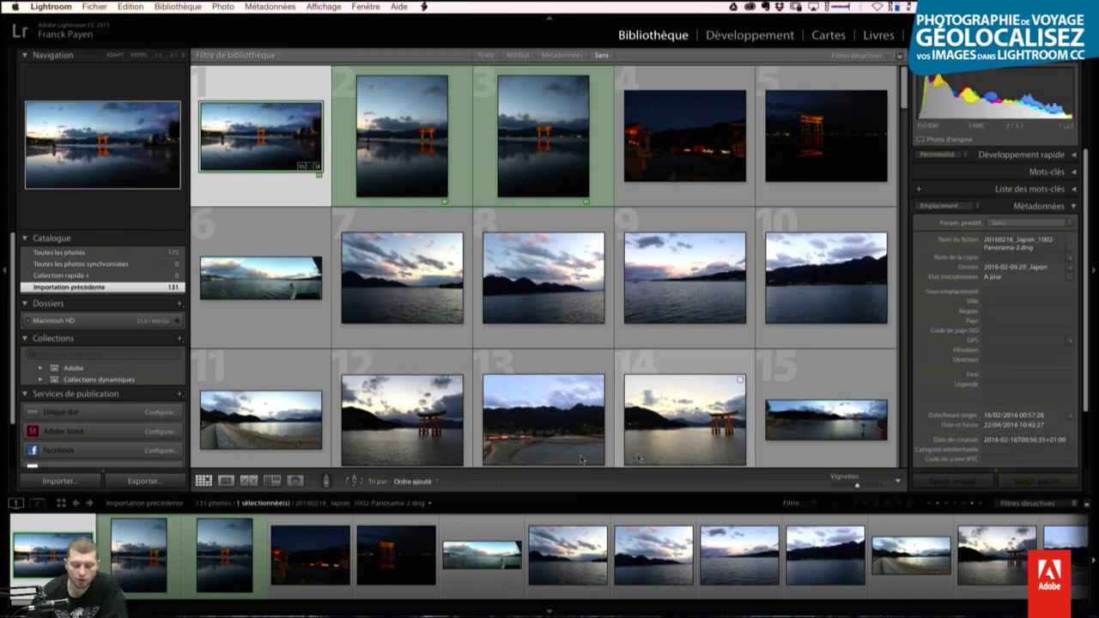
Step: In the map view, show the Adobe and dynamic collections and select all 175 photos
left_click(829, 36)
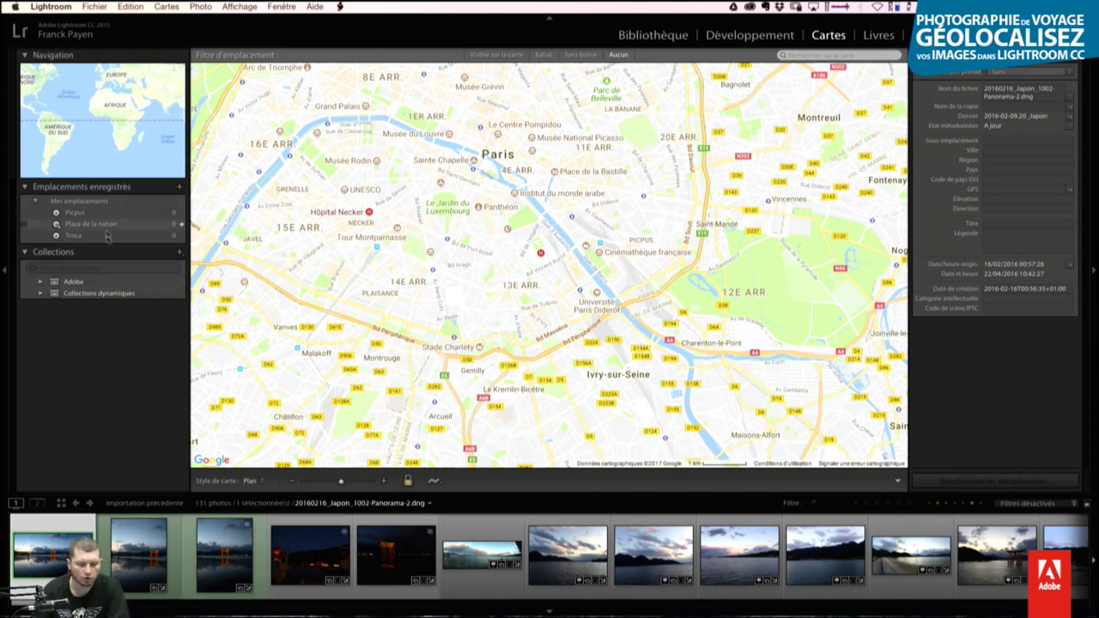
left_click(121, 282)
left_click(125, 293, "shift")
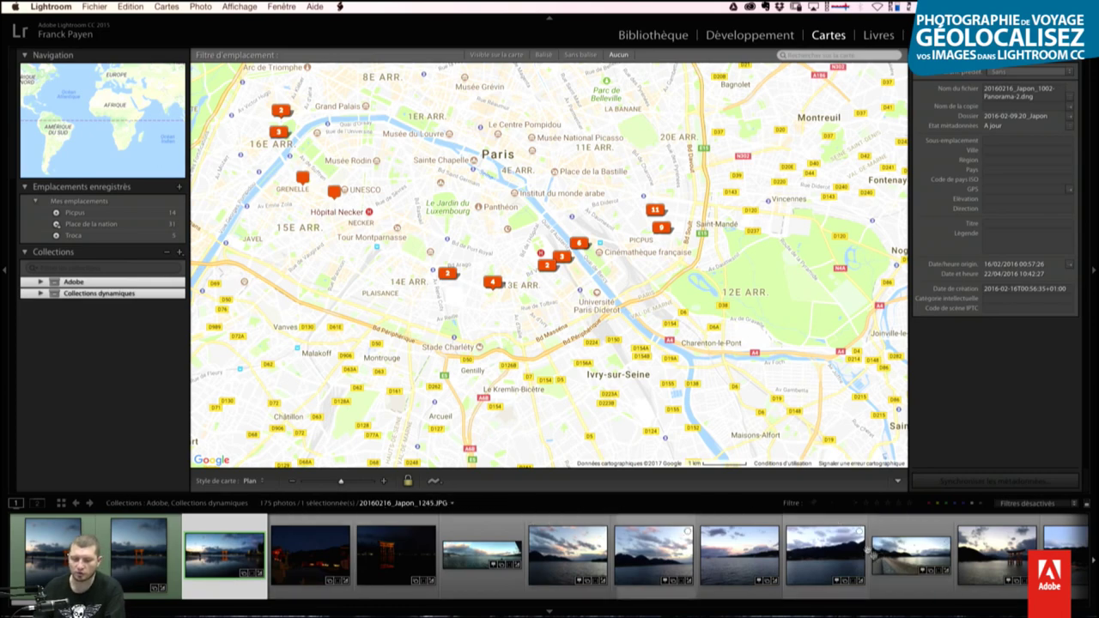
key("ctrl+a")
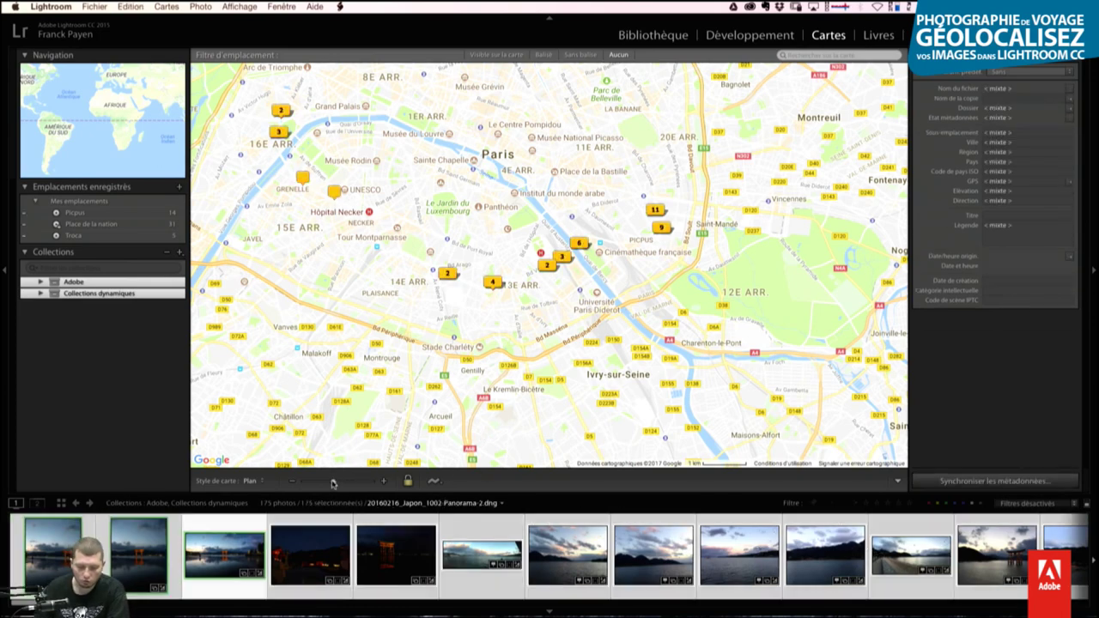
Step: Zoom the map out and search for 'japon' to bring Japan into view, then deselect all
left_click_drag(317, 484, 309, 482)
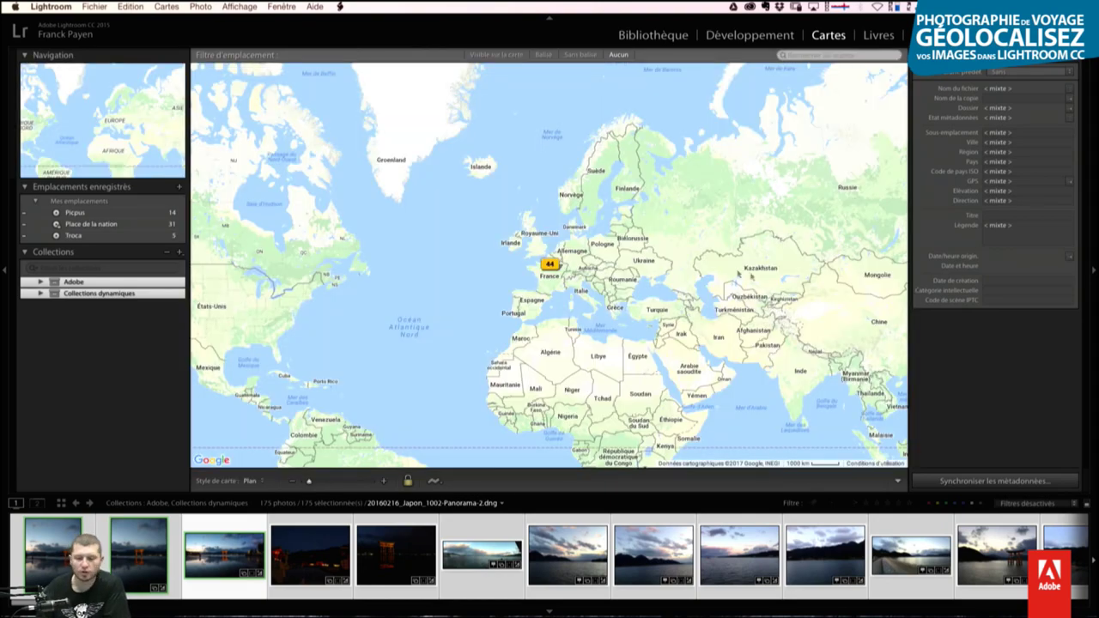
left_click_drag(736, 273, 495, 281)
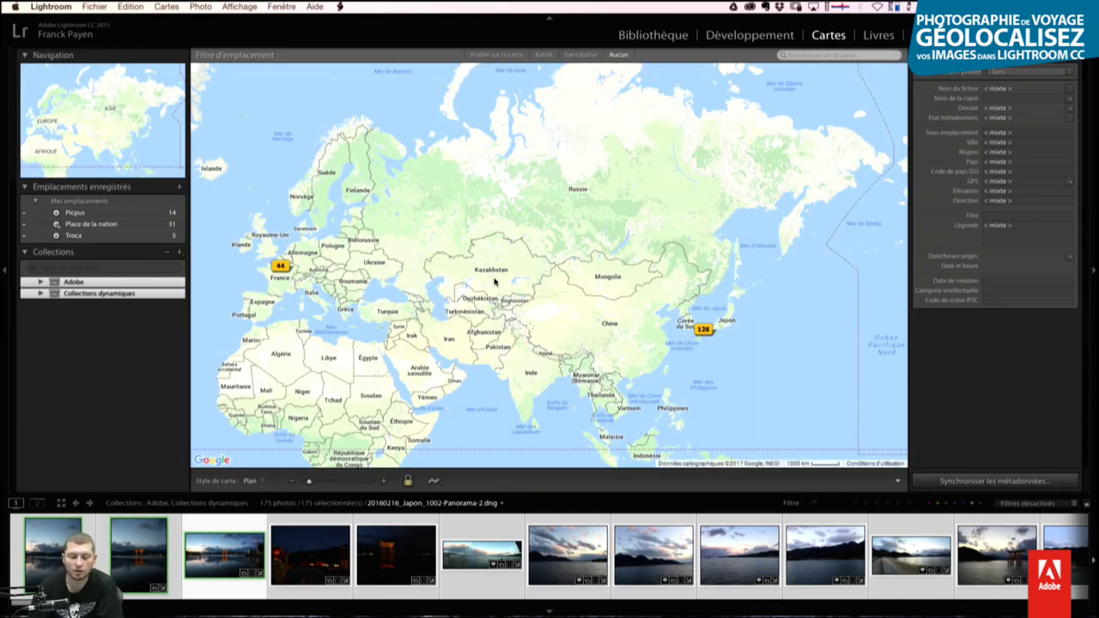
left_click(829, 55)
type("japon")
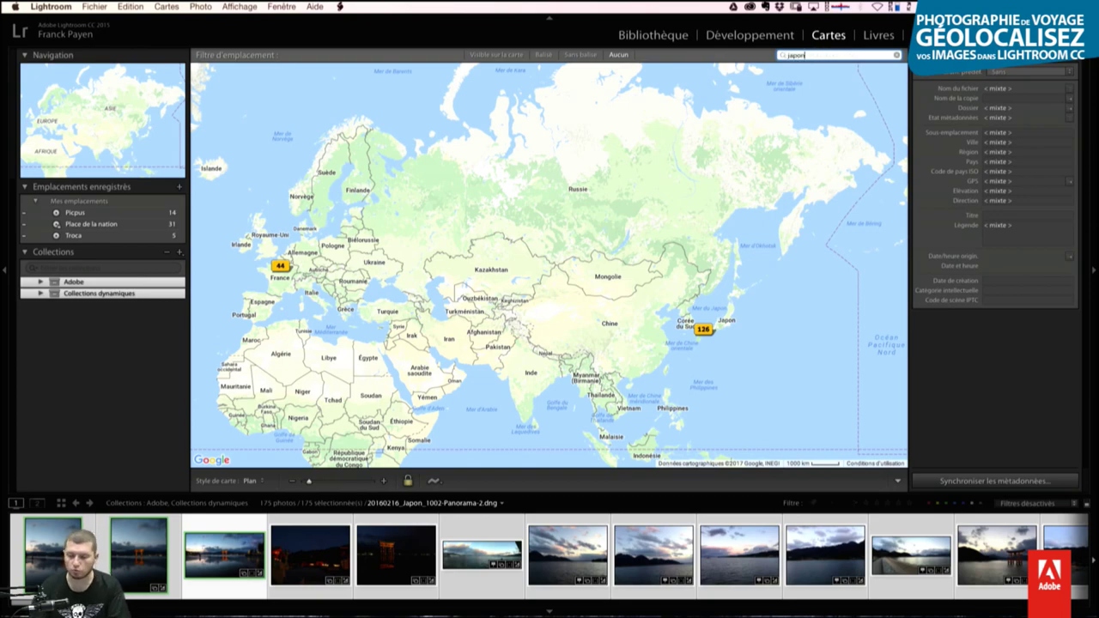
key("Return")
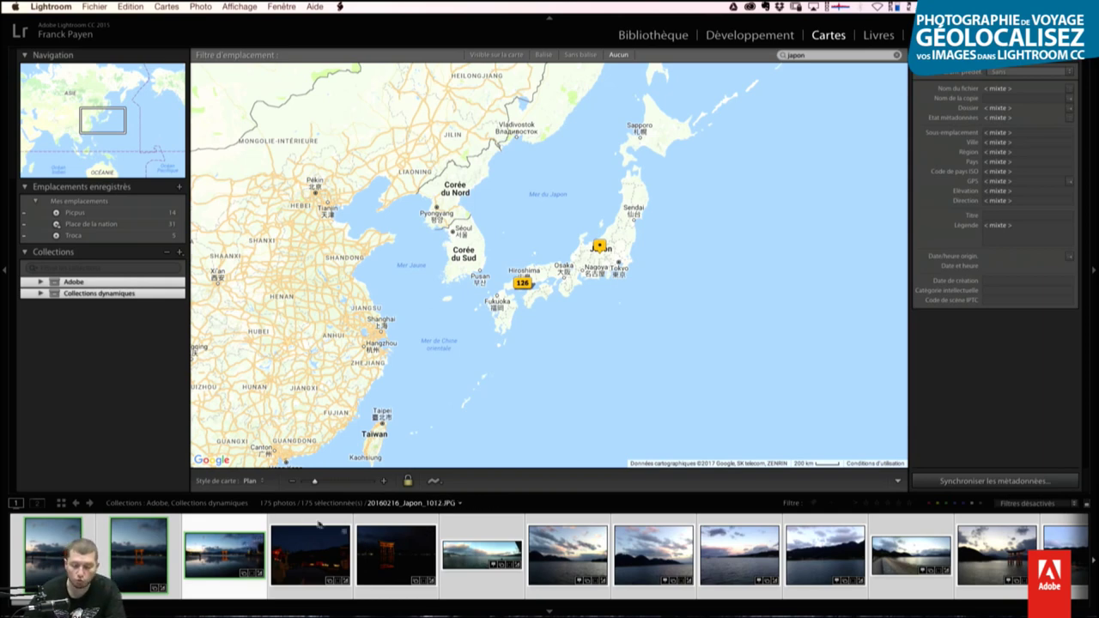
key("ctrl+d")
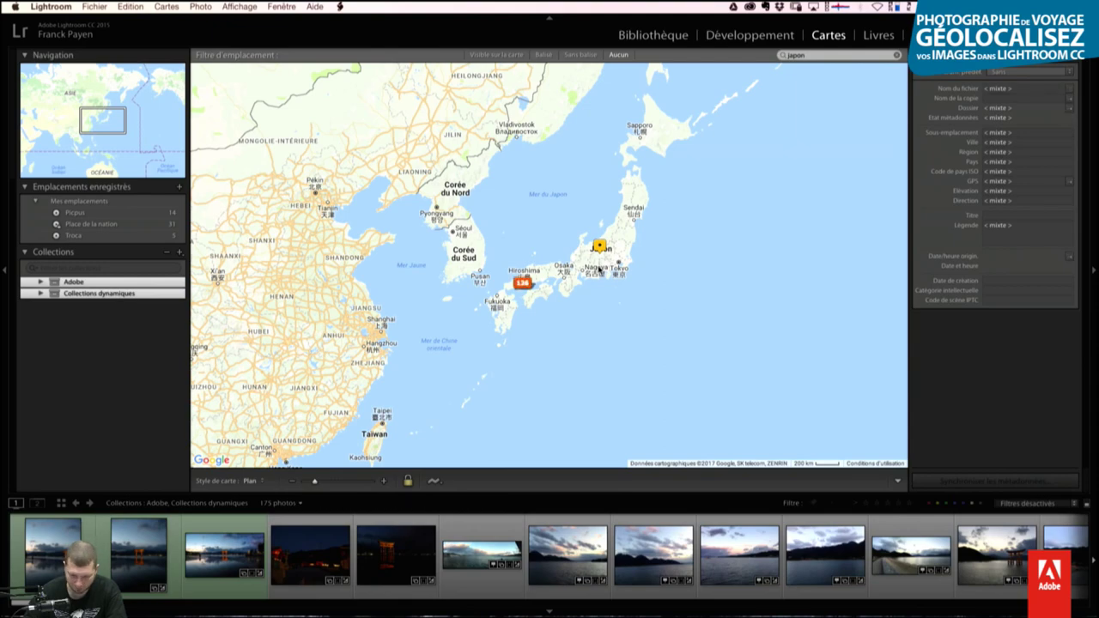
Step: Select a Japan photo, search the map for 'miyajima' and zoom in on the island
left_click(158, 559)
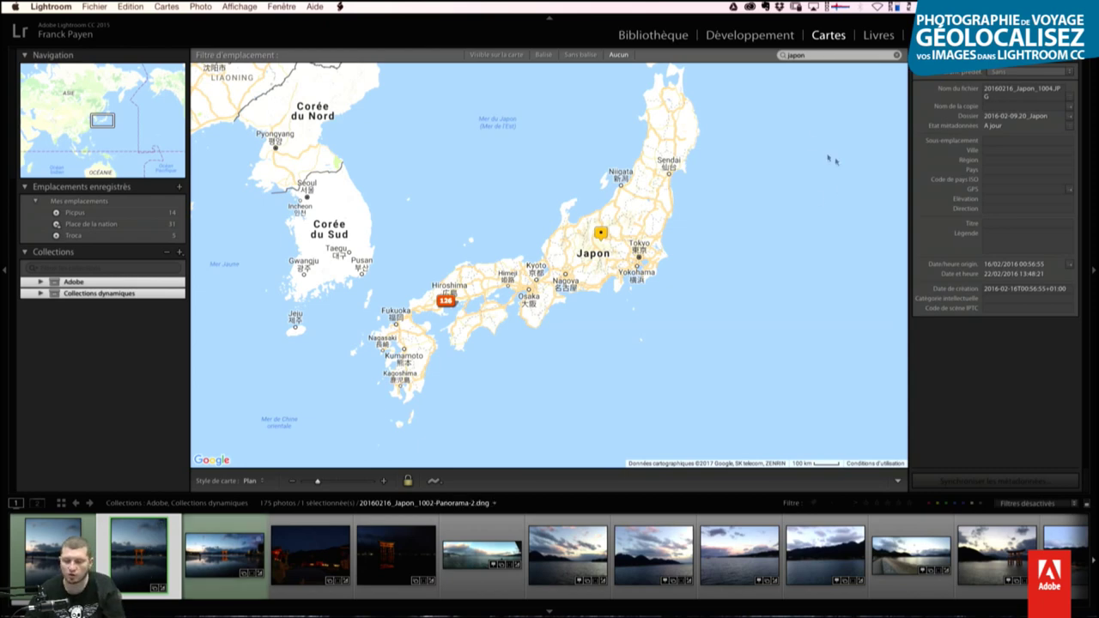
left_click(837, 55)
type("miyajima")
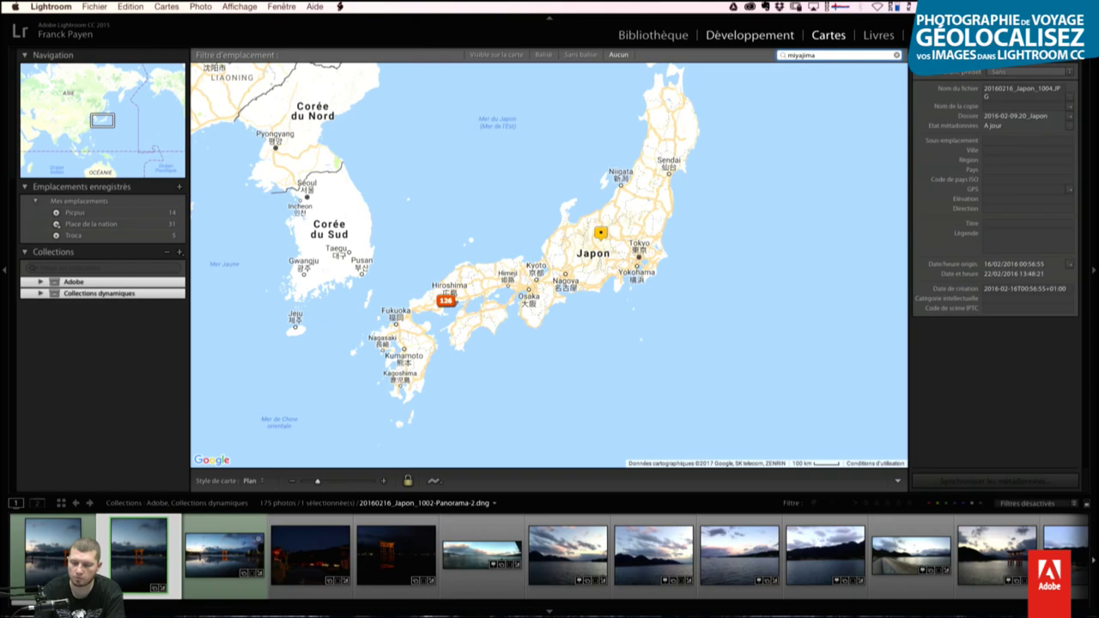
key("Return")
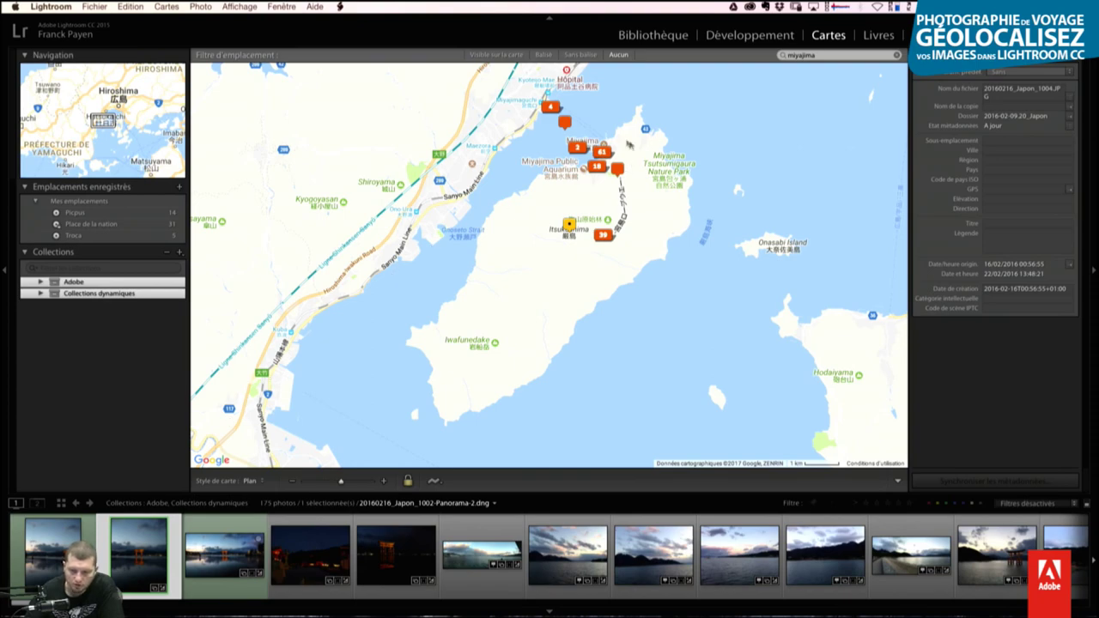
scroll(602, 134, "up", 1)
scroll(602, 133, "up", 1)
scroll(601, 133, "up", 1)
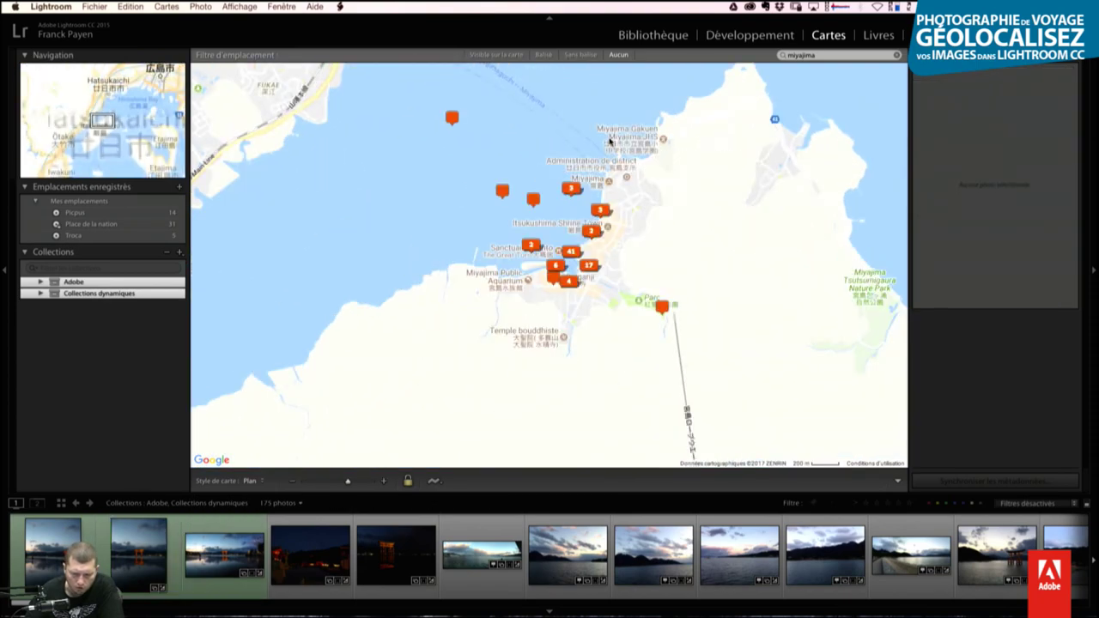
scroll(491, 300, "up", 1)
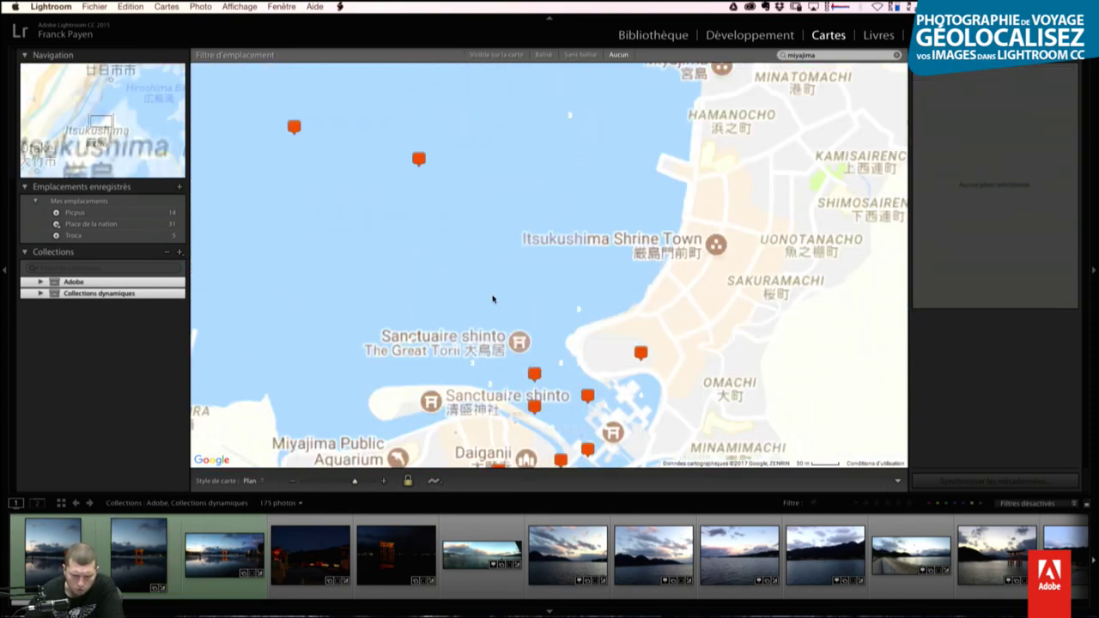
scroll(494, 311, "down", 2)
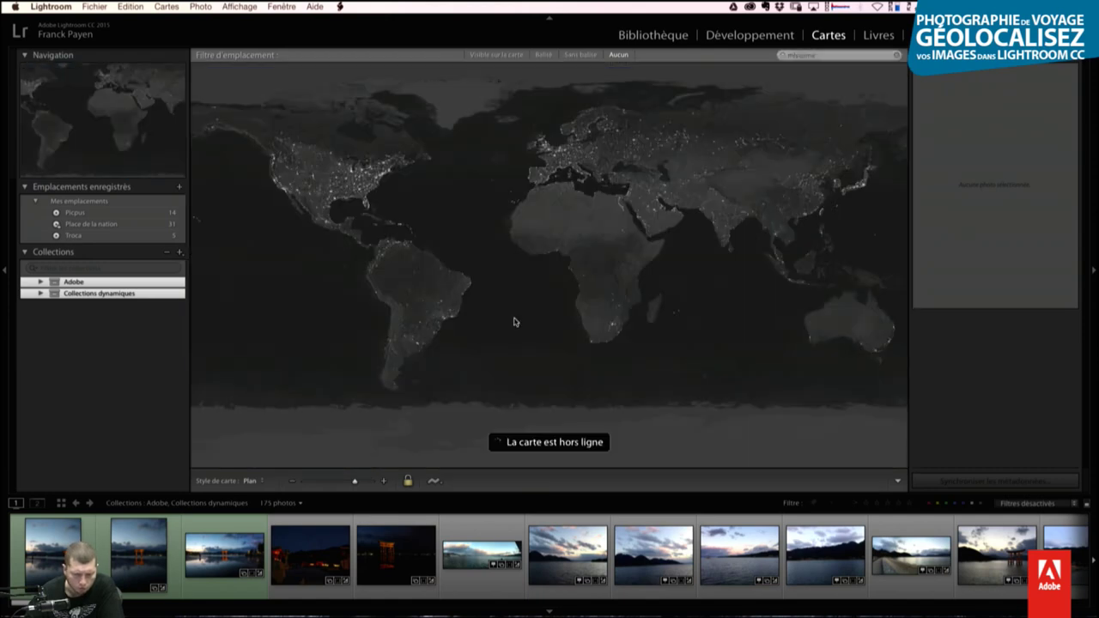
Step: Pin the photo onto The Great Torii and enable address lookup from GPS coordinates
left_click(516, 319)
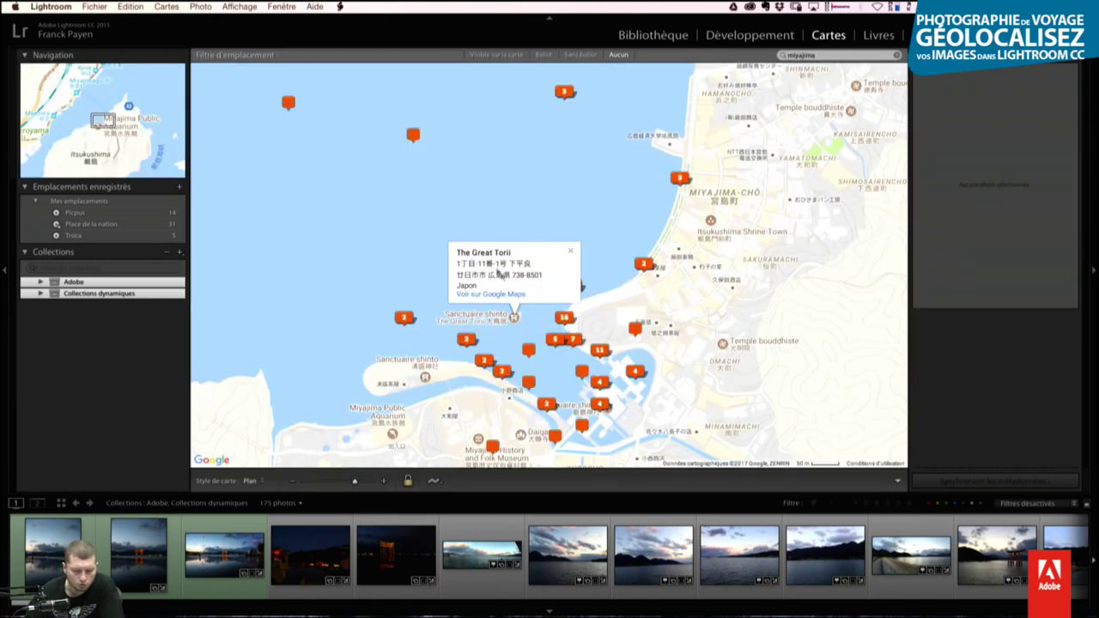
left_click_drag(512, 254, 451, 255)
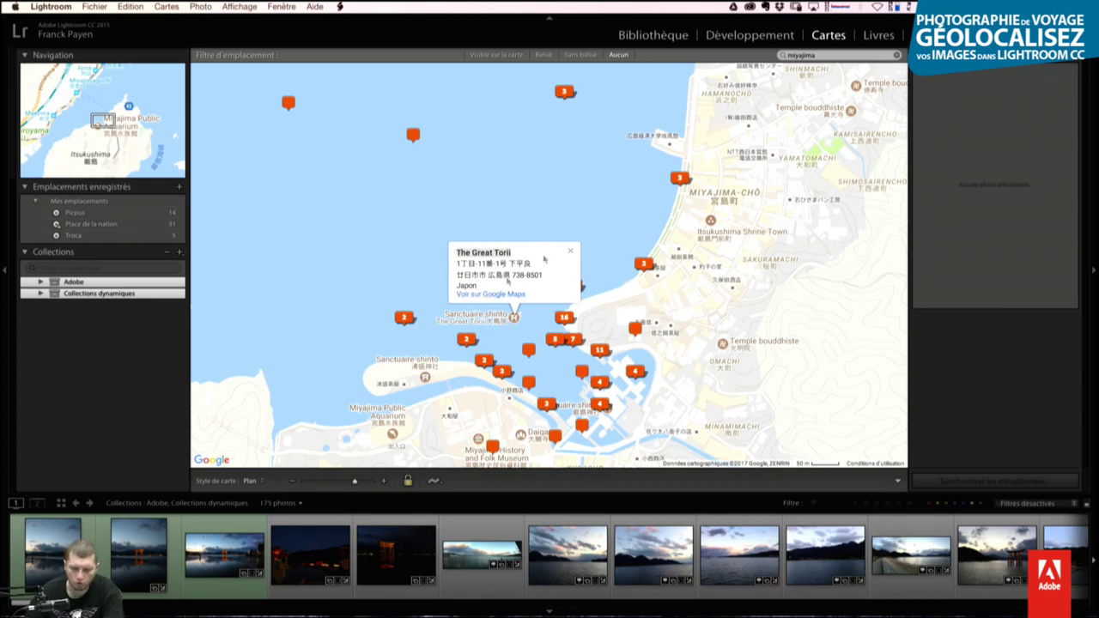
left_click(826, 55)
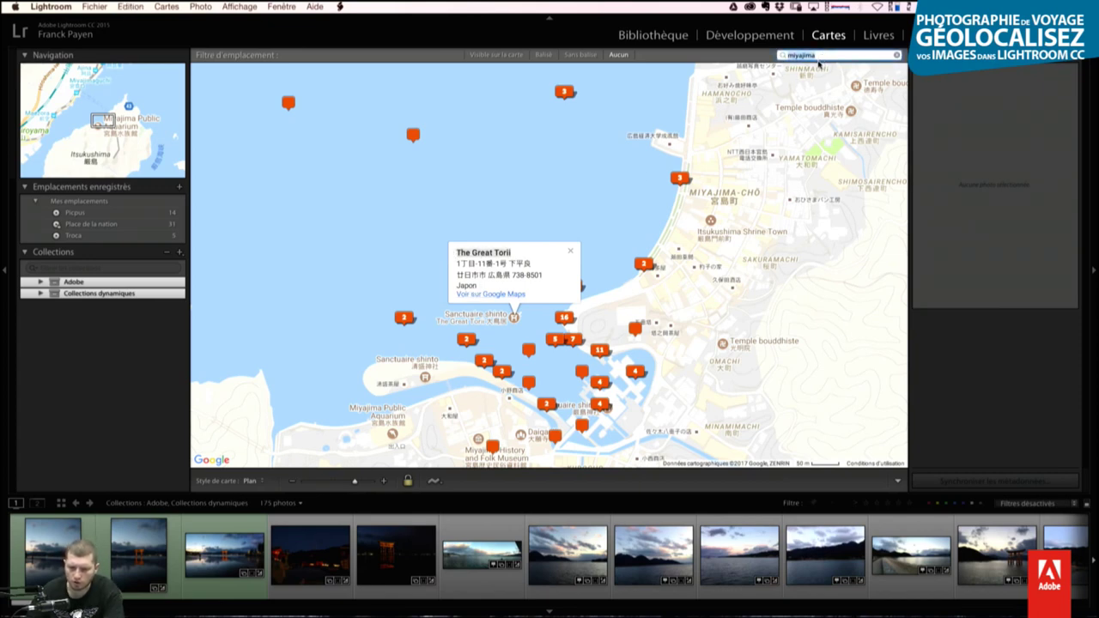
left_click_drag(146, 549, 517, 326)
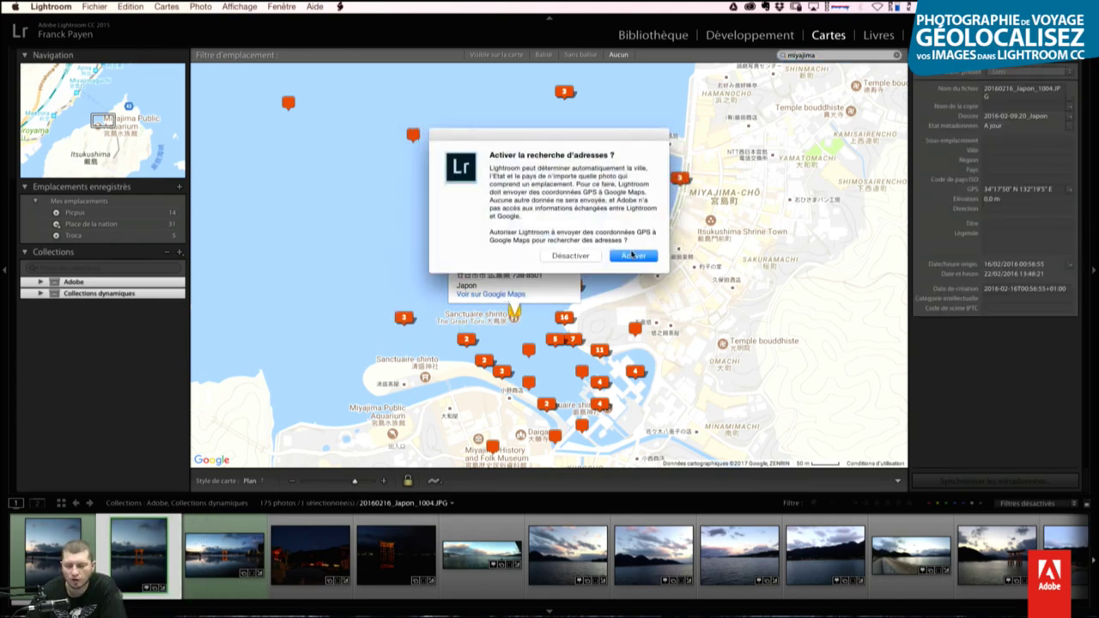
left_click(633, 255)
left_click(45, 32)
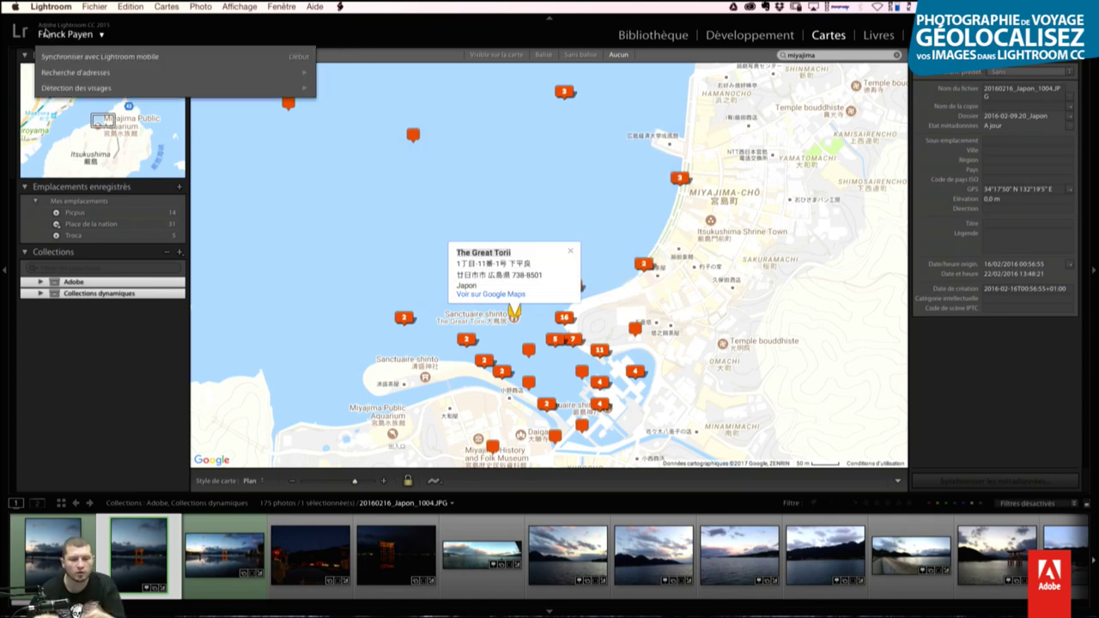